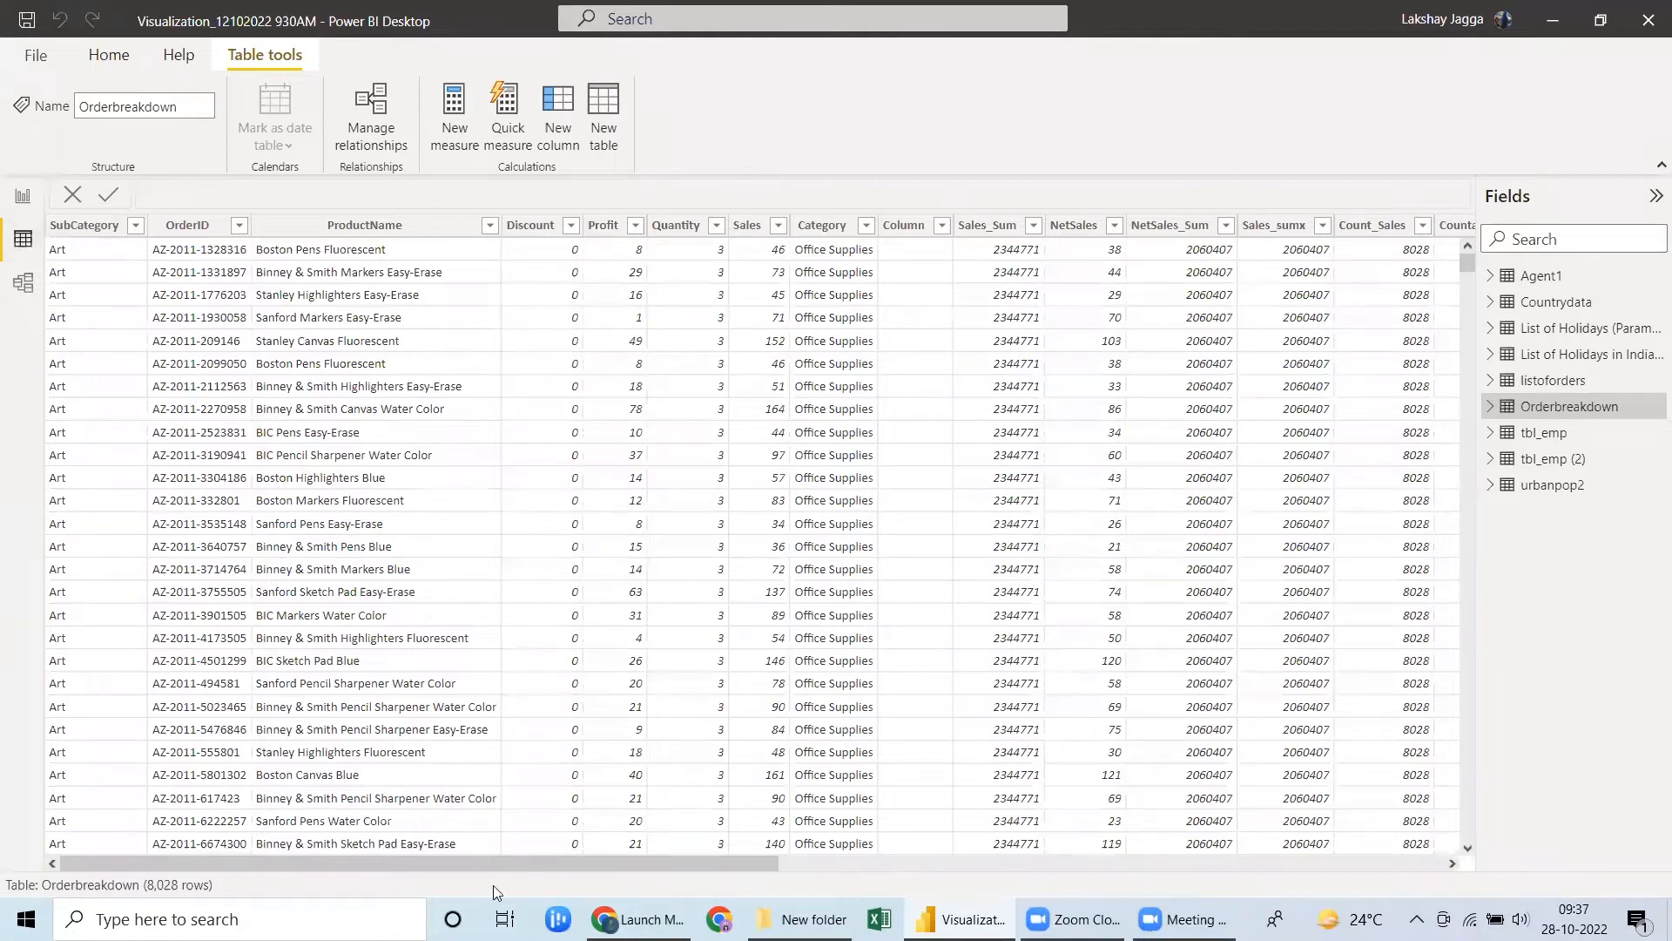
Add a calculated column named SalesAbove2000 to the Orderbreakdown table.
{"action": "left_click_drag", "start_coordinate": [660, 866], "coordinate": [1155, 897]}
{"action": "left_click_drag", "start_coordinate": [1355, 873], "coordinate": [1400, 859]}
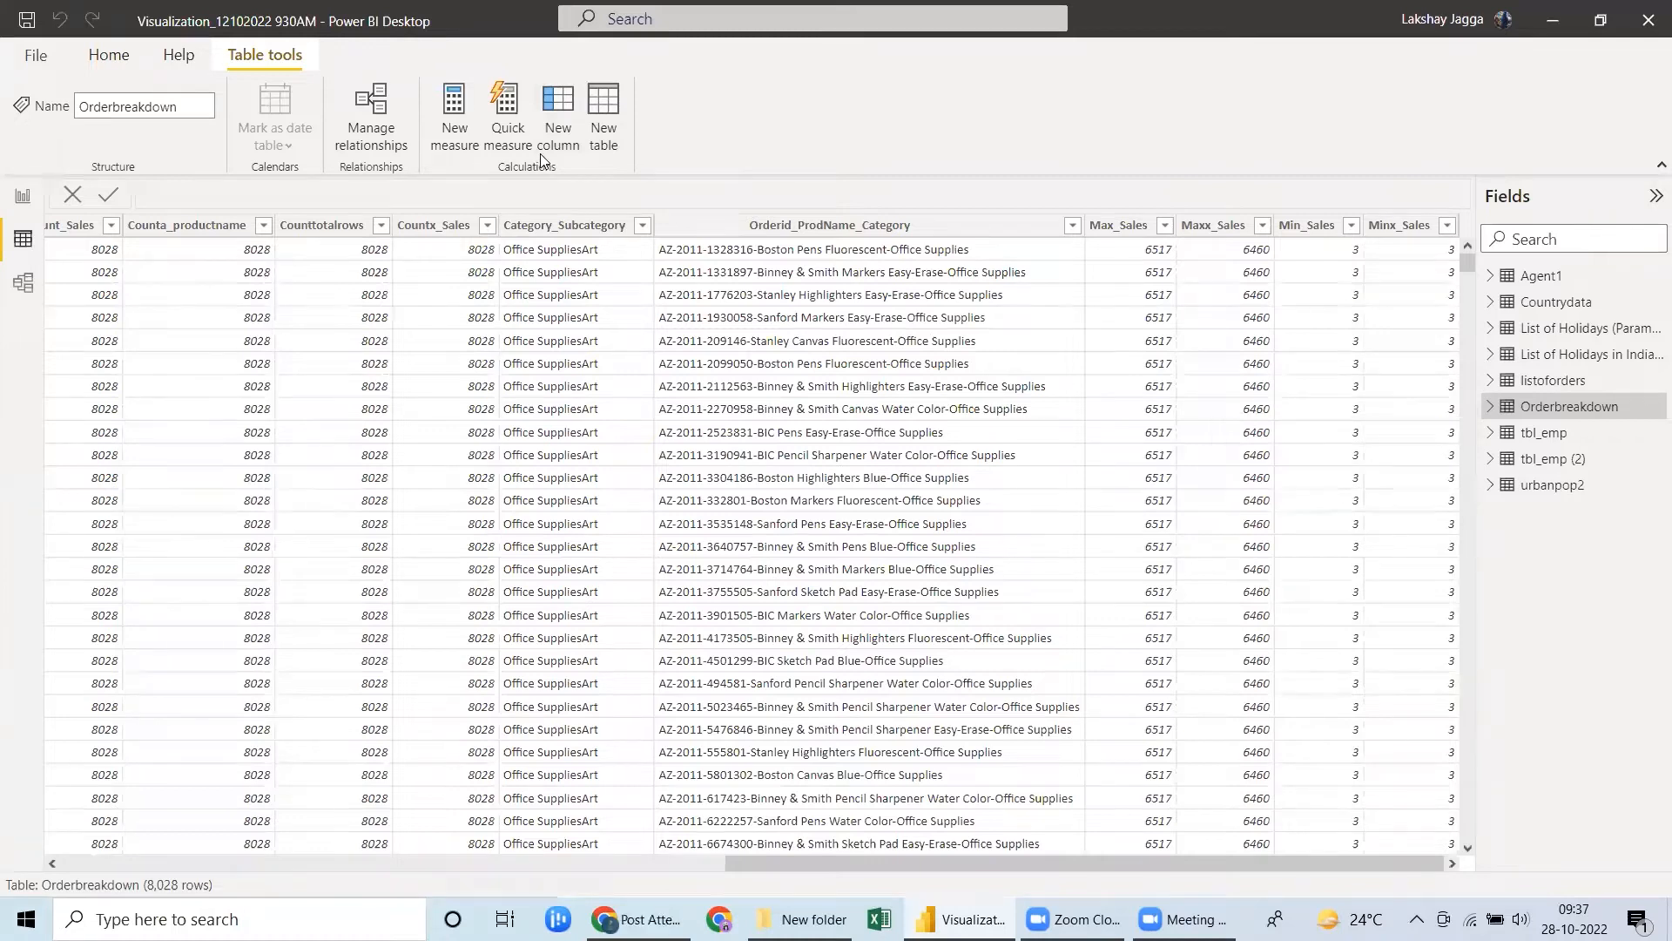
{"action": "left_click", "coordinate": [563, 128]}
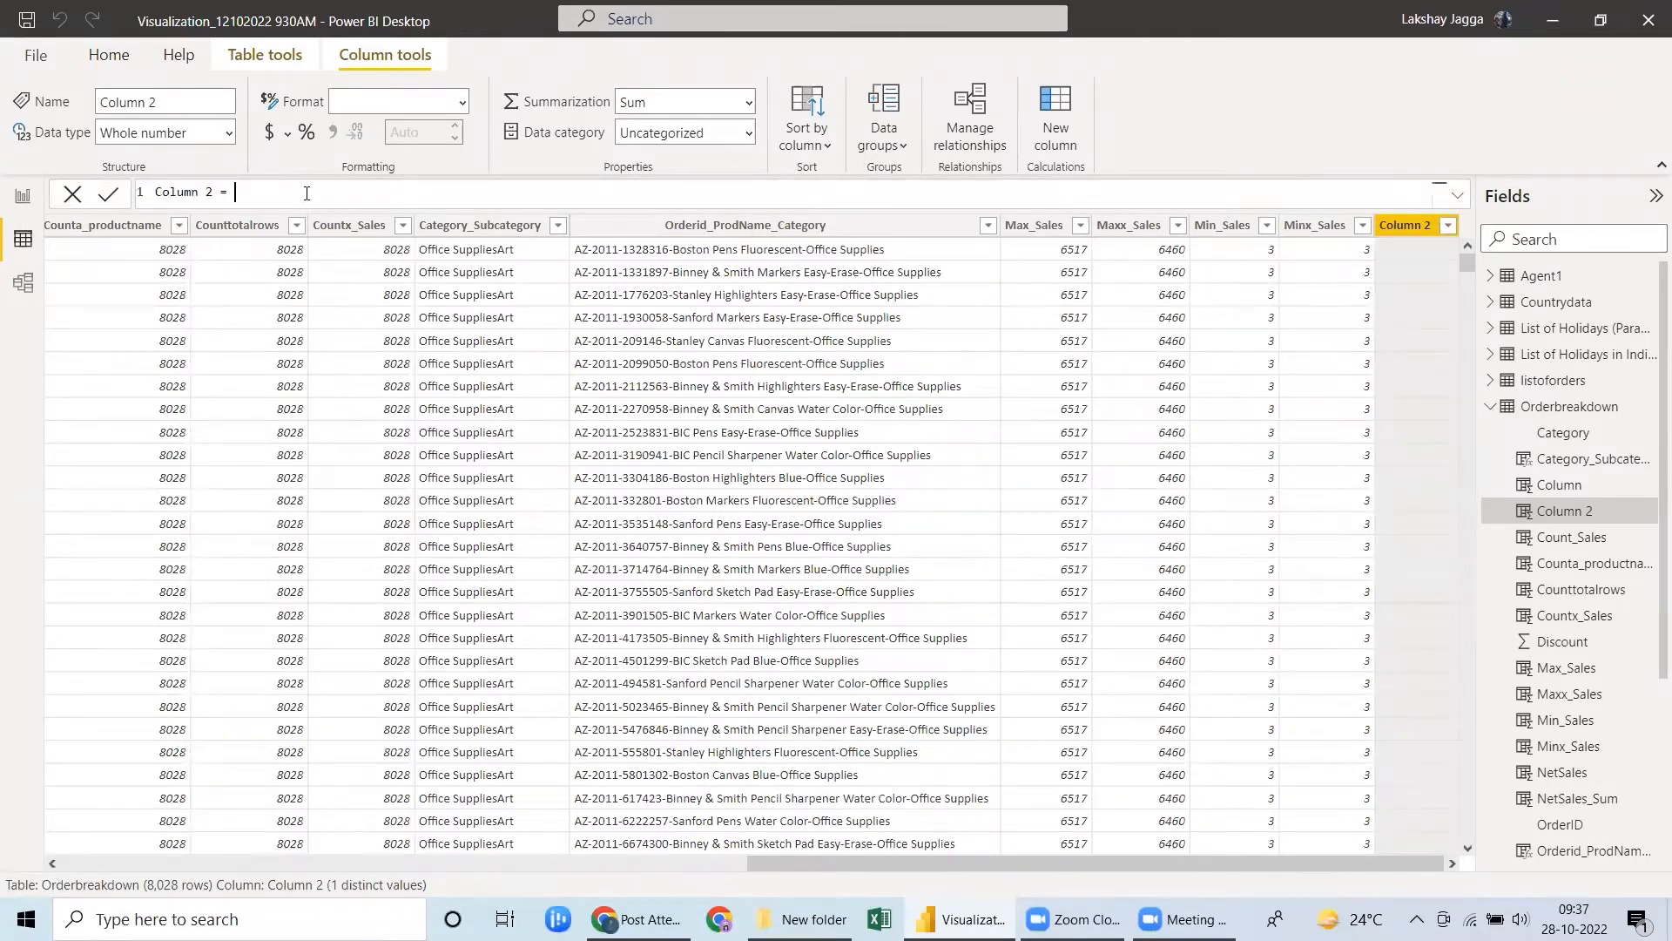
{"action": "key", "text": "ctrl+a"}
{"action": "key", "text": "BackSpace"}
{"action": "type", "text": "SalesAbove2000 = if"}
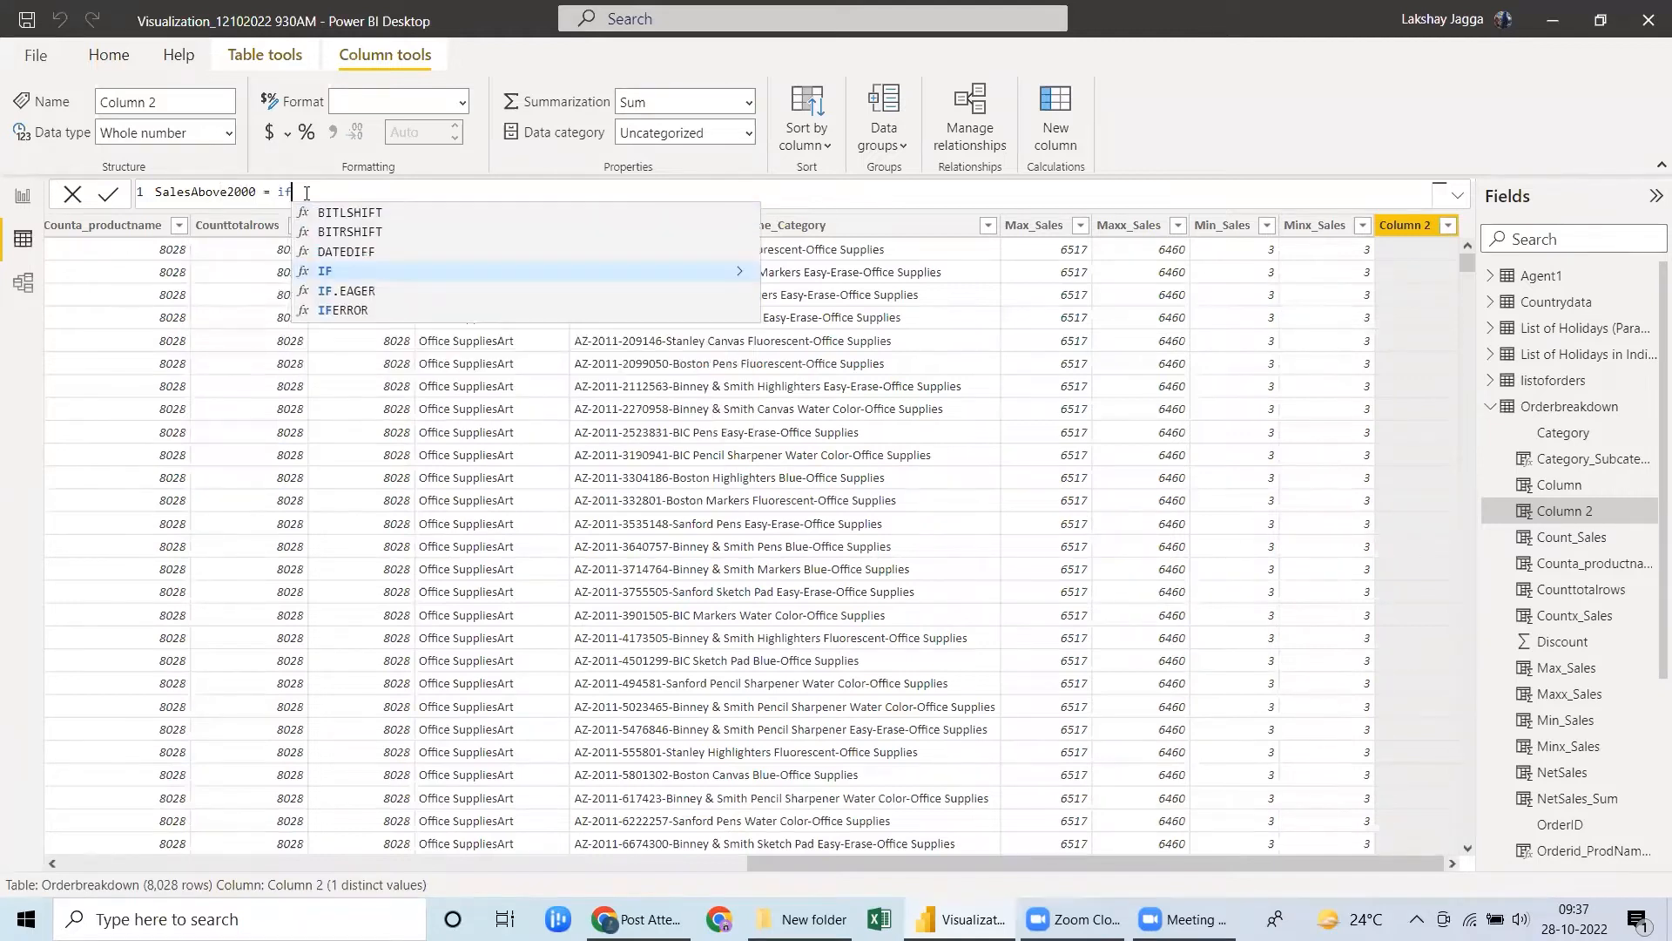
{"action": "type", "text": "("}
{"action": "type", "text": "sales"}
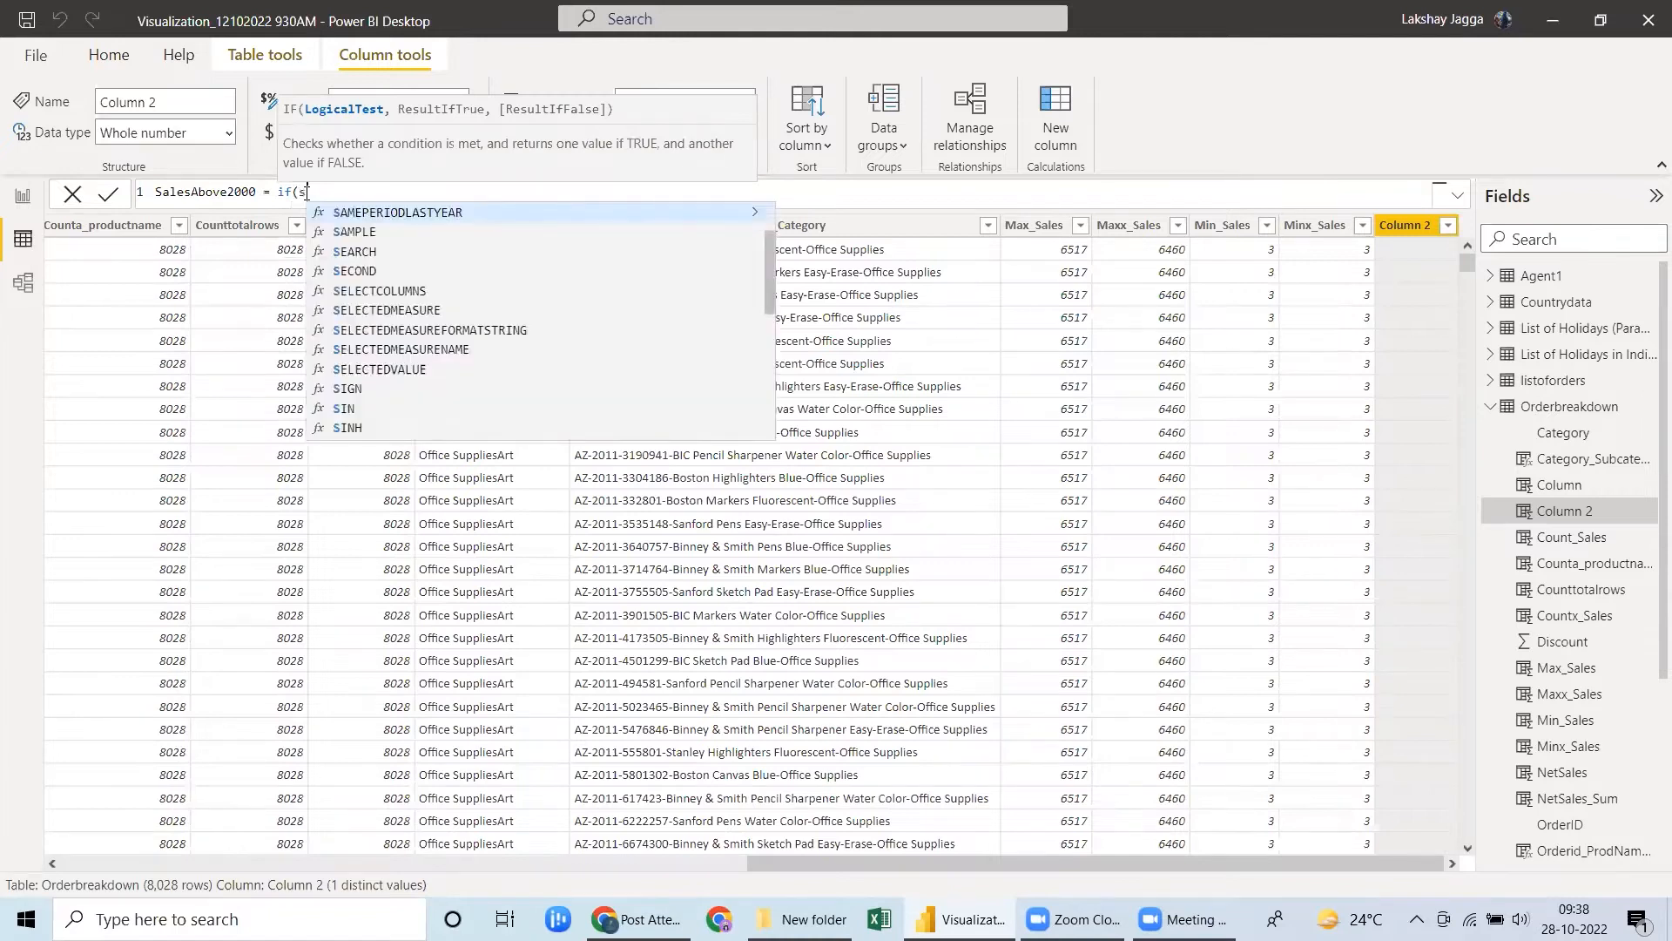
Begin the SalesAbove2000 formula with an IF test for Orderbreakdown[Sales] greater than 2000.
{"action": "key", "text": "Tab"}
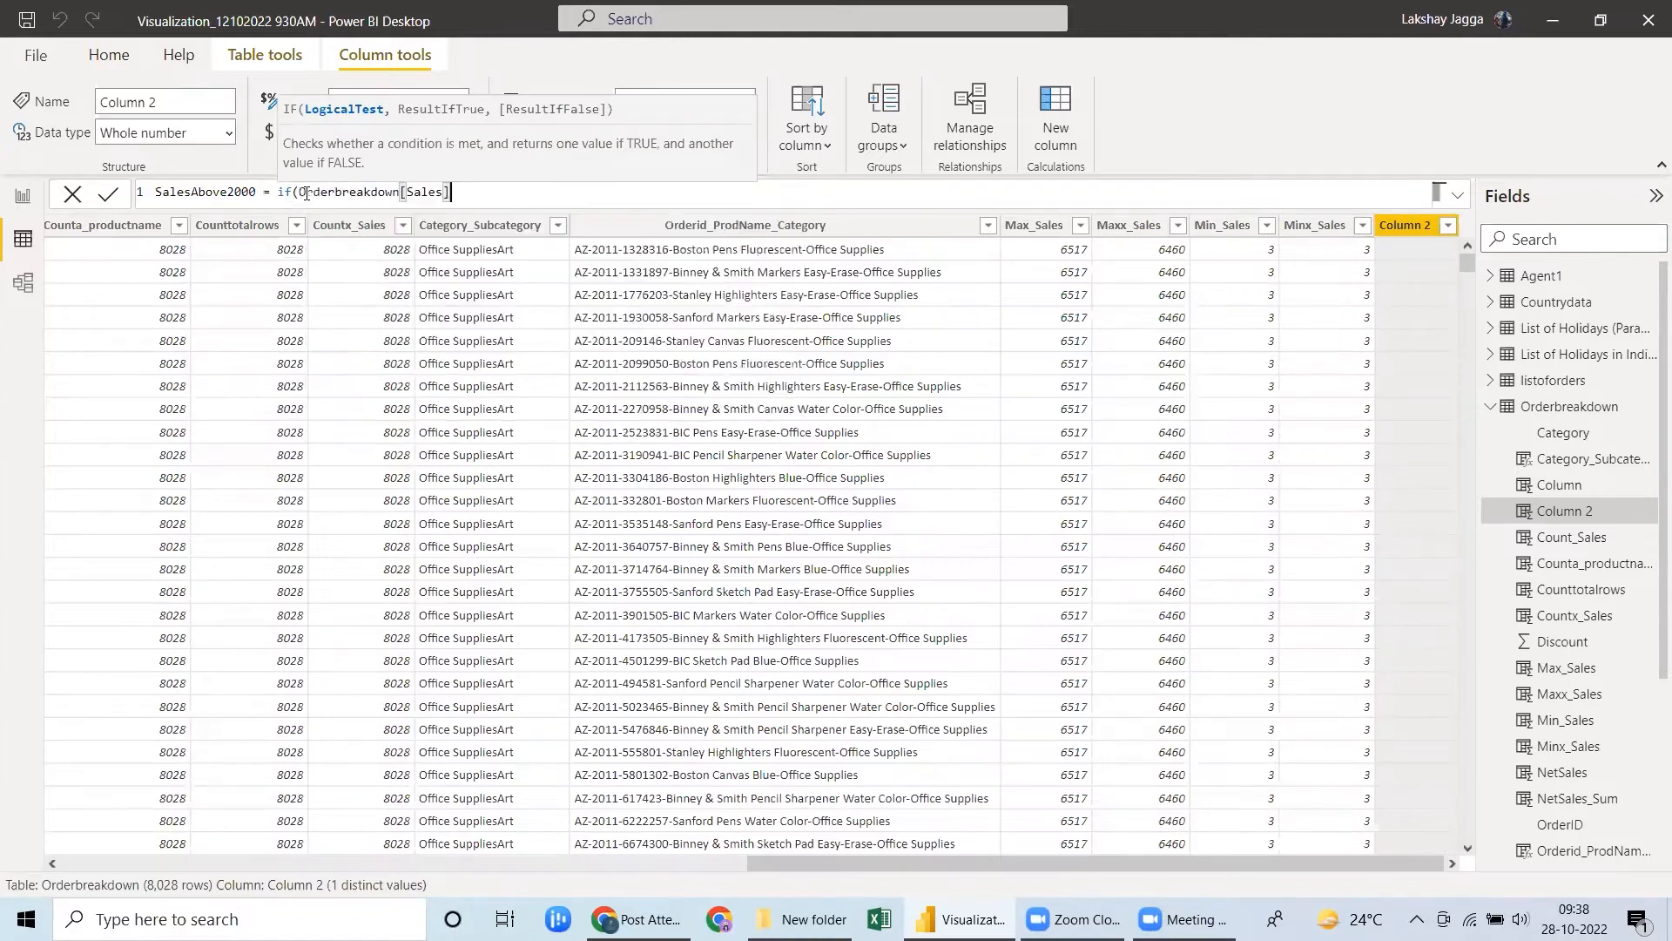
{"action": "type", "text": ">2000,"}
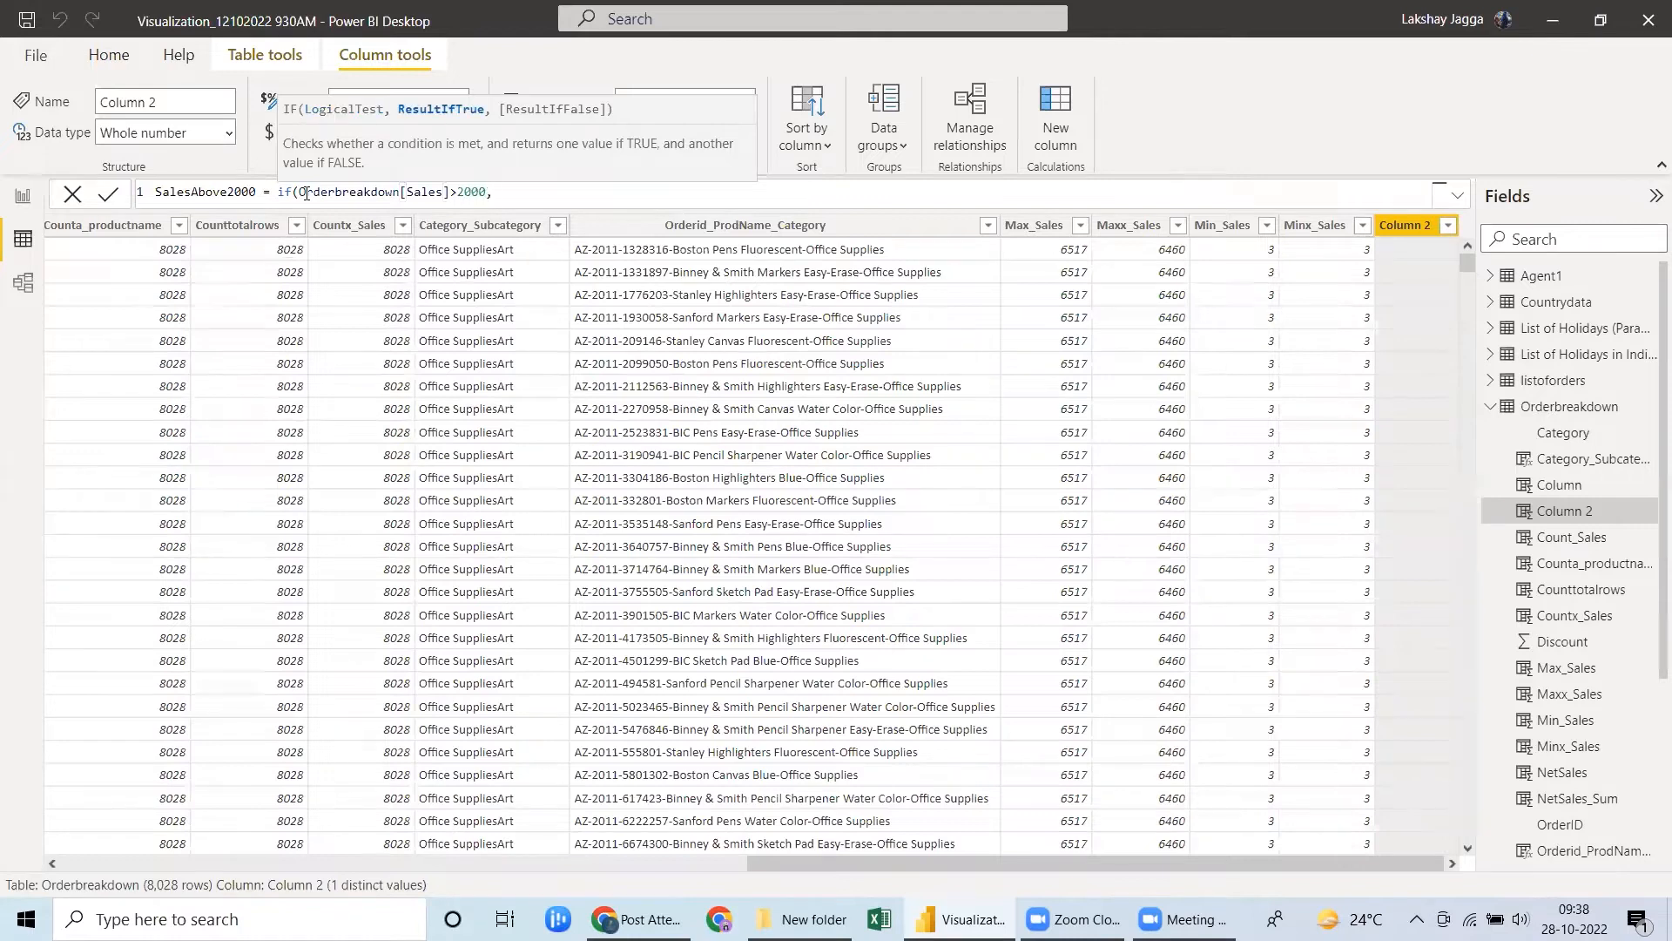
{"action": "type", "text": "\"Above2000\",\"Be"}
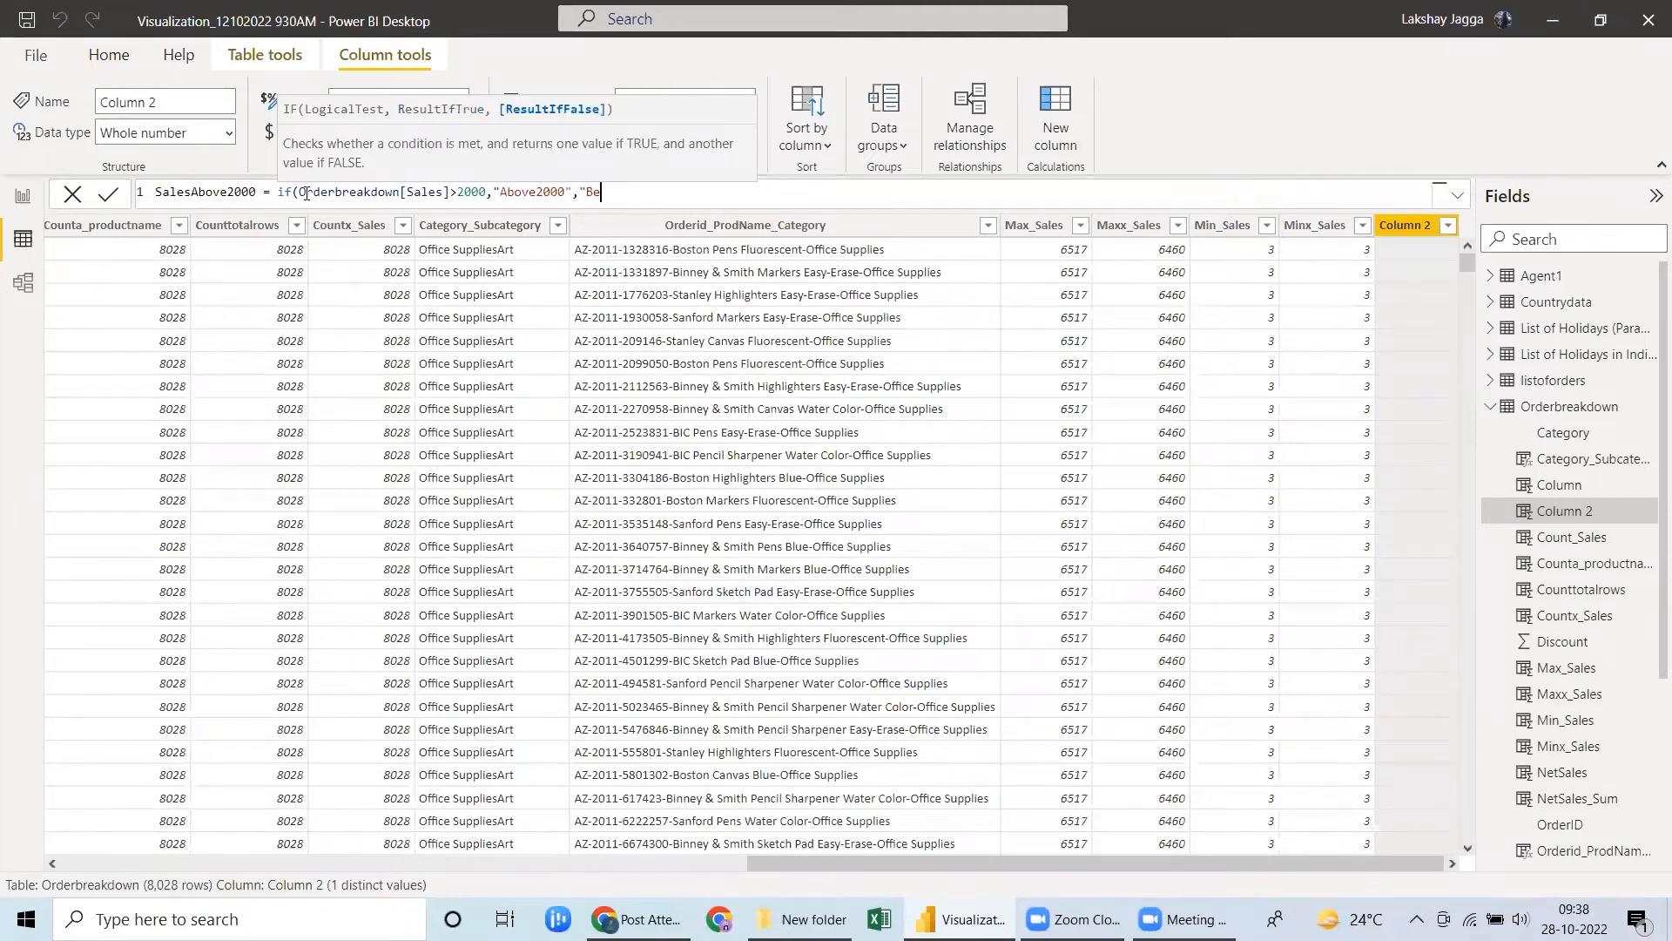
{"action": "type", "text": "low2000\")"}
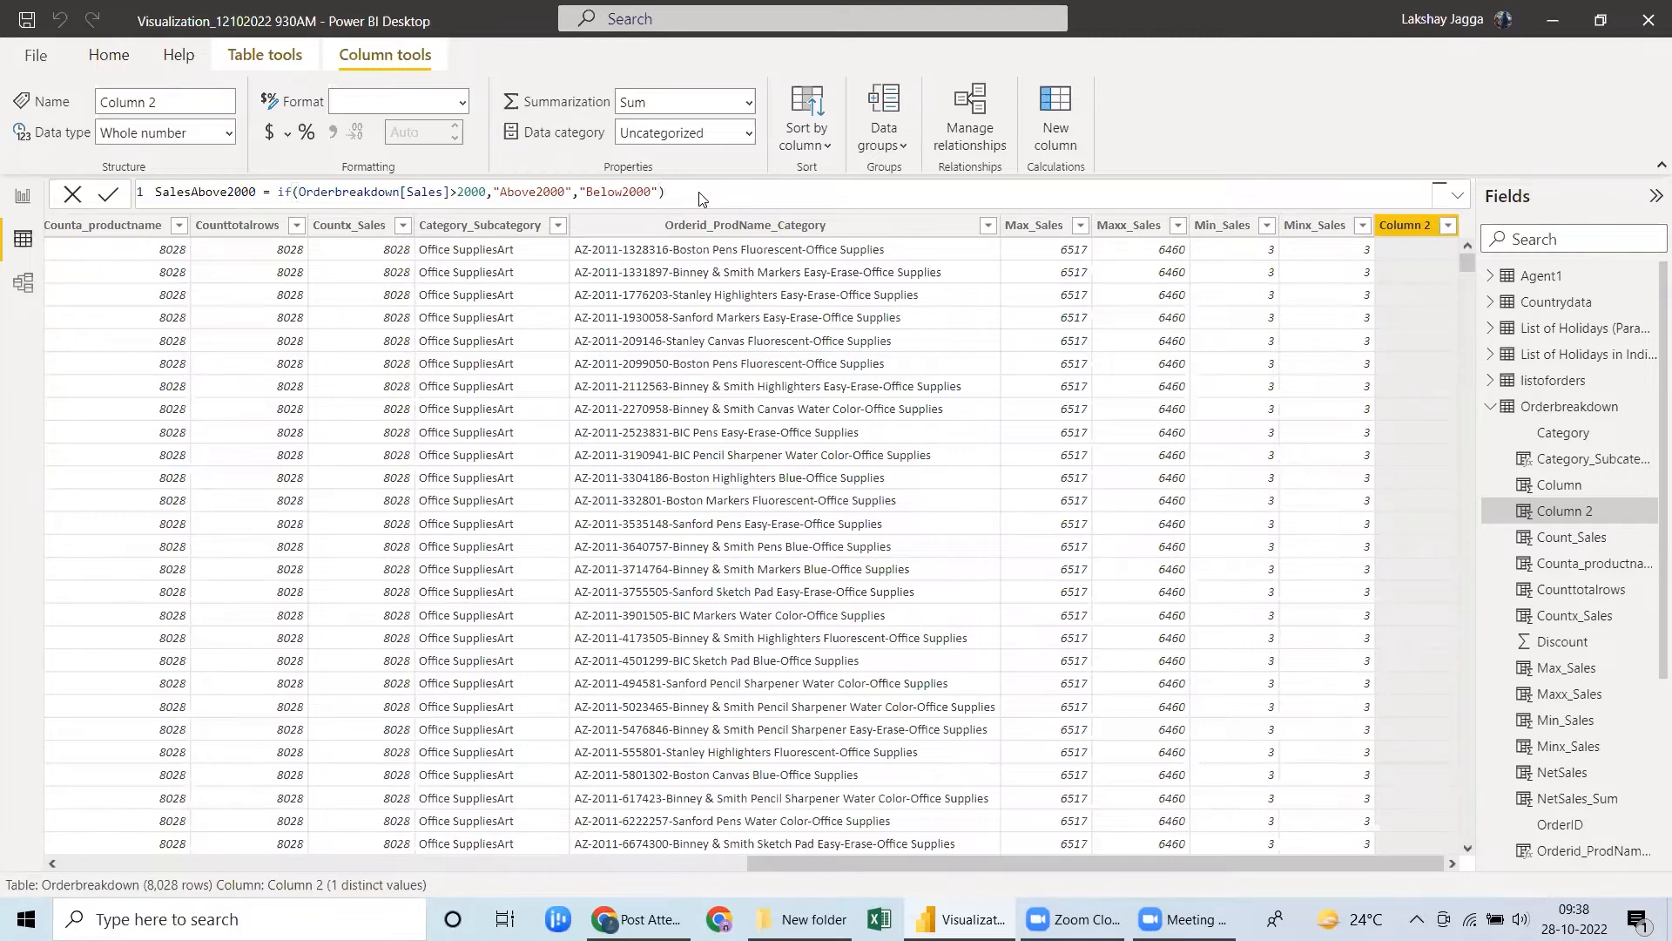
Make the IF return "Above2000" when true and "Below2000" otherwise, commit the formula, and check the column's distinct values.
{"action": "key", "text": "Return"}
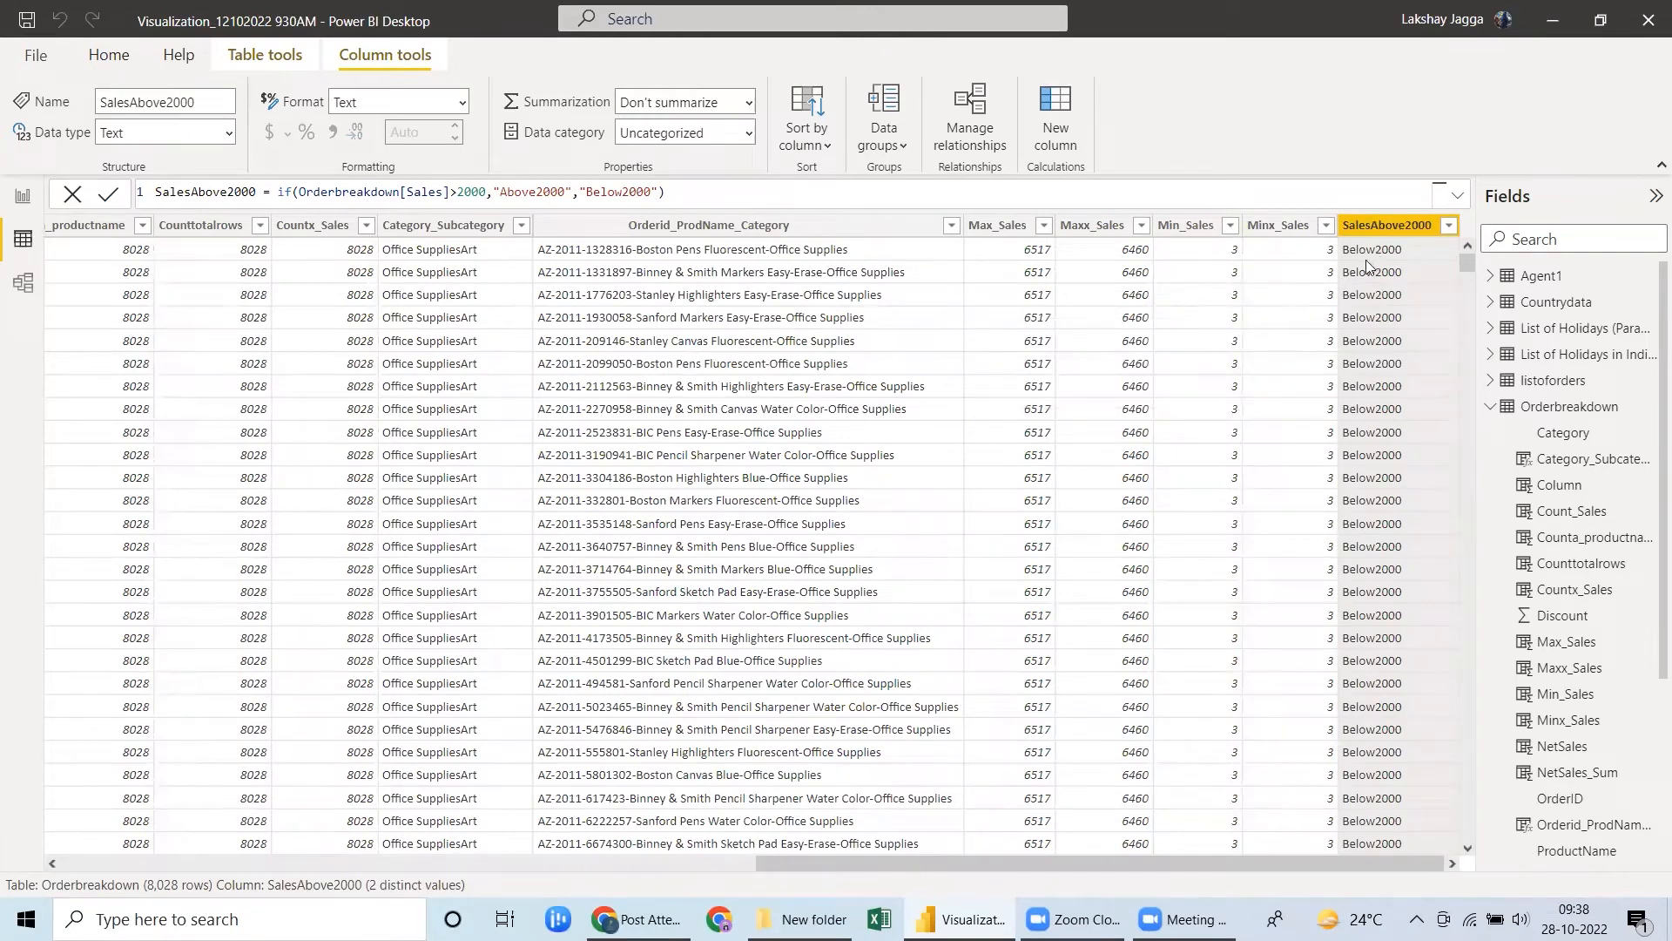
{"action": "left_click", "coordinate": [1449, 229]}
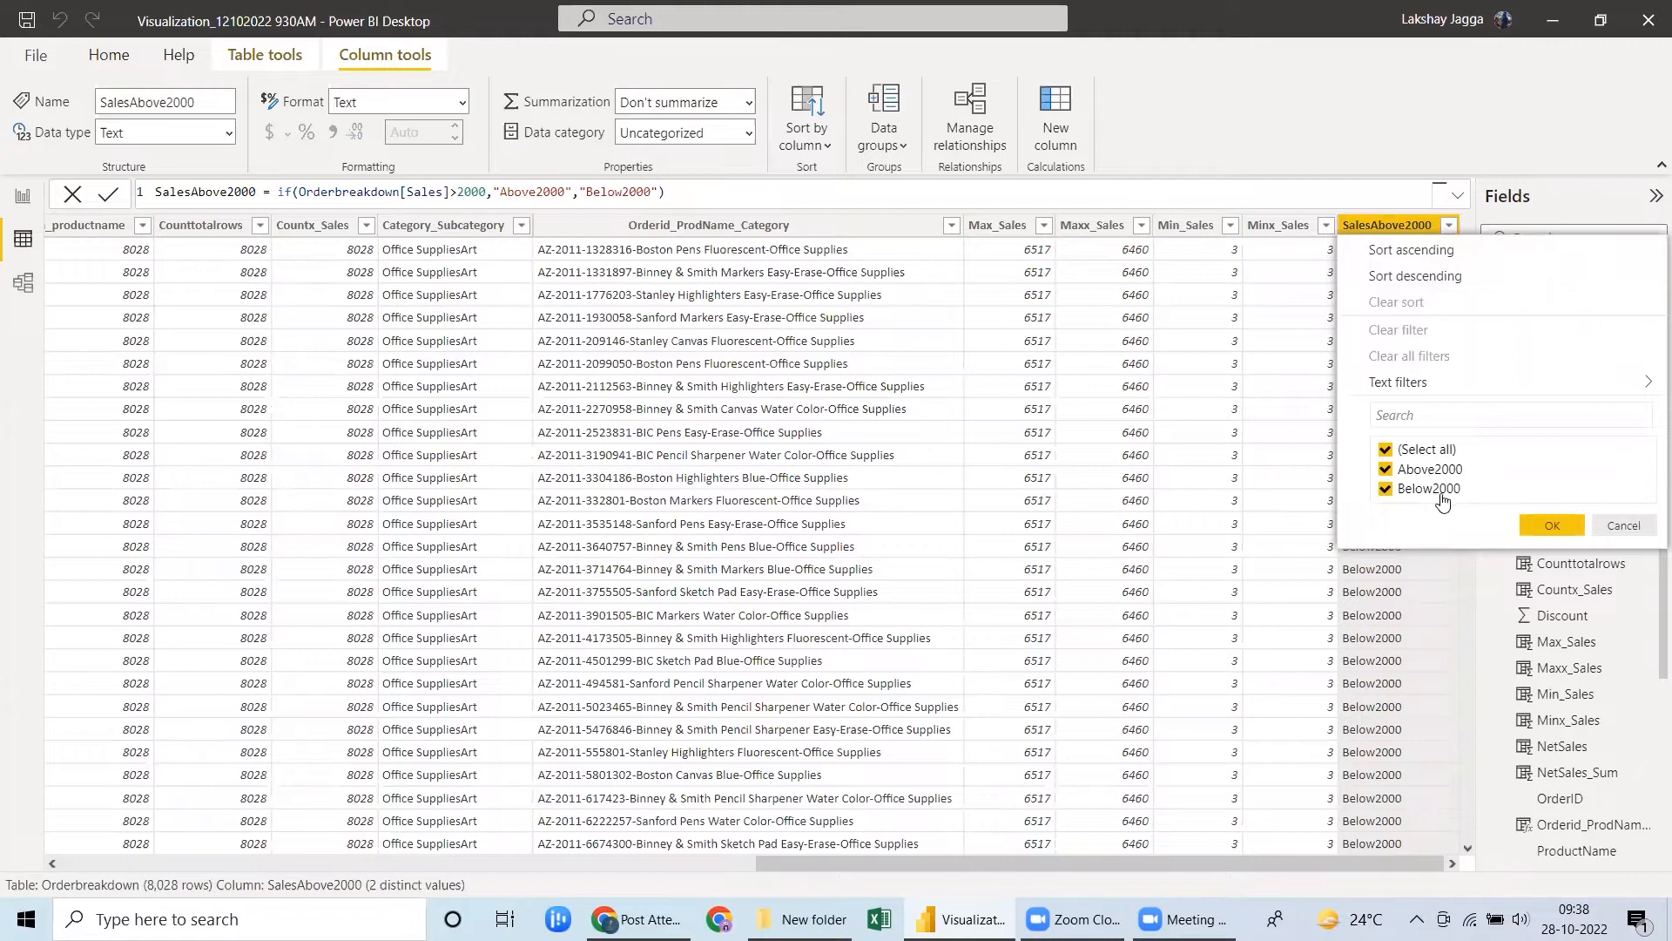
{"action": "left_click", "coordinate": [1547, 519]}
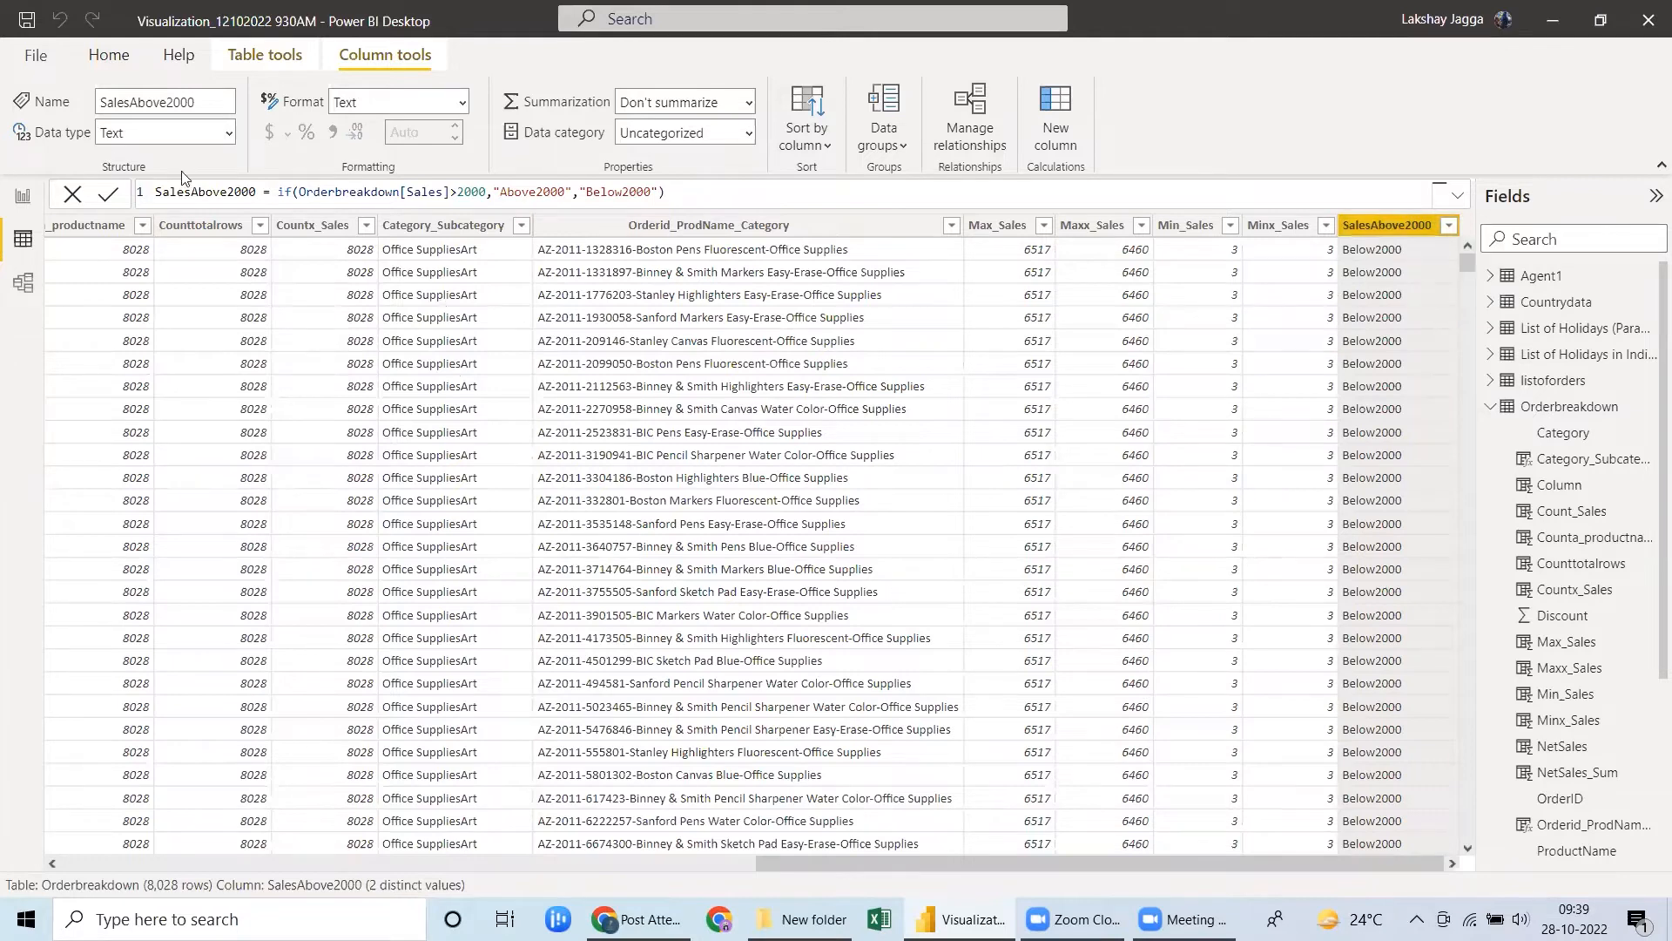
Add another calculated column to Orderbreakdown and name it SalesAbove2000_Profit.
{"action": "left_click", "coordinate": [105, 58]}
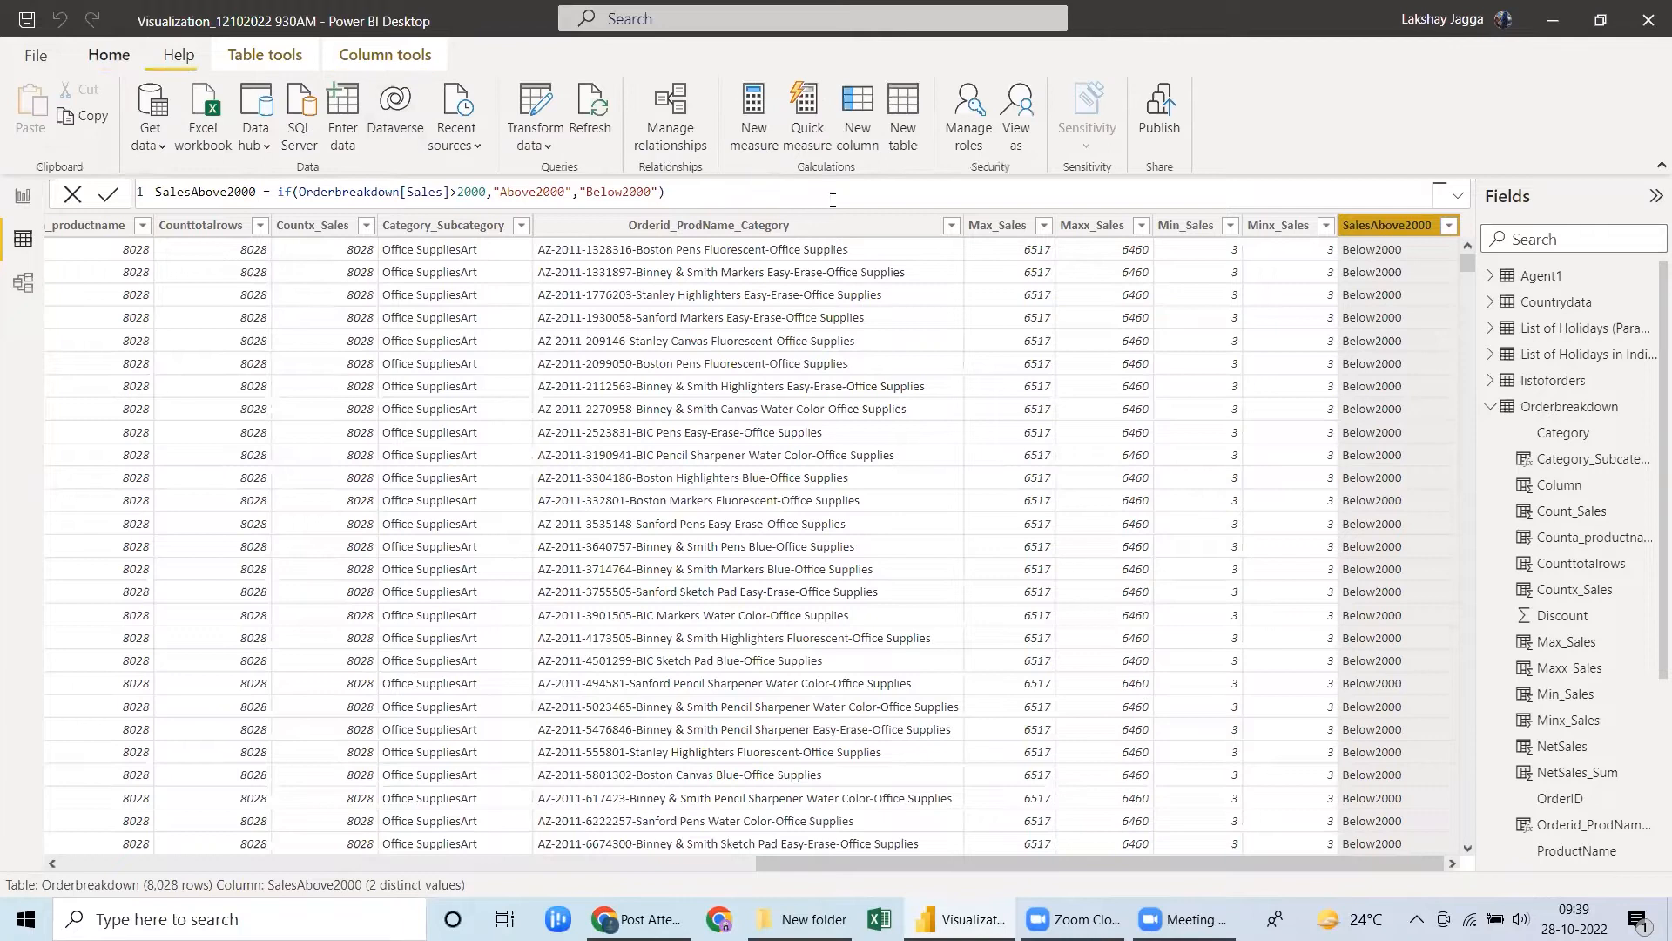
{"action": "left_click", "coordinate": [860, 143]}
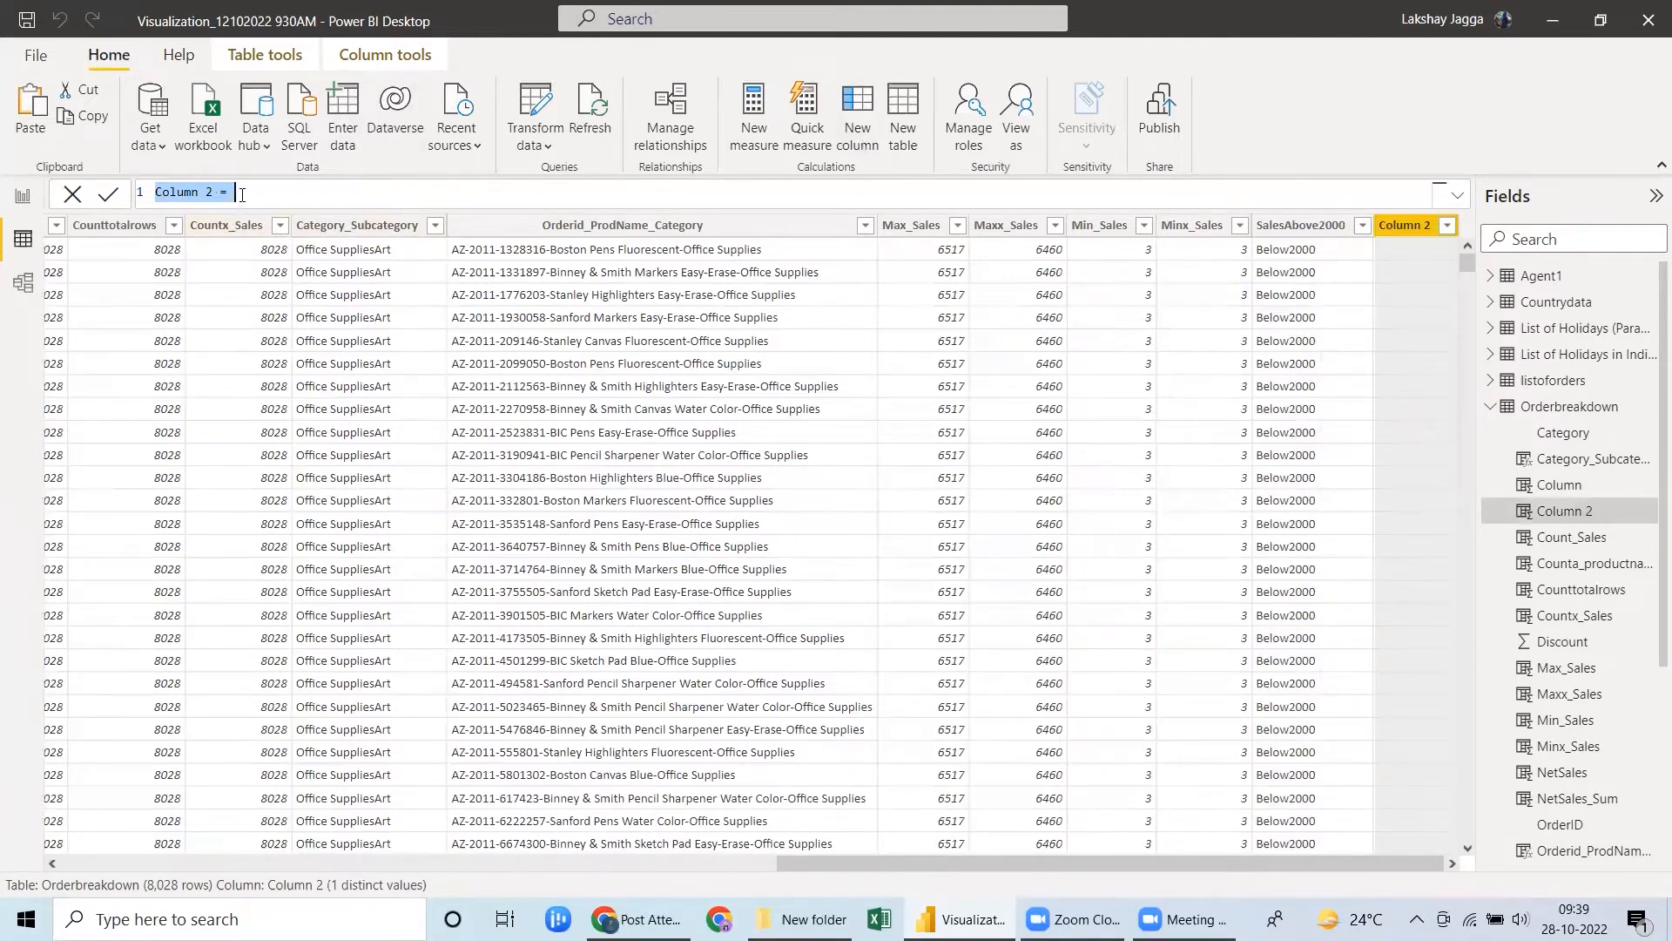
{"action": "key", "text": "BackSpace"}
{"action": "type", "text": "Sales_Profit"}
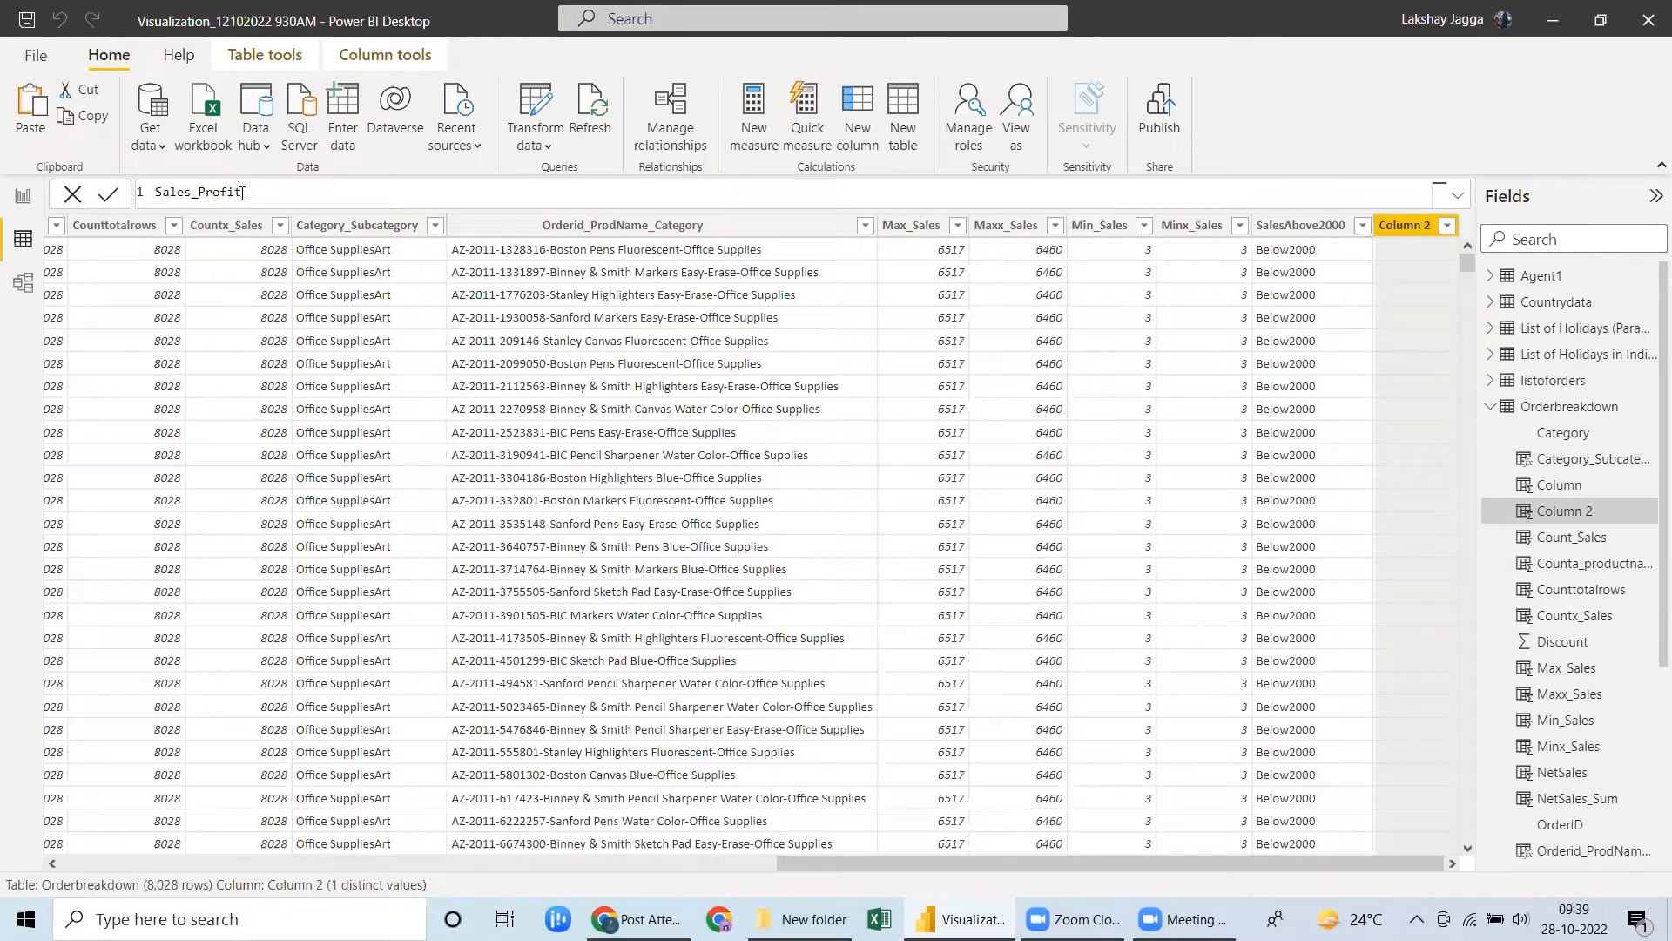
{"action": "left_click", "coordinate": [193, 191]}
{"action": "type", "text": "Above2000_"}
{"action": "left_click", "coordinate": [353, 199]}
Begin the SalesAbove2000_Profit formula with an outer IF testing whether Orderbreakdown[Sales] is greater than 2000.
{"action": "type", "text": "= if("}
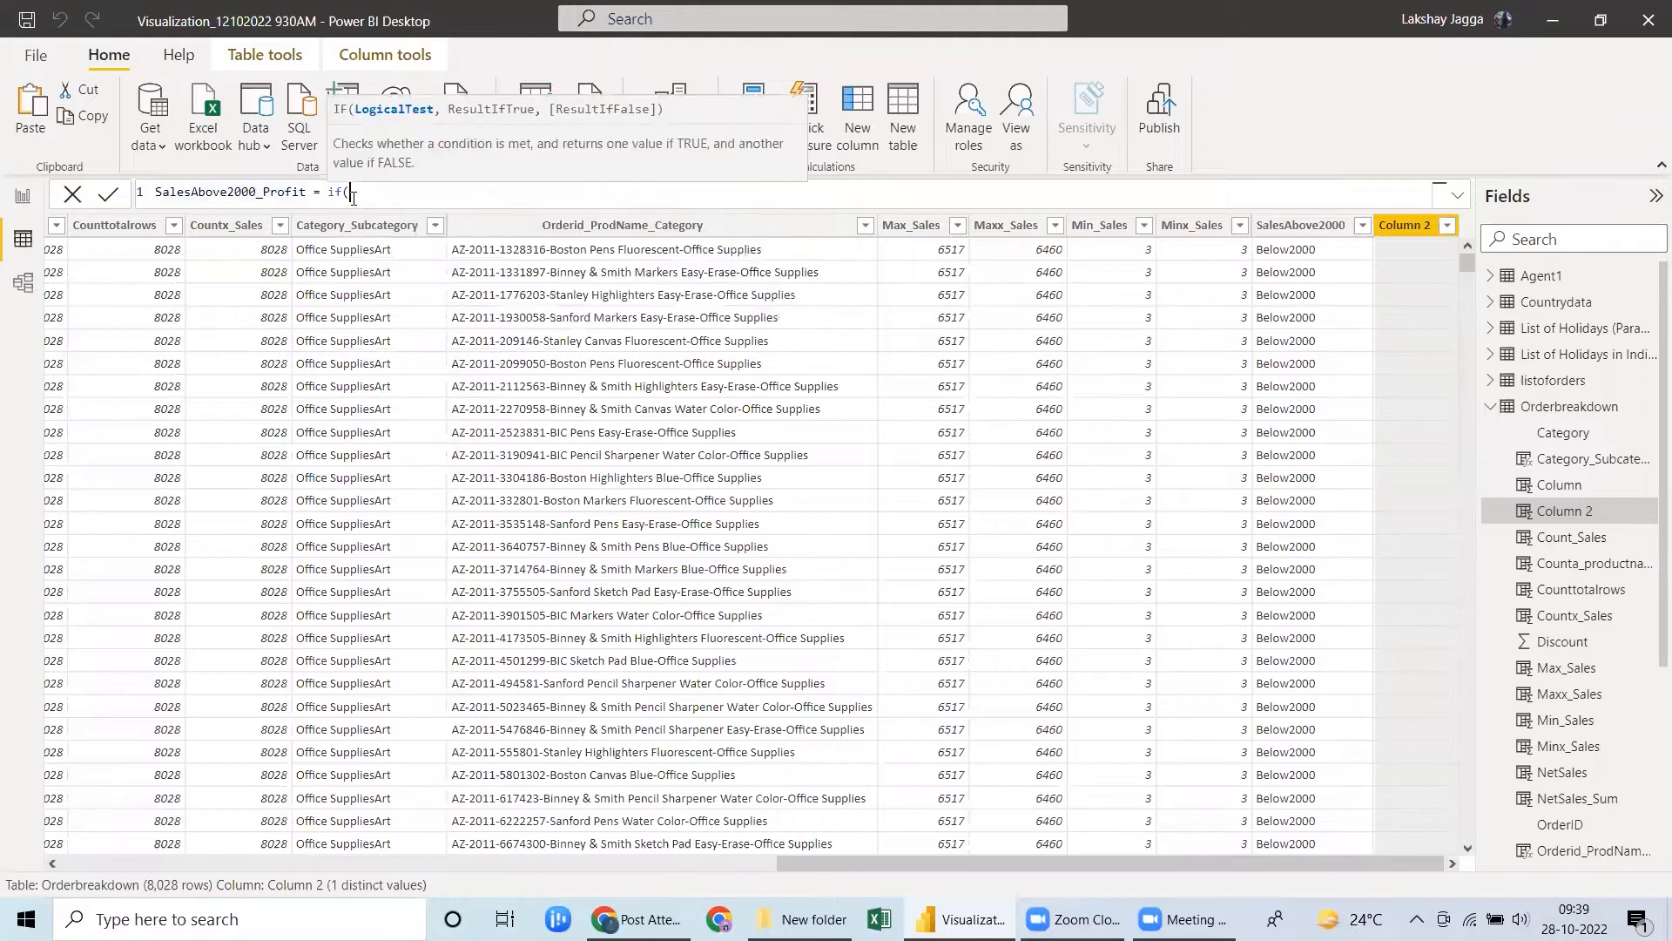
{"action": "type", "text": "sales"}
{"action": "key", "text": "Tab"}
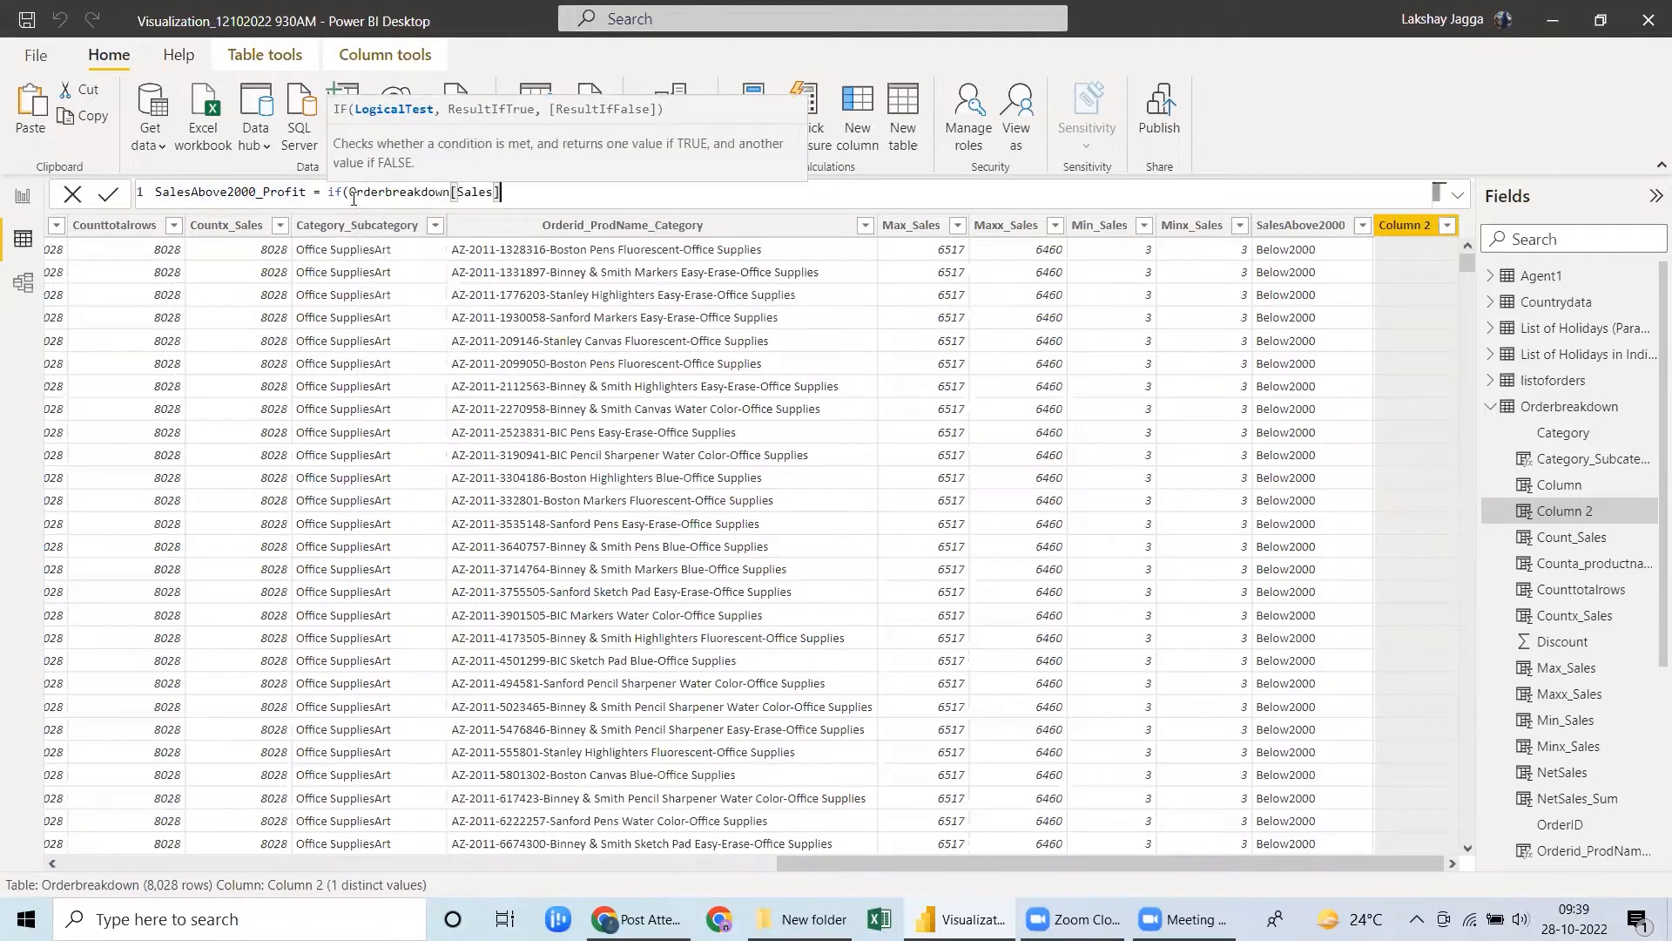
{"action": "type", "text": ">2000,"}
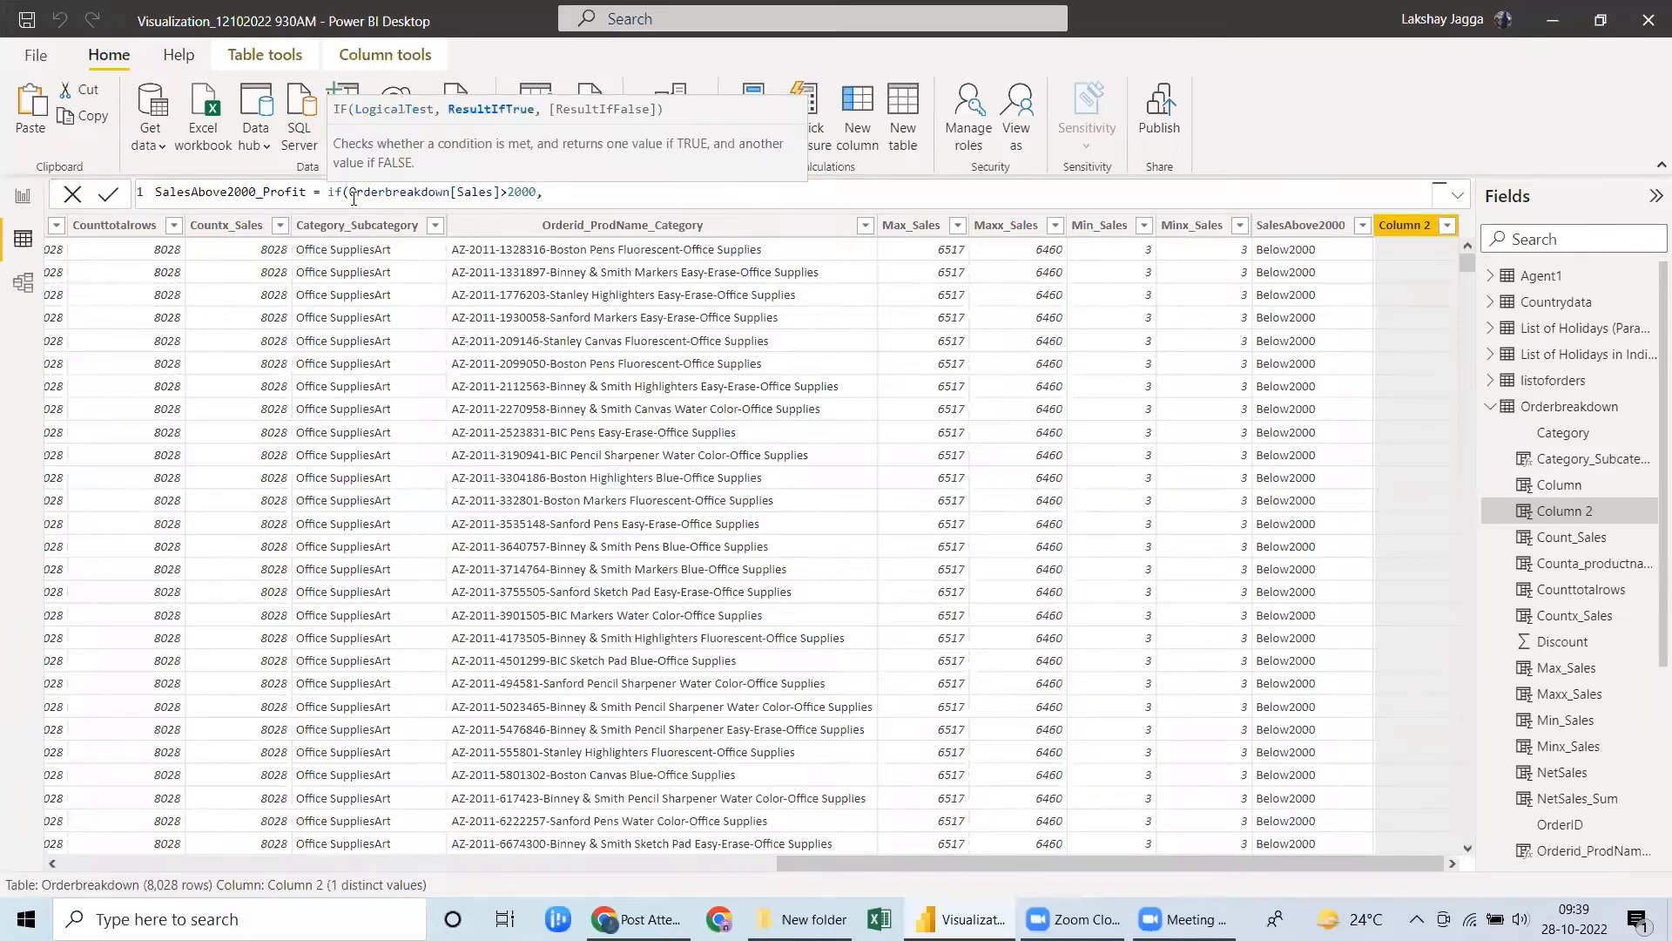
{"action": "type", "text": "if"}
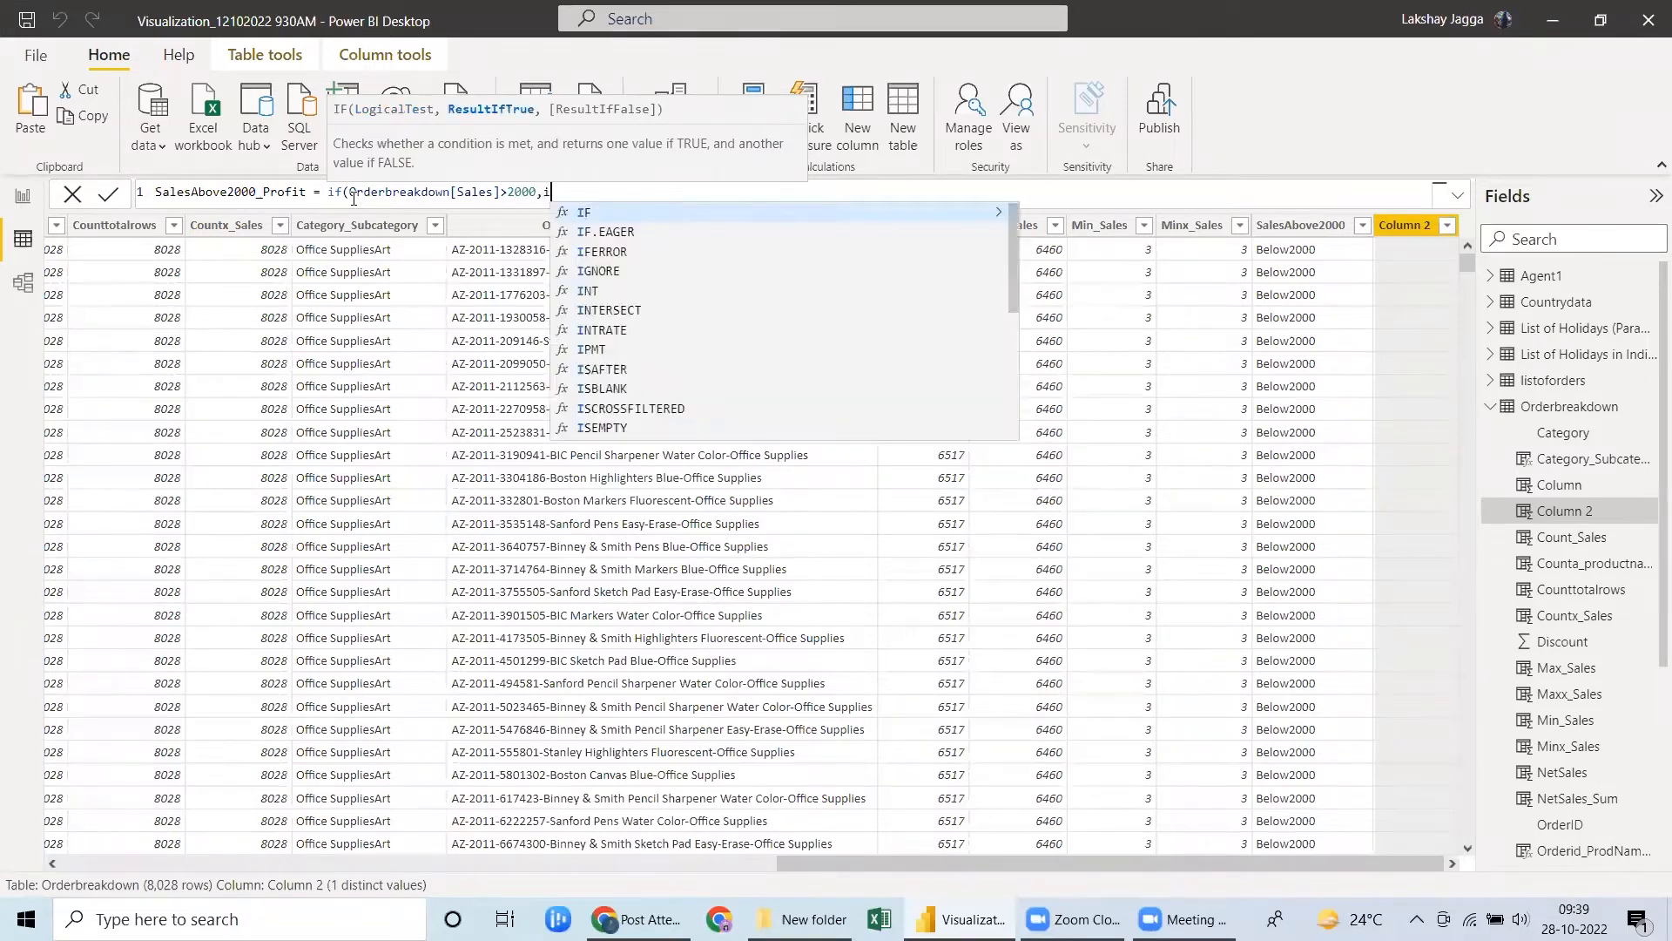
{"action": "type", "text": "("}
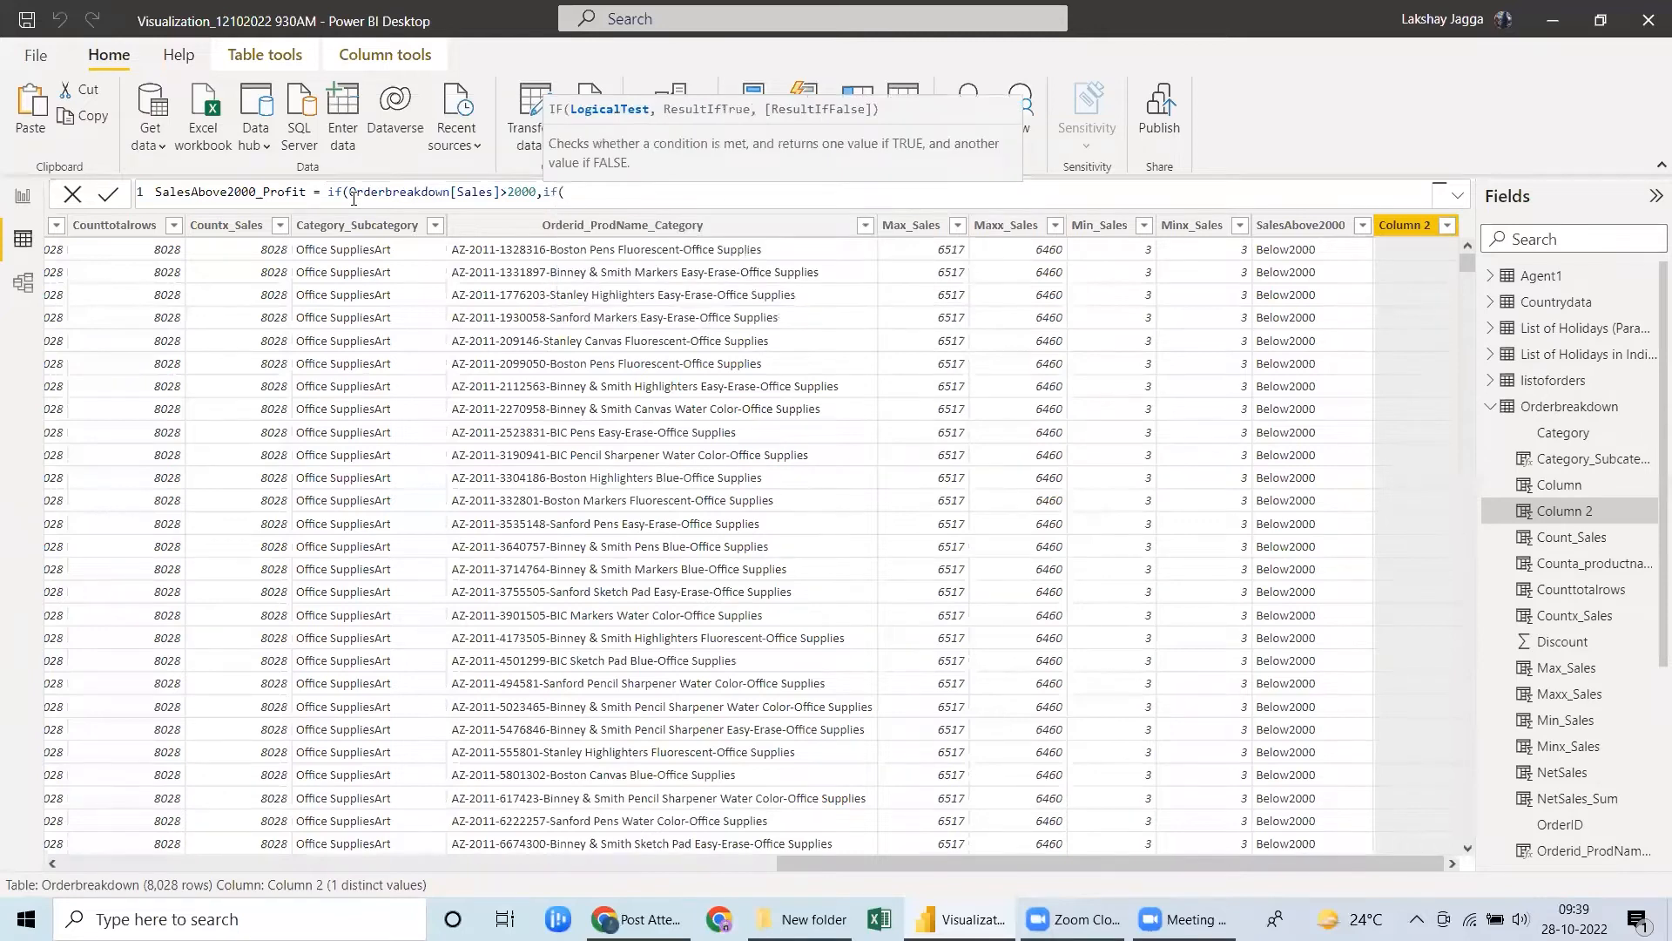
{"action": "type", "text": "profit"}
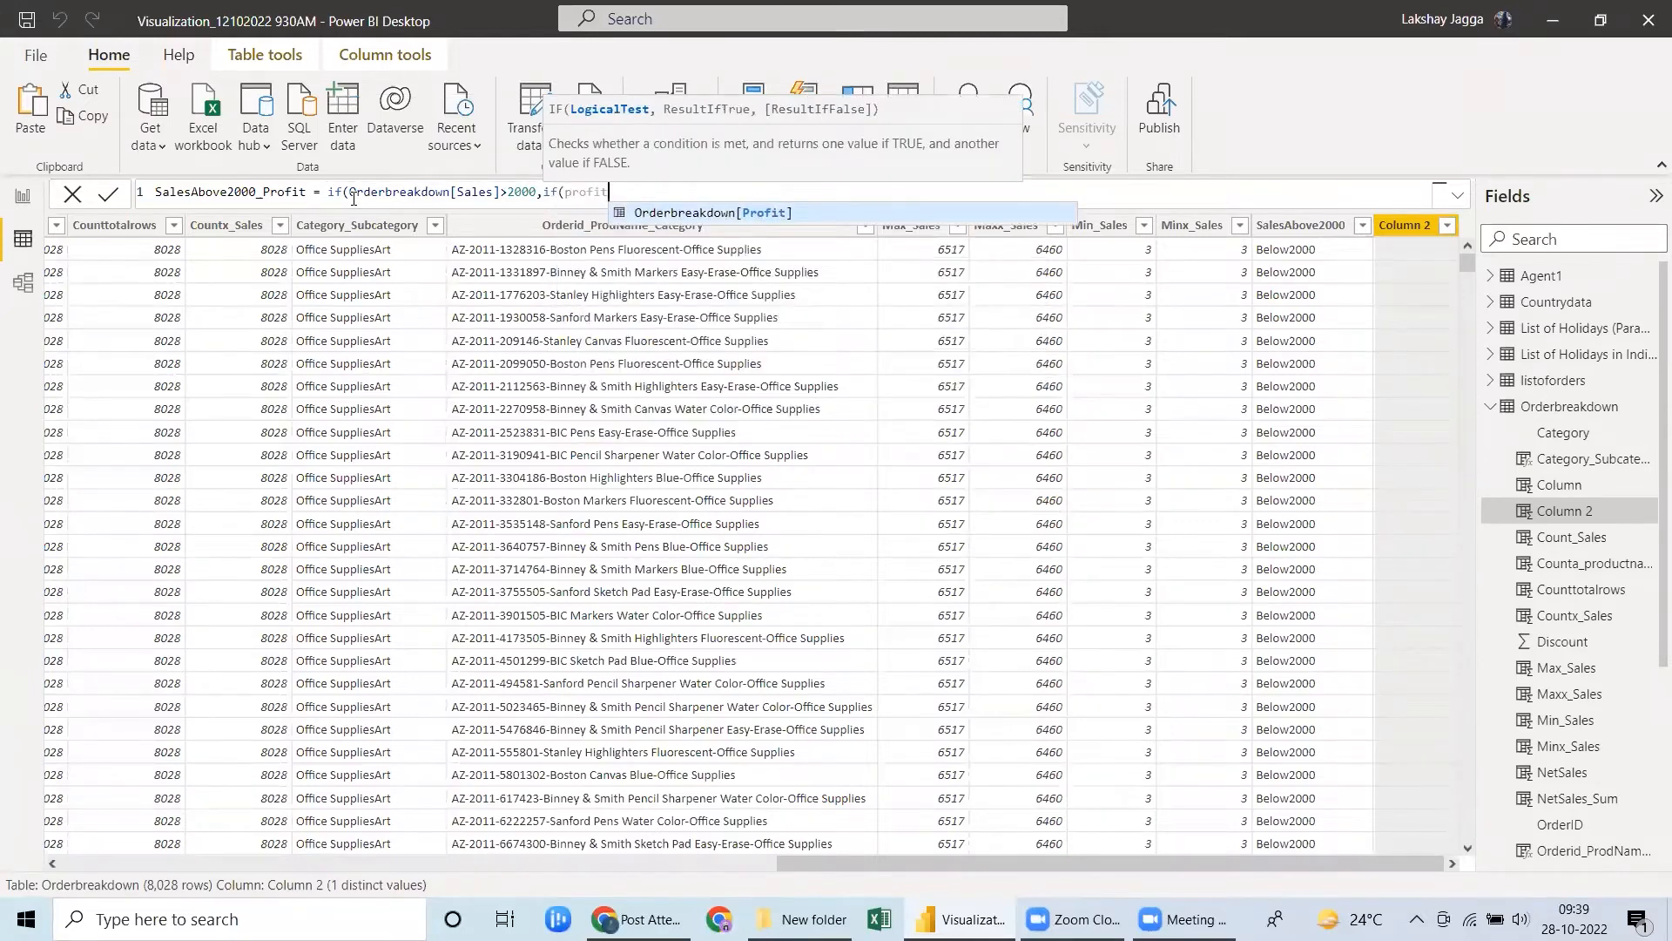
Nest a second IF as the true result, testing whether Orderbreakdown[Profit] is greater than 250.
{"action": "key", "text": "Tab"}
{"action": "type", "text": ">"}
{"action": "type", "text": "500"}
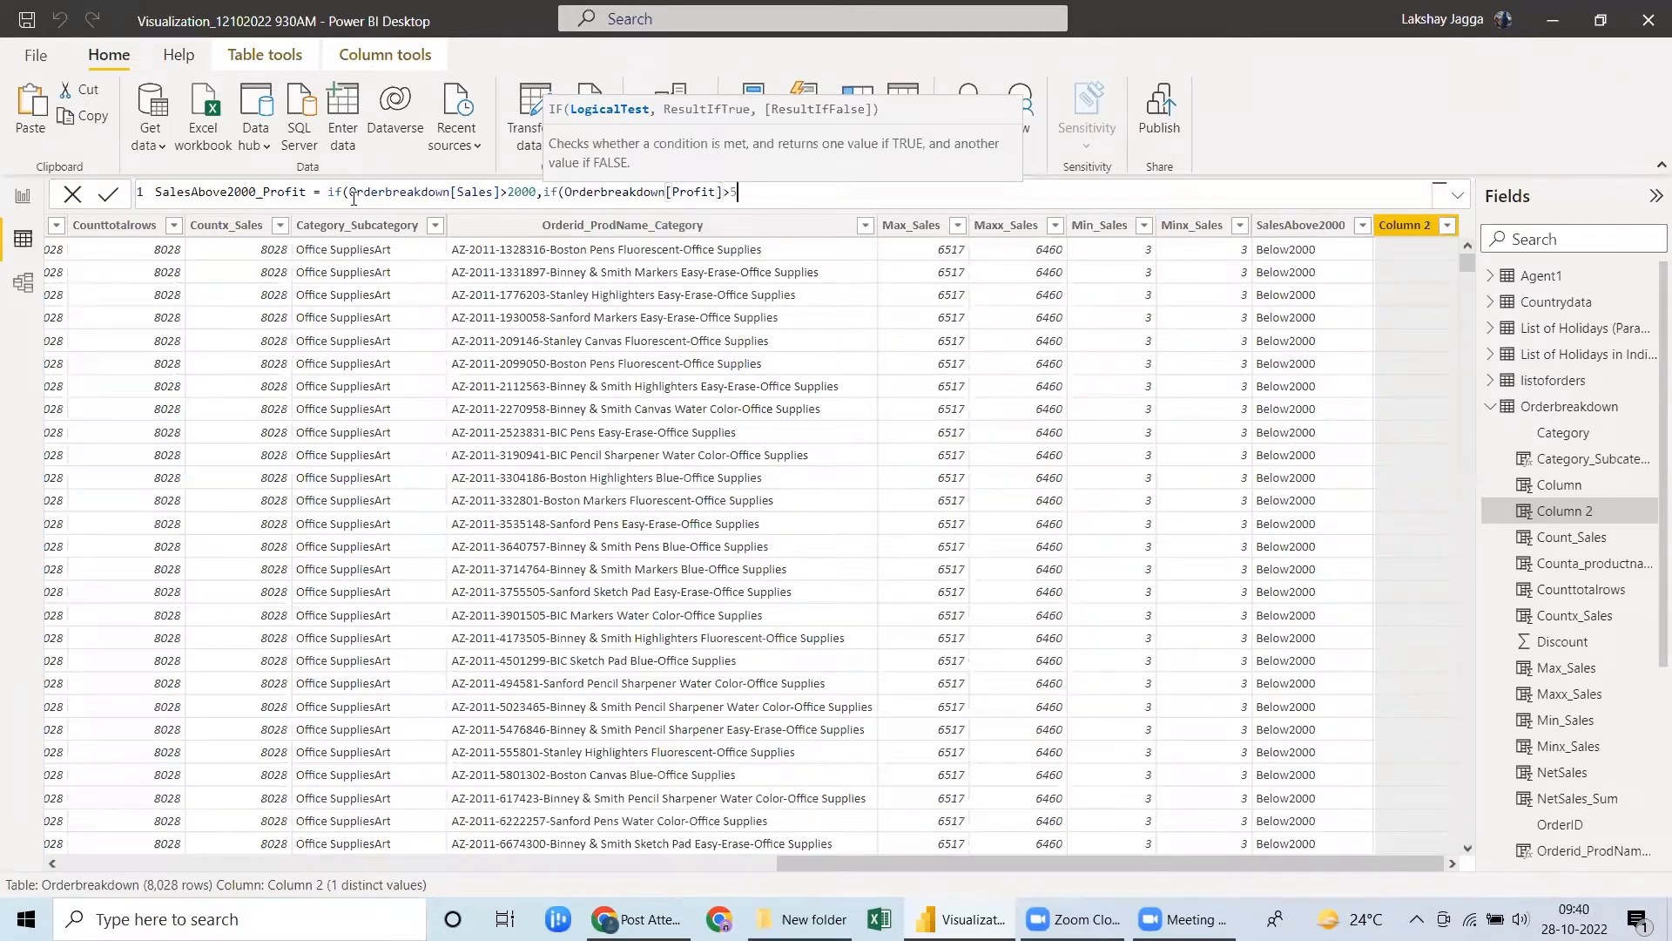
{"action": "key", "text": "BackSpace"}
{"action": "key", "text": "BackSpace"}
{"action": "key", "text": "BackSpace"}
{"action": "type", "text": "250,\""}
Make the nested IF return "Above2000" when true and "Below2000" when false, and close it.
{"action": "type", "text": "Above"}
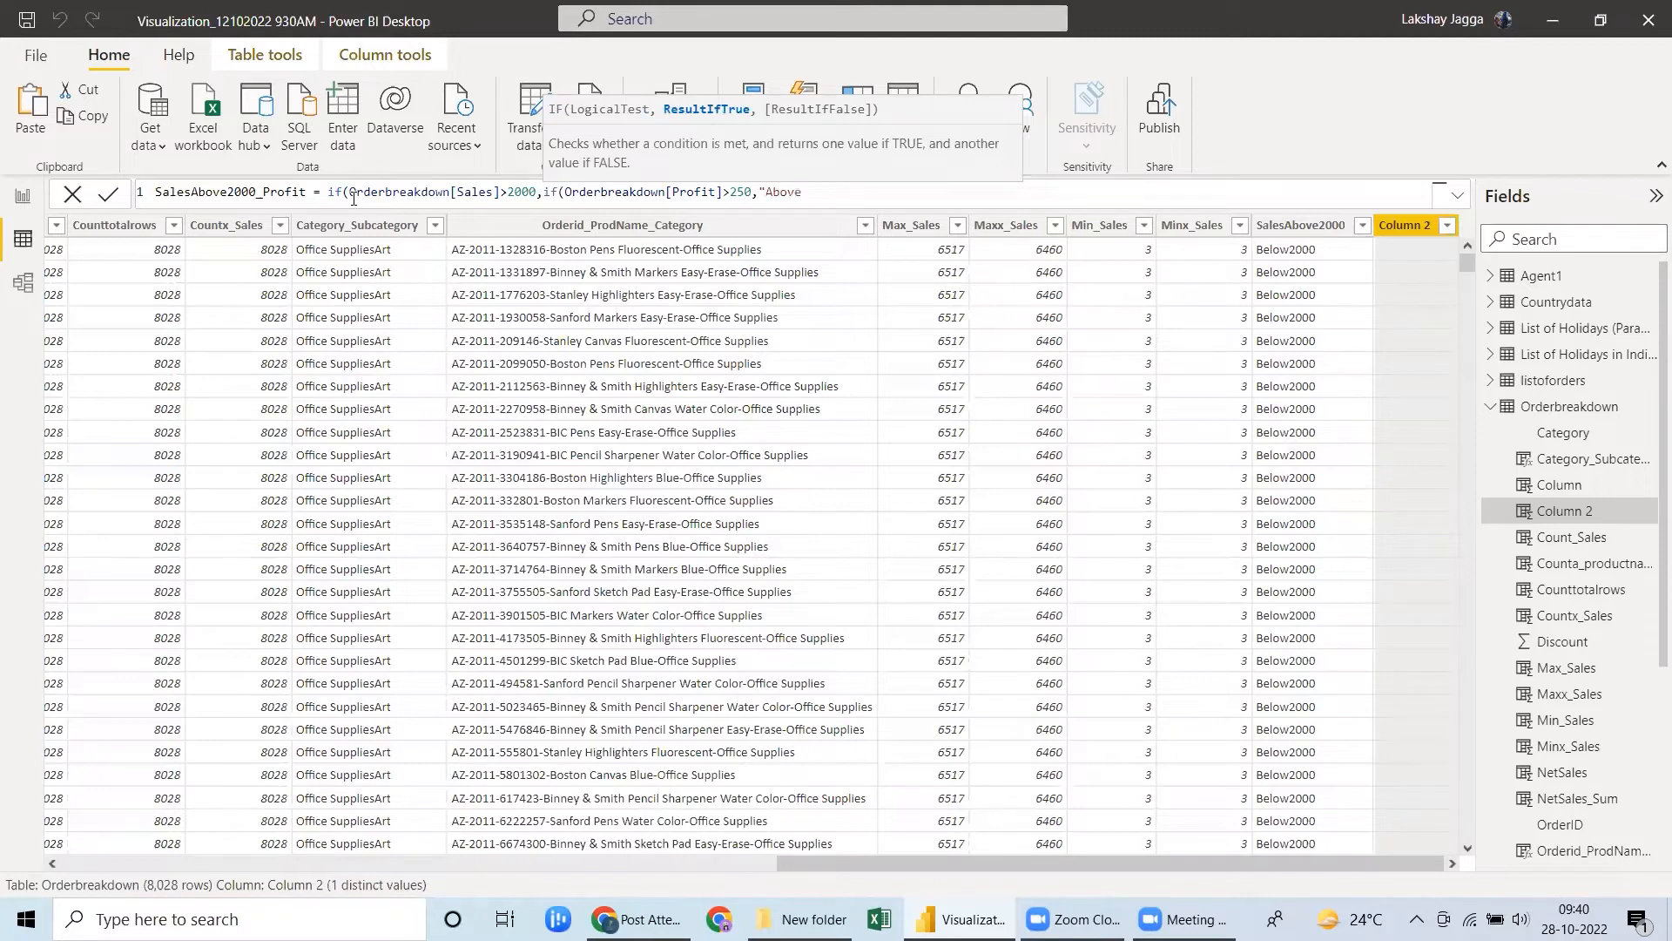
{"action": "type", "text": "2000\",\"Belo"}
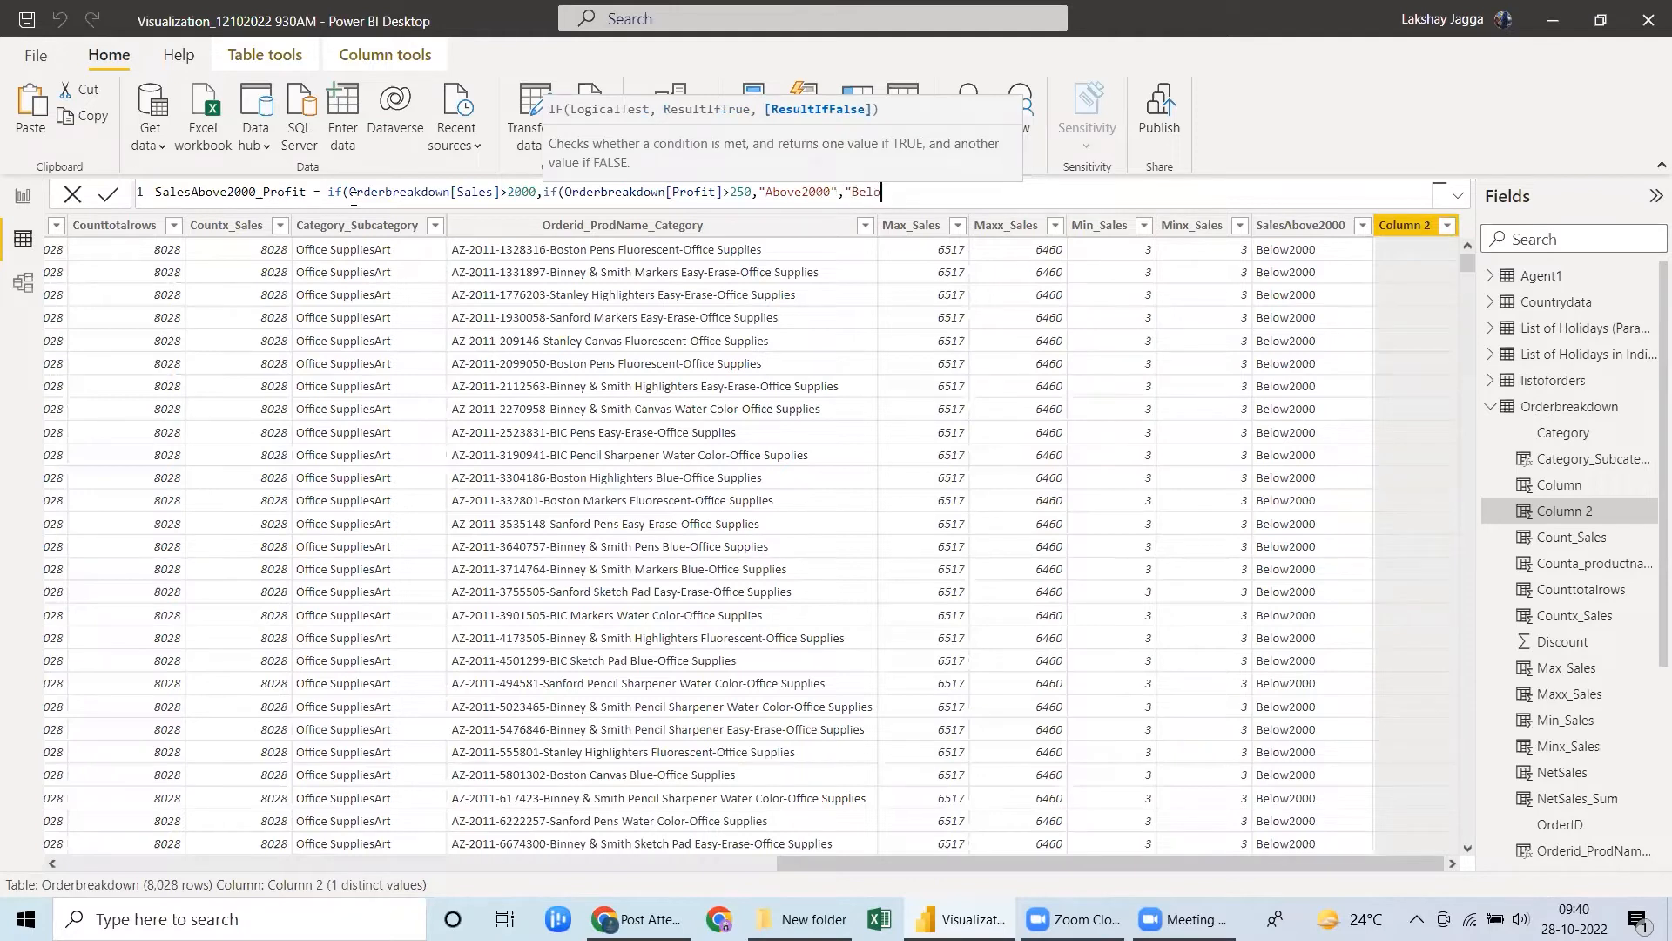
{"action": "type", "text": "w200"}
{"action": "type", "text": "0"}
{"action": "type", "text": "\")"}
{"action": "type", "text": ",\""}
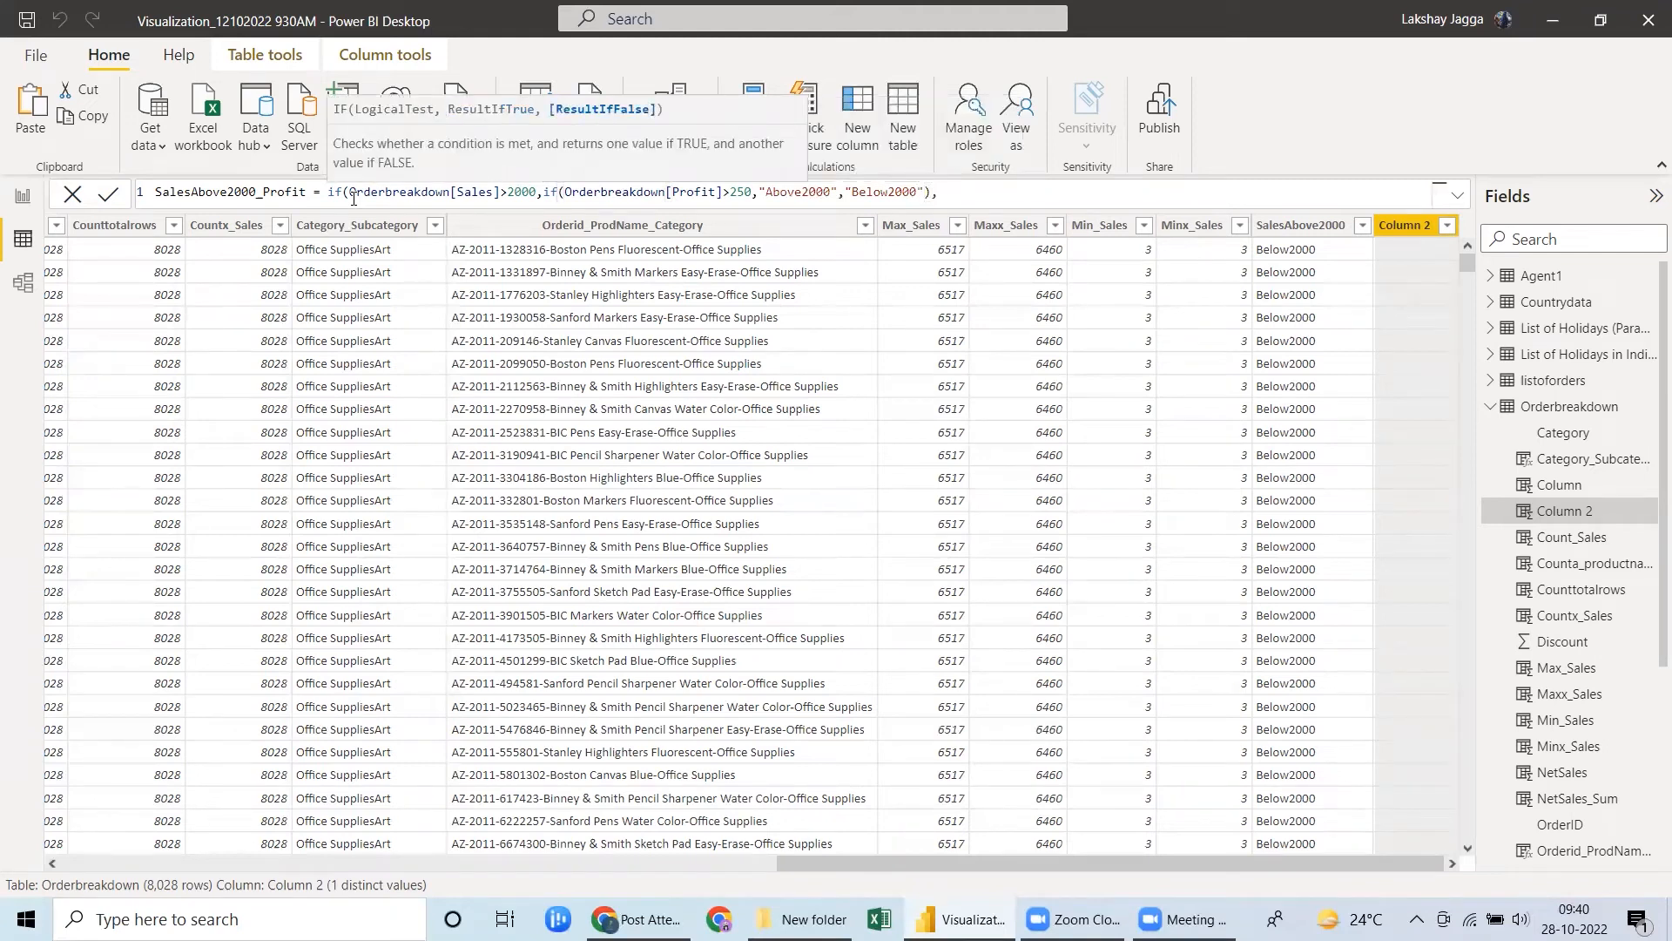
{"action": "type", "text": "Below2000\")"}
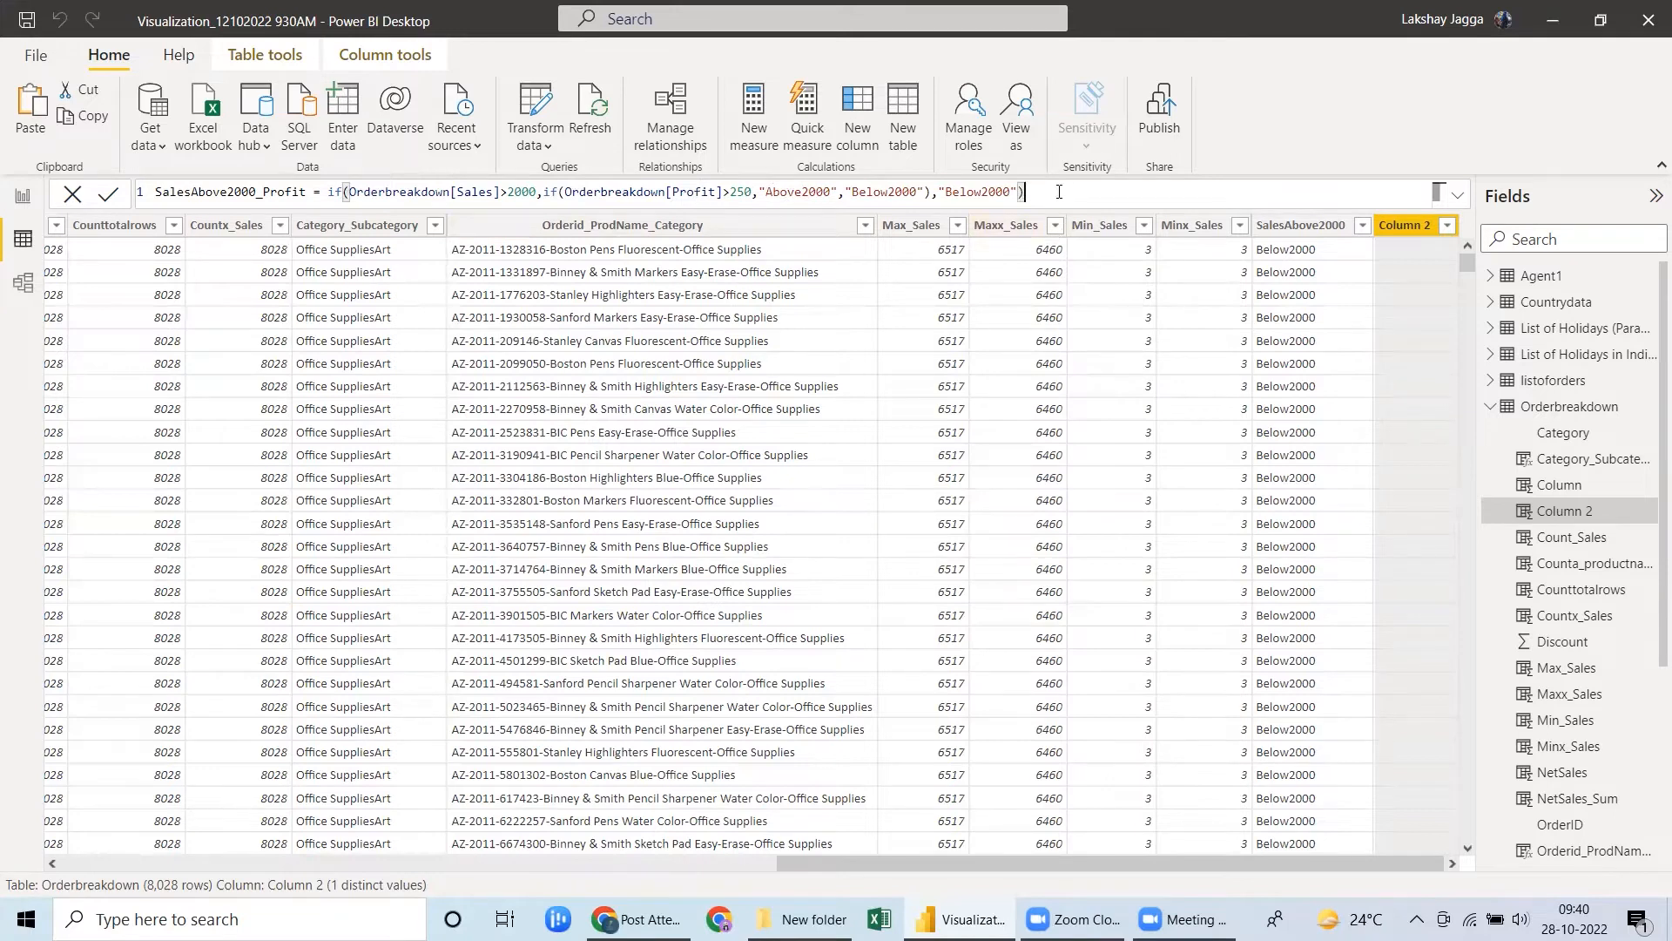
Give the outer IF the false result "Below2000" and commit the SalesAbove2000_Profit formula.
{"action": "key", "text": "Return"}
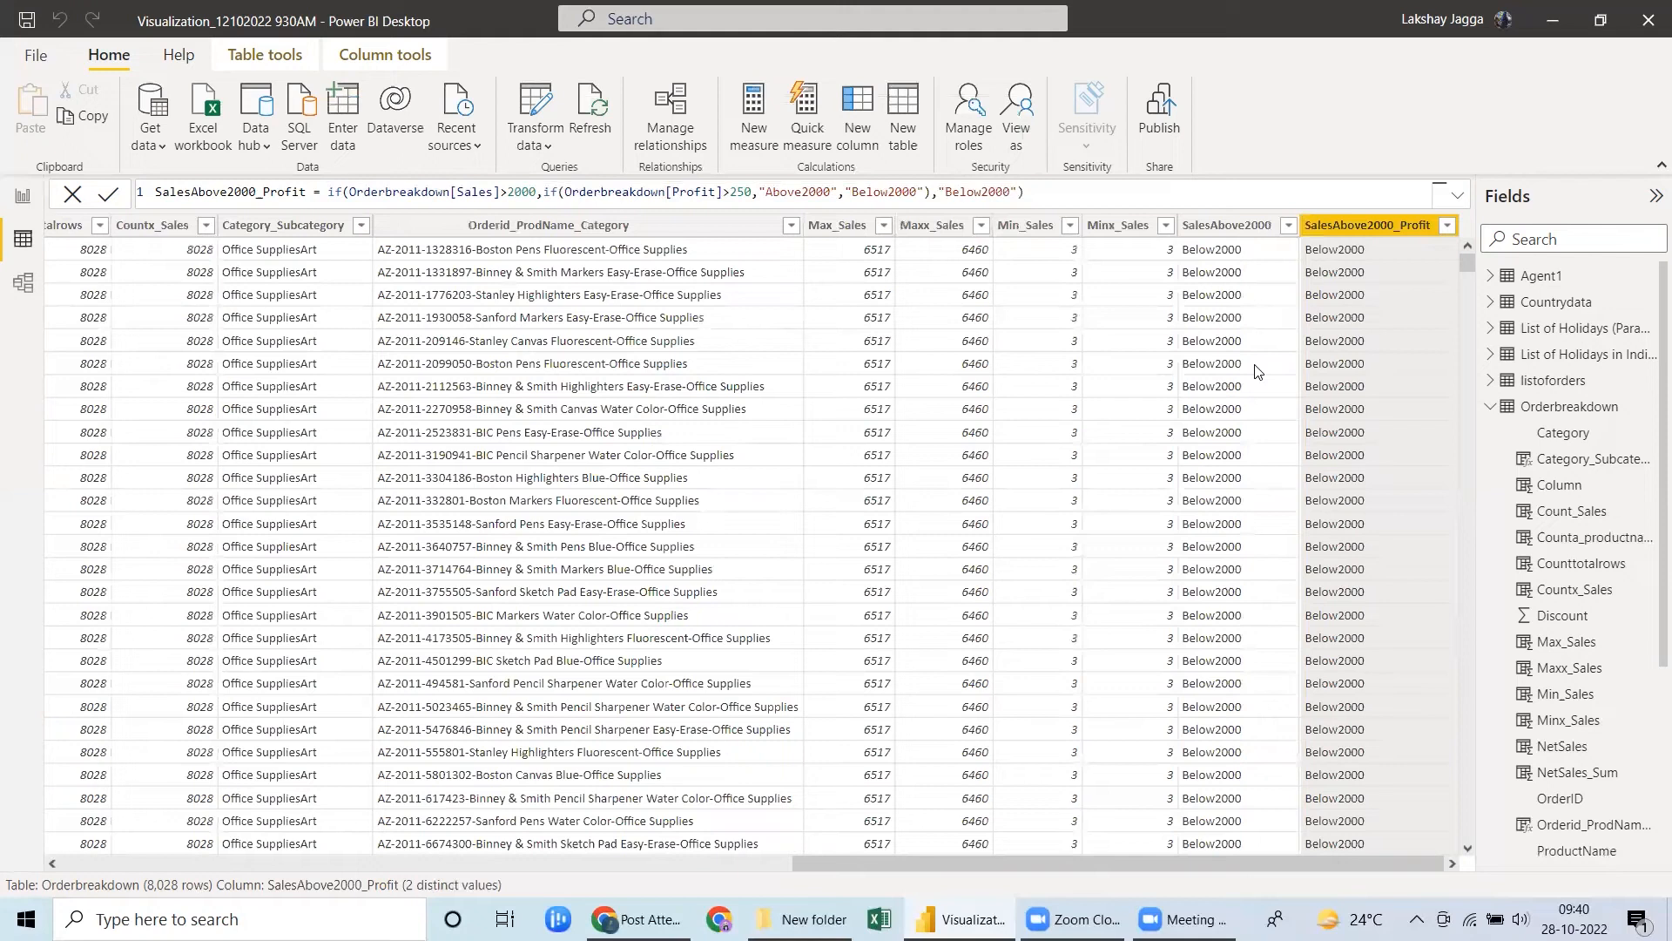
Check the distinct values of SalesAbove2000_Profit and compare its nested IF formula with the SalesAbove2000 formula.
{"action": "left_click", "coordinate": [1448, 227]}
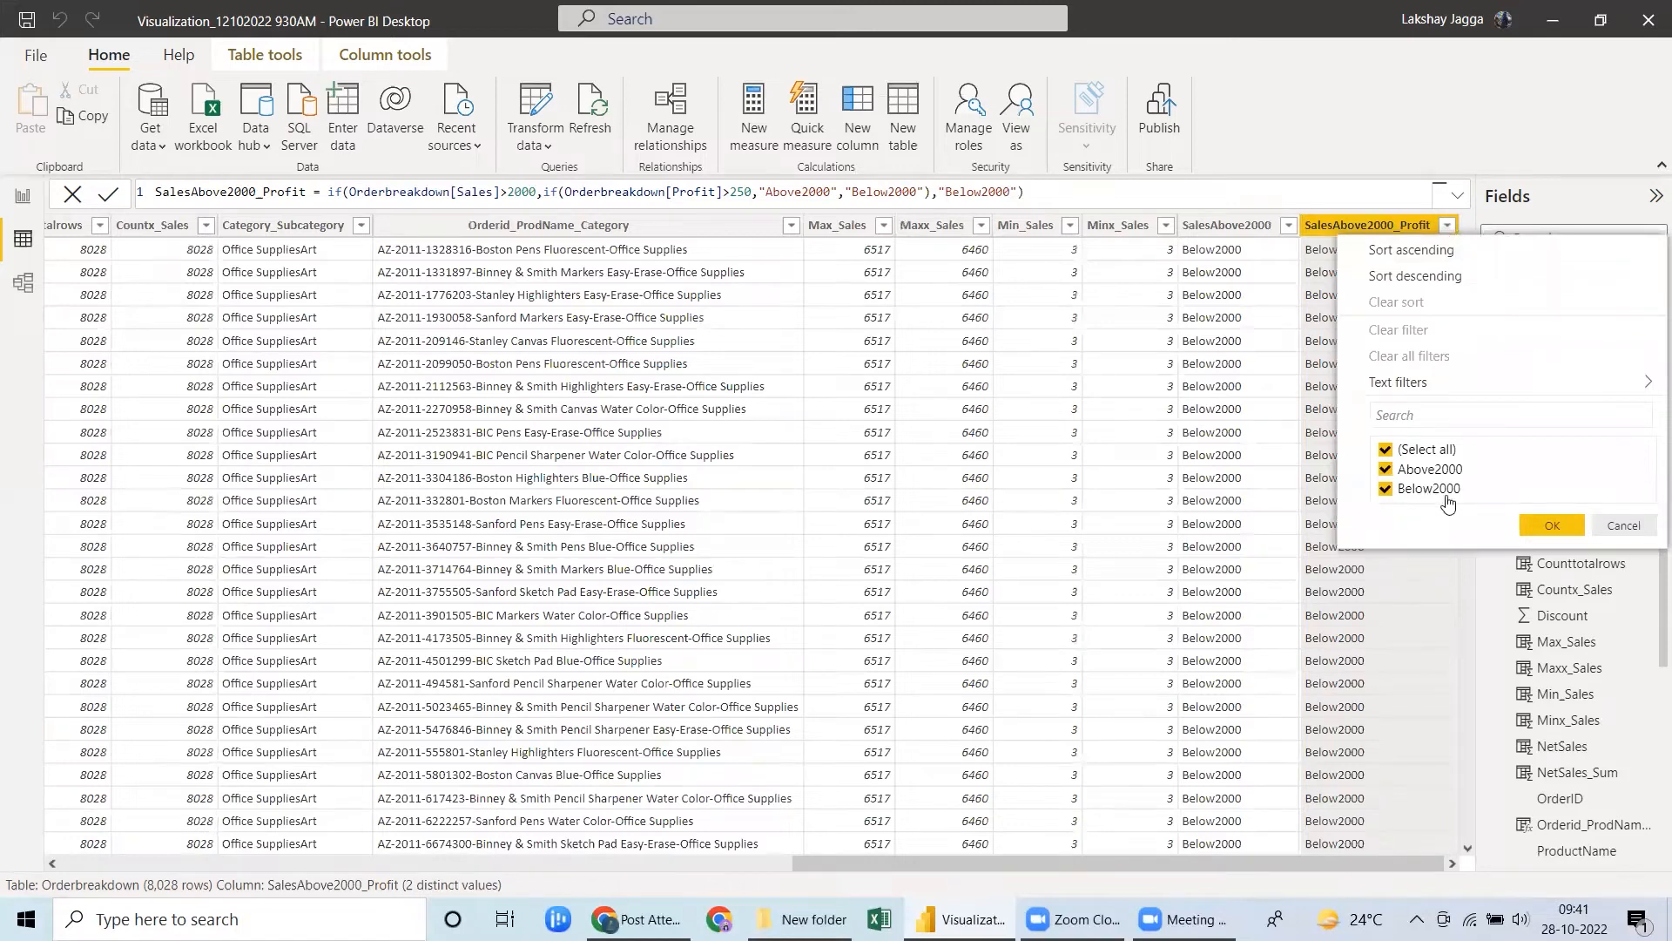
{"action": "left_click", "coordinate": [1541, 525]}
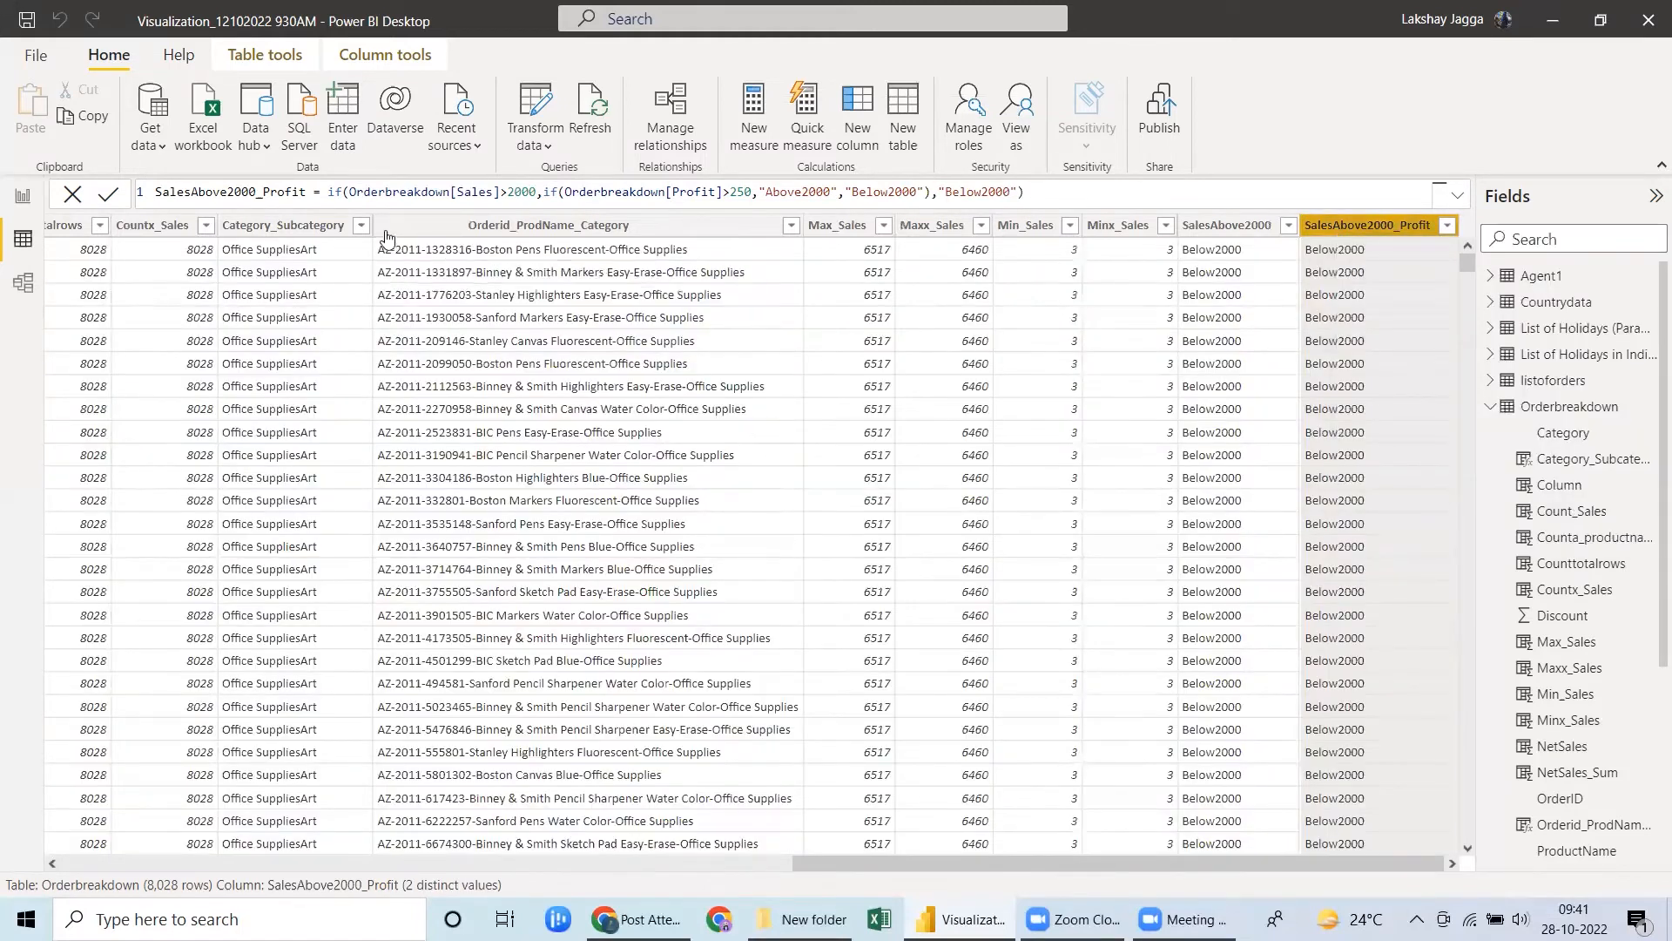
{"action": "left_click", "coordinate": [1219, 229]}
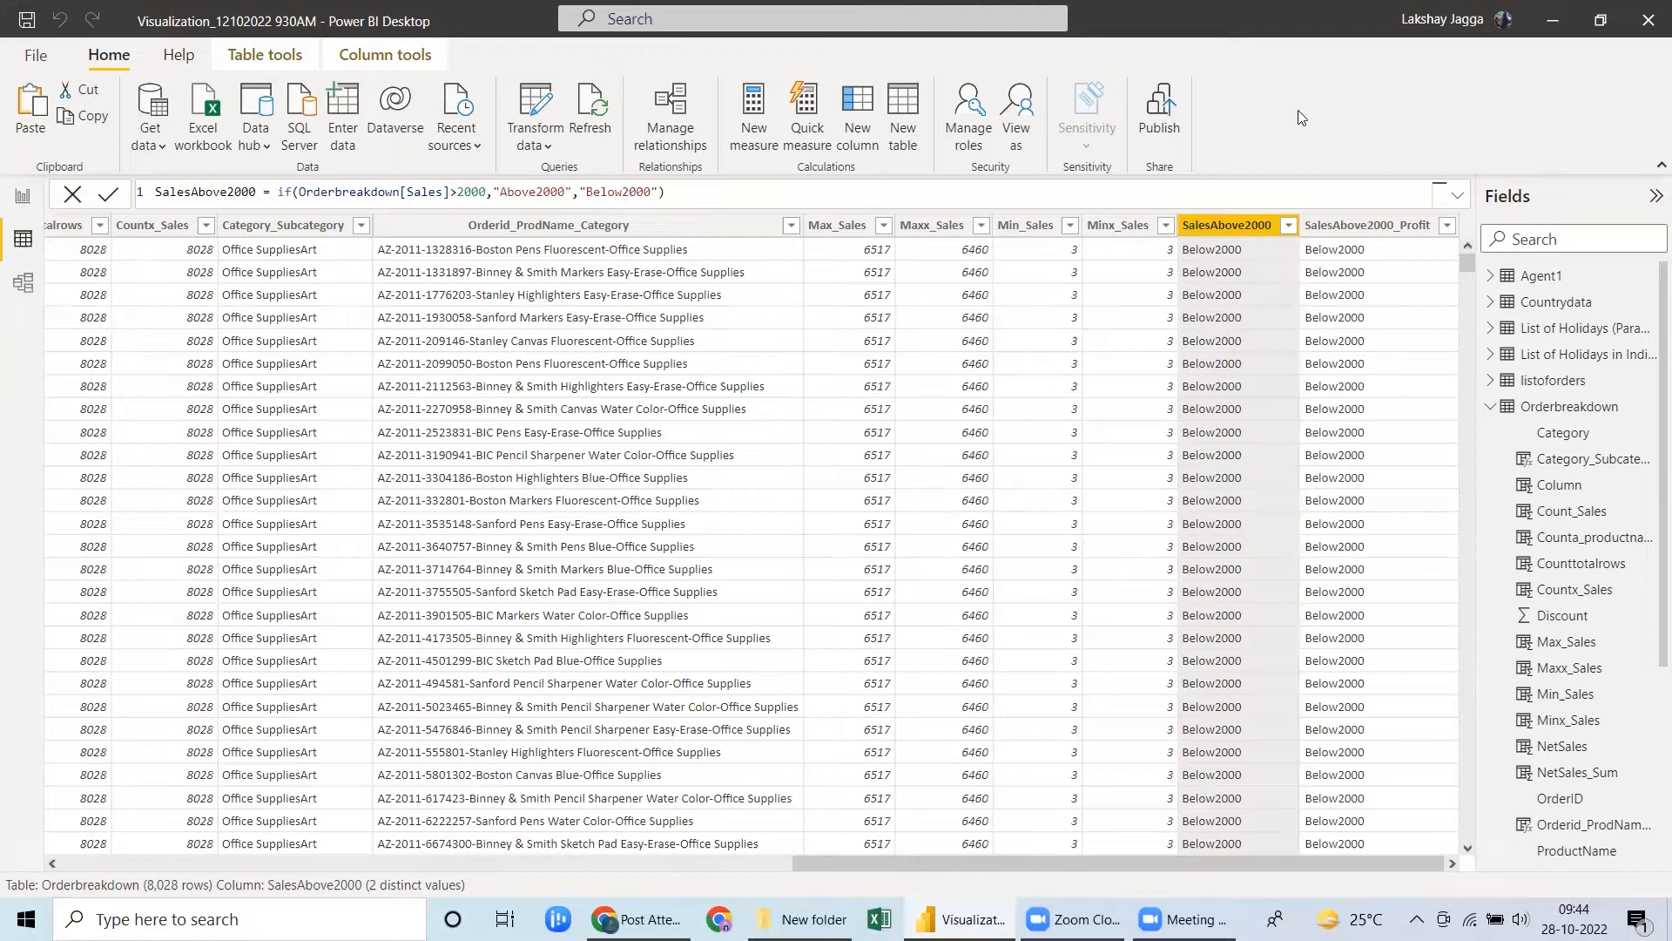
{"action": "left_click", "coordinate": [1331, 232]}
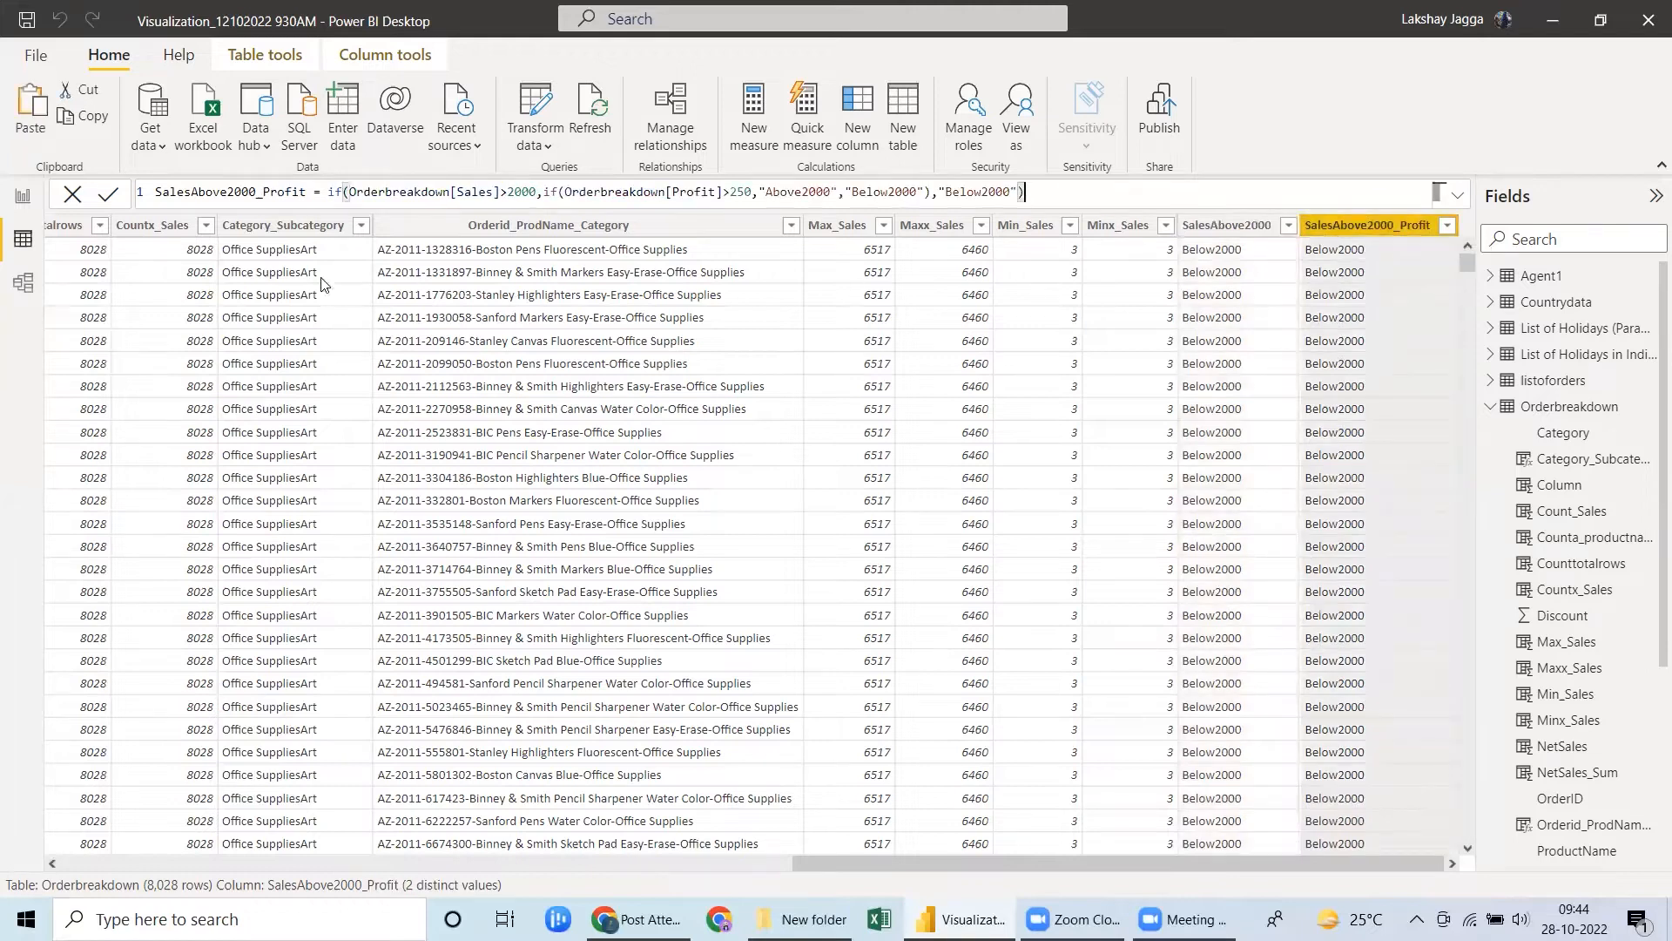
{"action": "left_click", "coordinate": [1068, 192]}
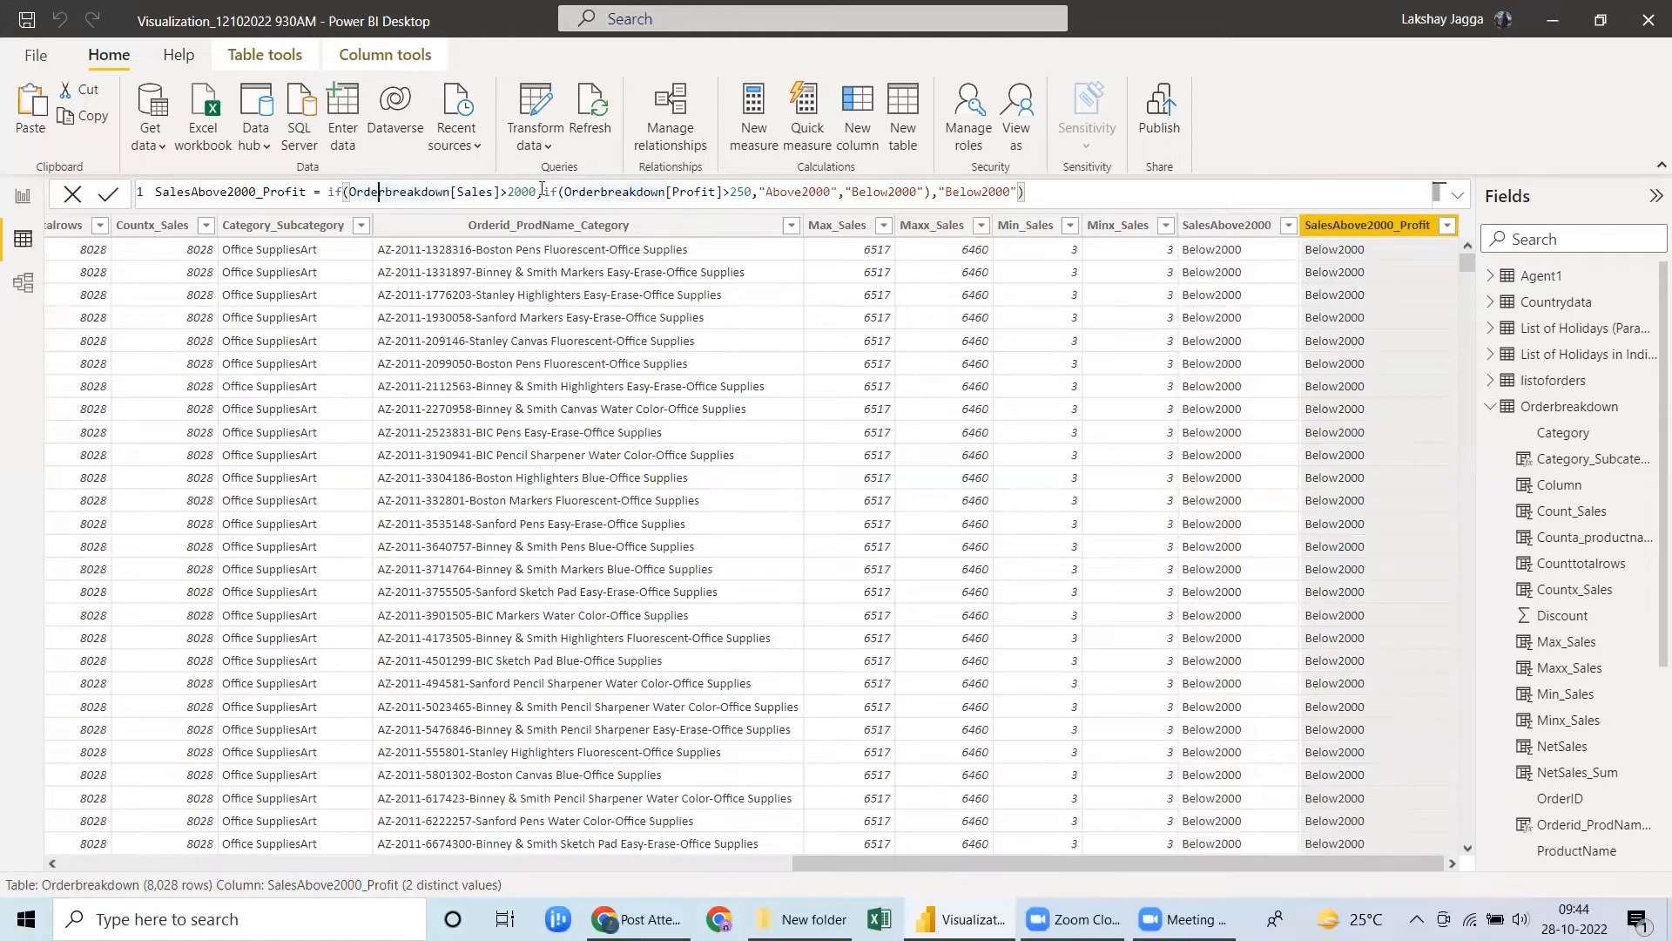
{"action": "left_click_drag", "start_coordinate": [547, 190], "coordinate": [935, 189]}
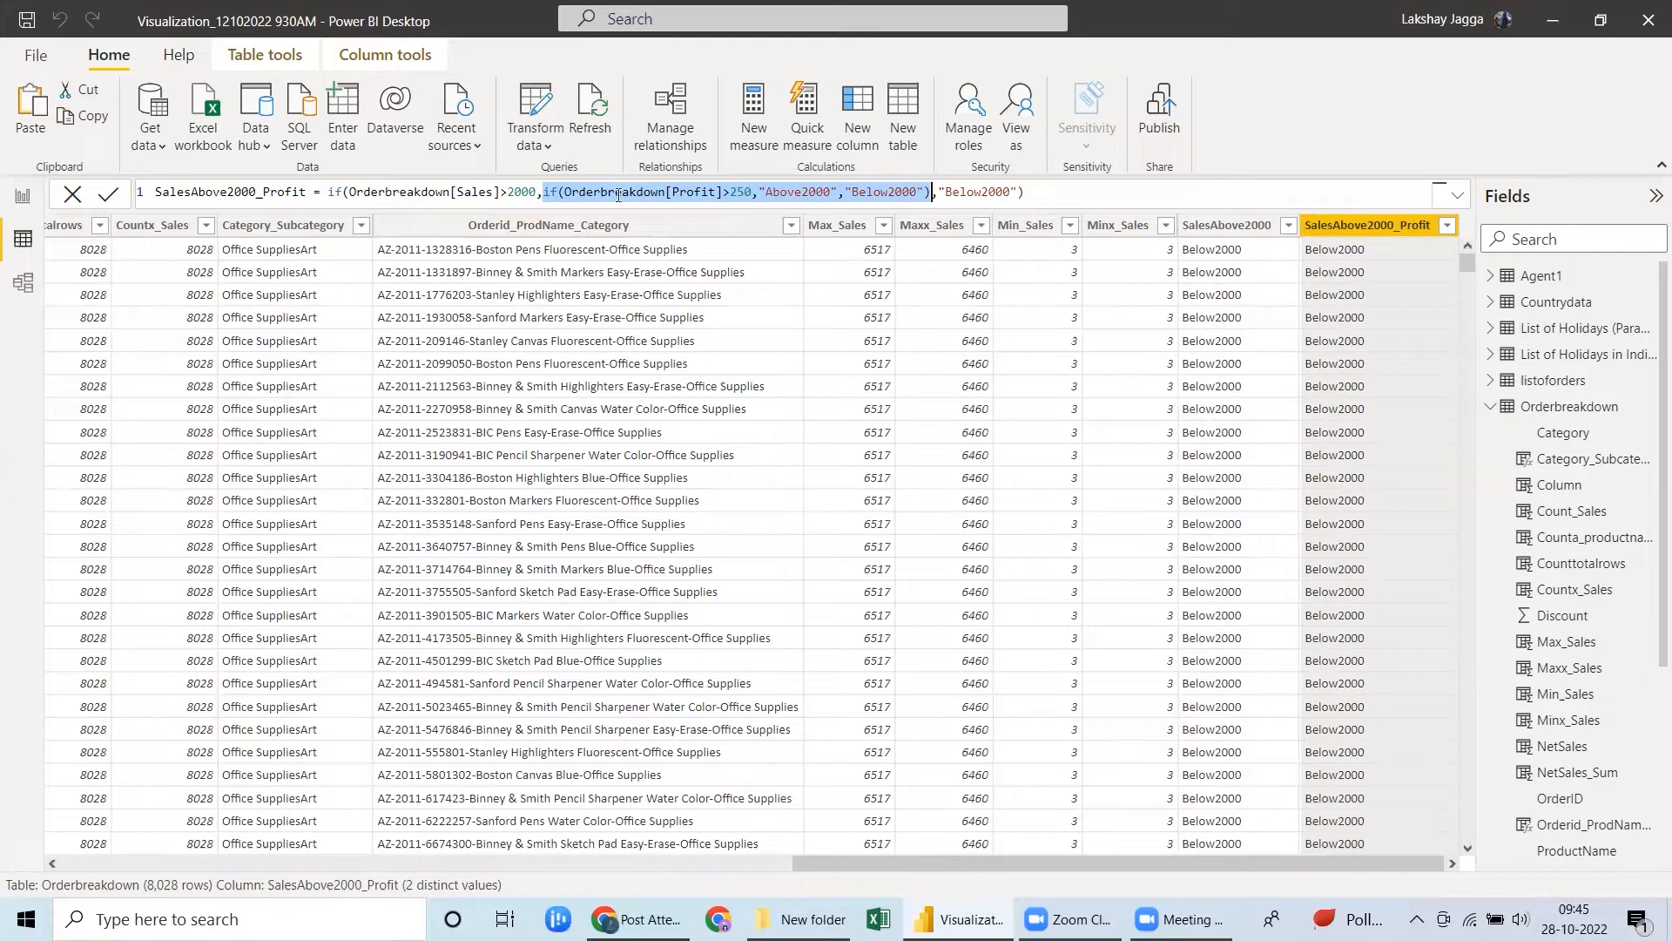
{"action": "left_click", "coordinate": [1044, 193]}
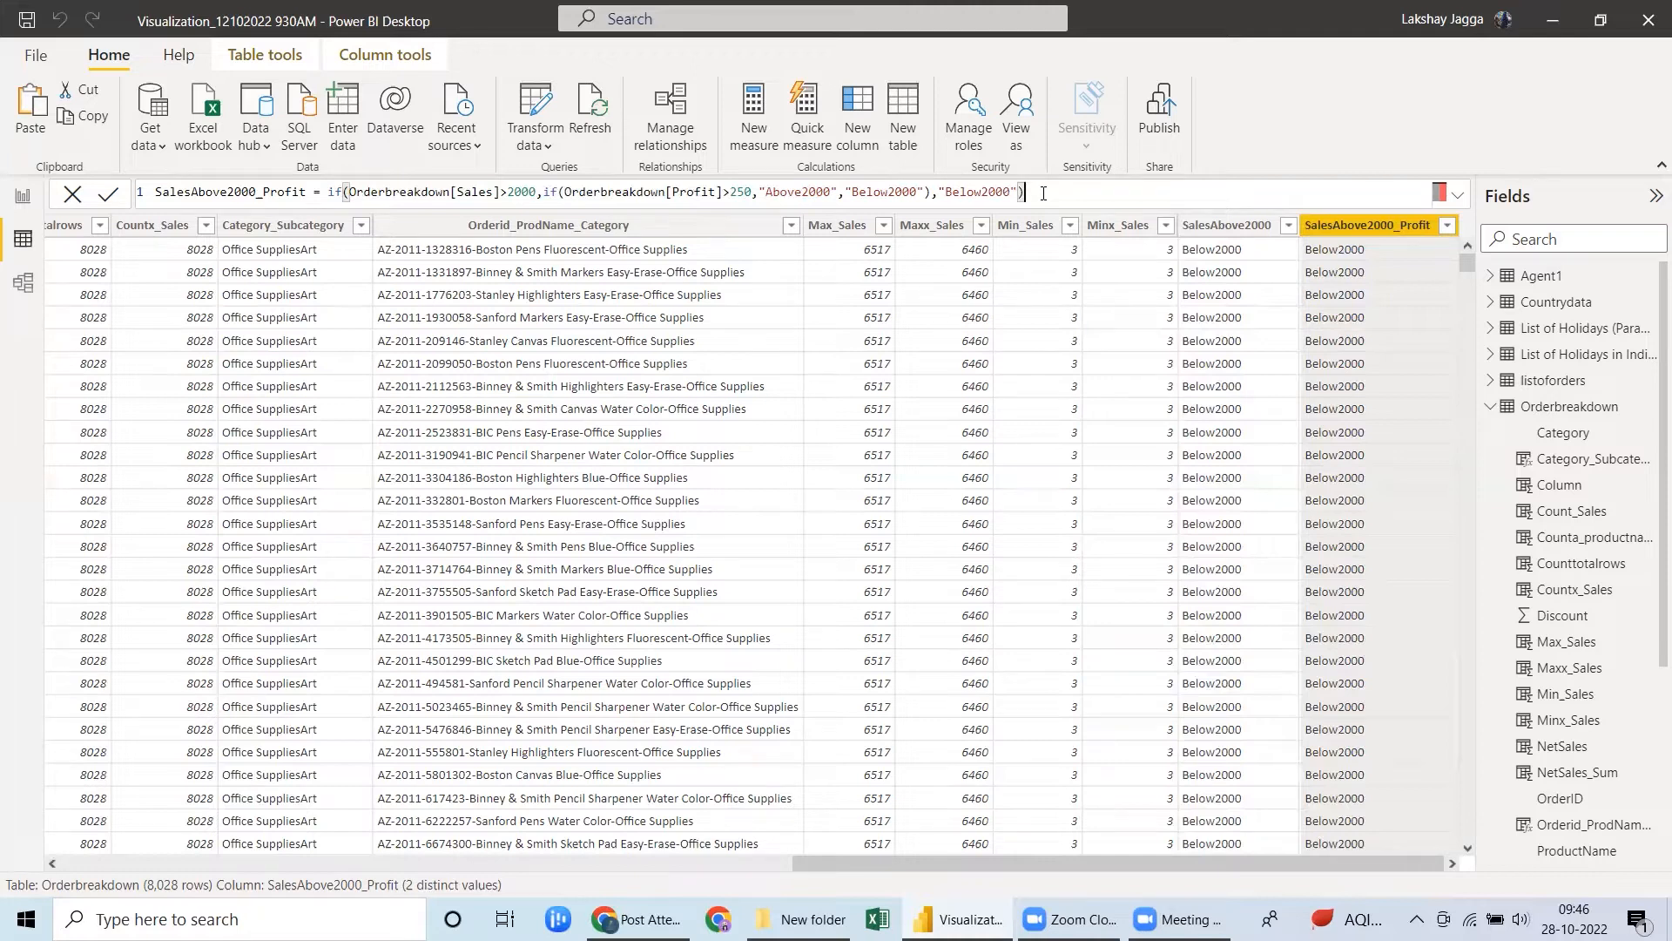
Add a calculated column named Sales_Profit_And to the Orderbreakdown table and start its formula with the AND function.
{"action": "left_click", "coordinate": [1359, 227]}
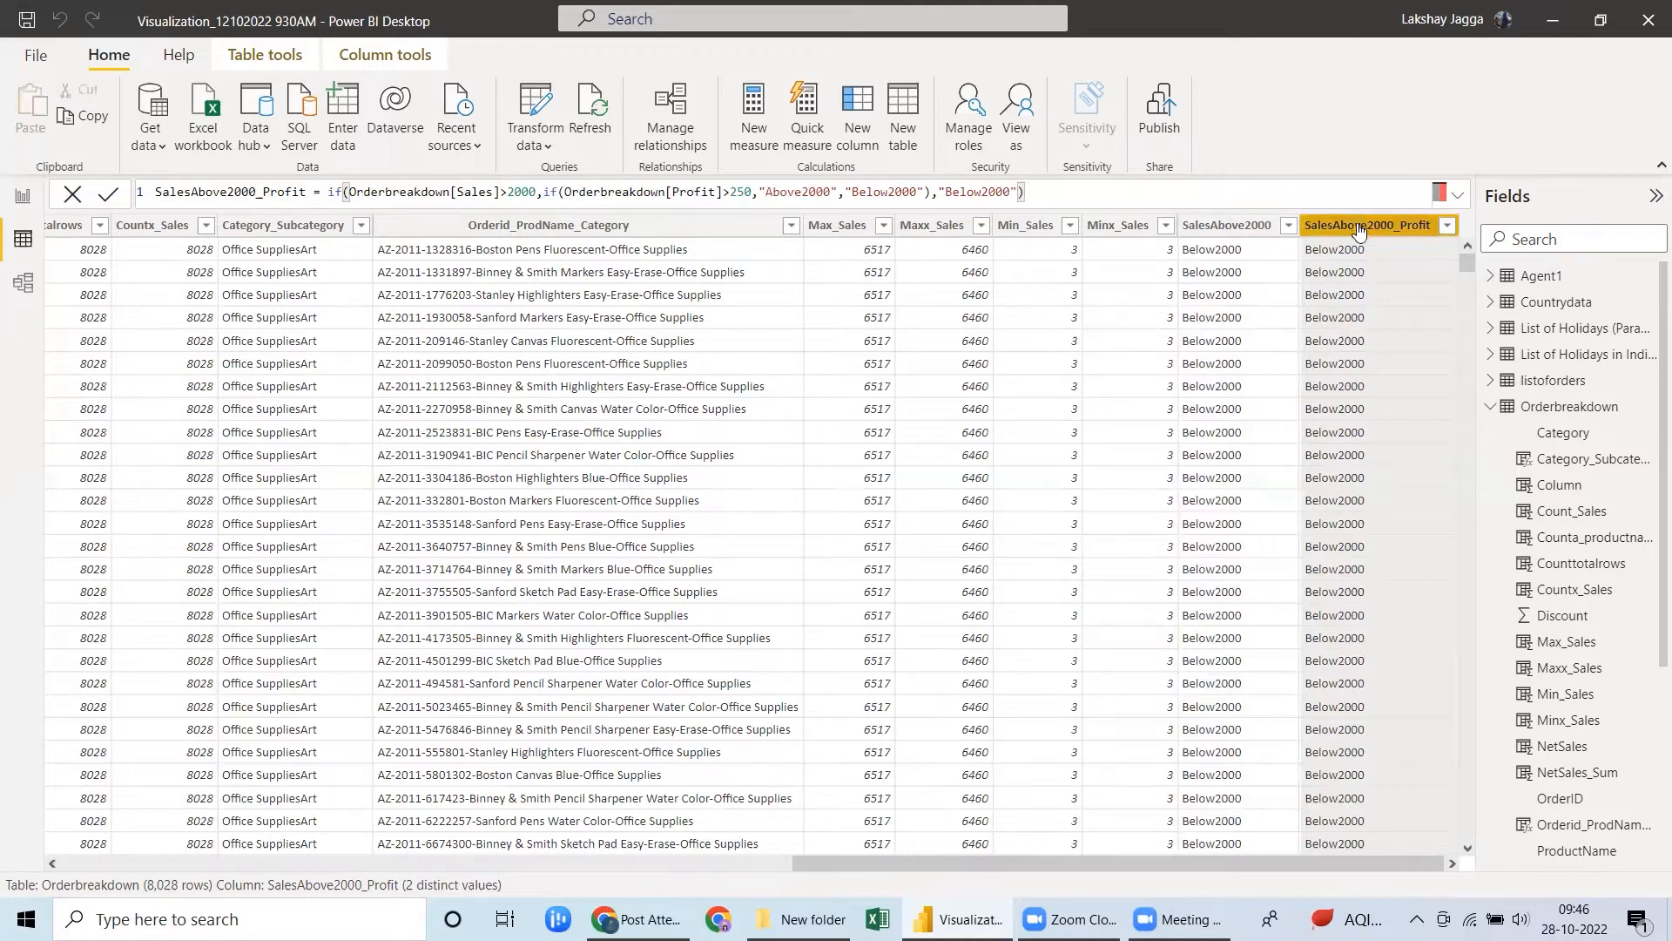
{"action": "left_click", "coordinate": [859, 134]}
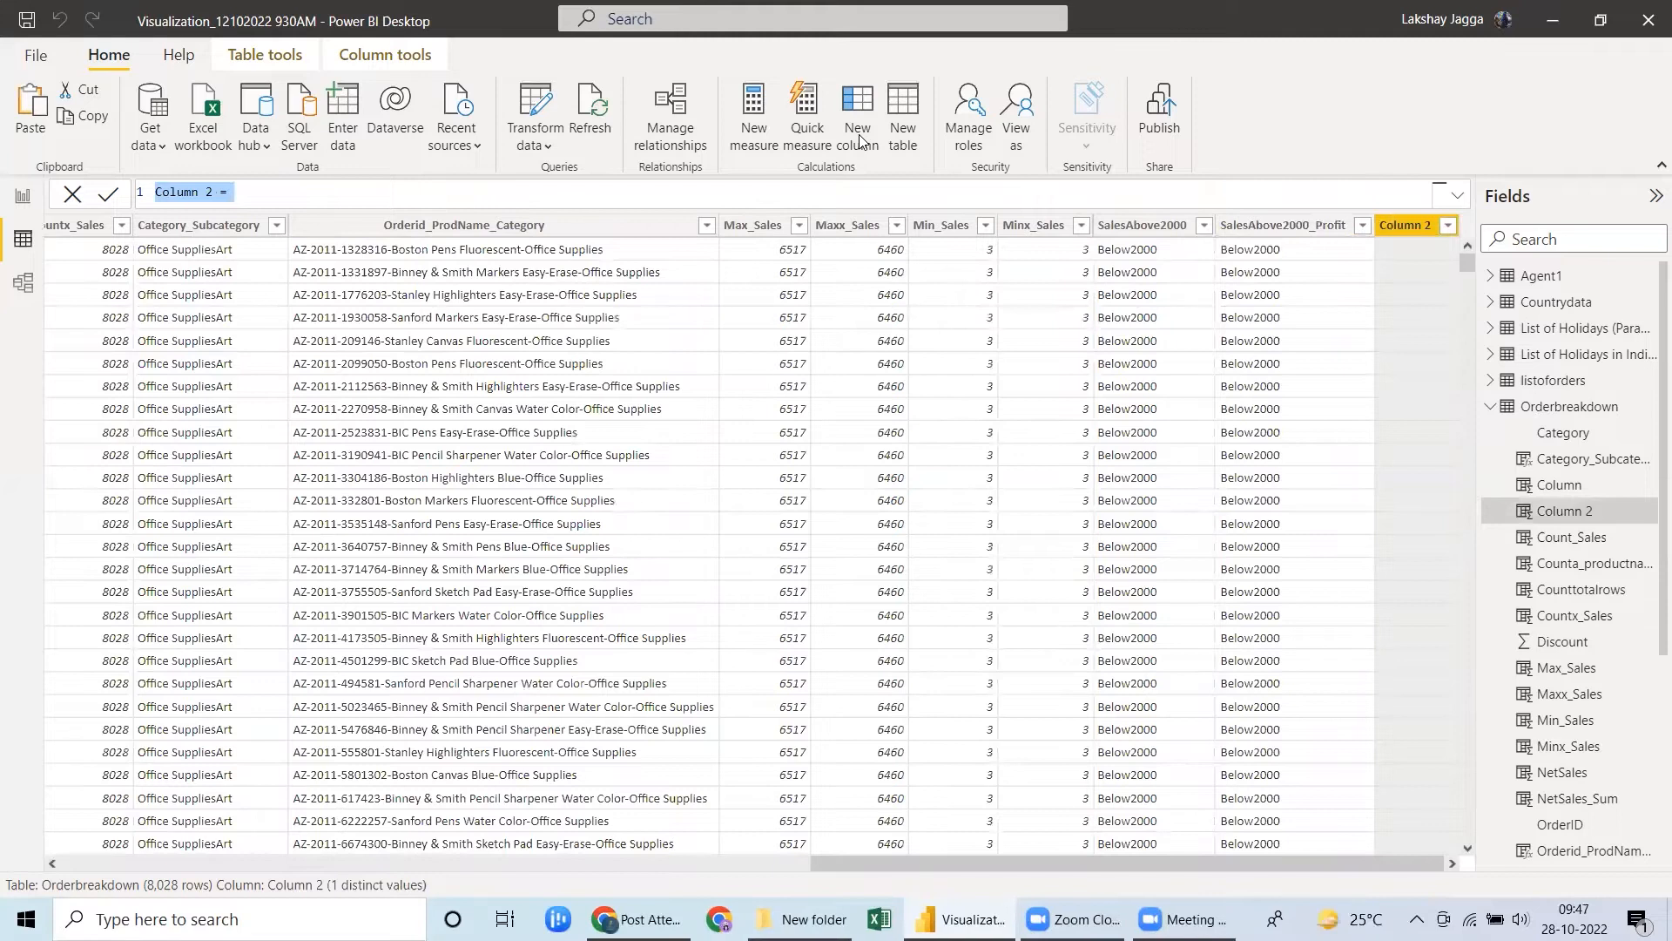
{"action": "type", "text": "Sales"}
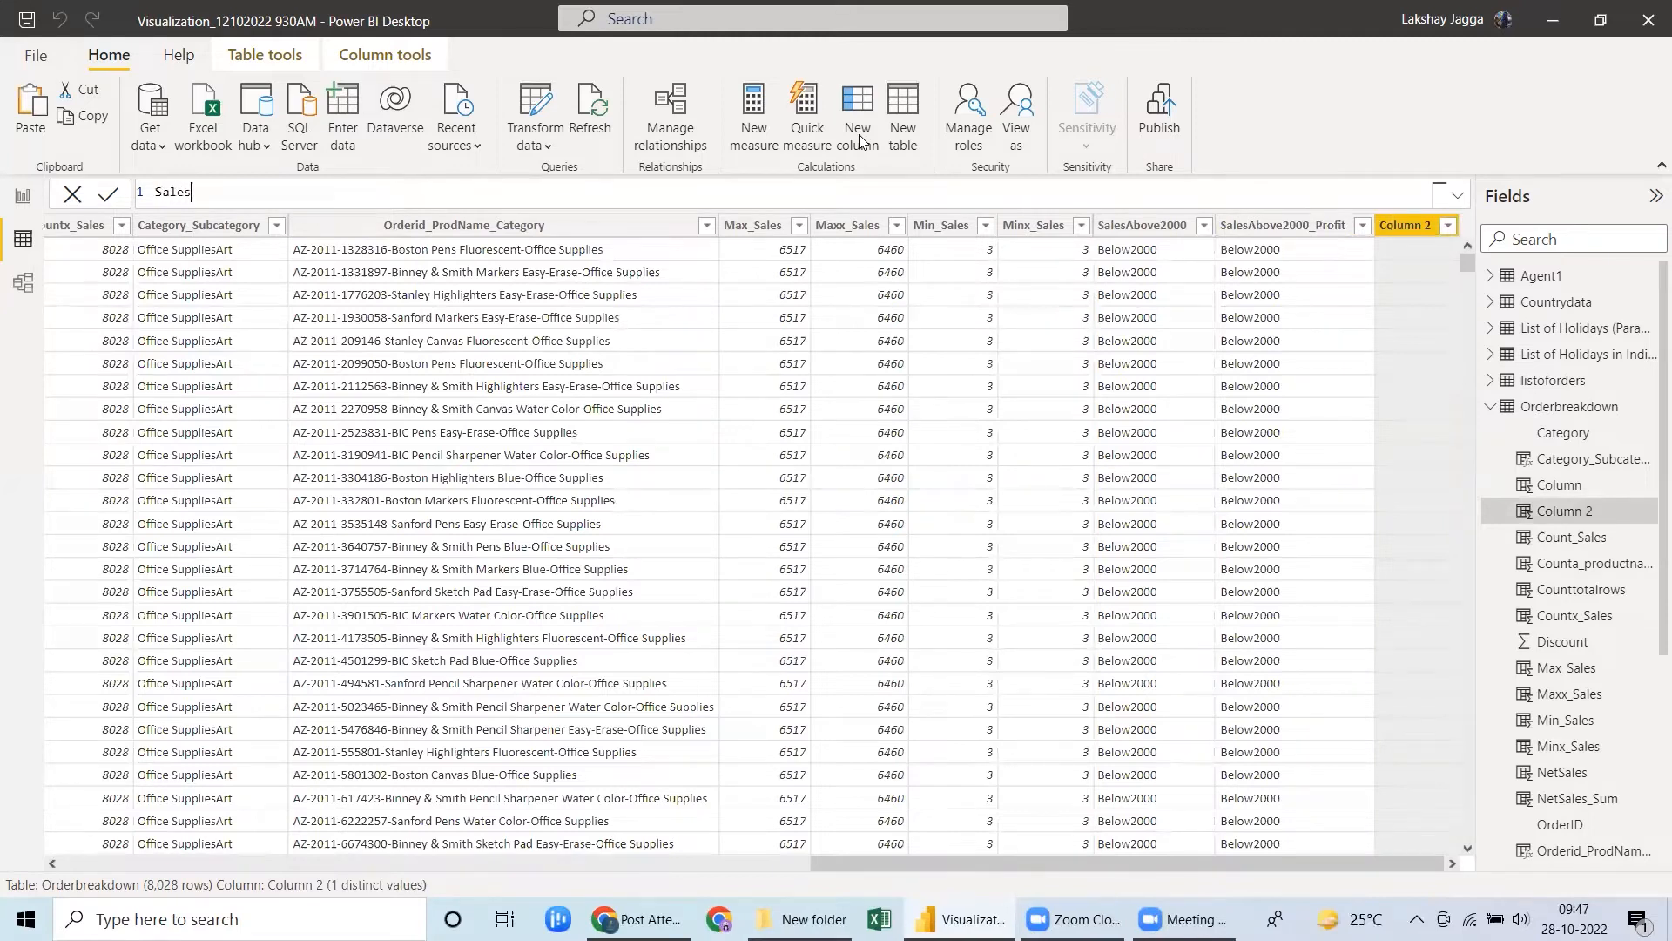
{"action": "type", "text": "_Profit_"}
{"action": "type", "text": "And = and("}
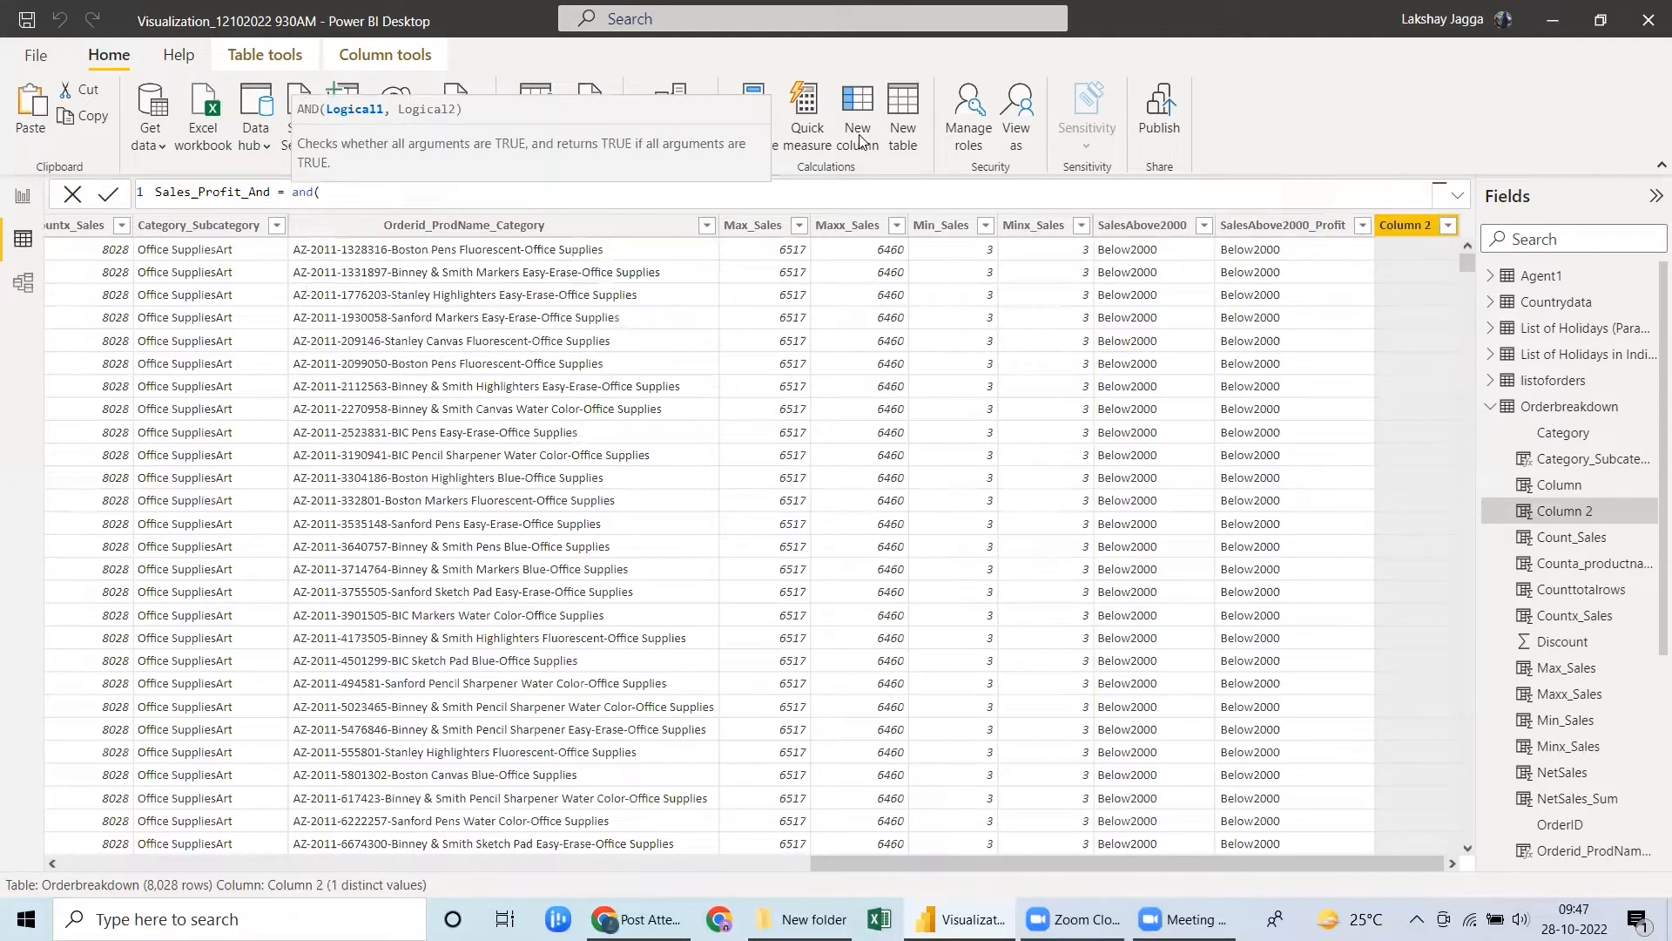
{"action": "type", "text": "sales"}
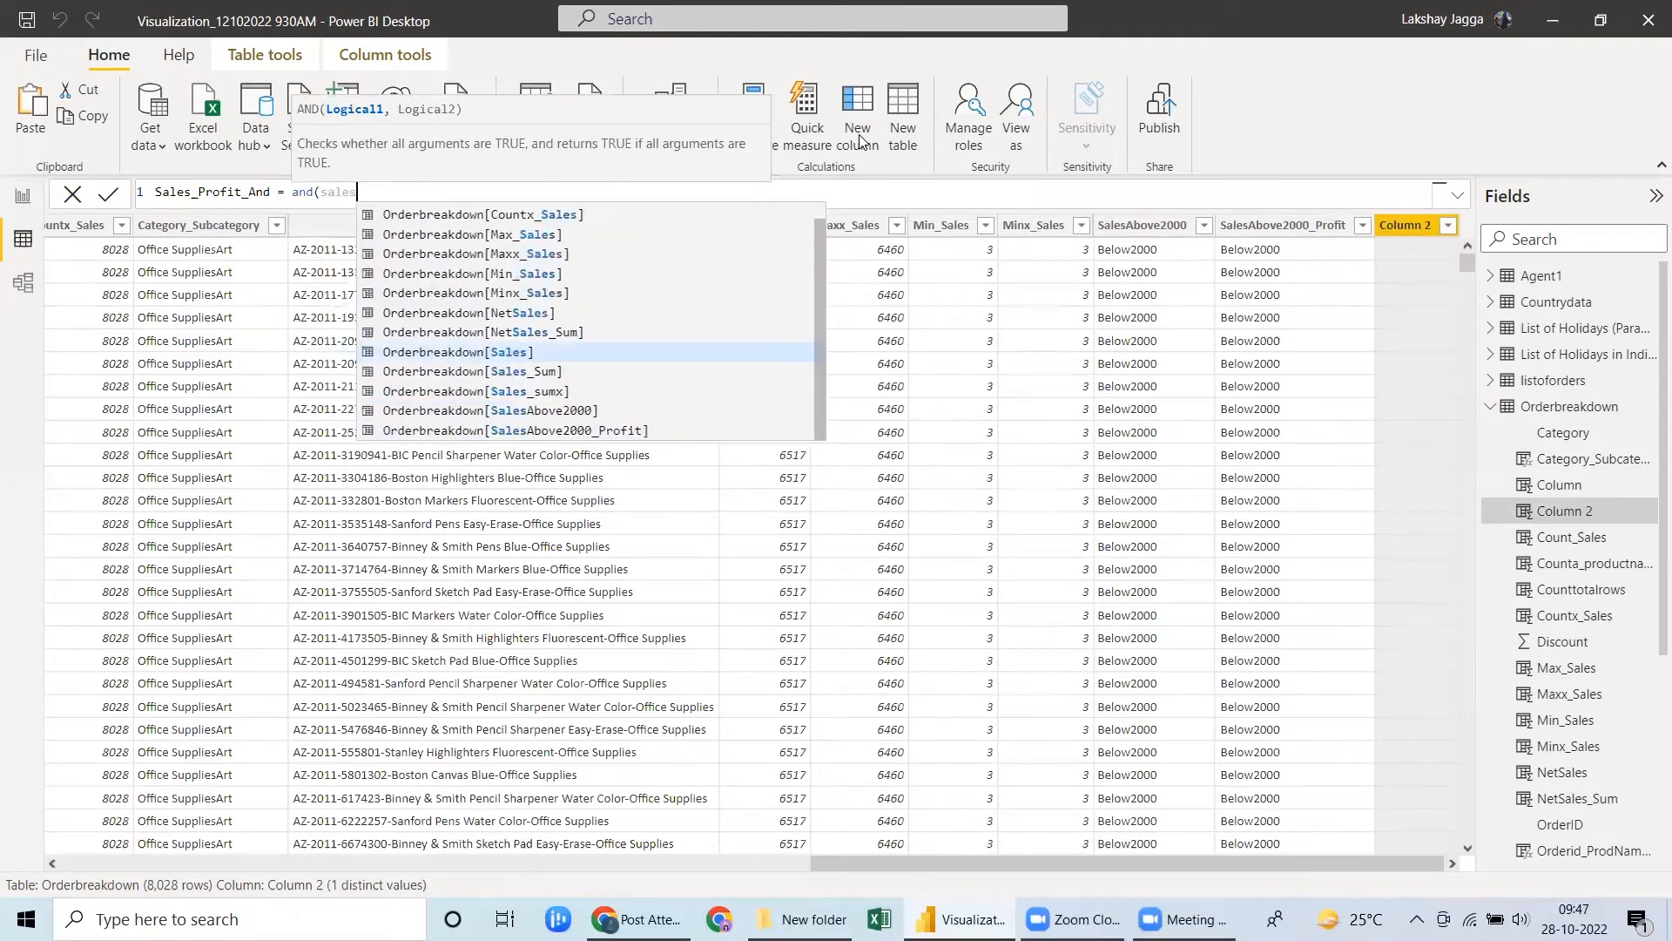
Make AND test Orderbreakdown[Sales] greater than 2000 and Orderbreakdown[Profit] greater than 250, and commit the formula.
{"action": "key", "text": "Tab"}
{"action": "type", "text": ">"}
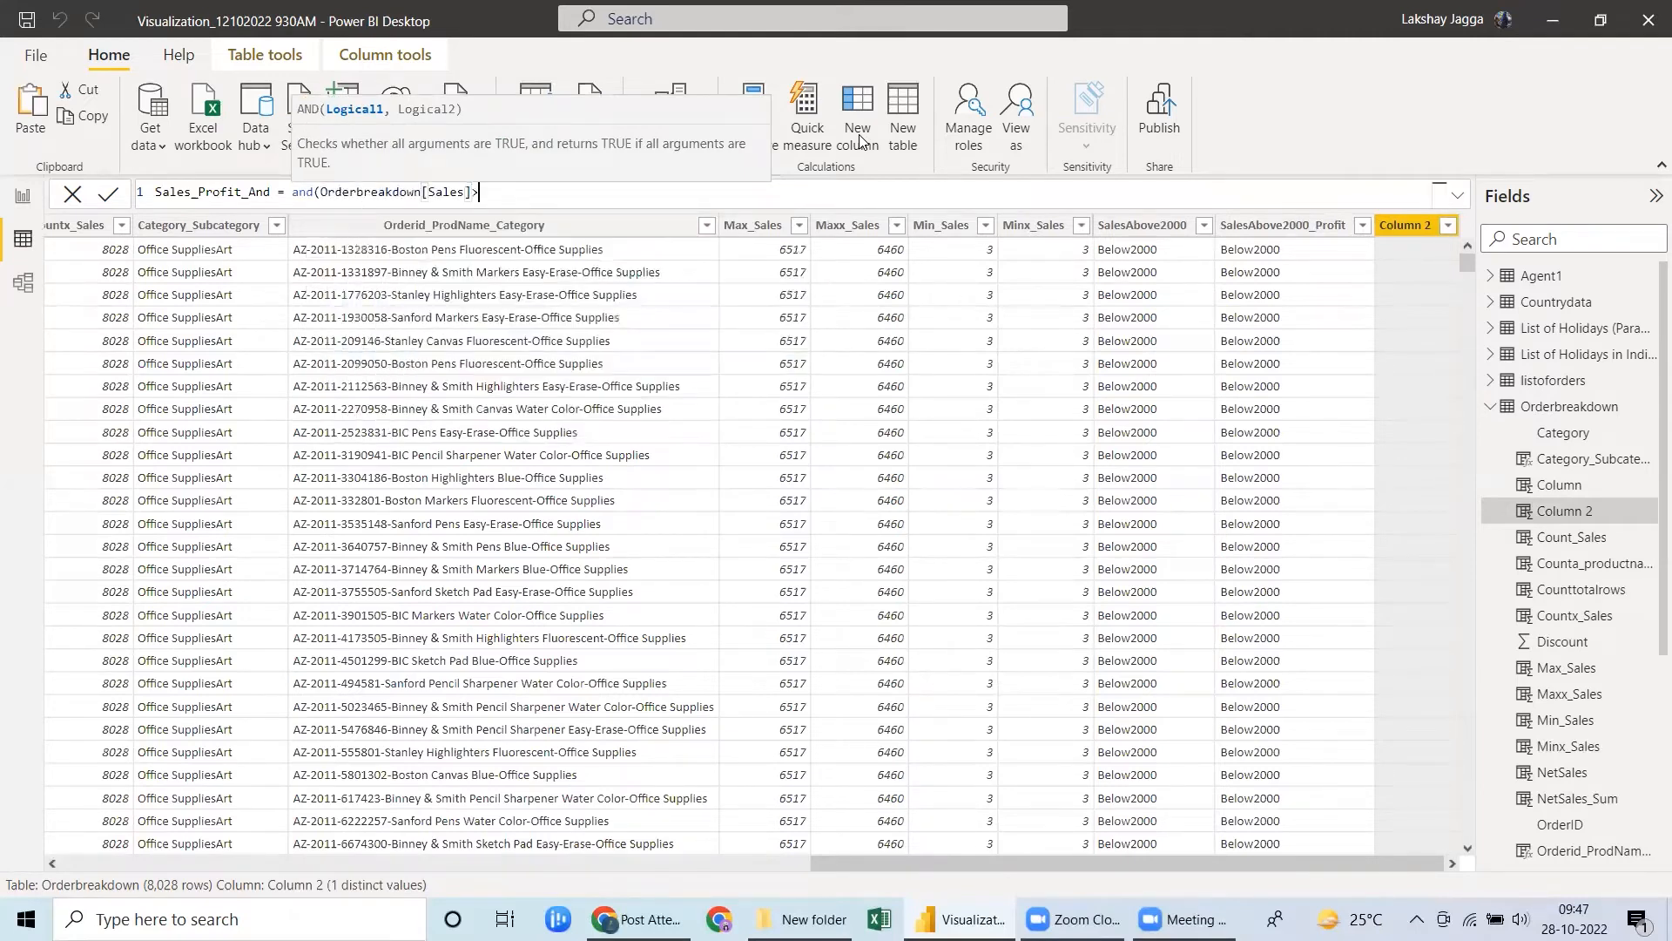
{"action": "type", "text": "2000,profit"}
{"action": "key", "text": "Tab"}
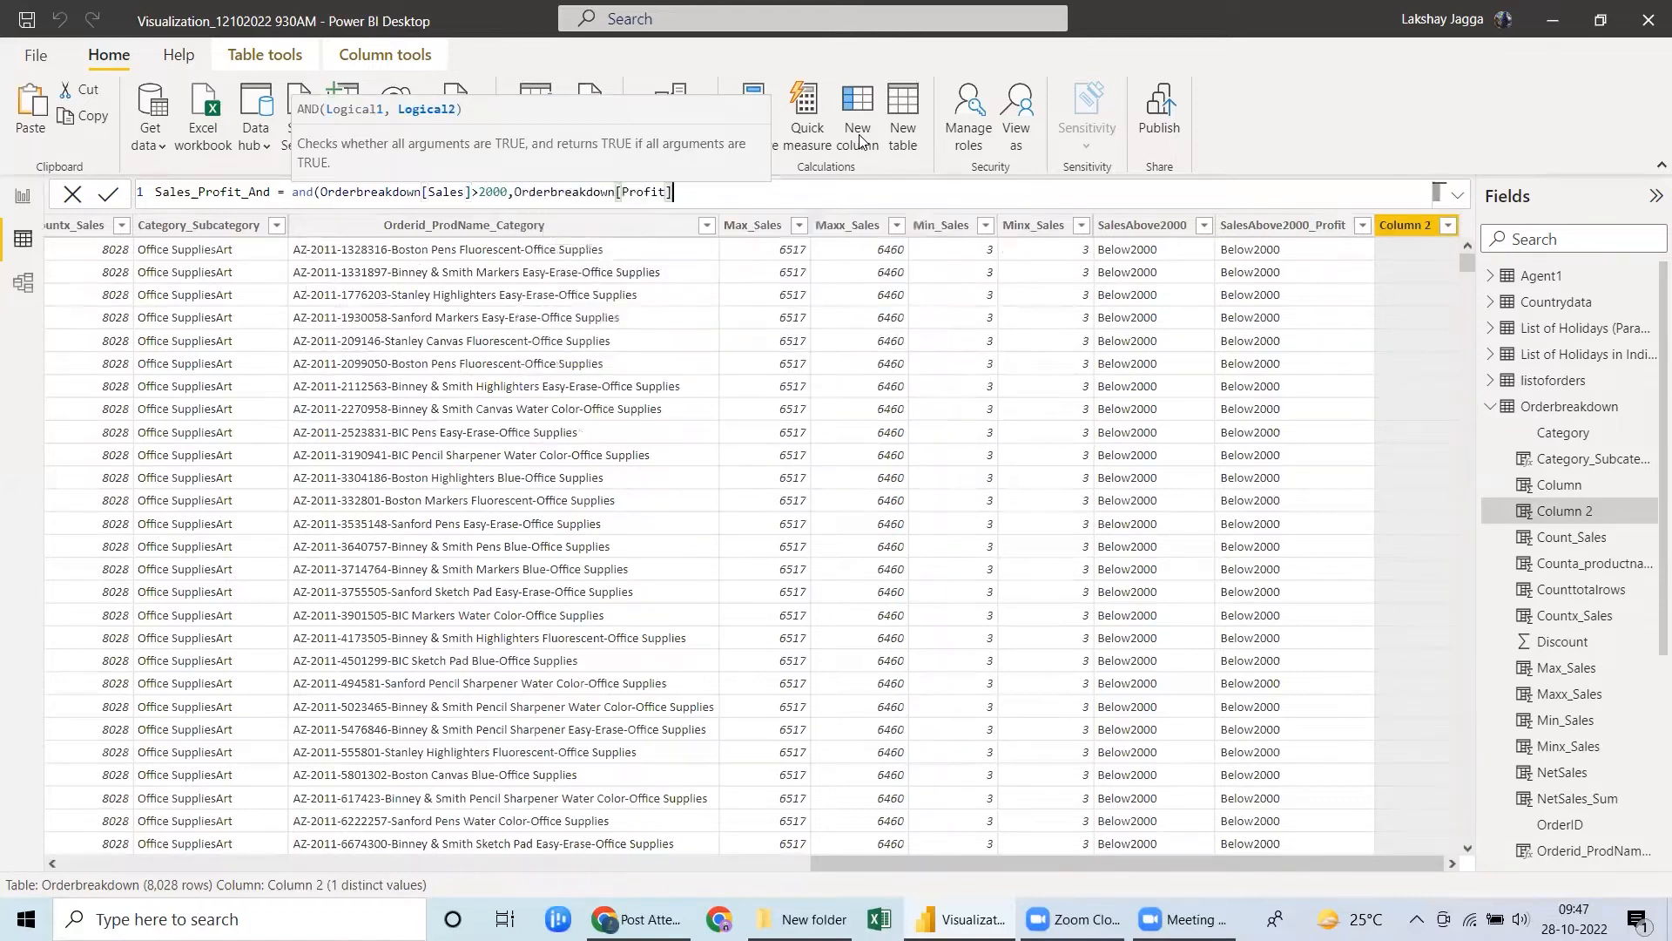
{"action": "type", "text": ">250)"}
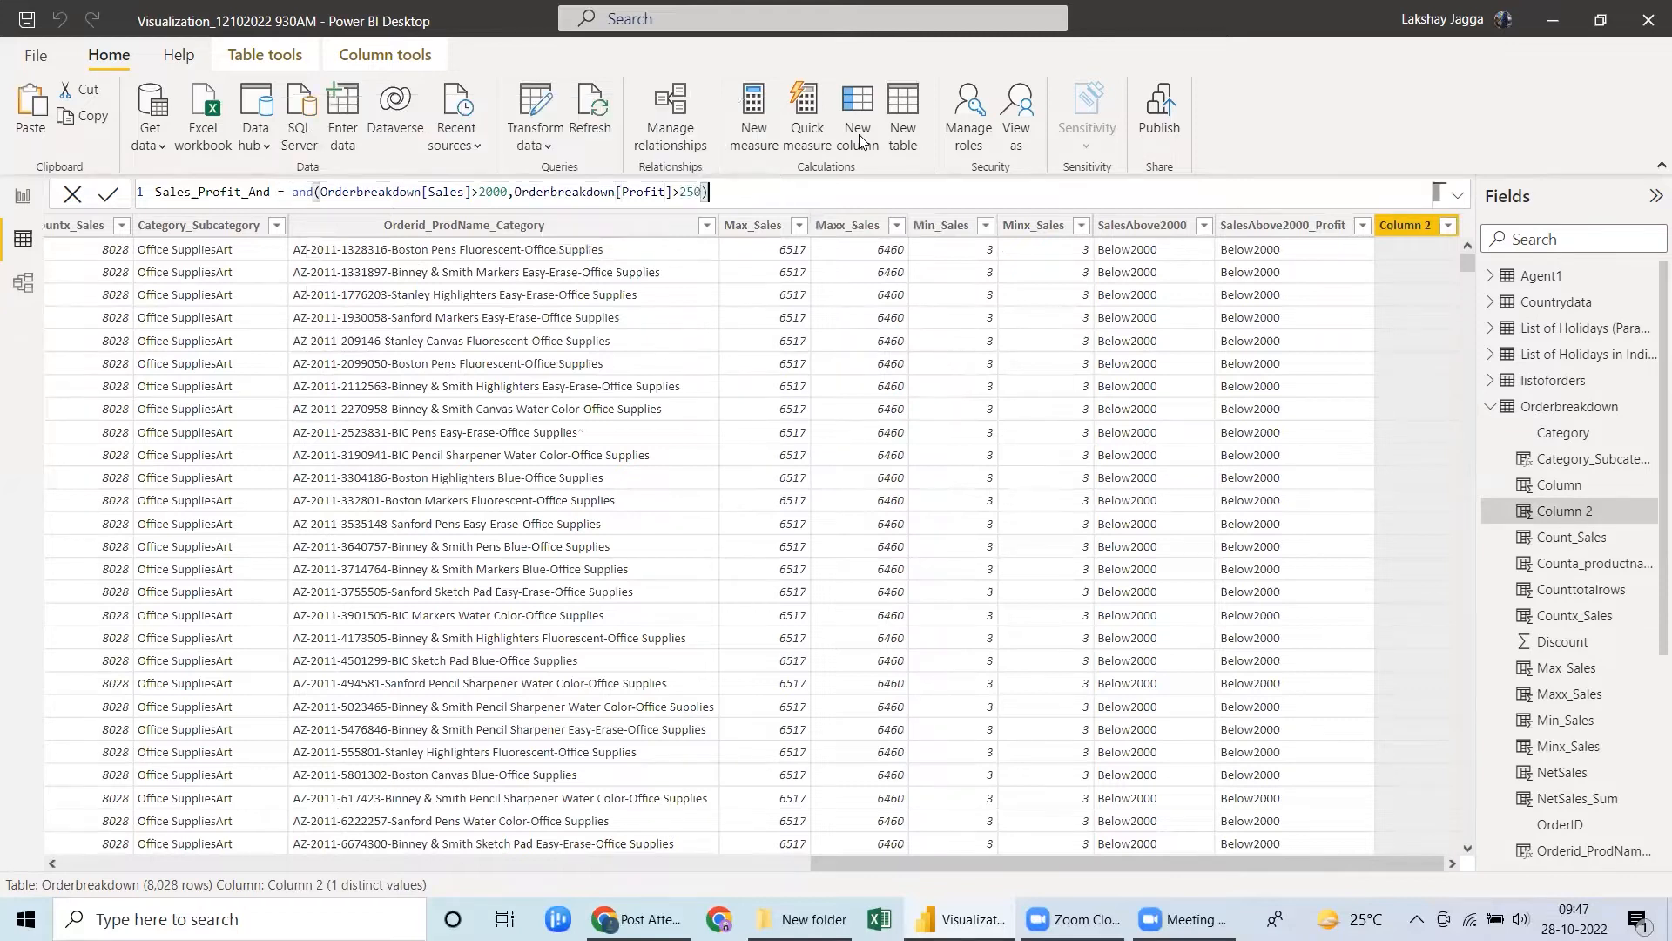
{"action": "key", "text": "Return"}
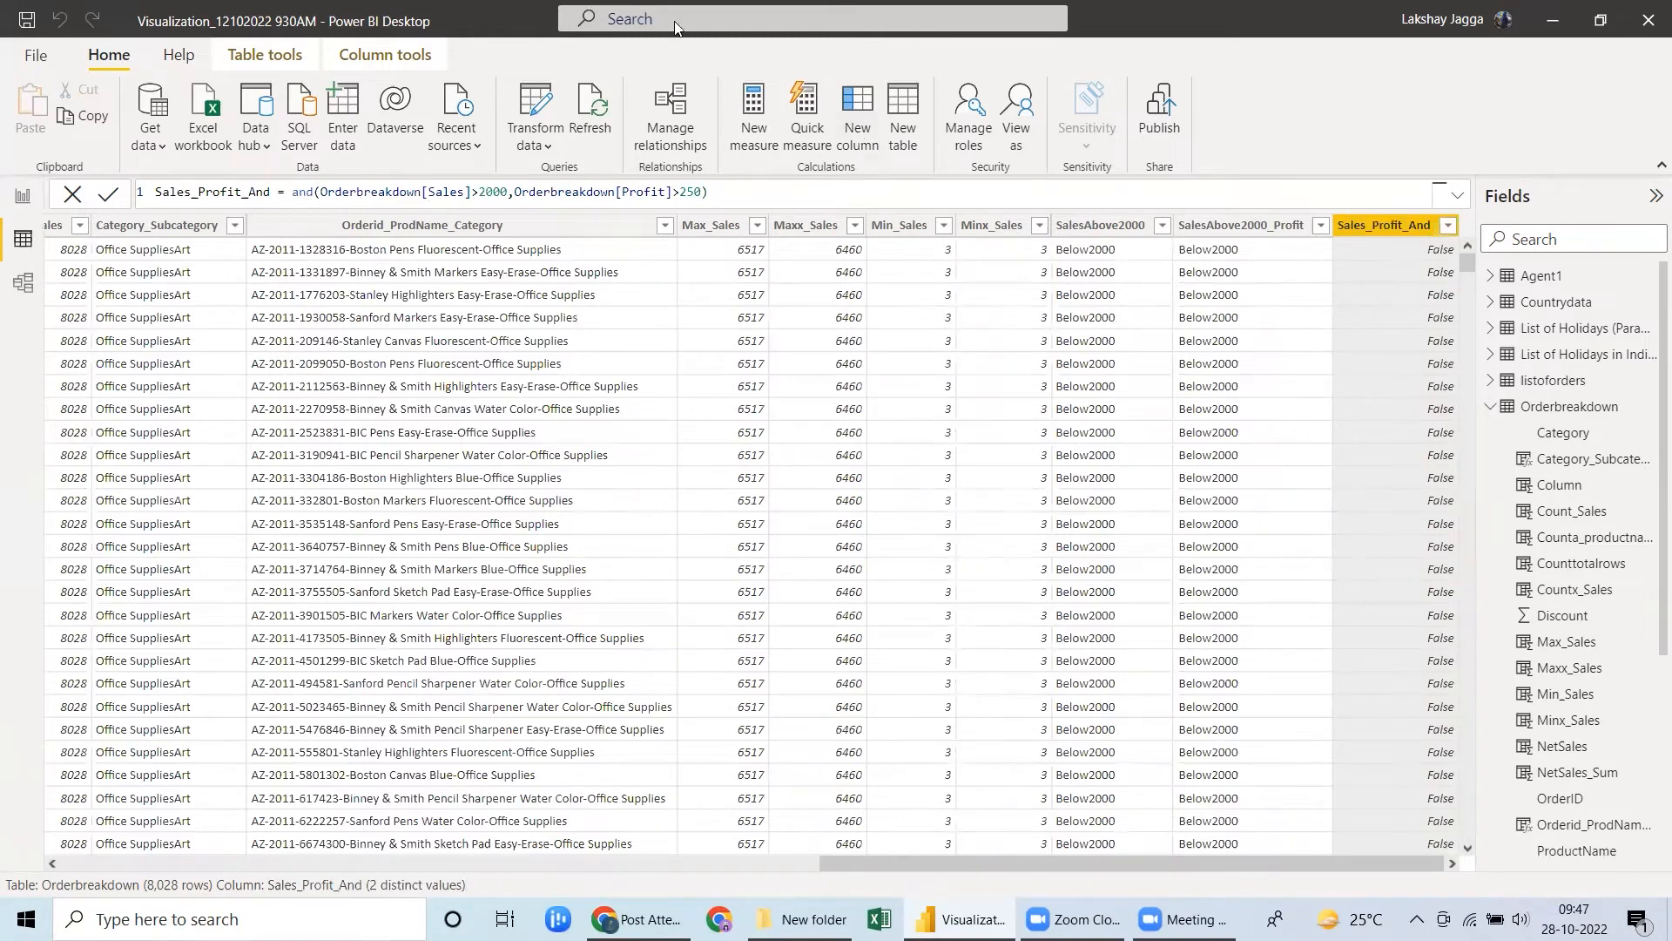
Check the distinct values of Sales_Profit_And and compare its AND formula with the nested IF in SalesAbove2000_Profit.
{"action": "left_click", "coordinate": [1450, 229]}
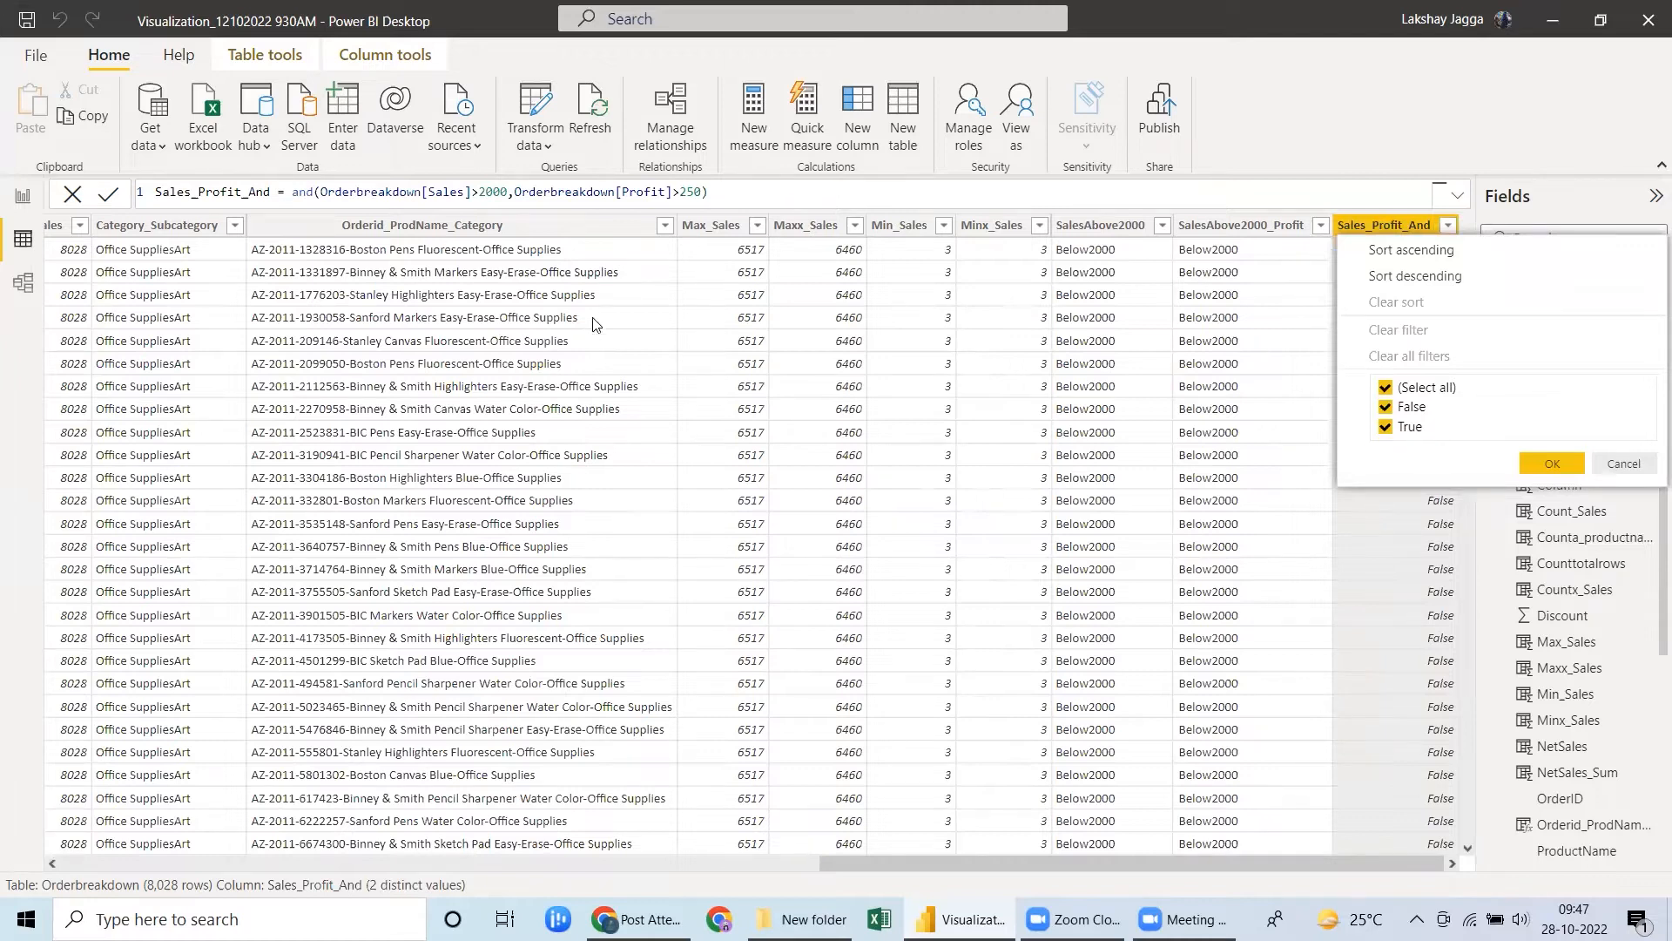
{"action": "left_click", "coordinate": [725, 193]}
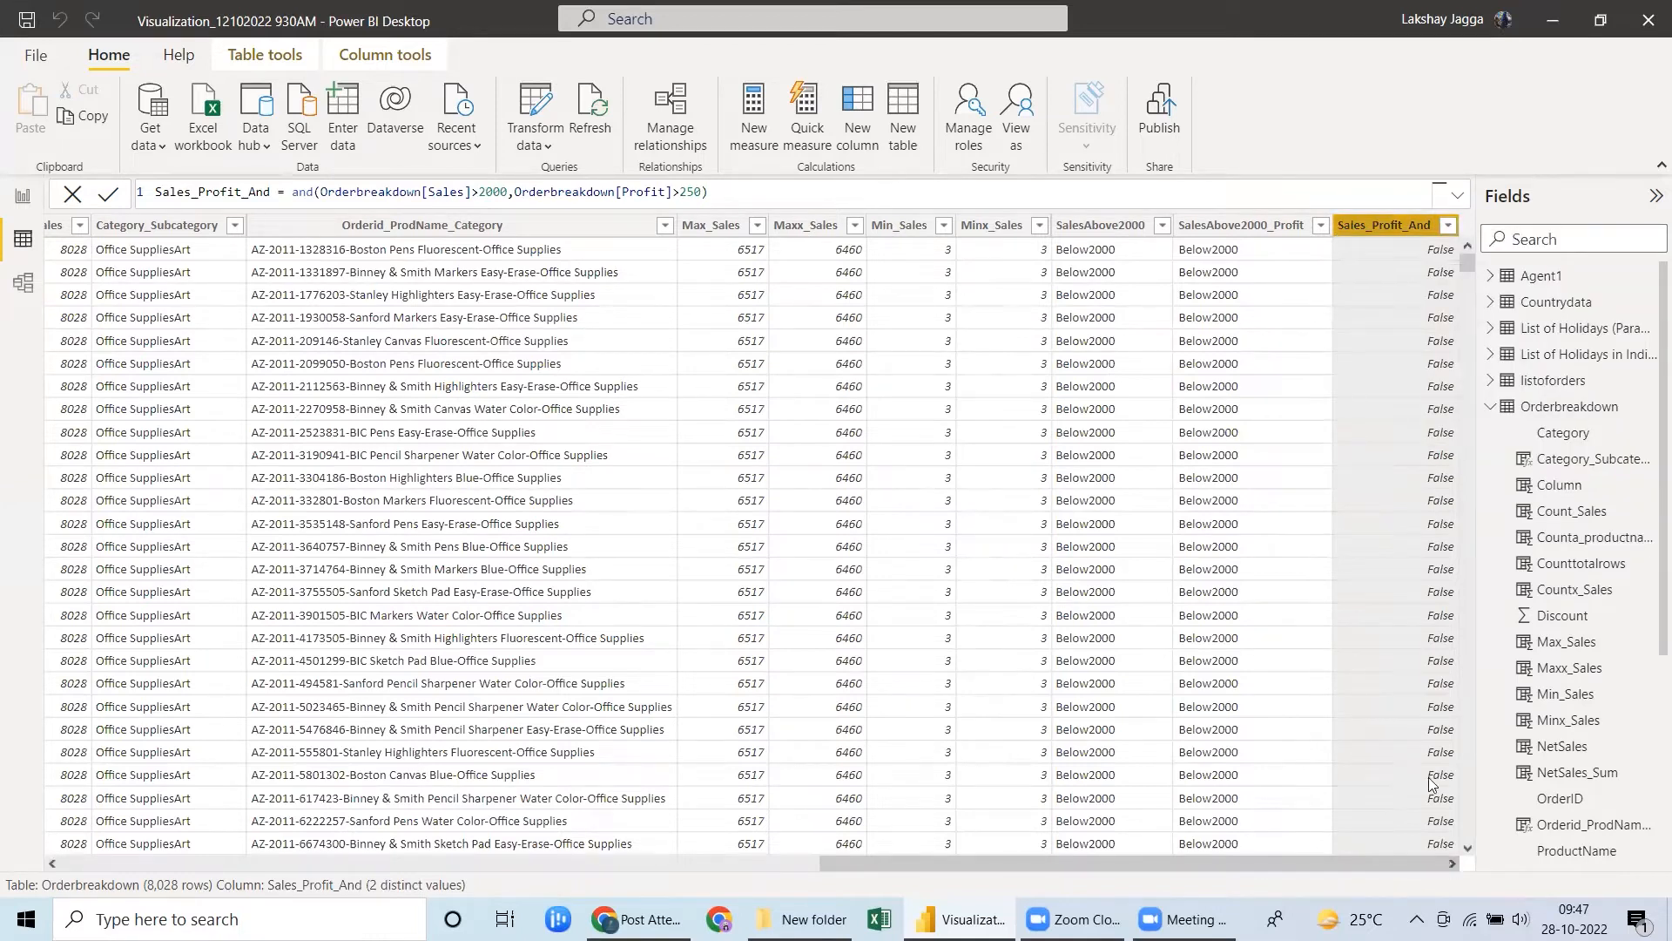
{"action": "left_click", "coordinate": [1223, 233]}
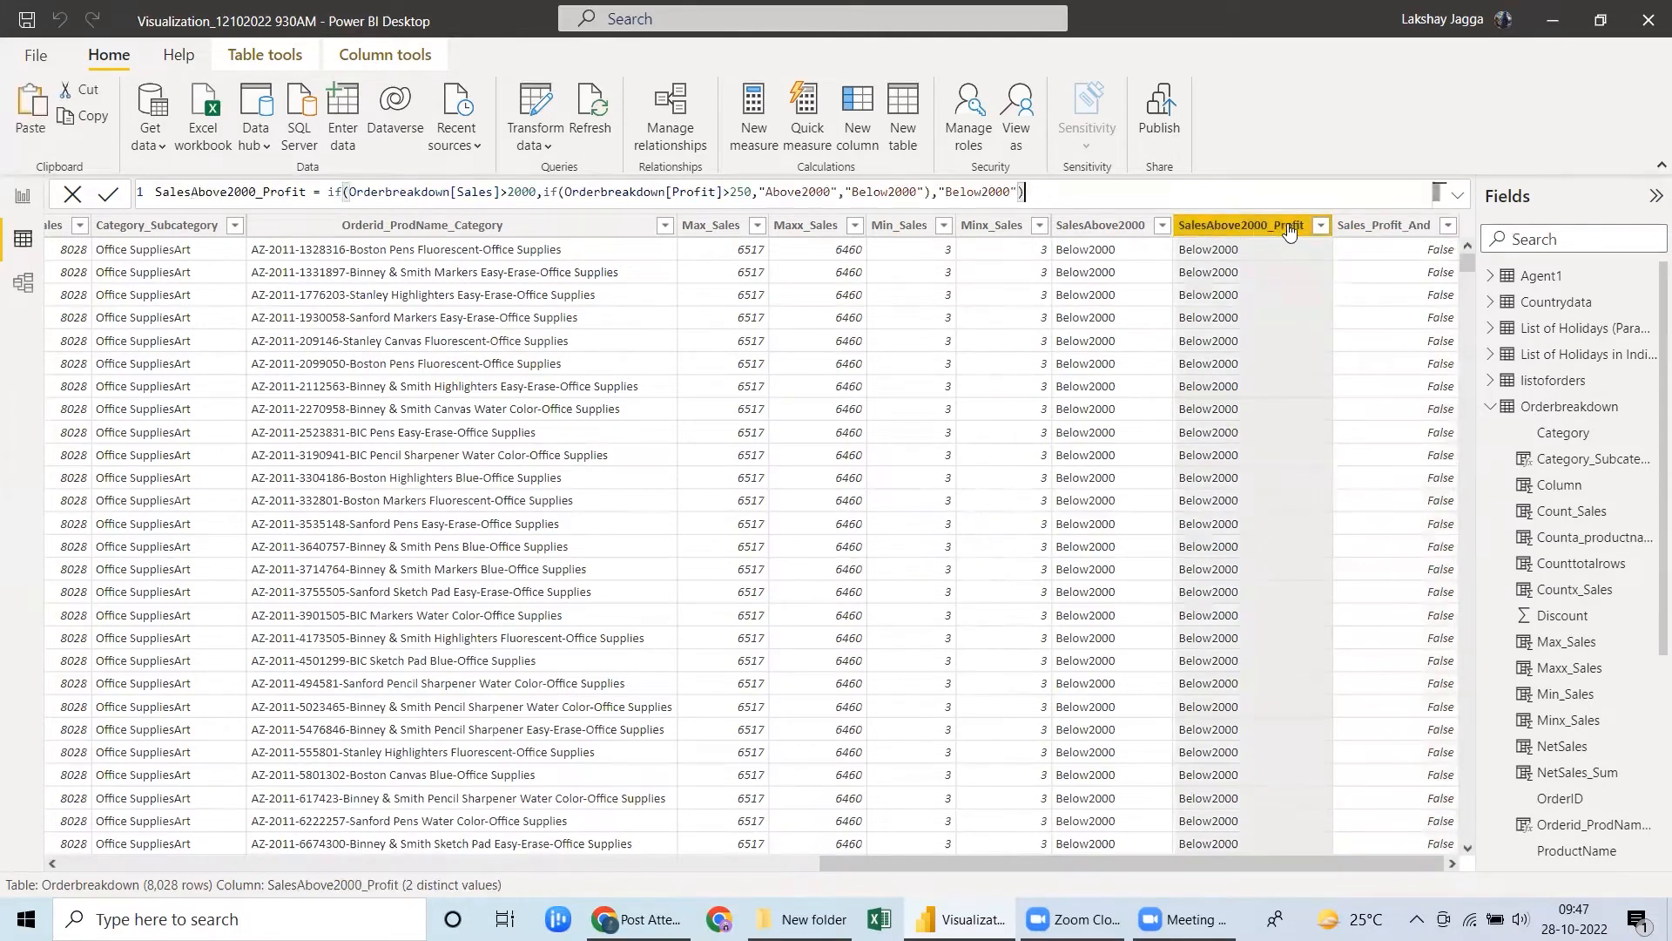
{"action": "left_click", "coordinate": [1368, 228]}
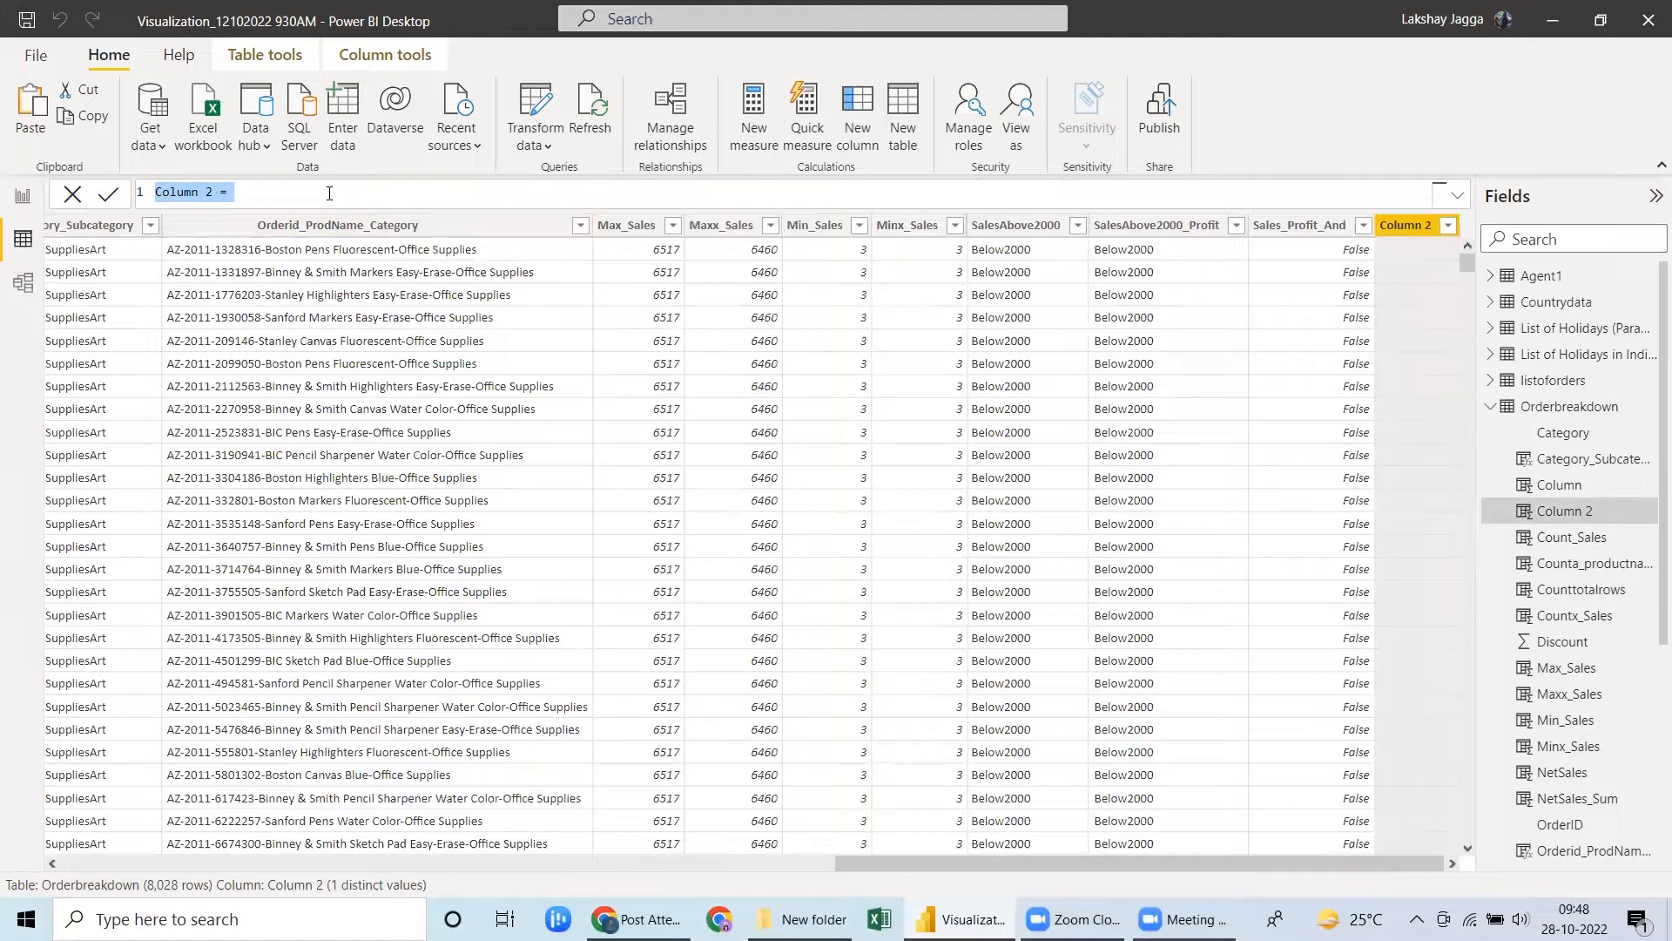
Name a new calculated column Sales_Profit_if_And and start its formula with an AND nested inside an IF.
{"action": "type", "text": "Sales"}
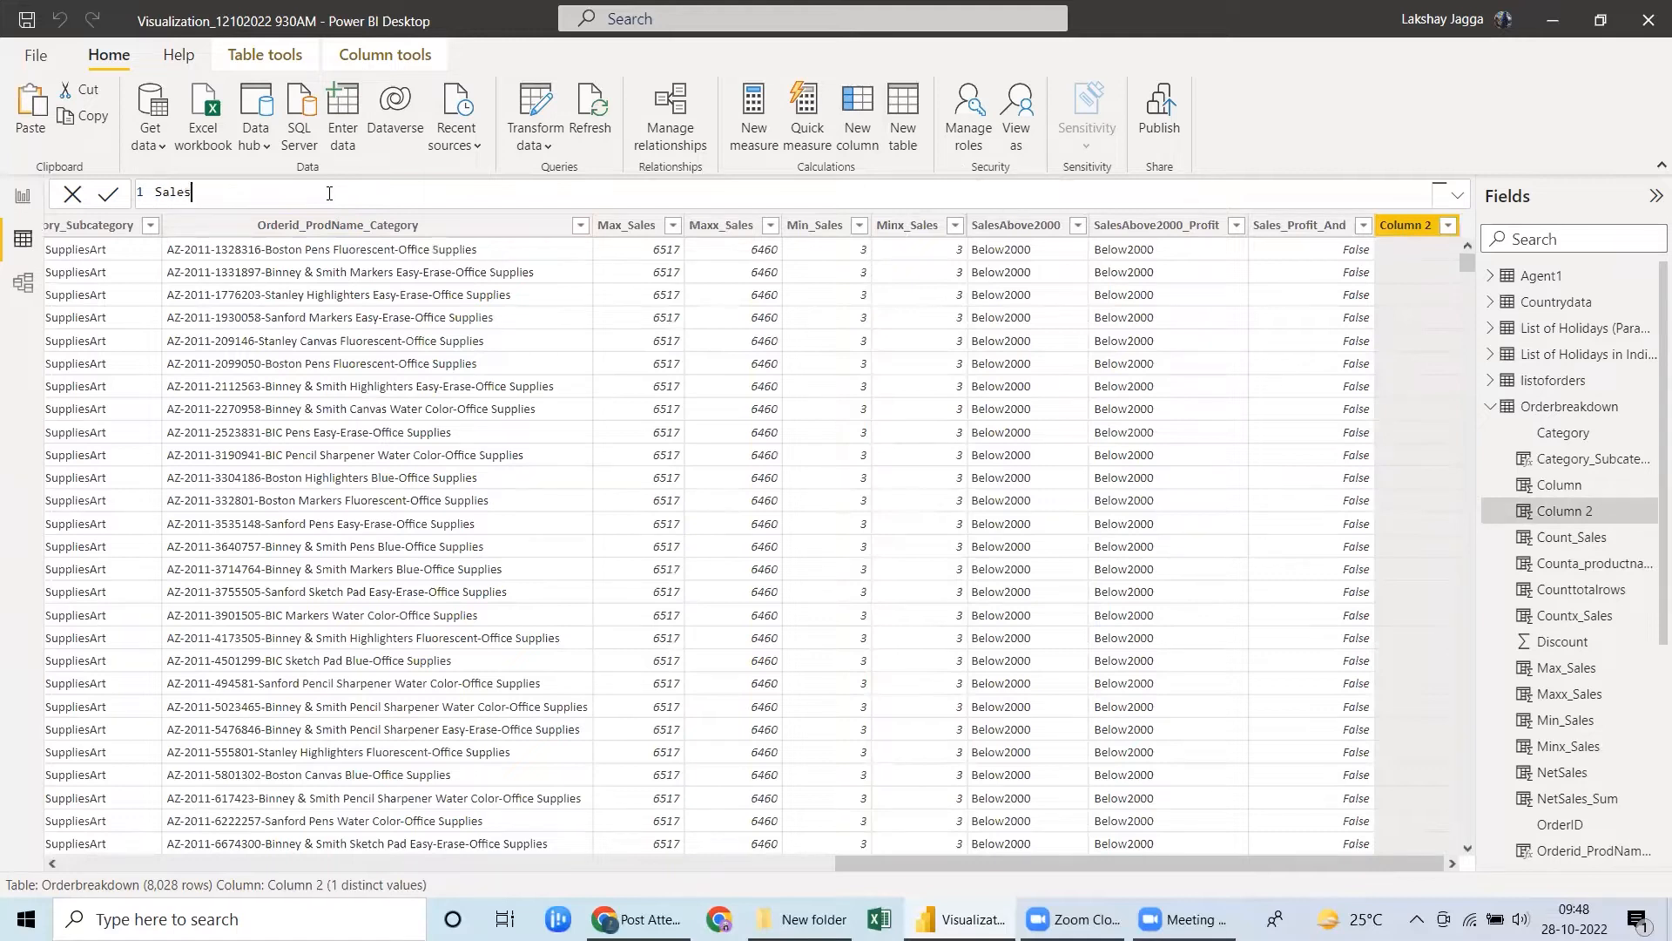
{"action": "type", "text": "_Profit_if_And = if(and("}
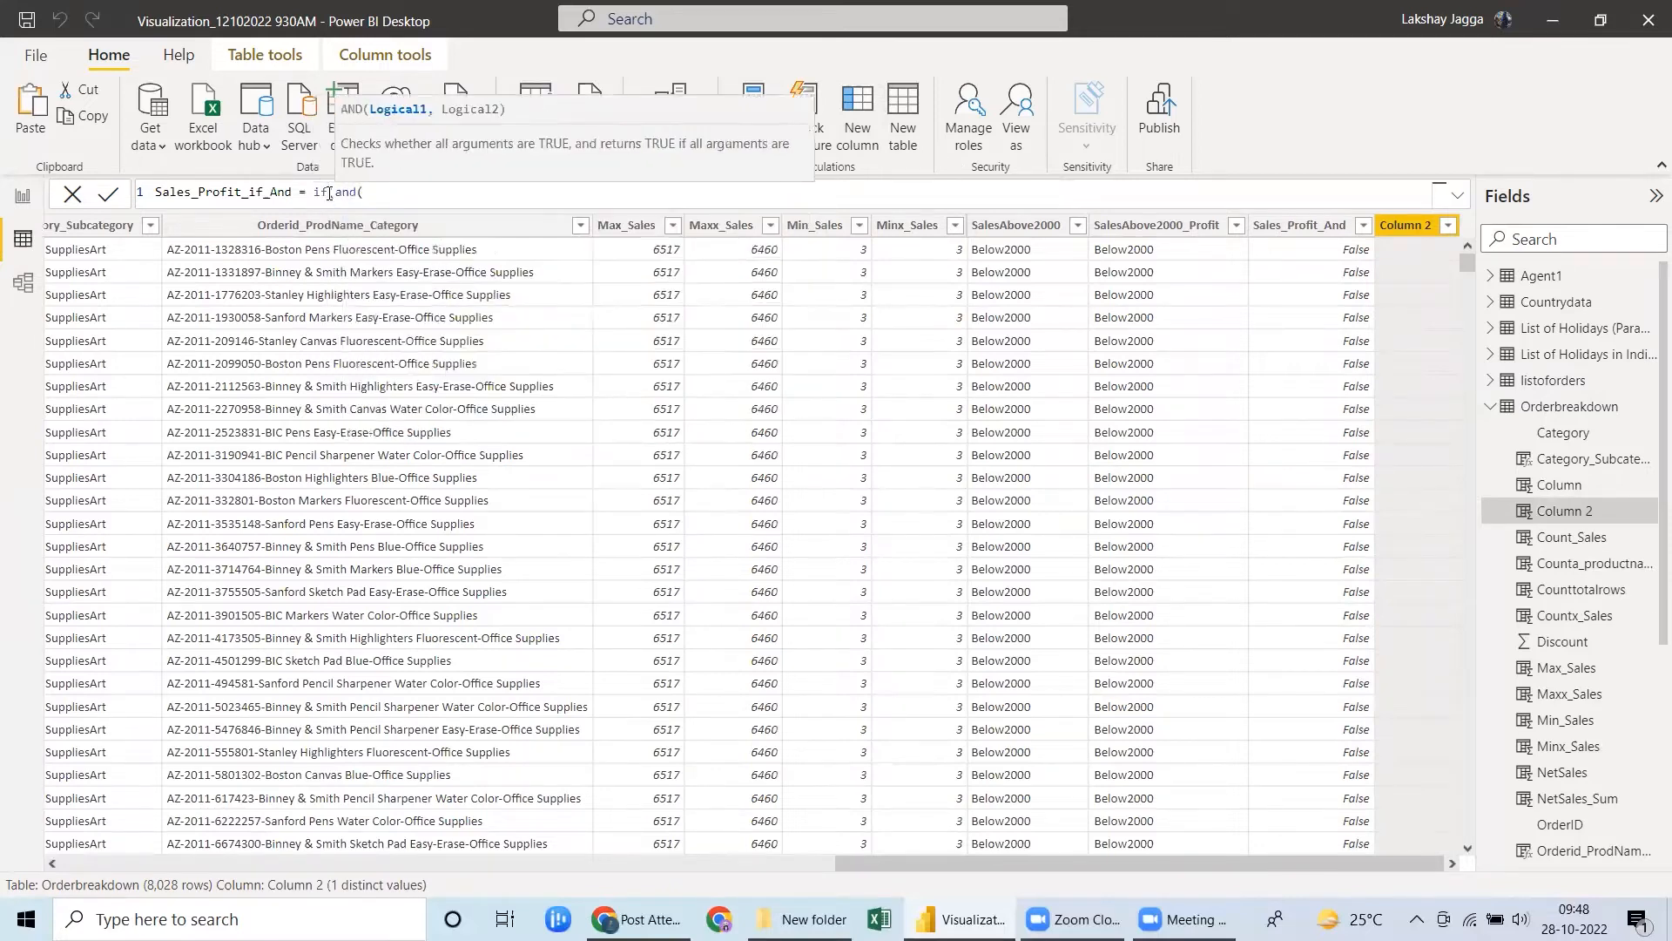
{"action": "type", "text": "sales"}
Complete the nested AND test with Orderbreakdown[Sales]>2000 and Orderbreakdown[Profit]>250, and close it.
{"action": "key", "text": "Tab"}
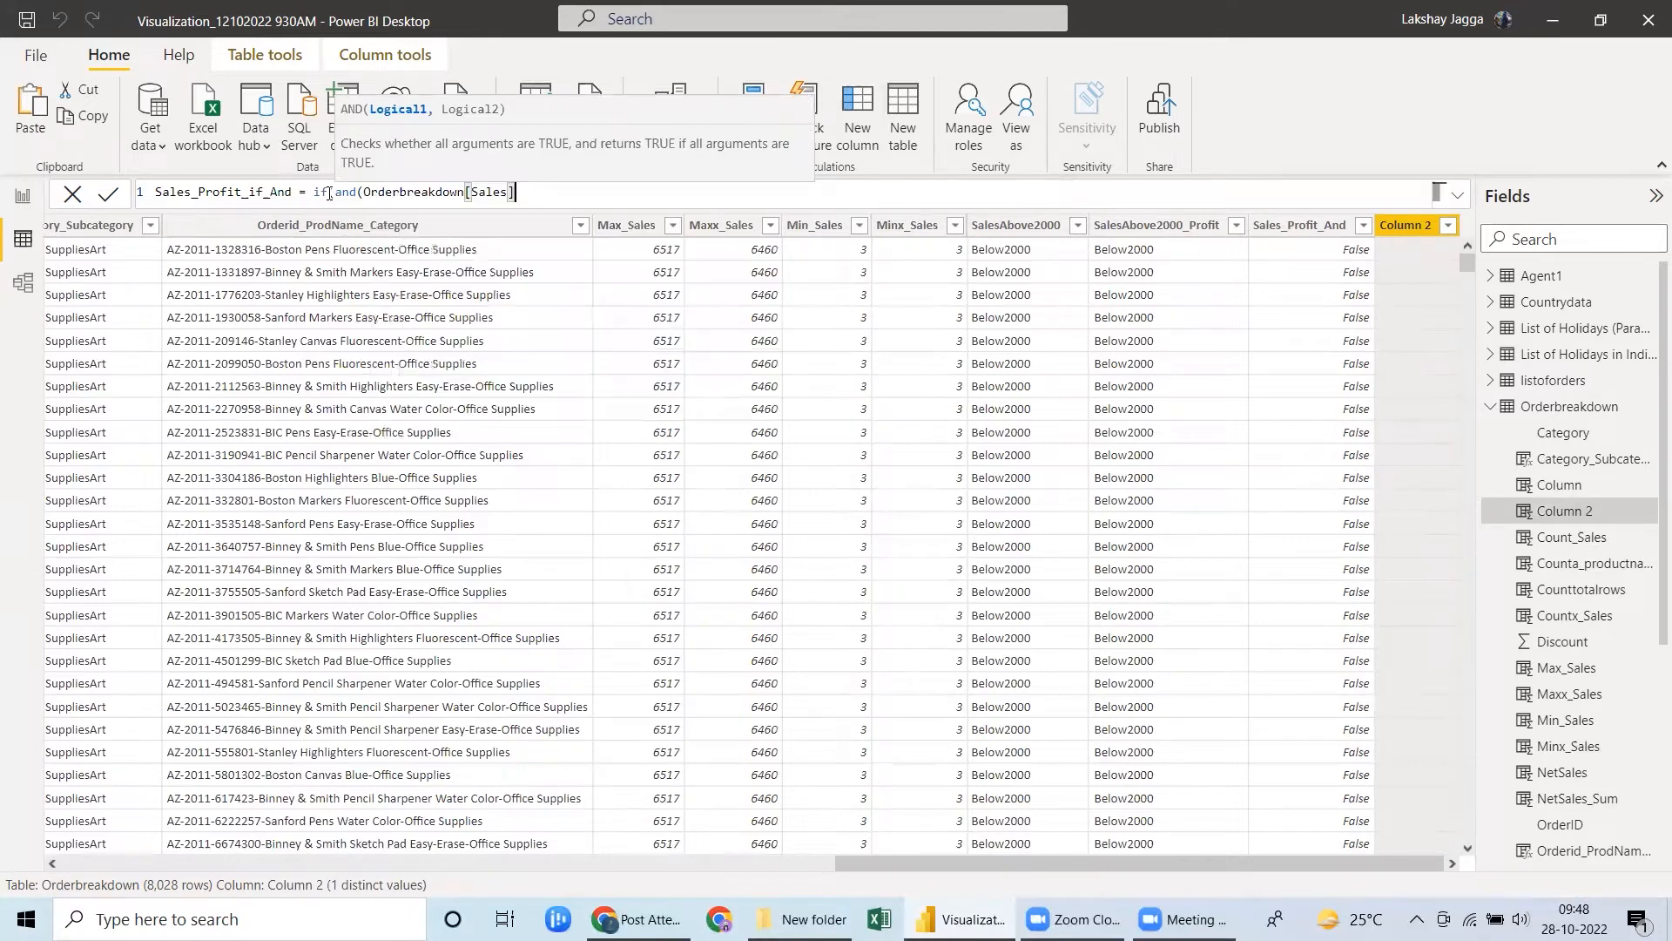
{"action": "type", "text": ">2000,"}
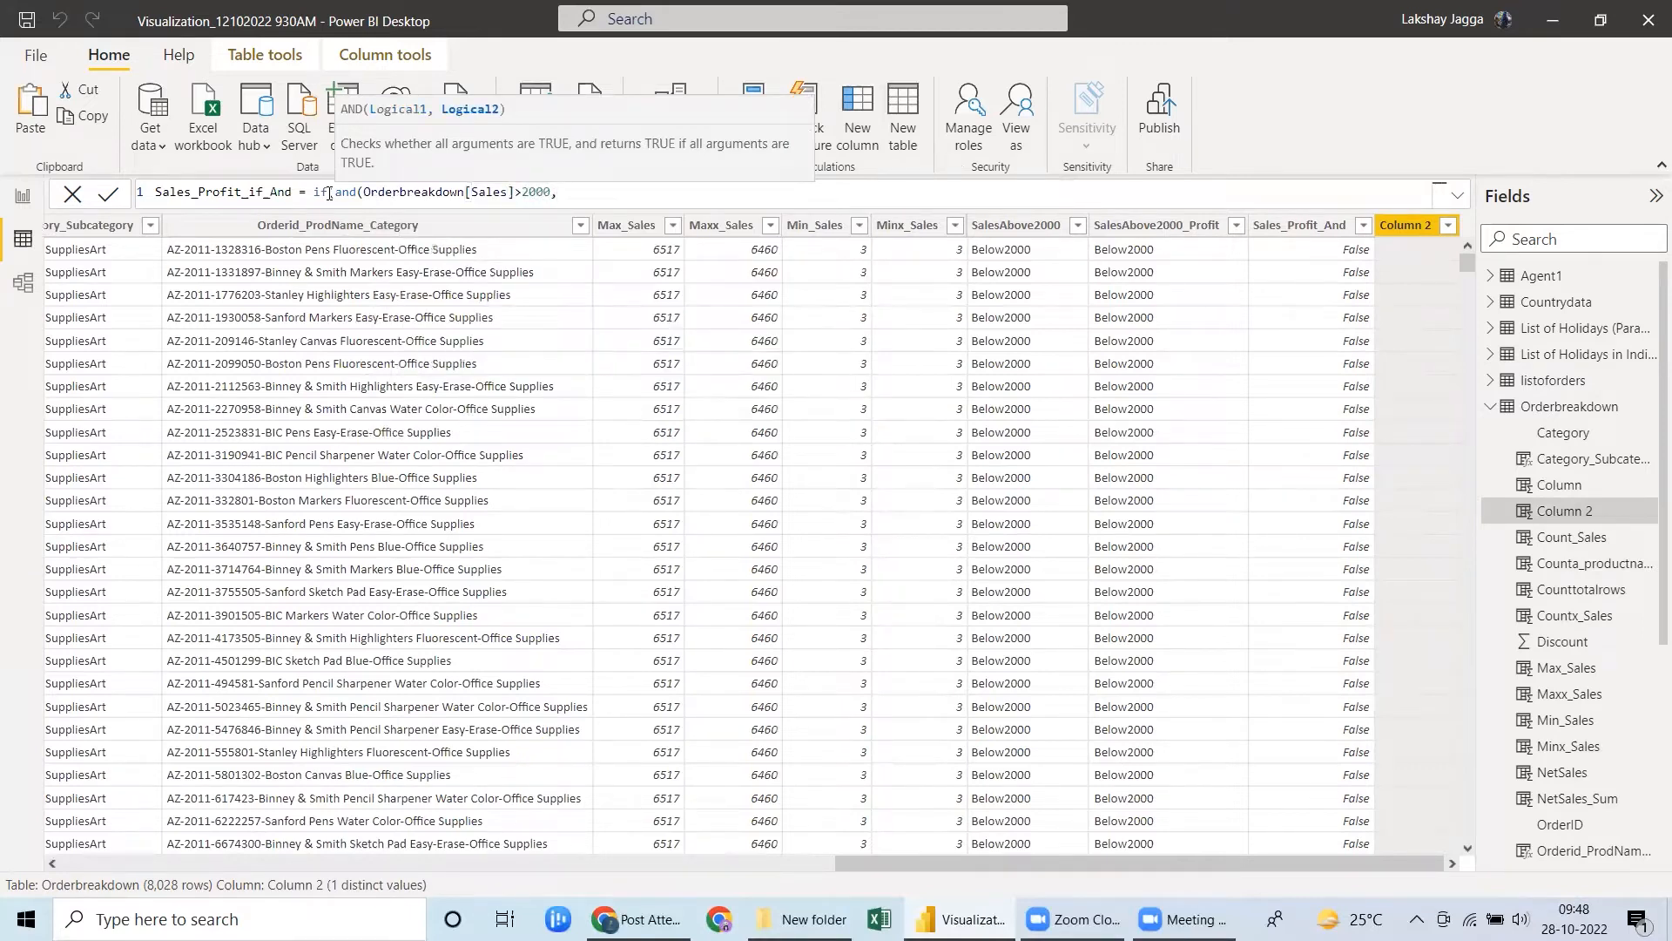
{"action": "type", "text": "profit"}
{"action": "key", "text": "Tab"}
{"action": "type", "text": ">250)"}
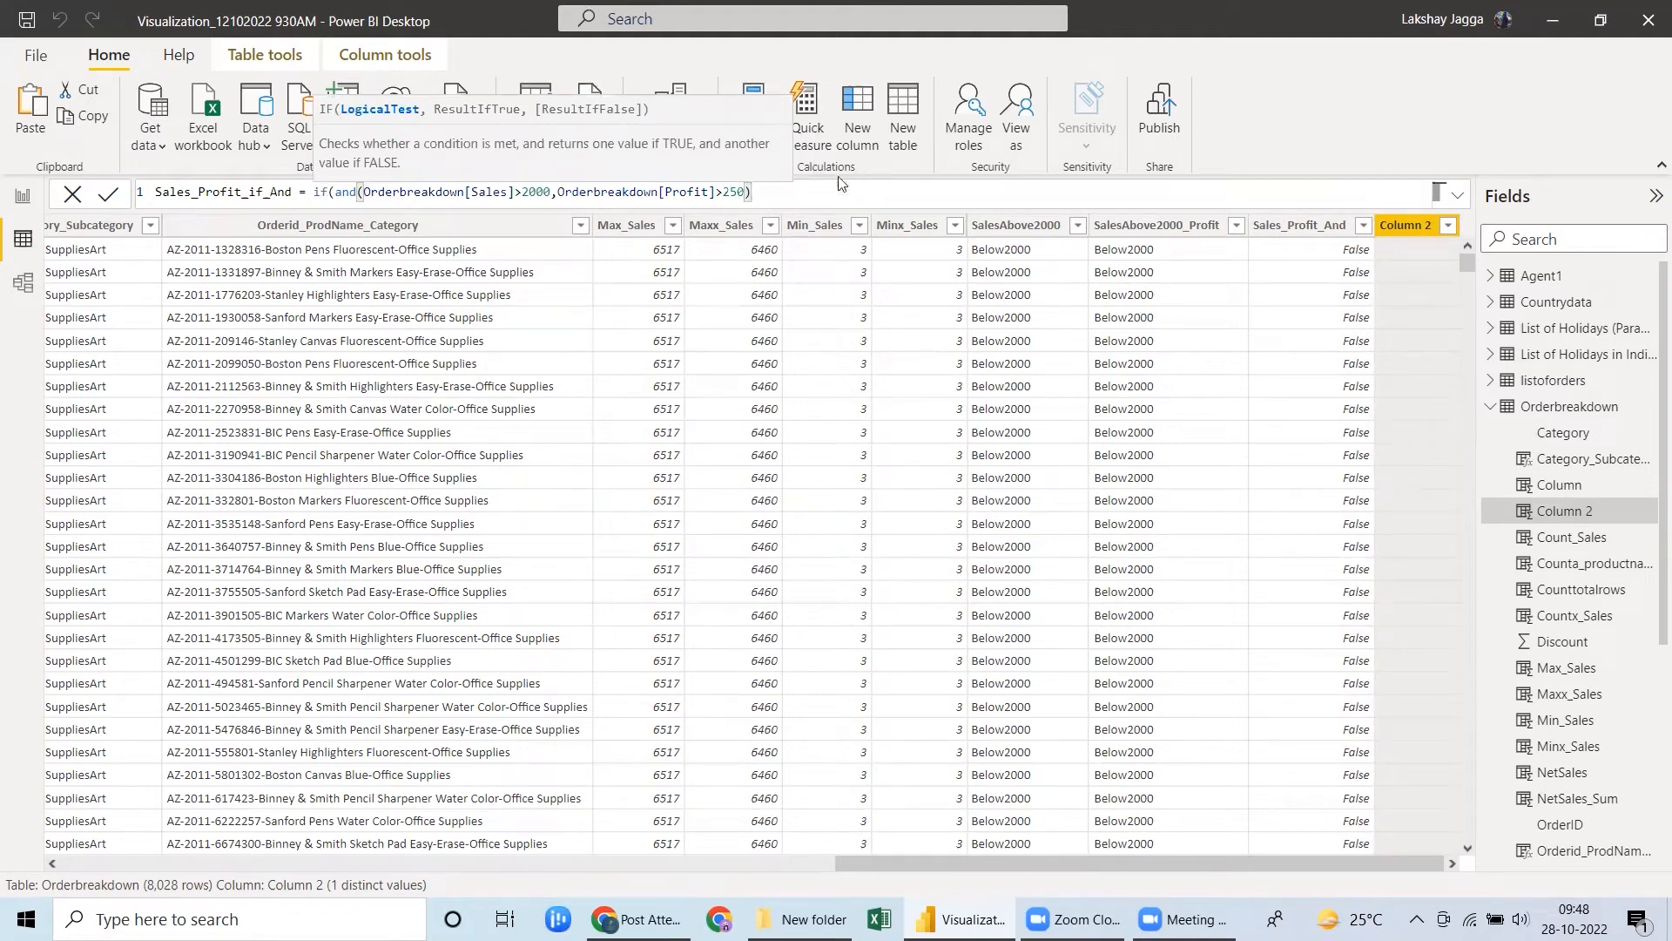
Give the IF the true result "Above2000" and the false result Below2000, and commit the Sales_Profit_if_And formula.
{"action": "type", "text": ","}
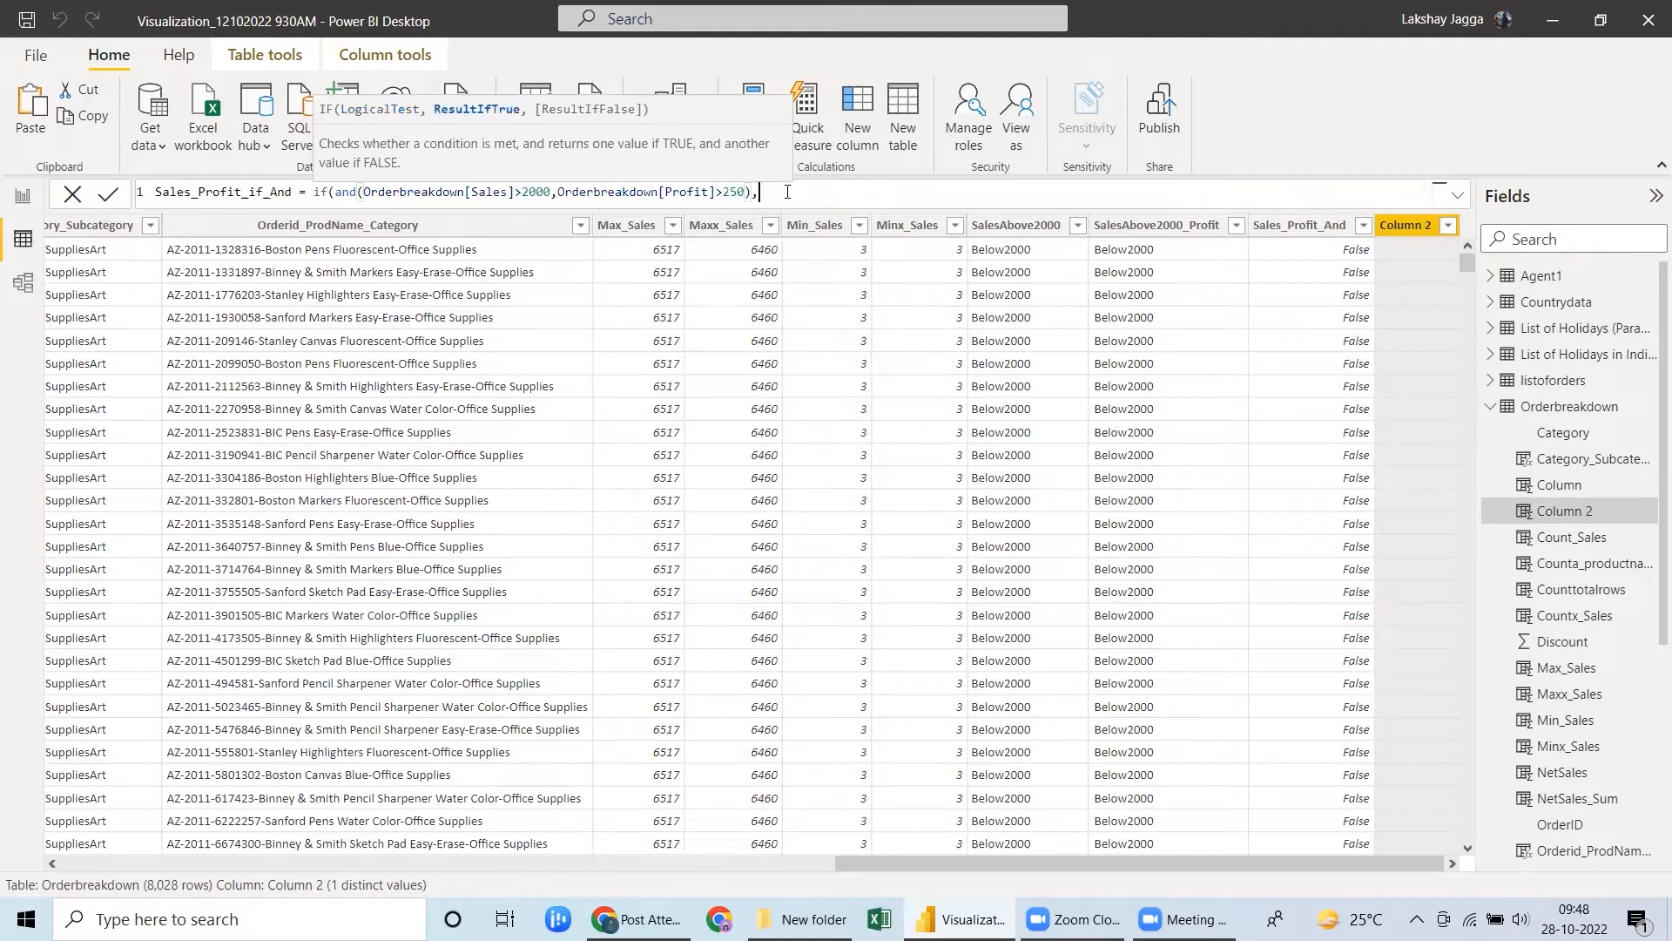
{"action": "type", "text": "\"Above2000\",\"Below"}
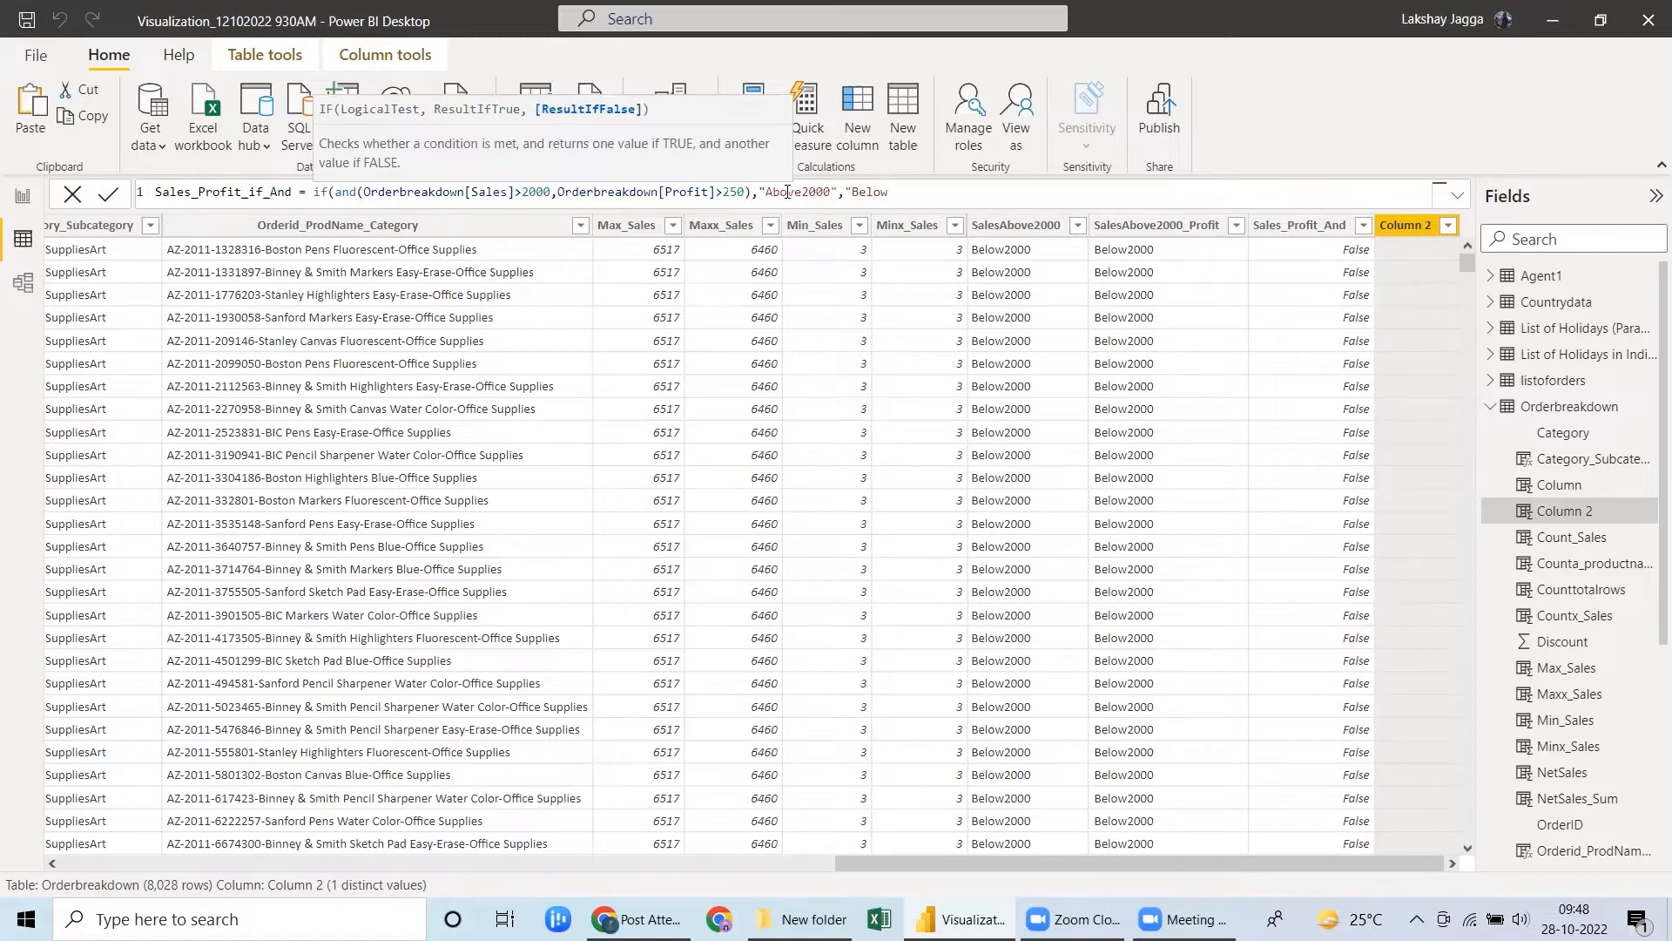
{"action": "type", "text": "2000\")"}
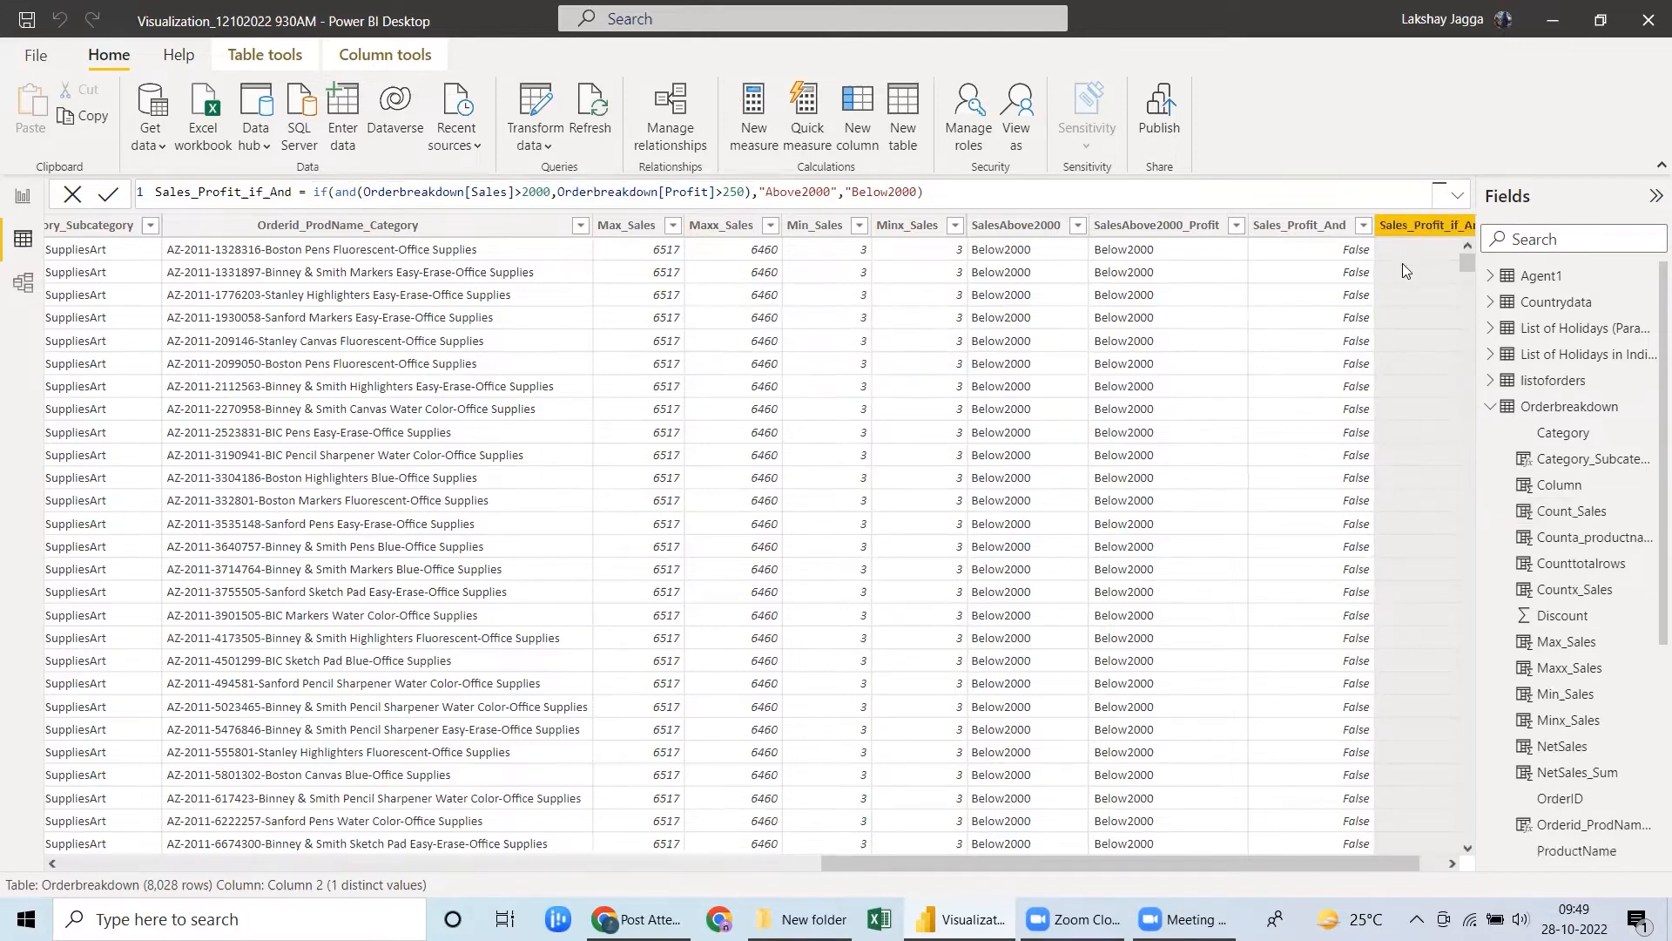
{"action": "left_click", "coordinate": [1451, 862]}
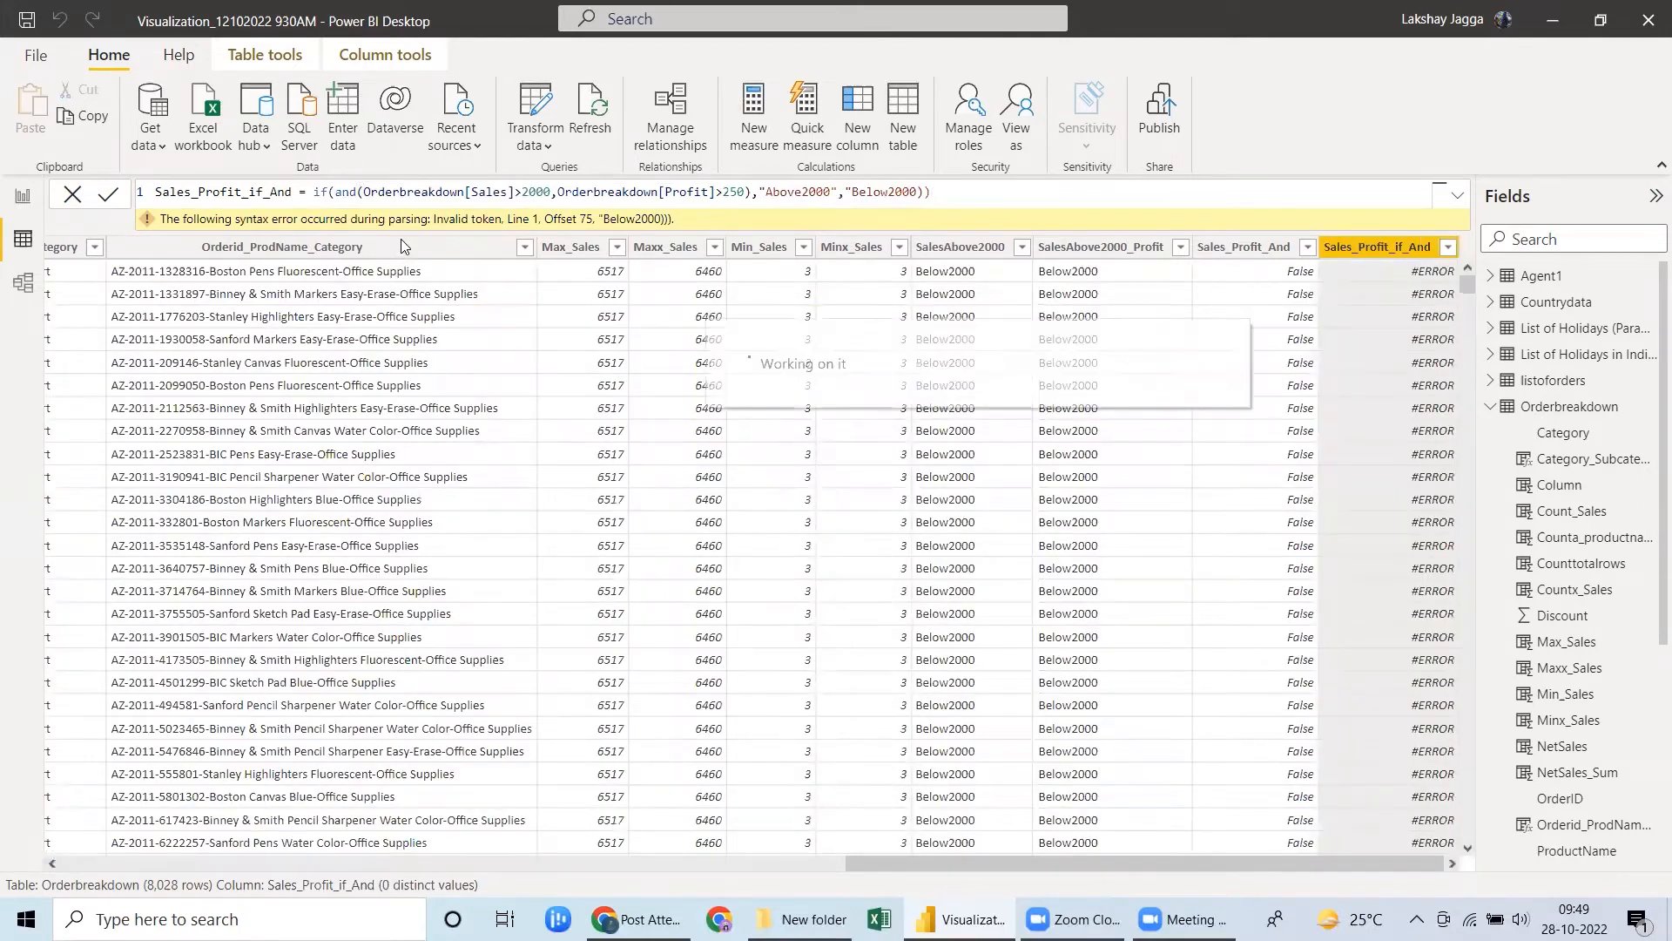
Correct the end of the Sales_Profit_if_And formula to "Below2000") by adding the missing closing quote, and recommit it.
{"action": "left_click", "coordinate": [953, 191]}
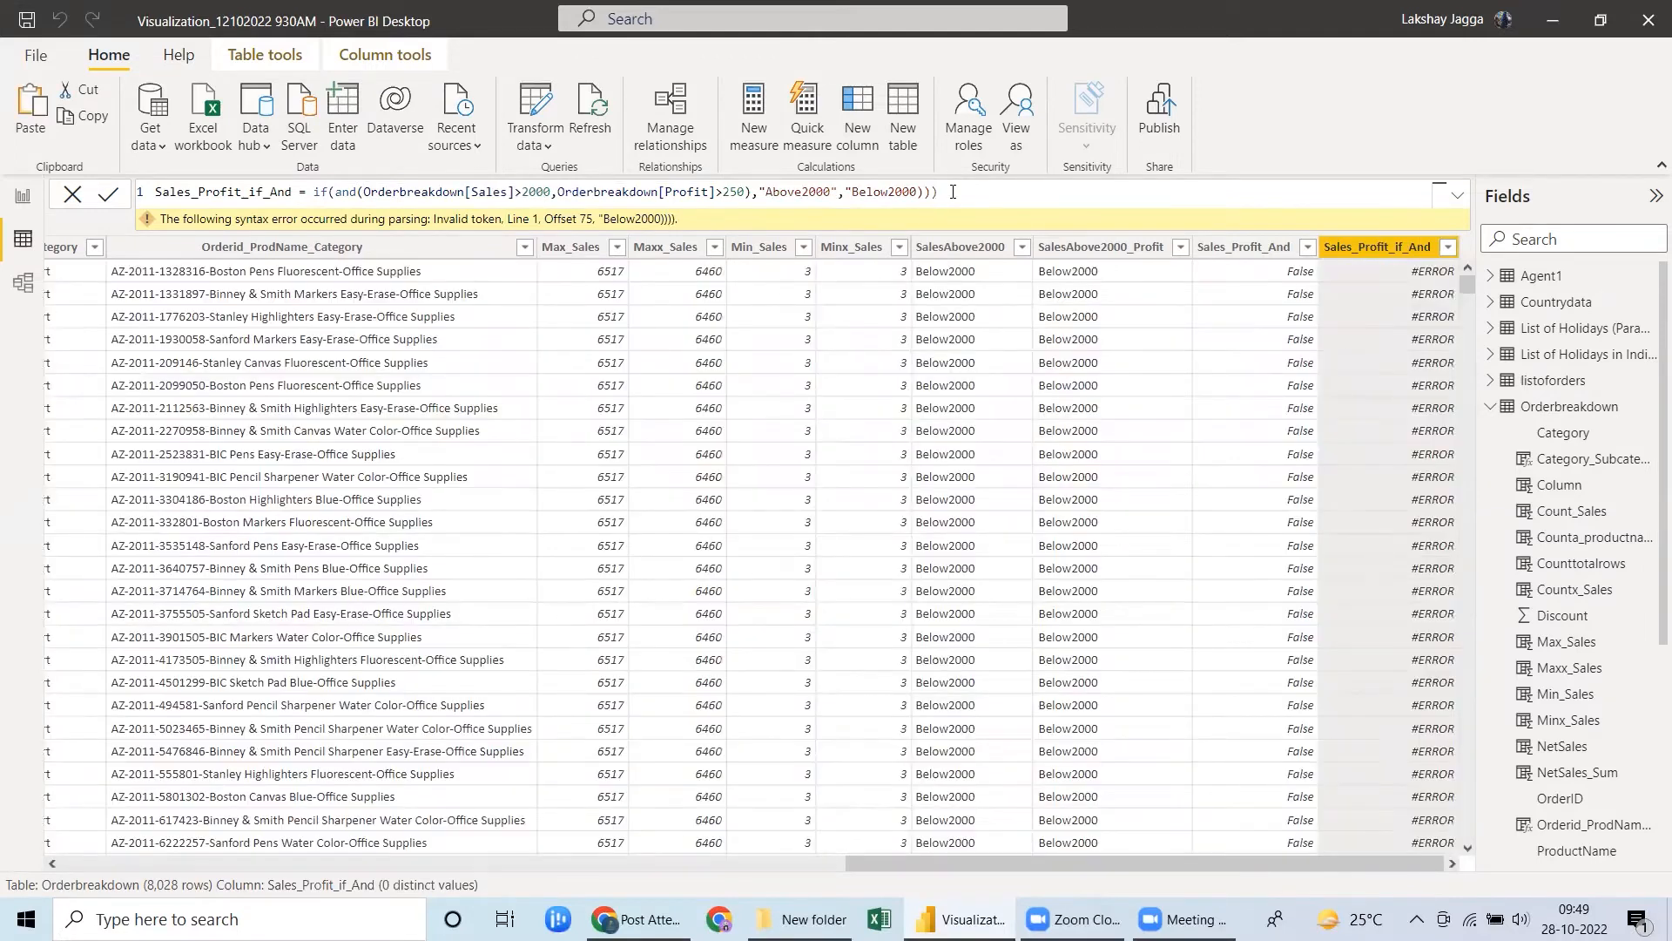
{"action": "key", "text": "BackSpace"}
{"action": "key", "text": "BackSpace"}
{"action": "type", "text": ")"}
{"action": "left_click", "coordinate": [550, 200]}
{"action": "left_click", "coordinate": [917, 194]}
{"action": "type", "text": "\""}
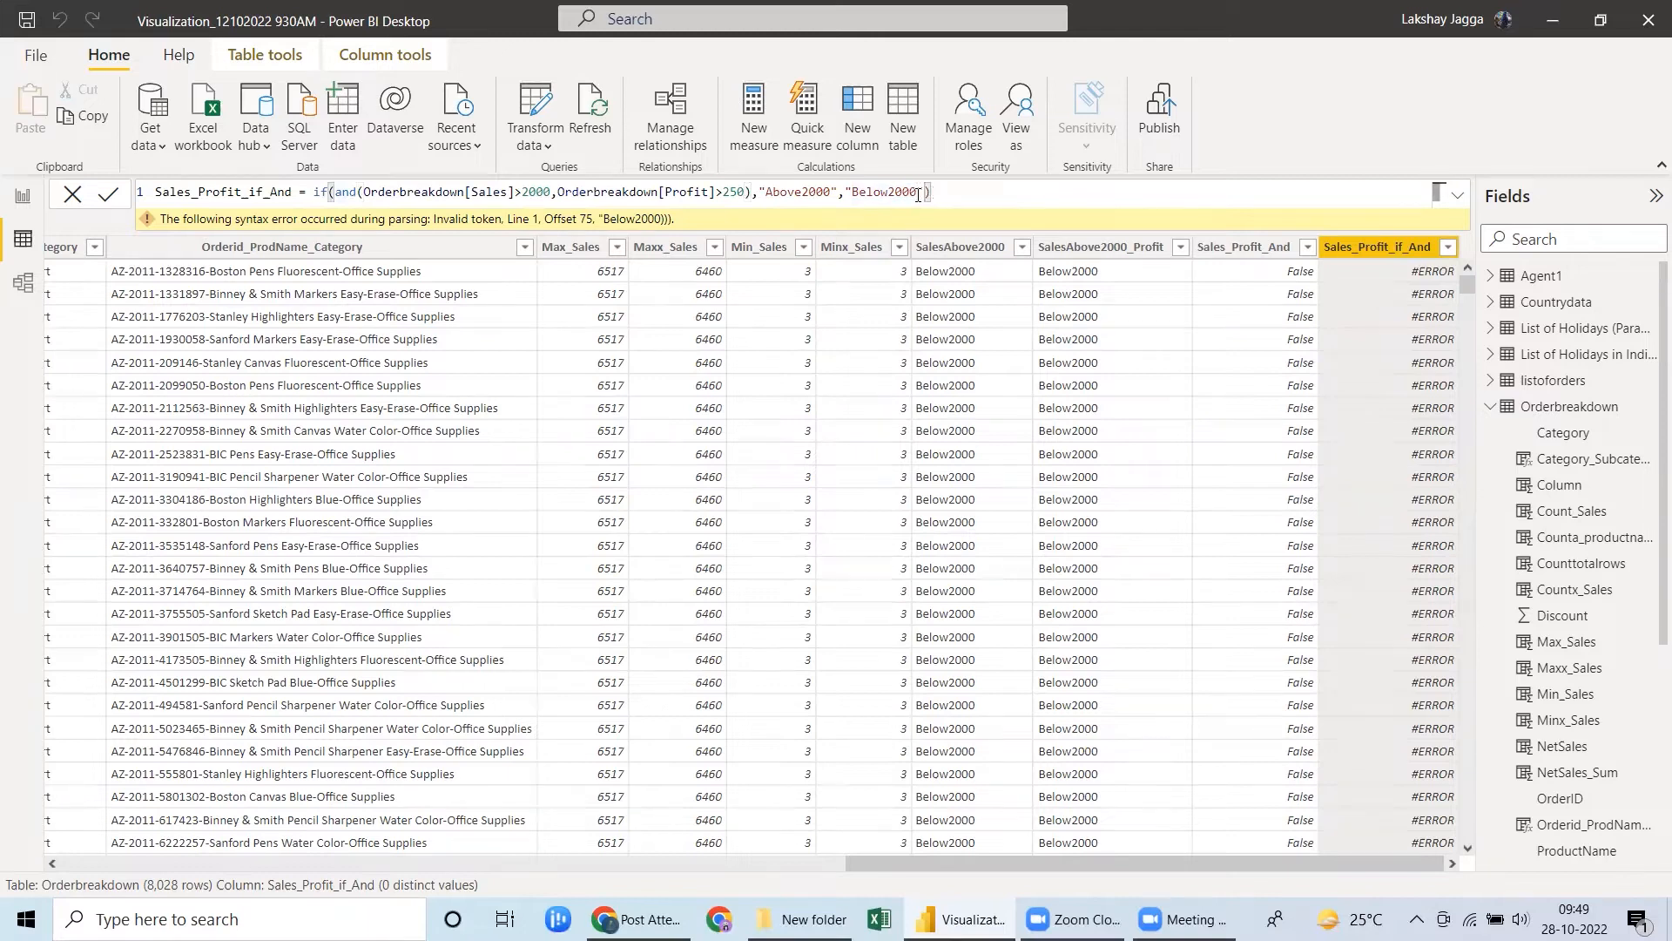
{"action": "key", "text": "Return"}
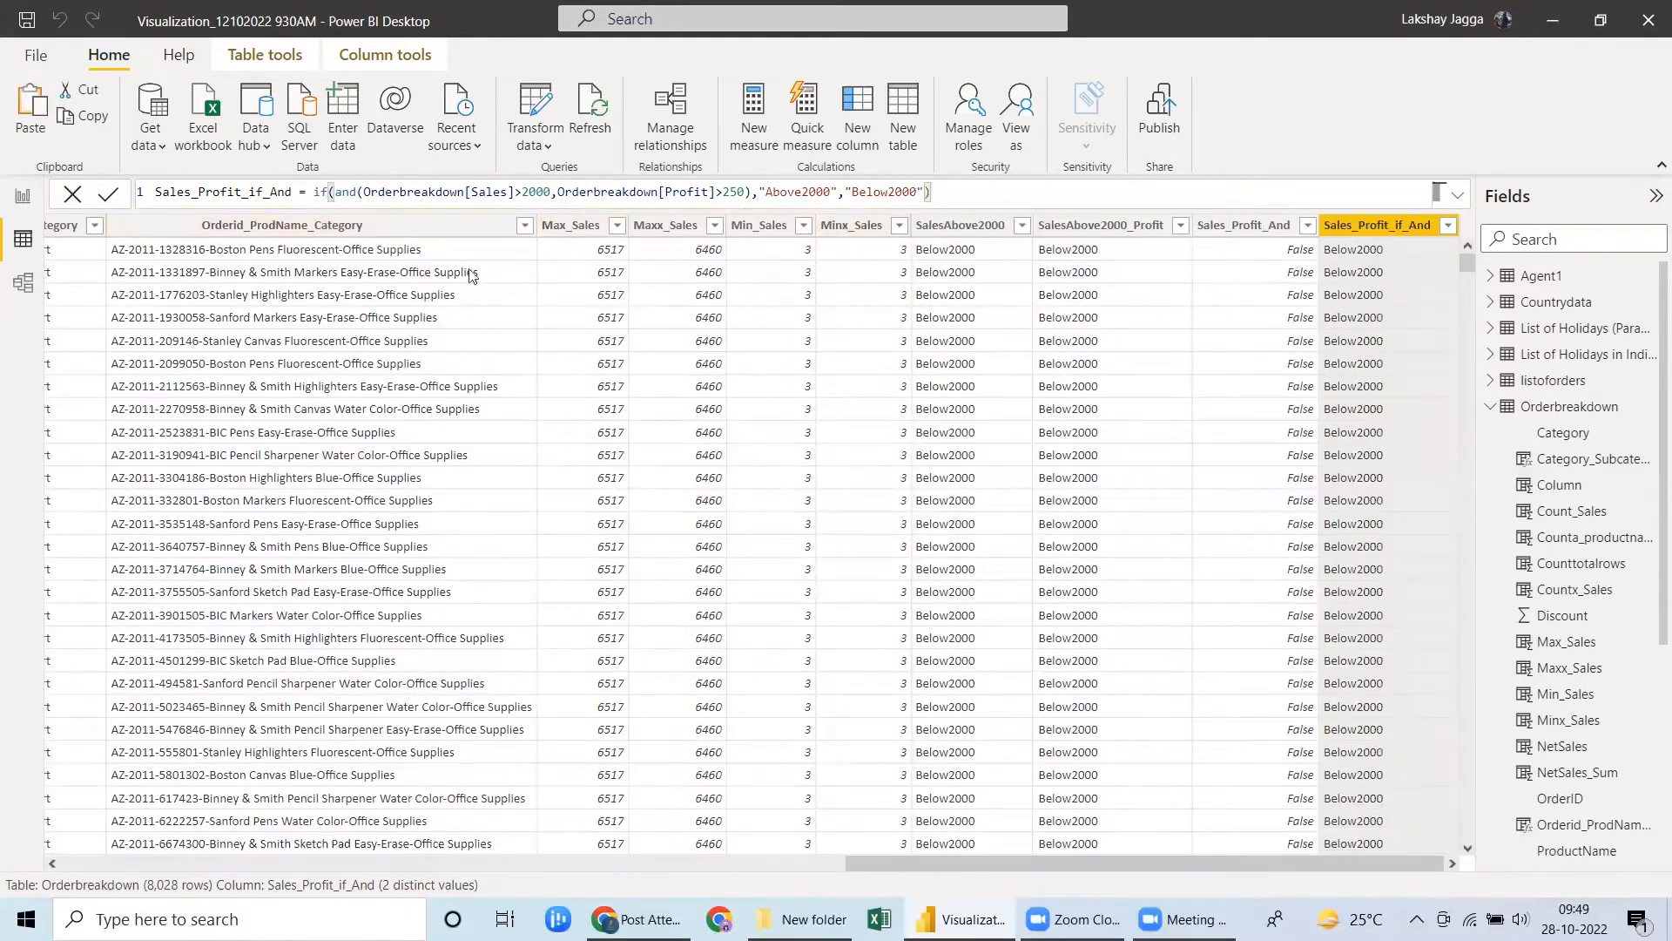
Examine the AND condition inside the Sales_Profit_if_And formula and compare it with the Sales_Profit_And formula.
{"action": "double_click", "coordinate": [344, 191]}
{"action": "left_click_drag", "start_coordinate": [373, 190], "coordinate": [754, 190]}
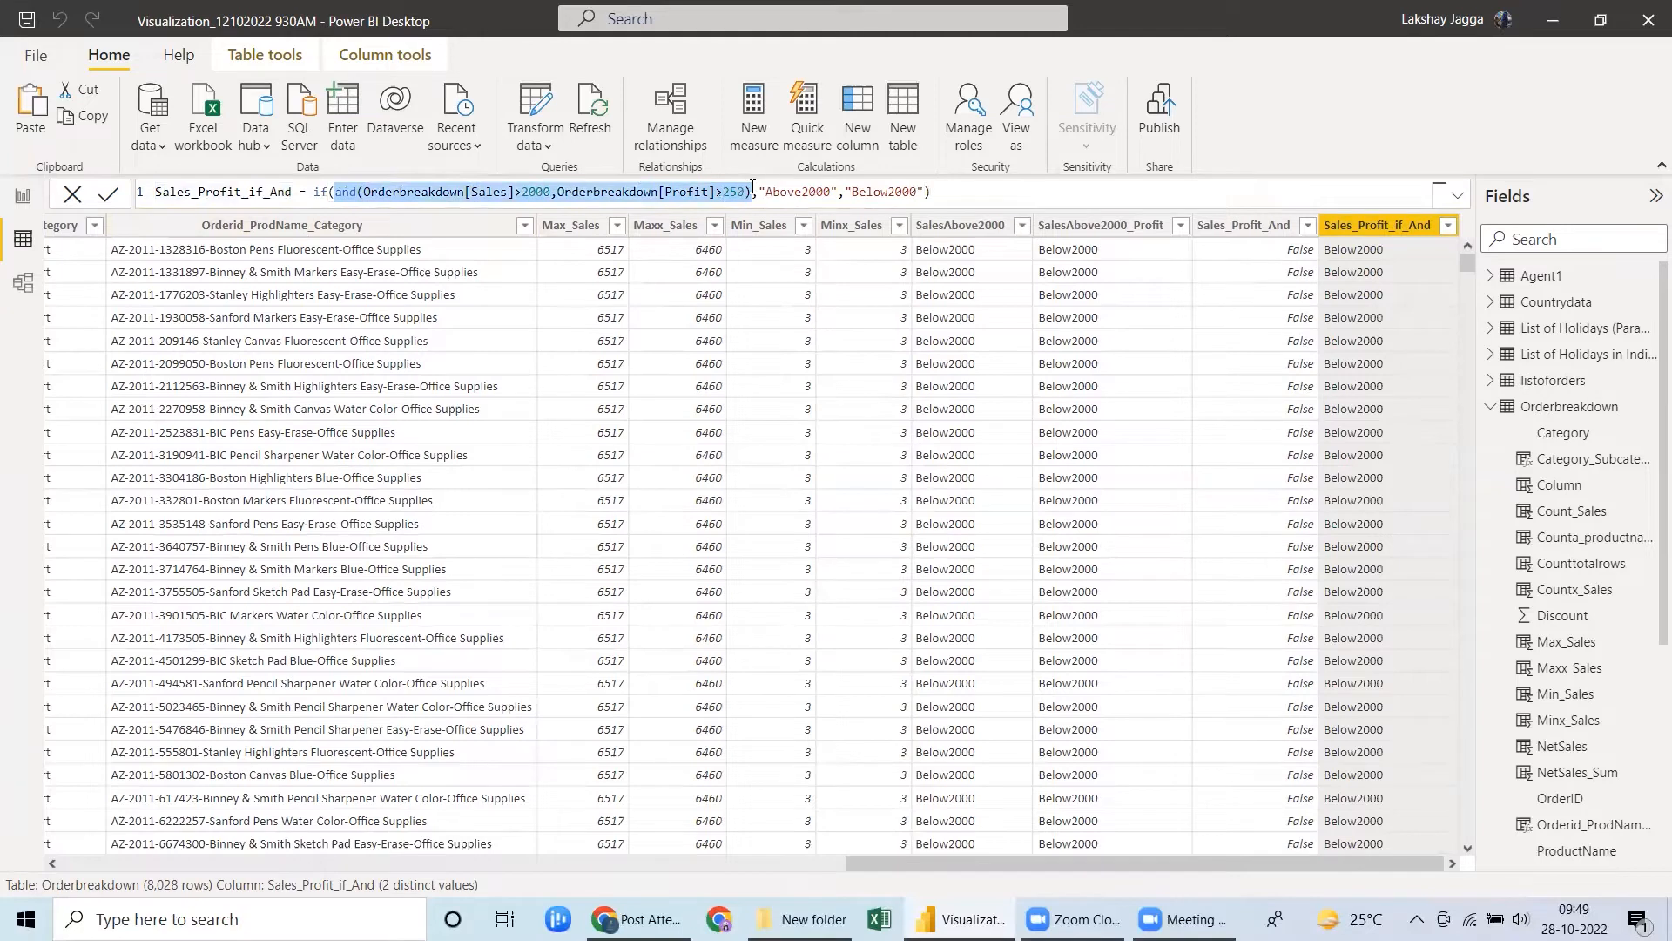
{"action": "left_click", "coordinate": [1246, 227]}
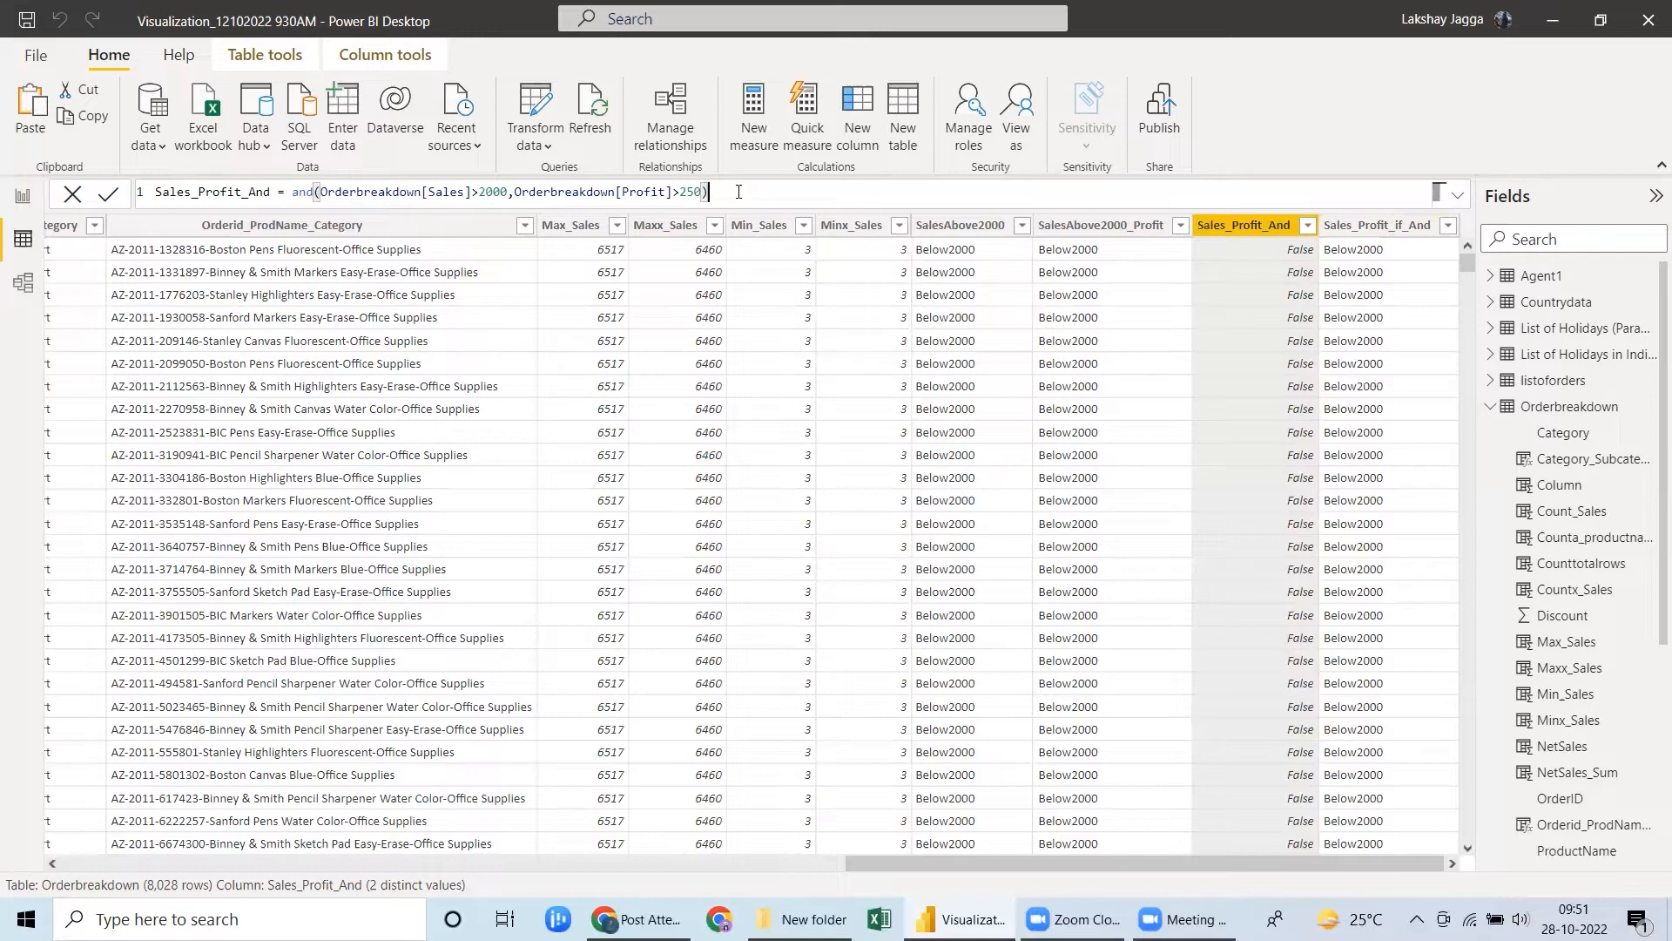
{"action": "left_click", "coordinate": [1378, 227]}
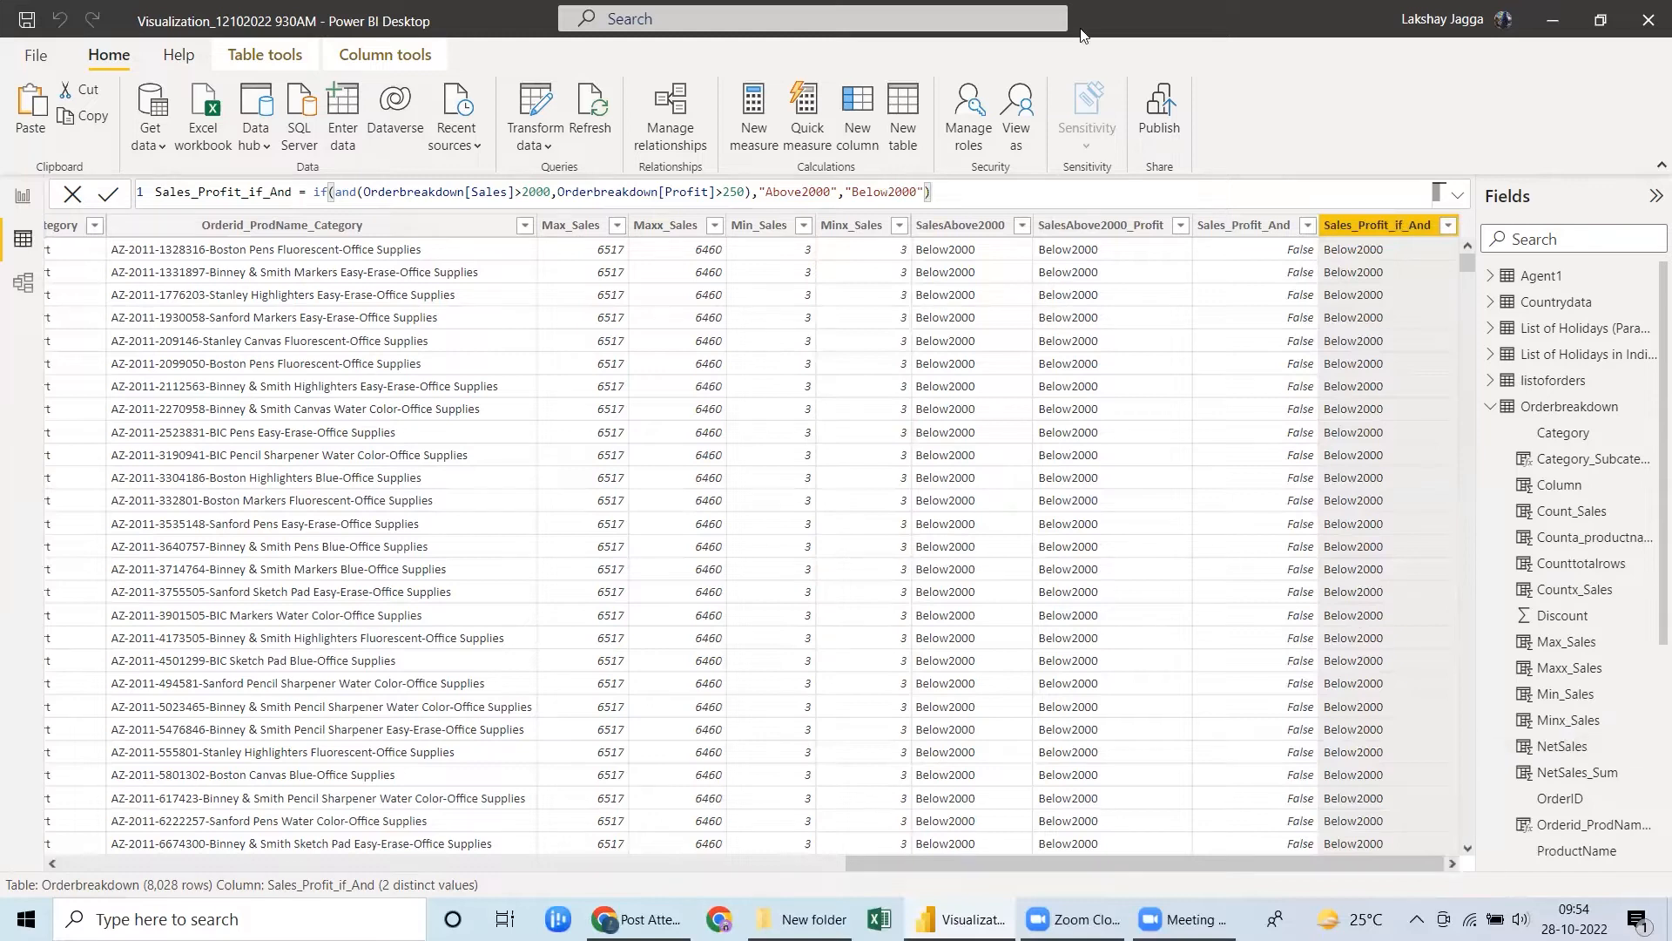
Add a calculated column Check_Text that uses ISTEXT to test whether Orderbreakdown[Category] is text.
{"action": "left_click", "coordinate": [870, 136]}
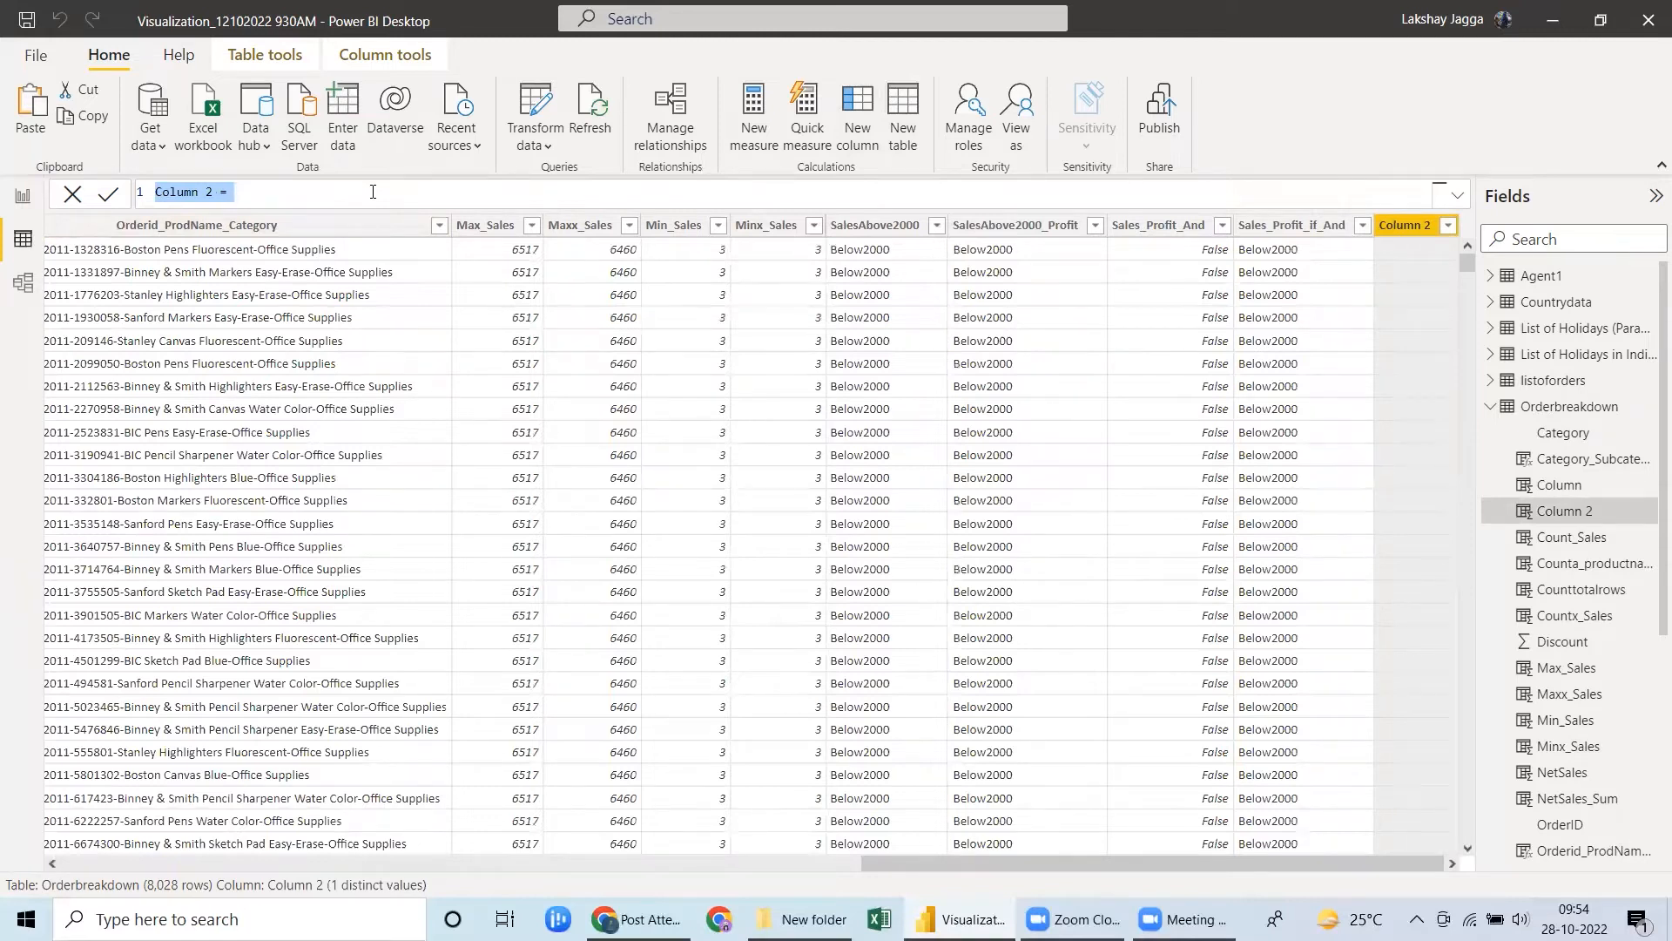
{"action": "type", "text": "Chec"}
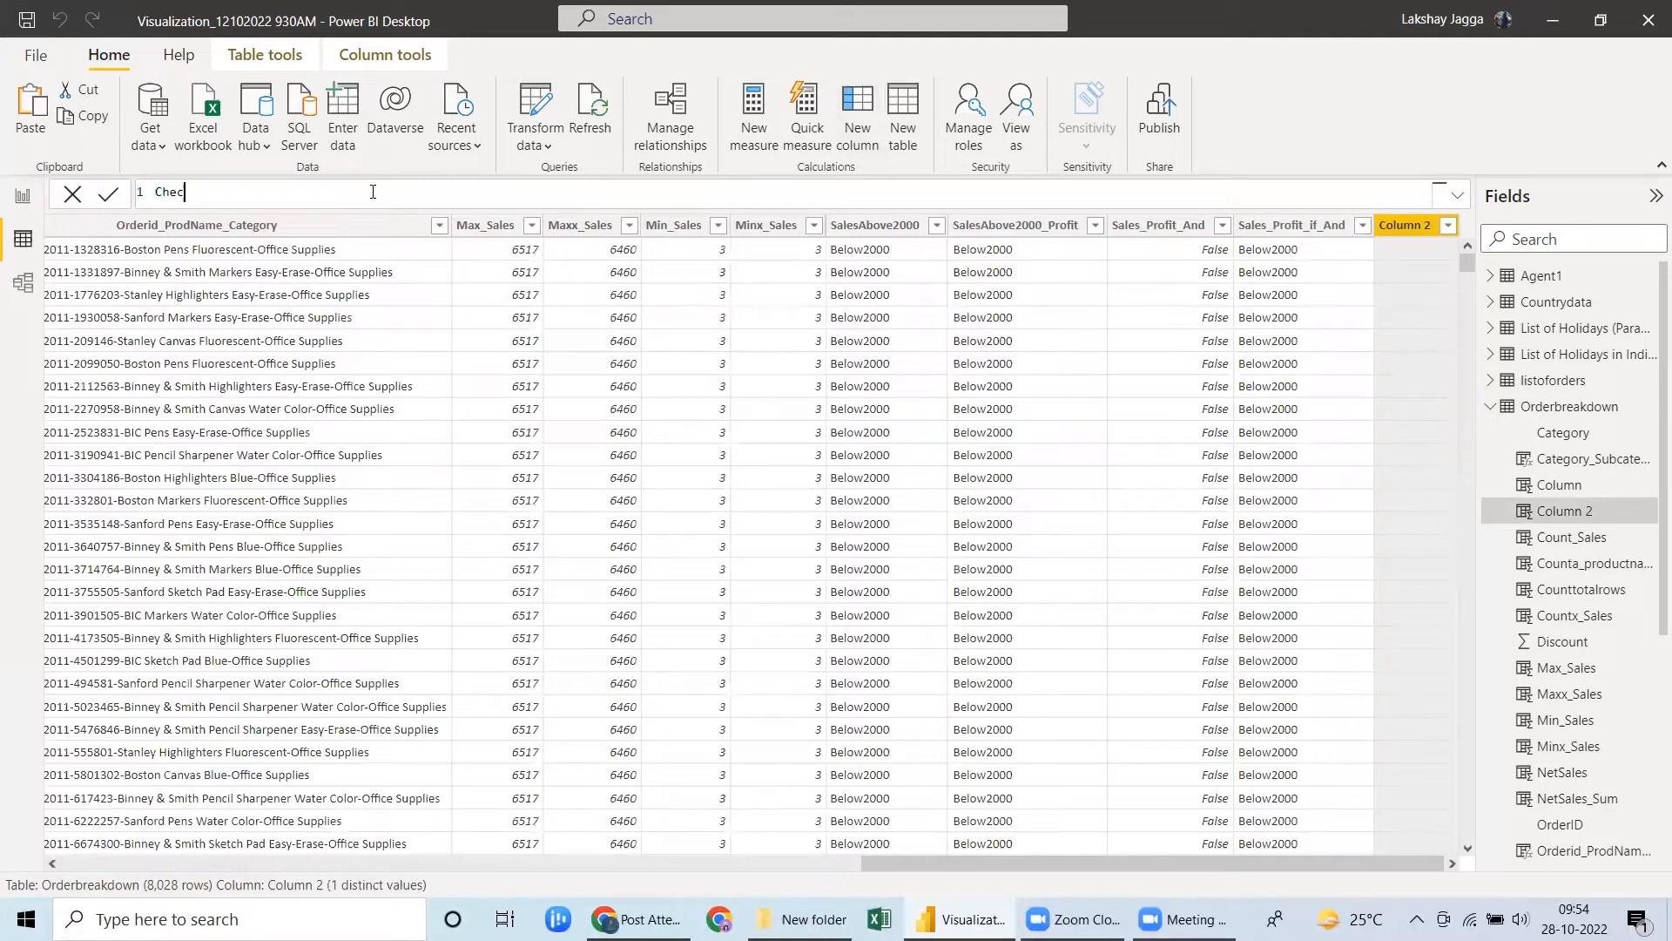
{"action": "type", "text": "k_Text = ISTEXT("}
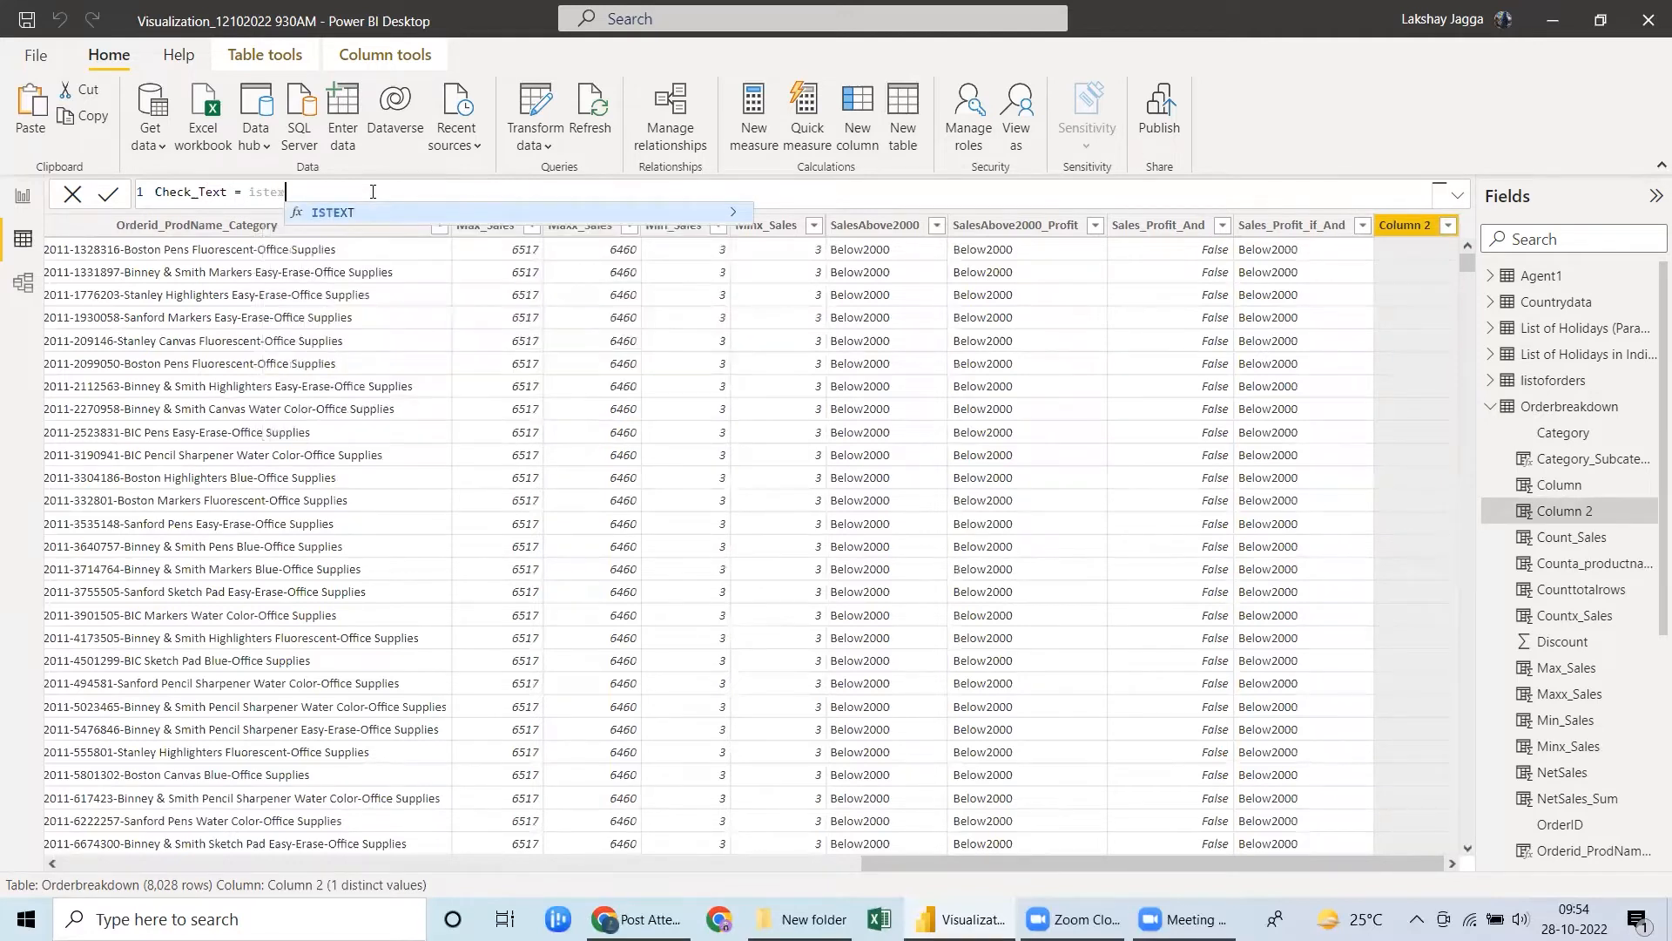
{"action": "type", "text": "cate"}
{"action": "key", "text": "Tab"}
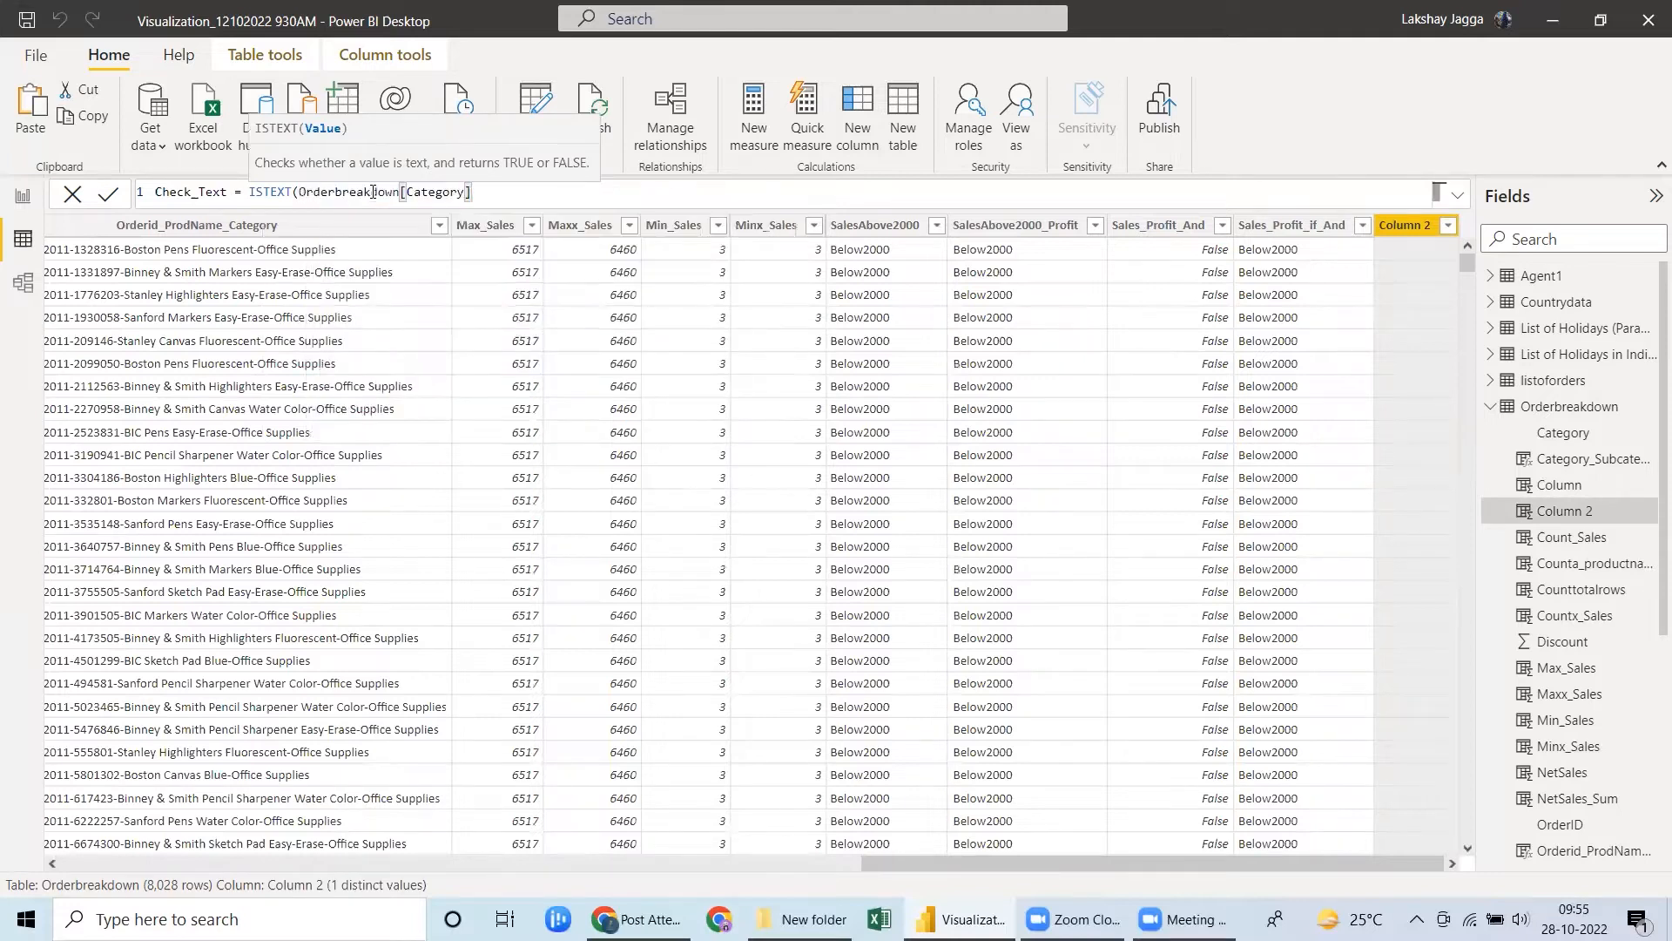
{"action": "type", "text": ")"}
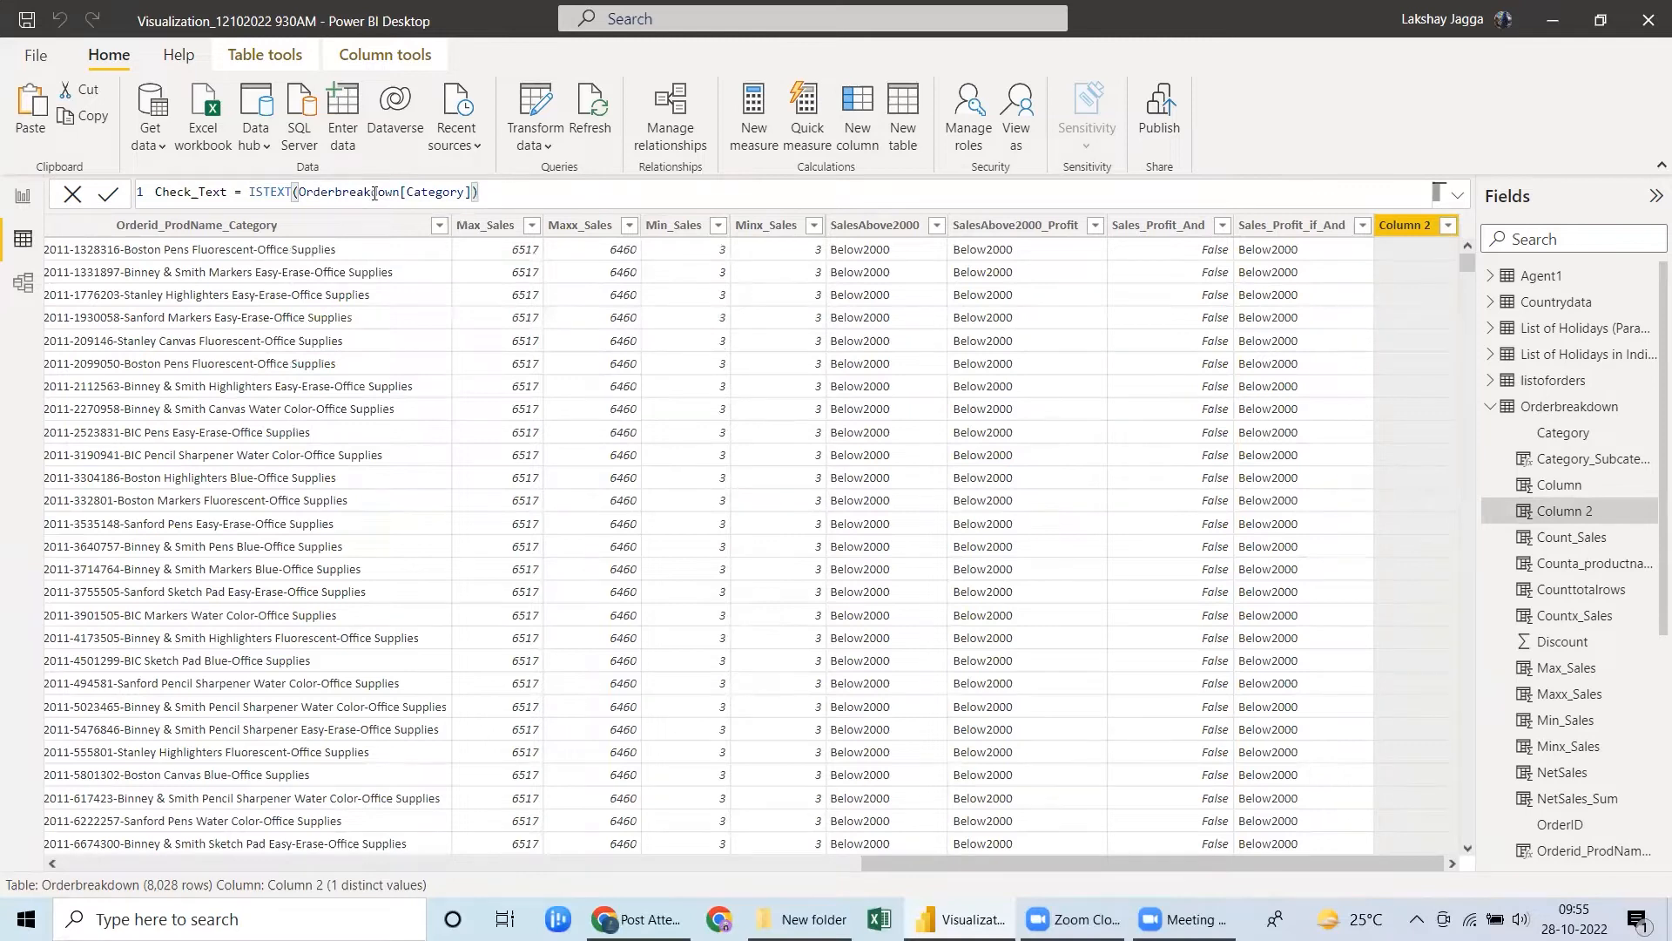
{"action": "key", "text": "Return"}
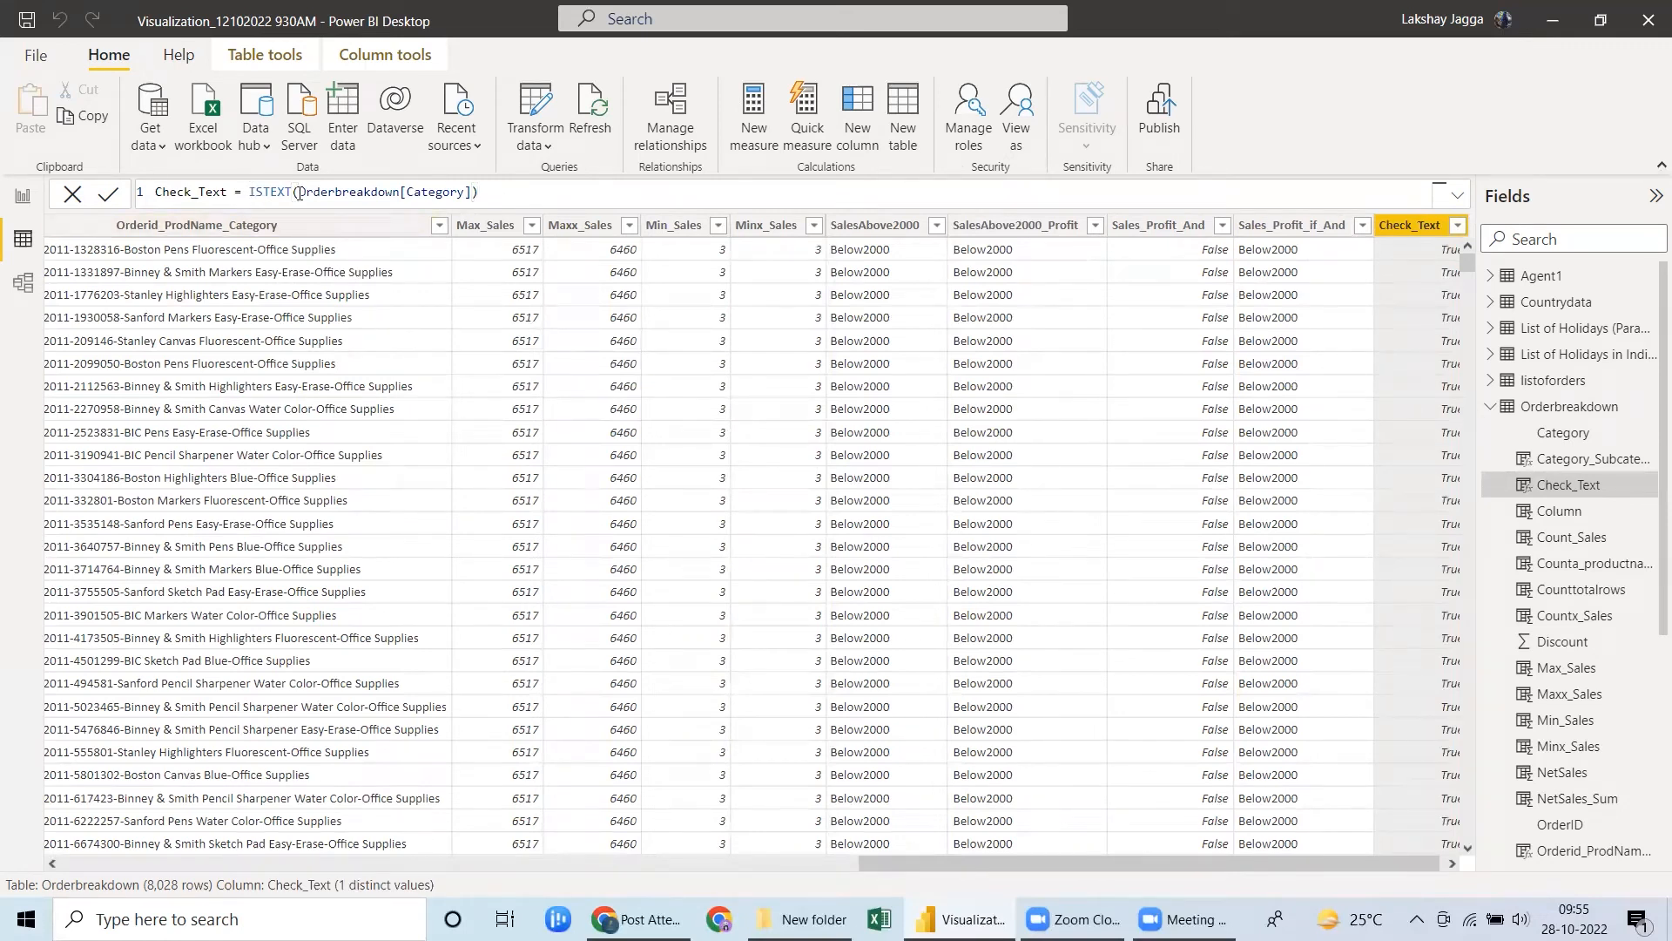
{"action": "left_click", "coordinate": [1450, 864]}
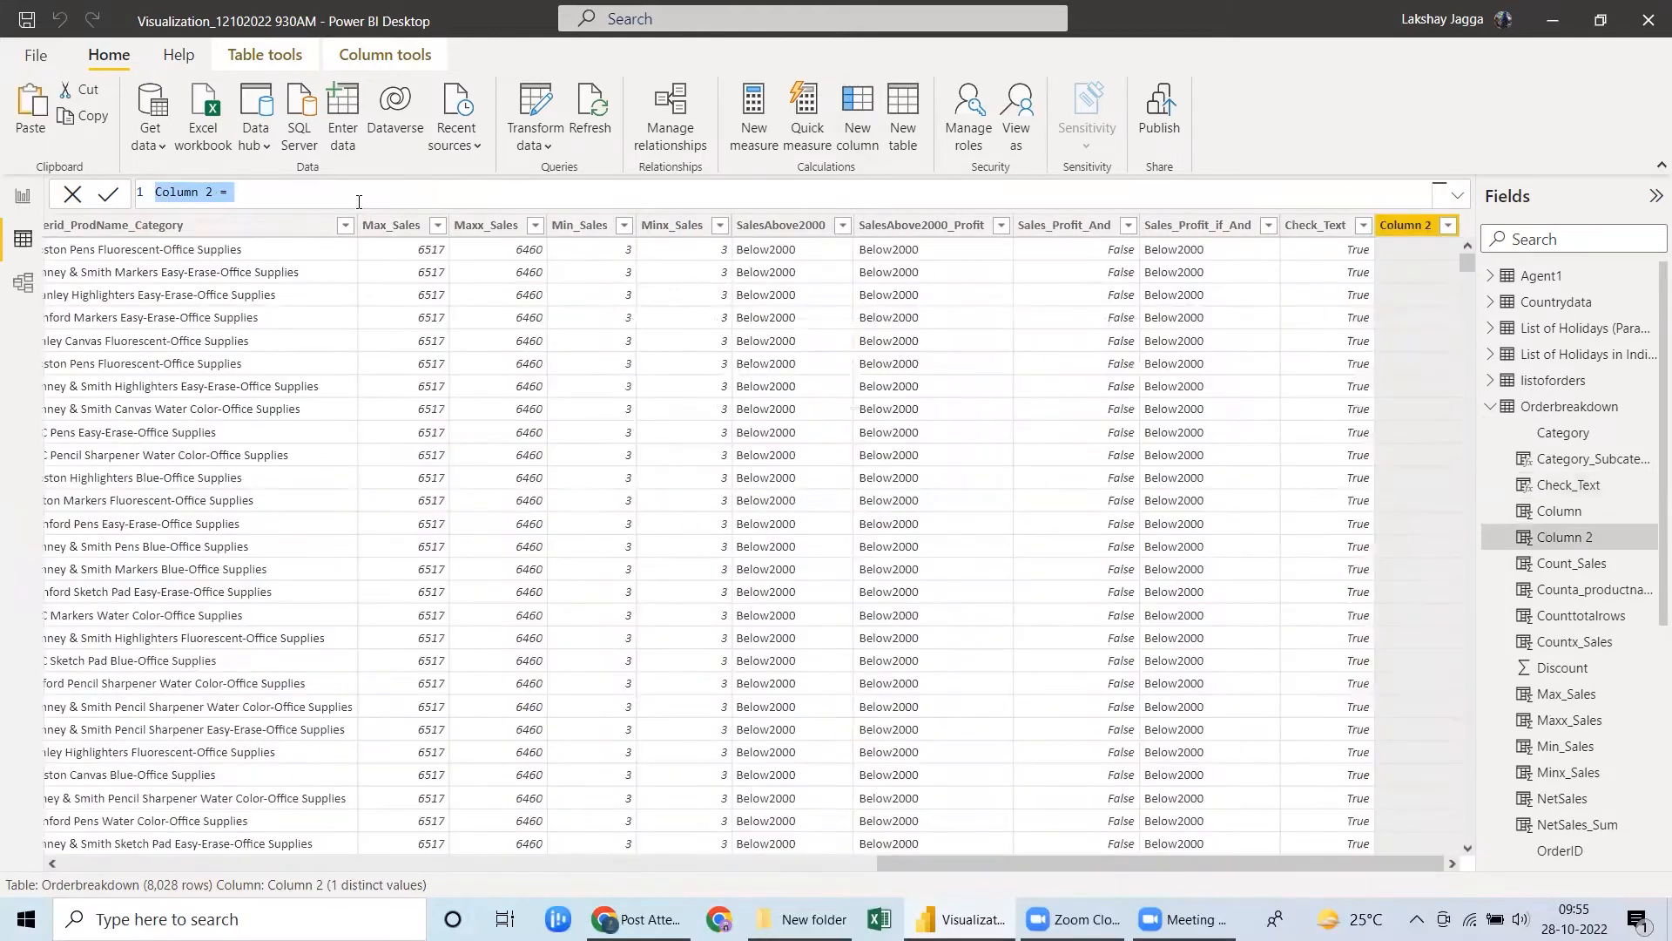
Define the new column Check_Number with ISNUMBER on Orderbreakdown[Sales], and compare its formula with the Check_Text formula.
{"action": "type", "text": "Check_Number "}
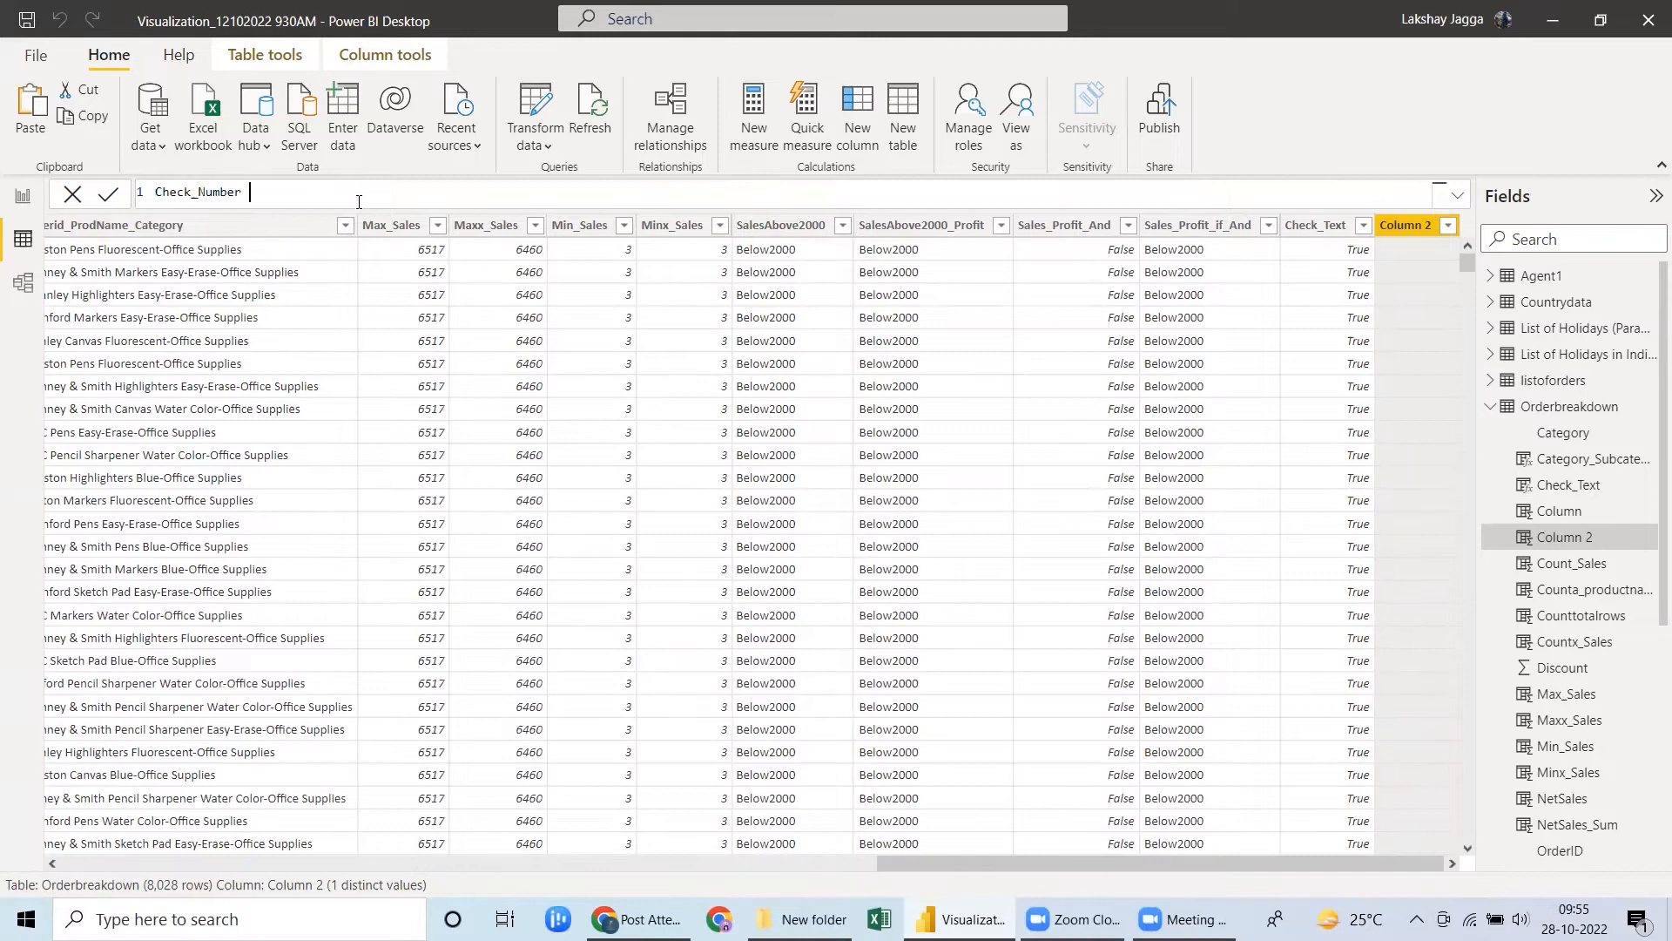
{"action": "type", "text": "= isnum"}
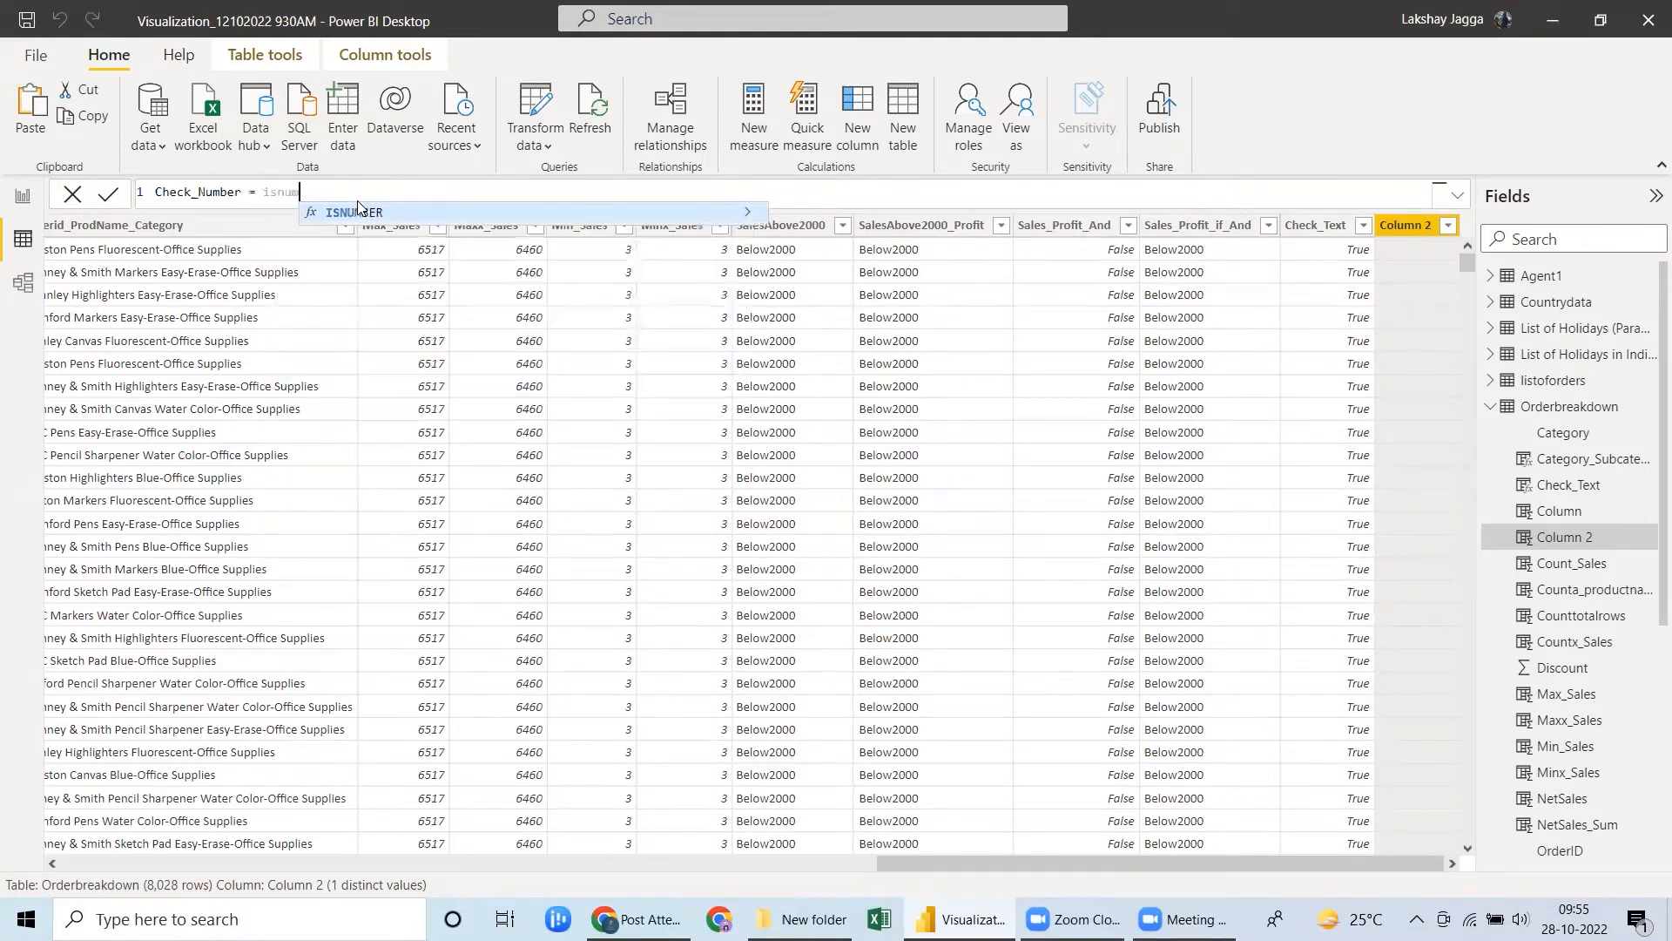
{"action": "left_click", "coordinate": [358, 209]}
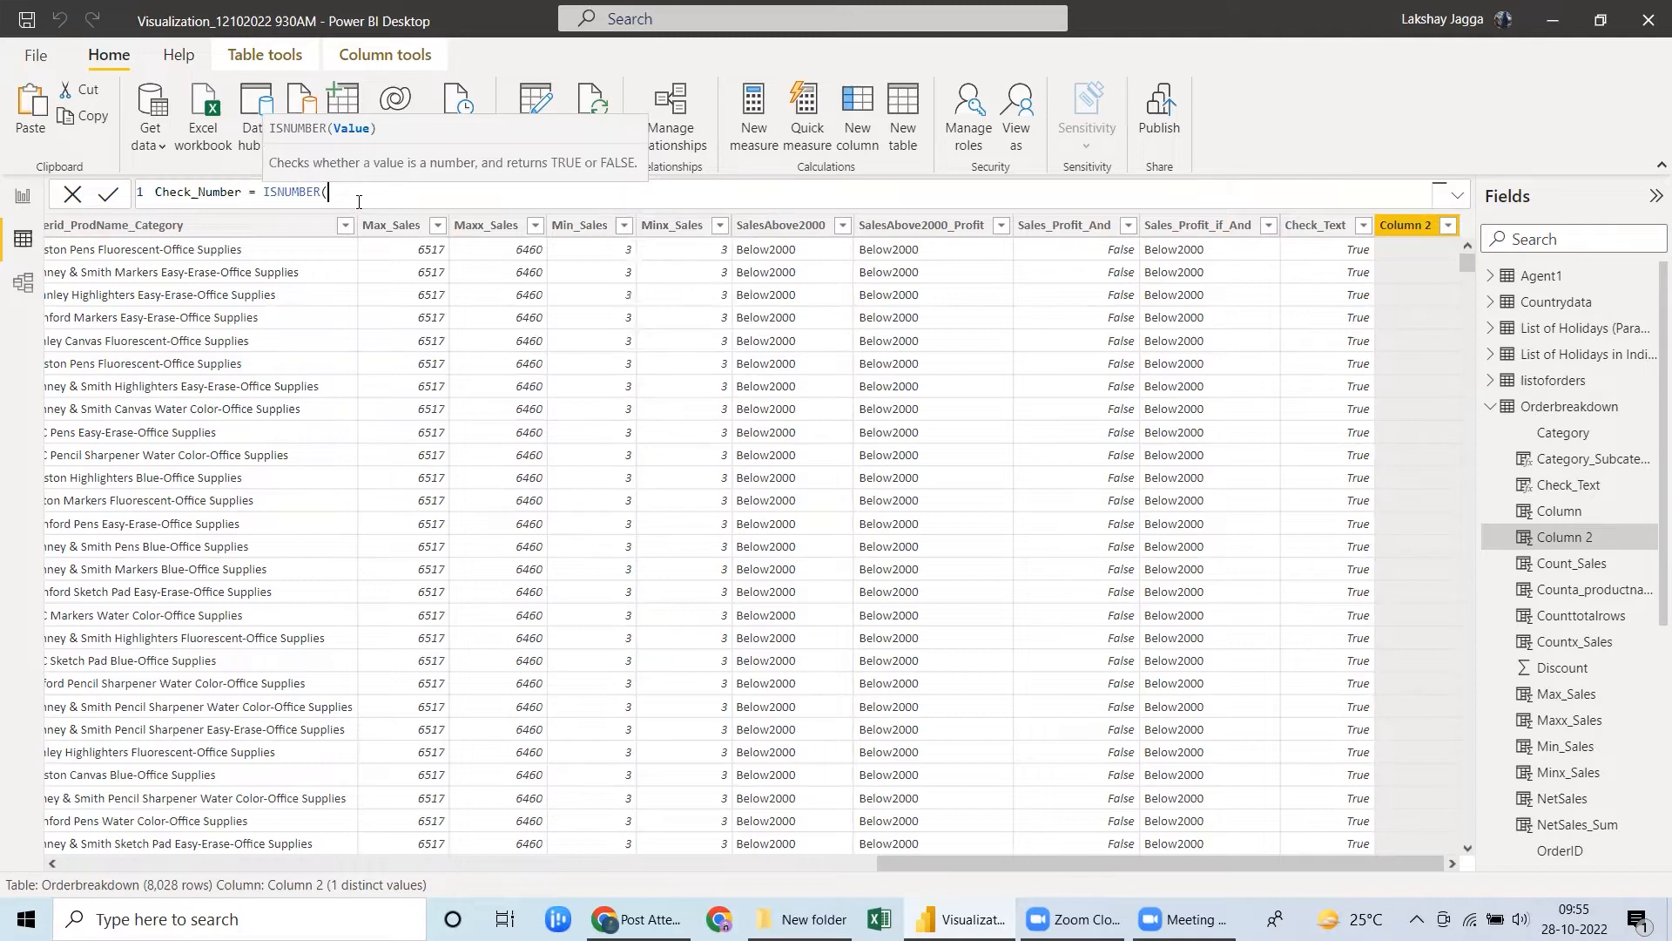
{"action": "type", "text": "sales"}
{"action": "key", "text": "Tab"}
{"action": "type", "text": ")"}
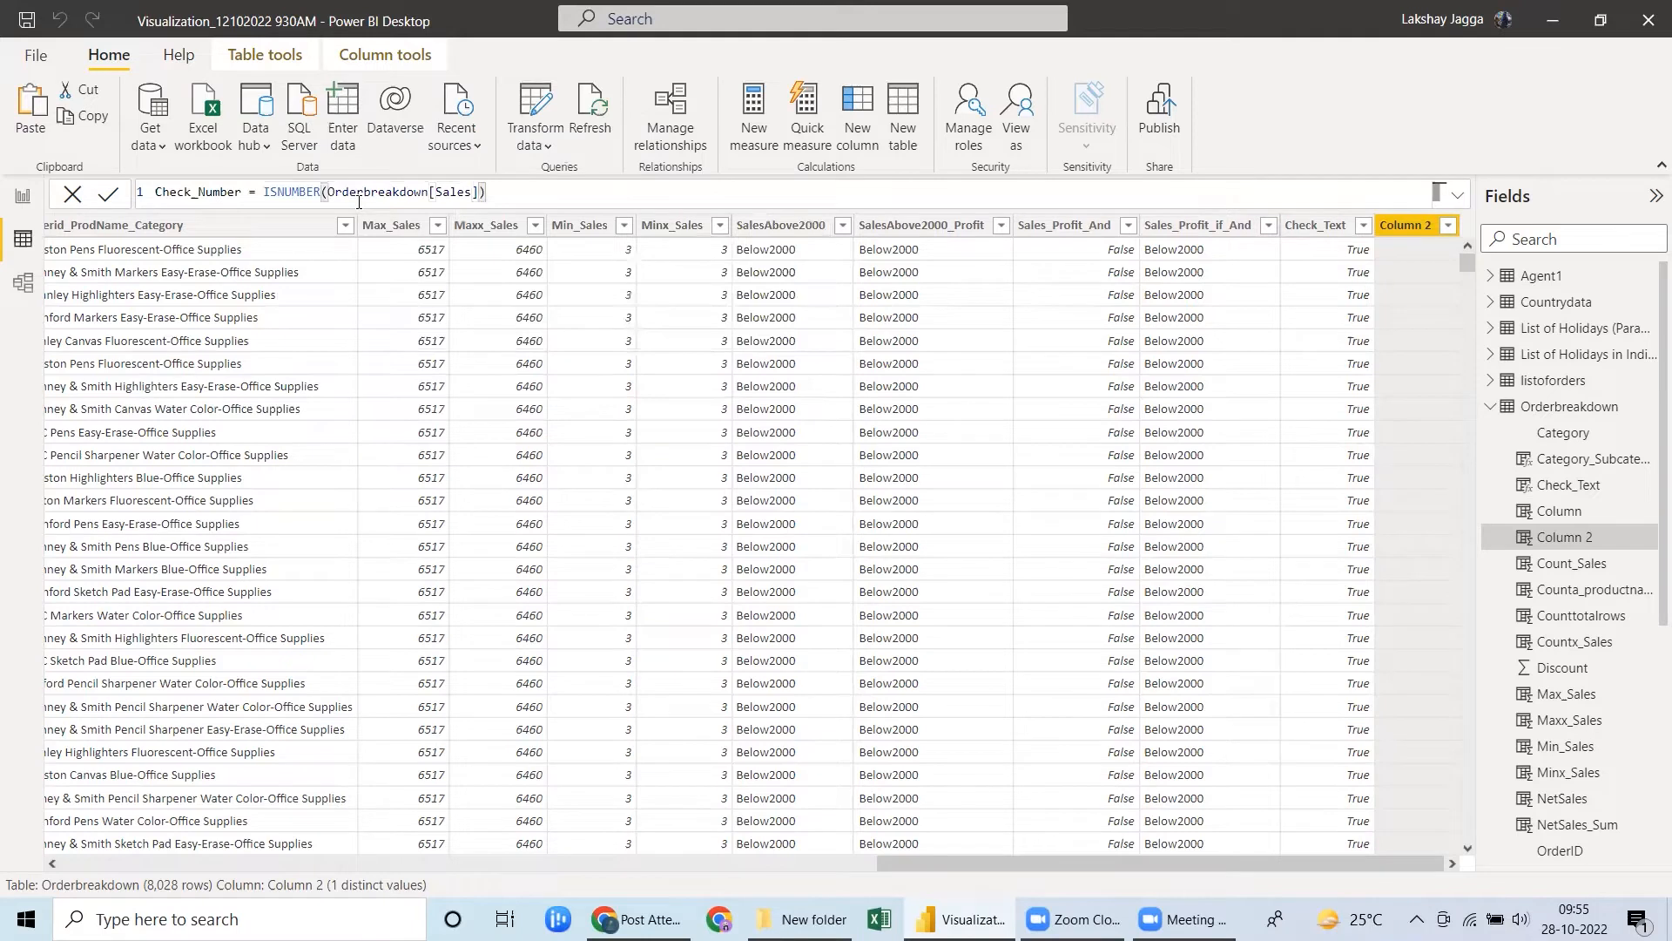
{"action": "key", "text": "Return"}
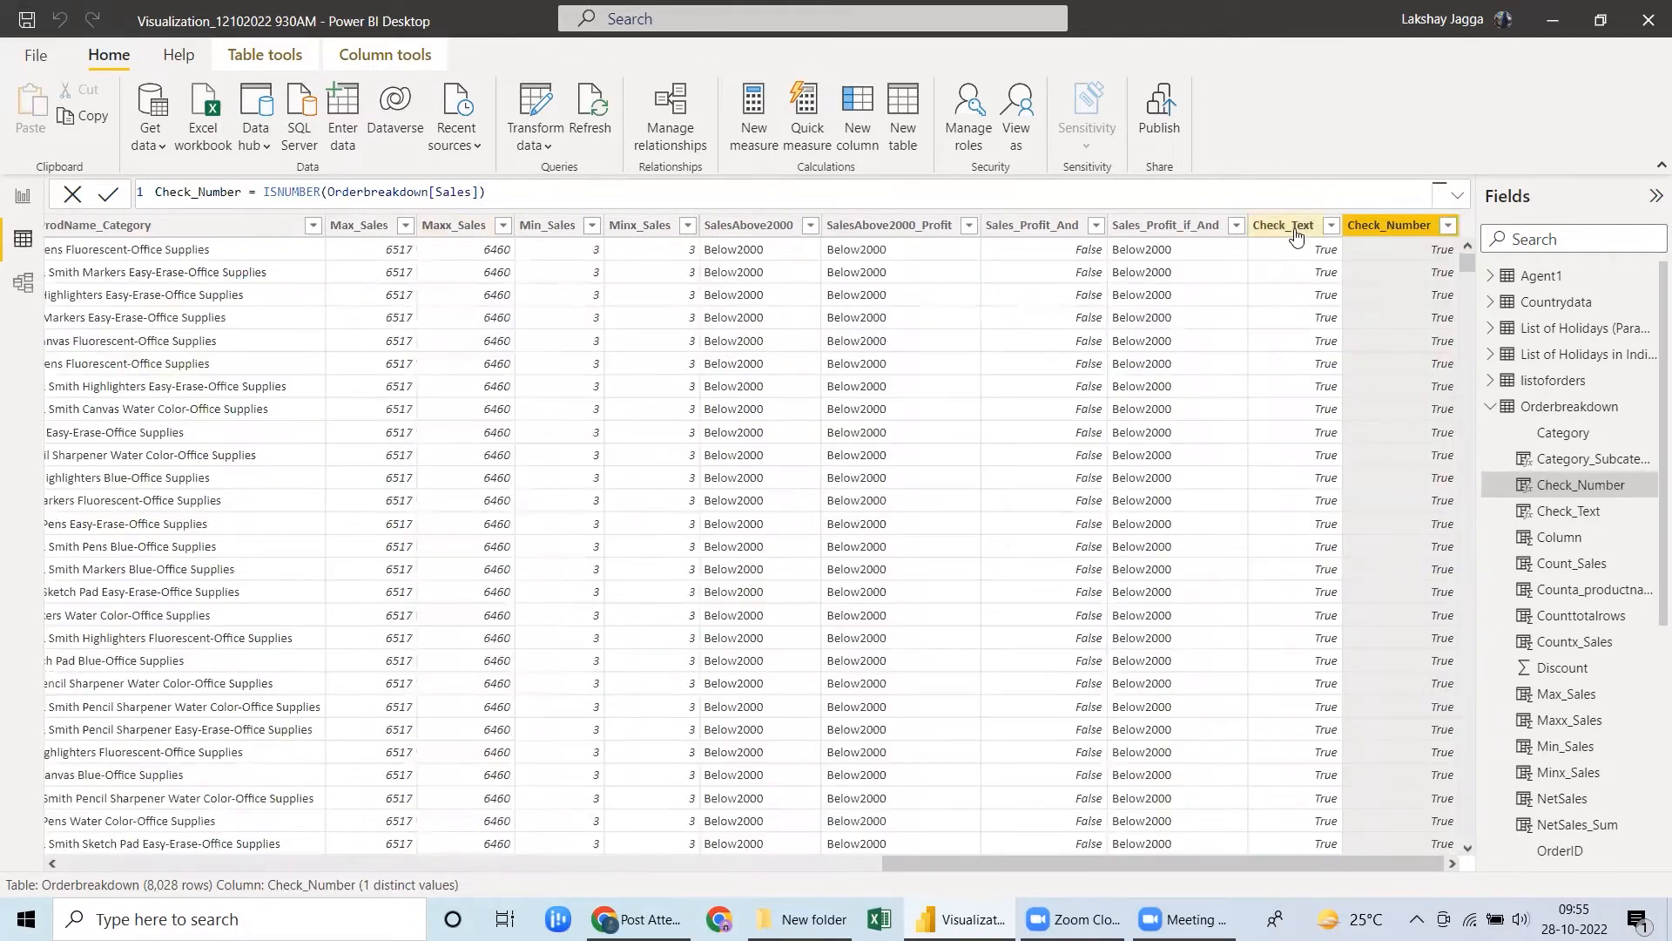
{"action": "left_click", "coordinate": [1285, 225]}
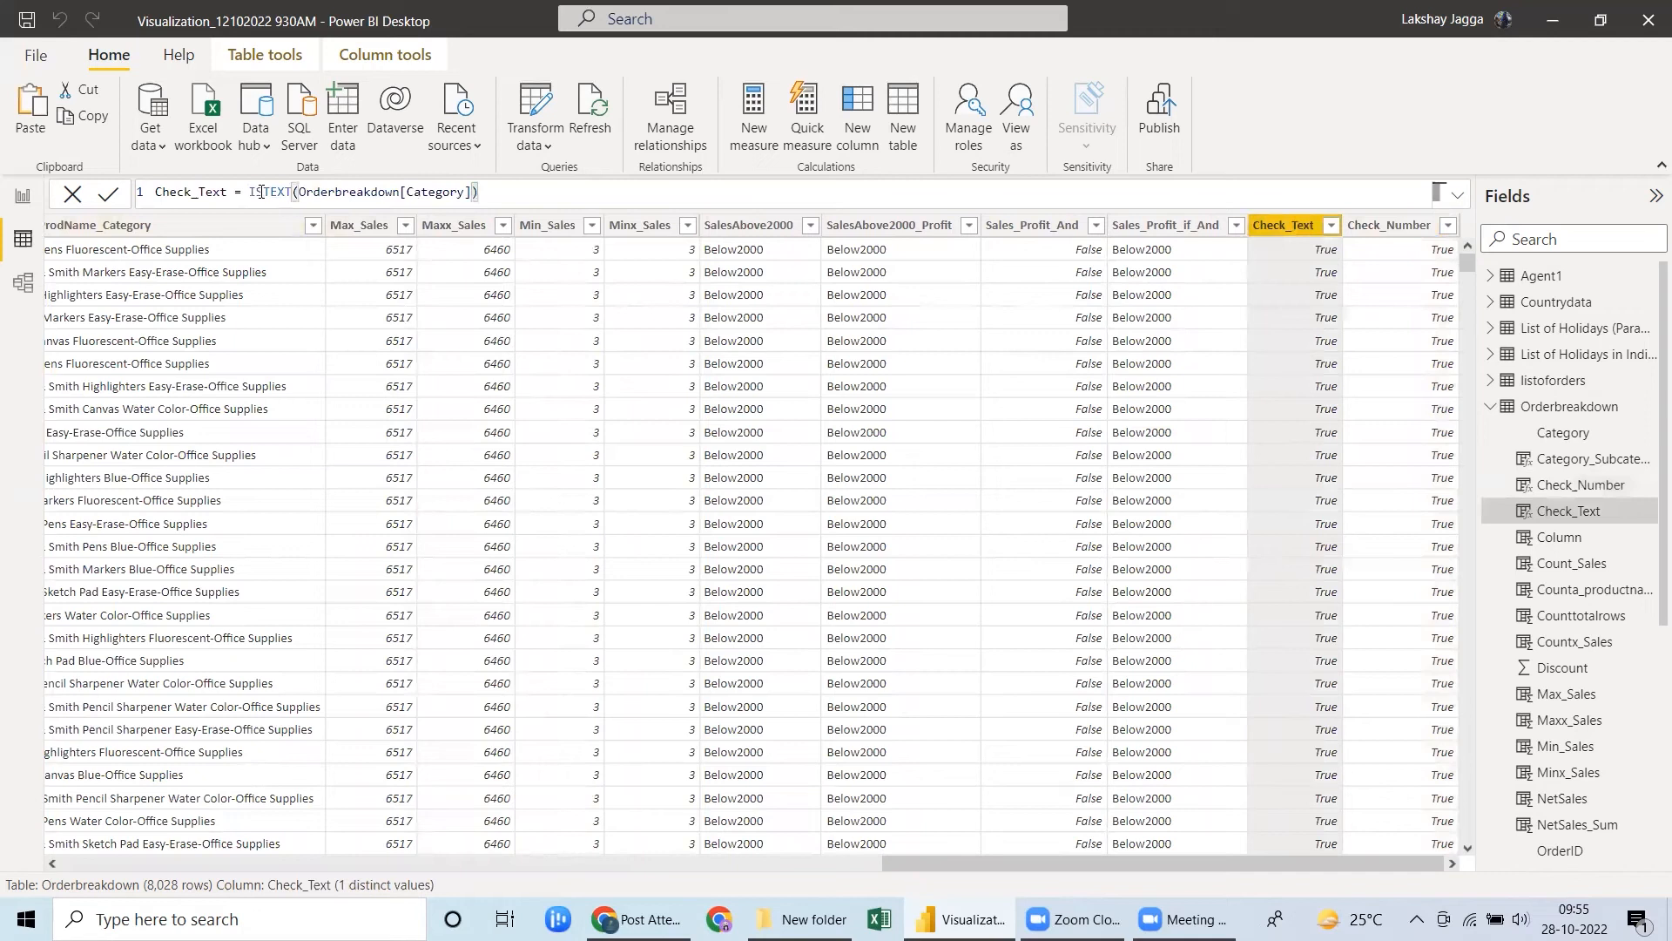
{"action": "left_click", "coordinate": [1364, 228]}
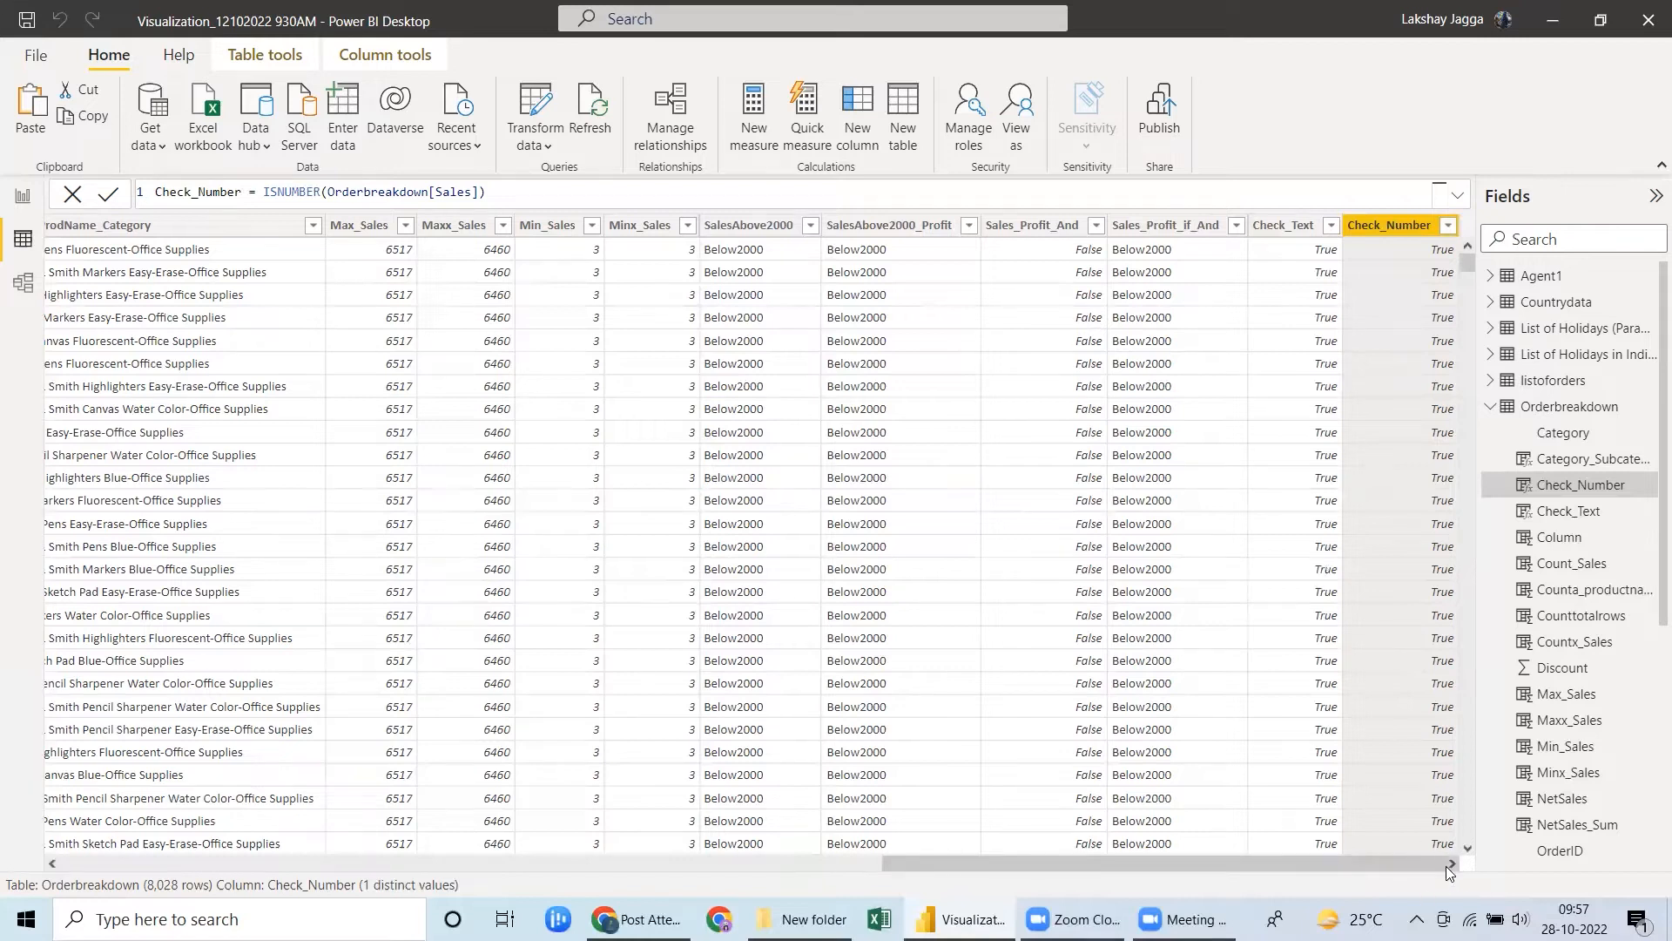
Add a calculated column Check_even that uses ISEVEN to test whether Orderbreakdown[Sales] is an even number.
{"action": "left_click", "coordinate": [853, 146]}
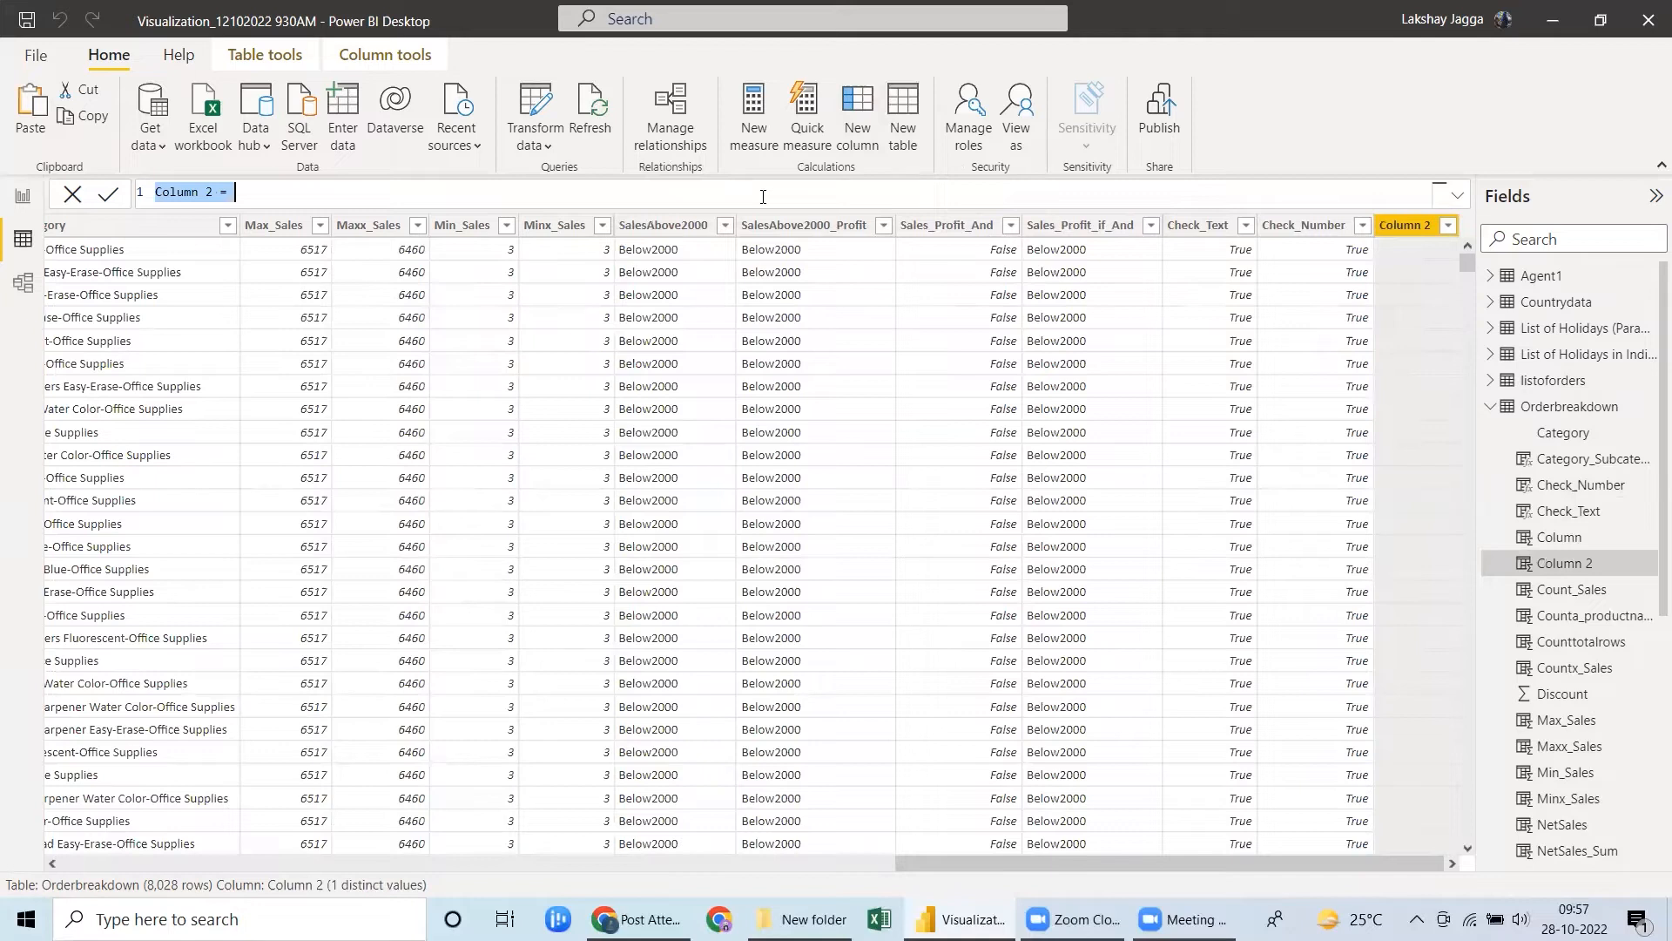
{"action": "type", "text": "Chec"}
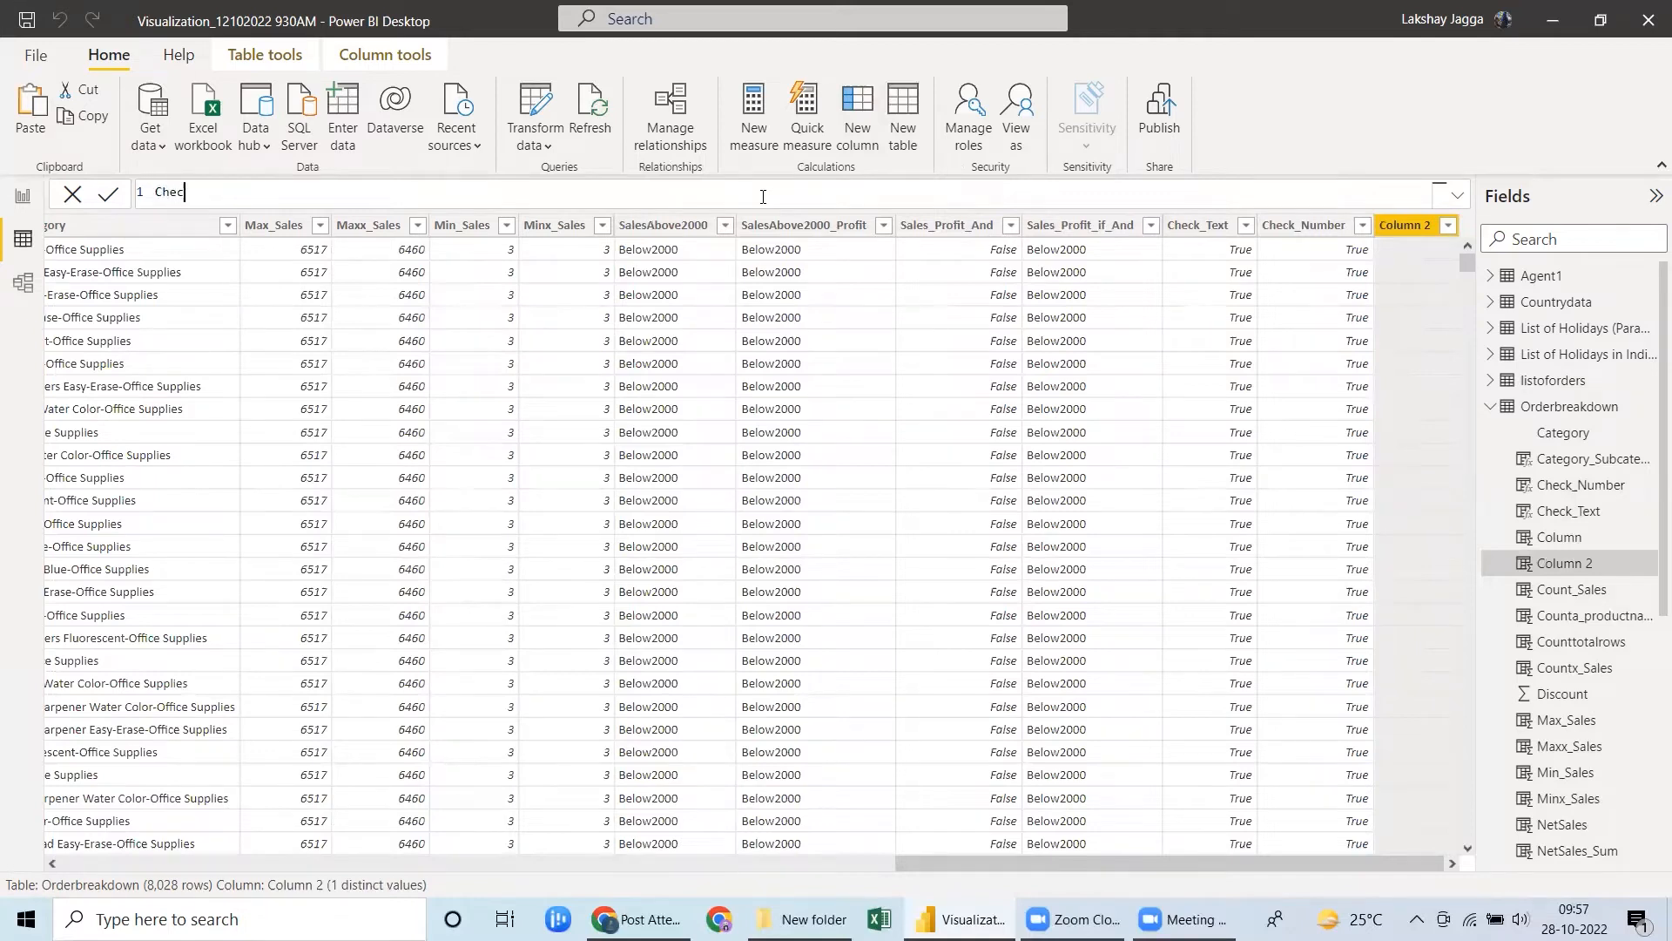
{"action": "type", "text": "k_even = isev"}
{"action": "key", "text": "Tab"}
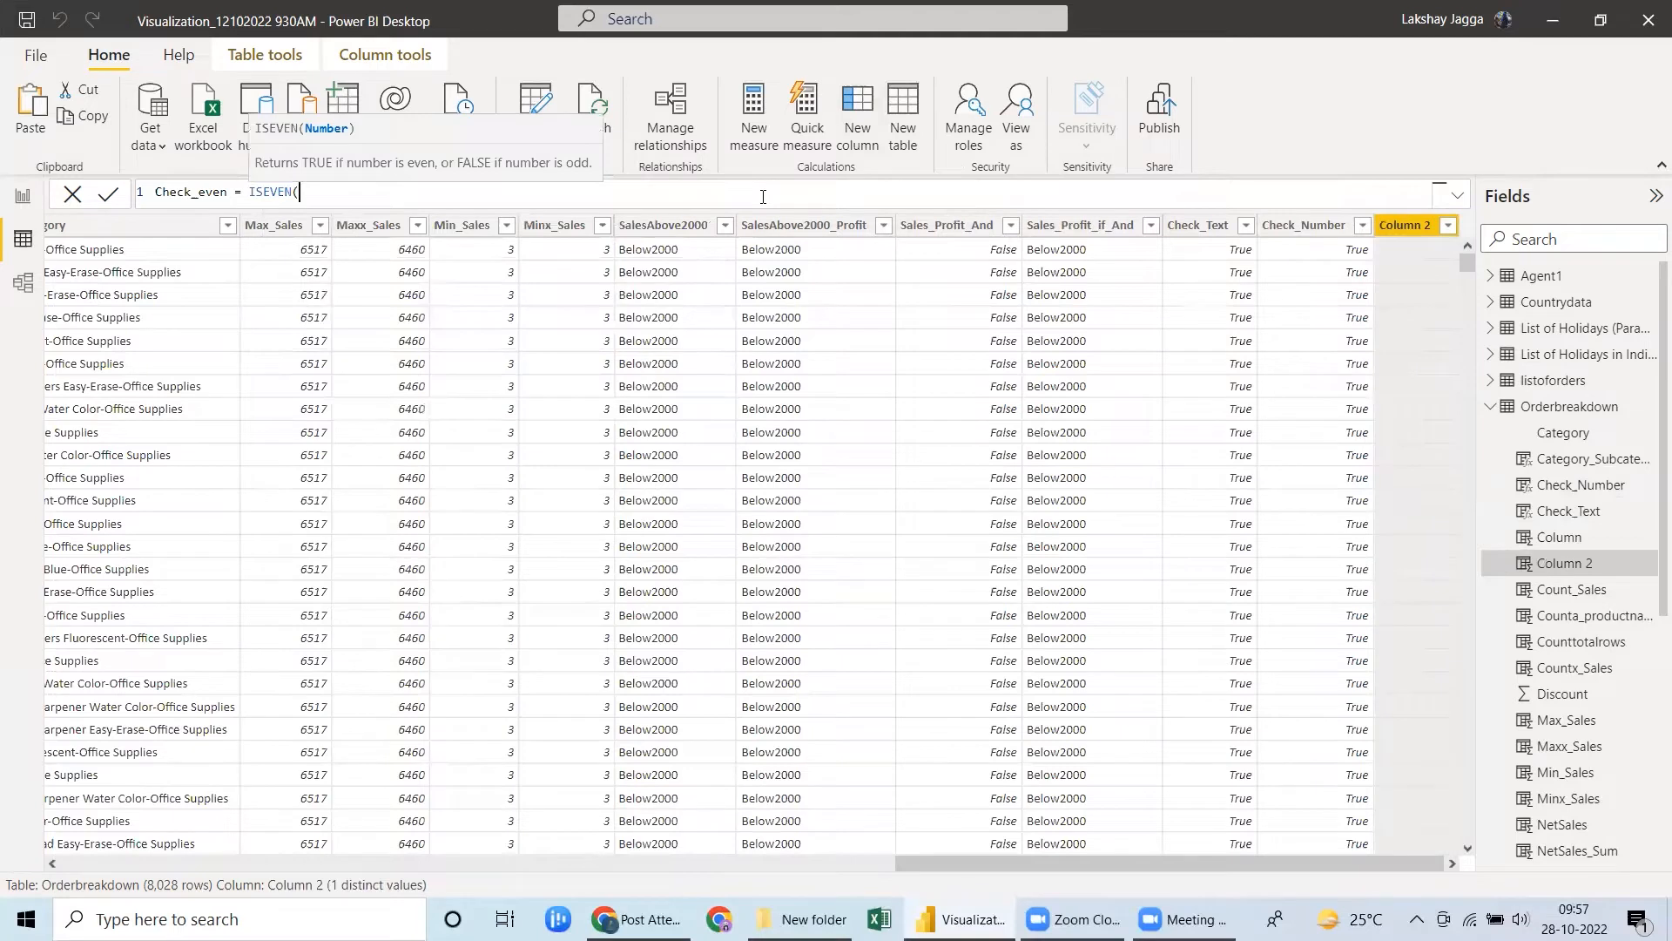
{"action": "type", "text": "sales"}
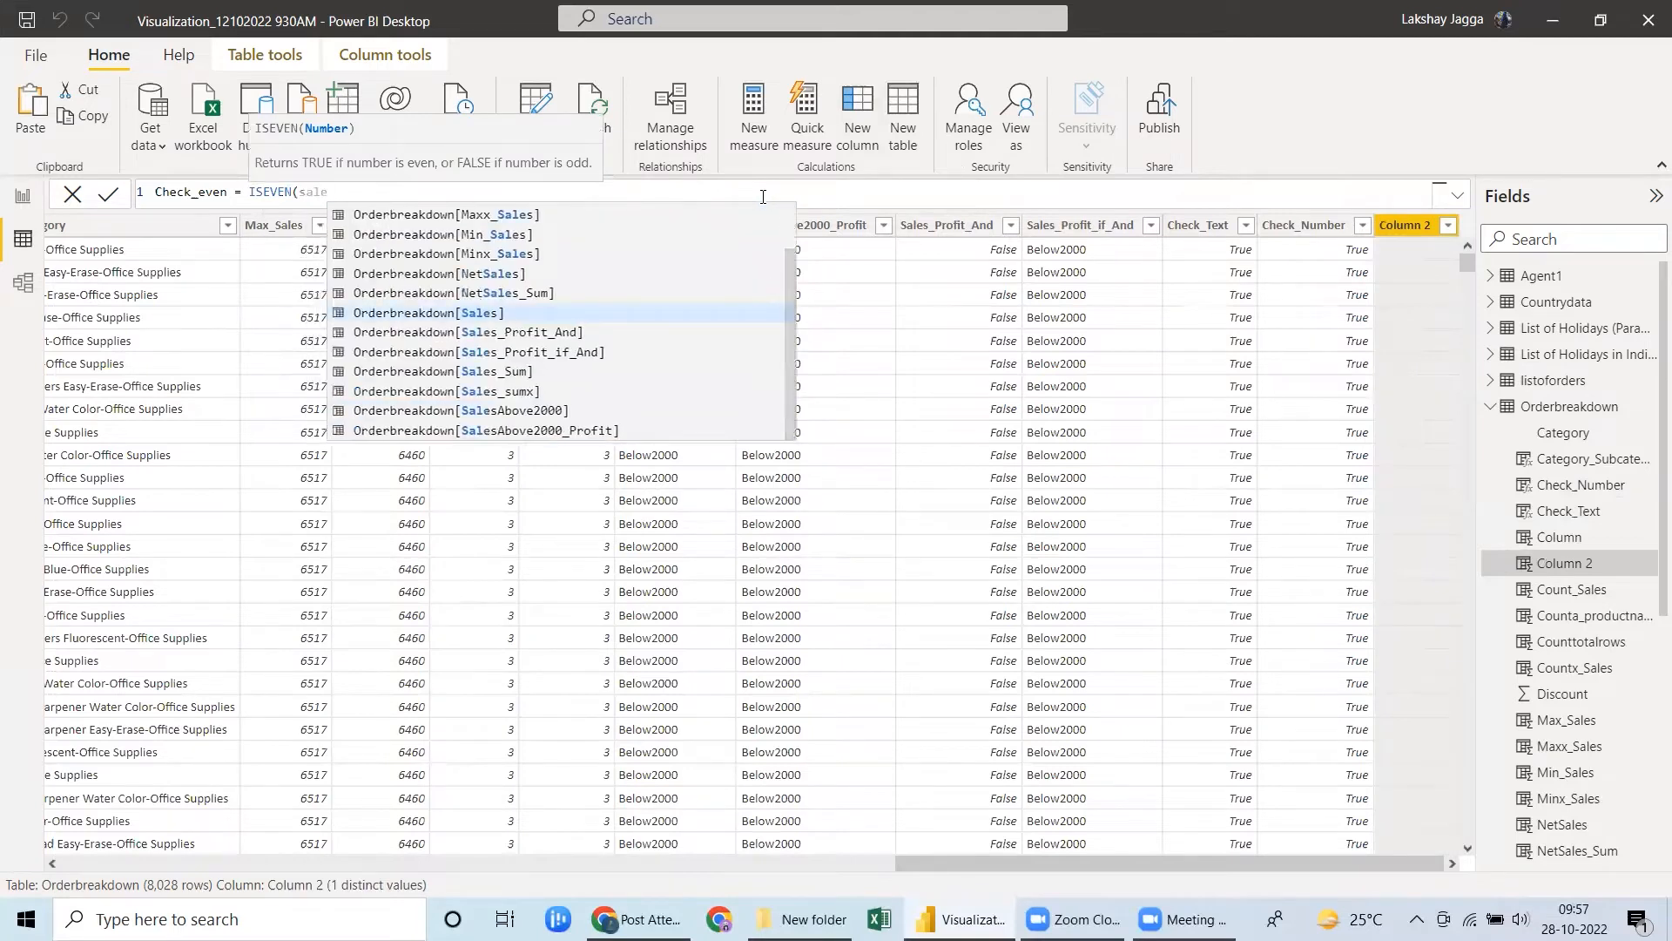
{"action": "key", "text": "Tab"}
{"action": "type", "text": ")"}
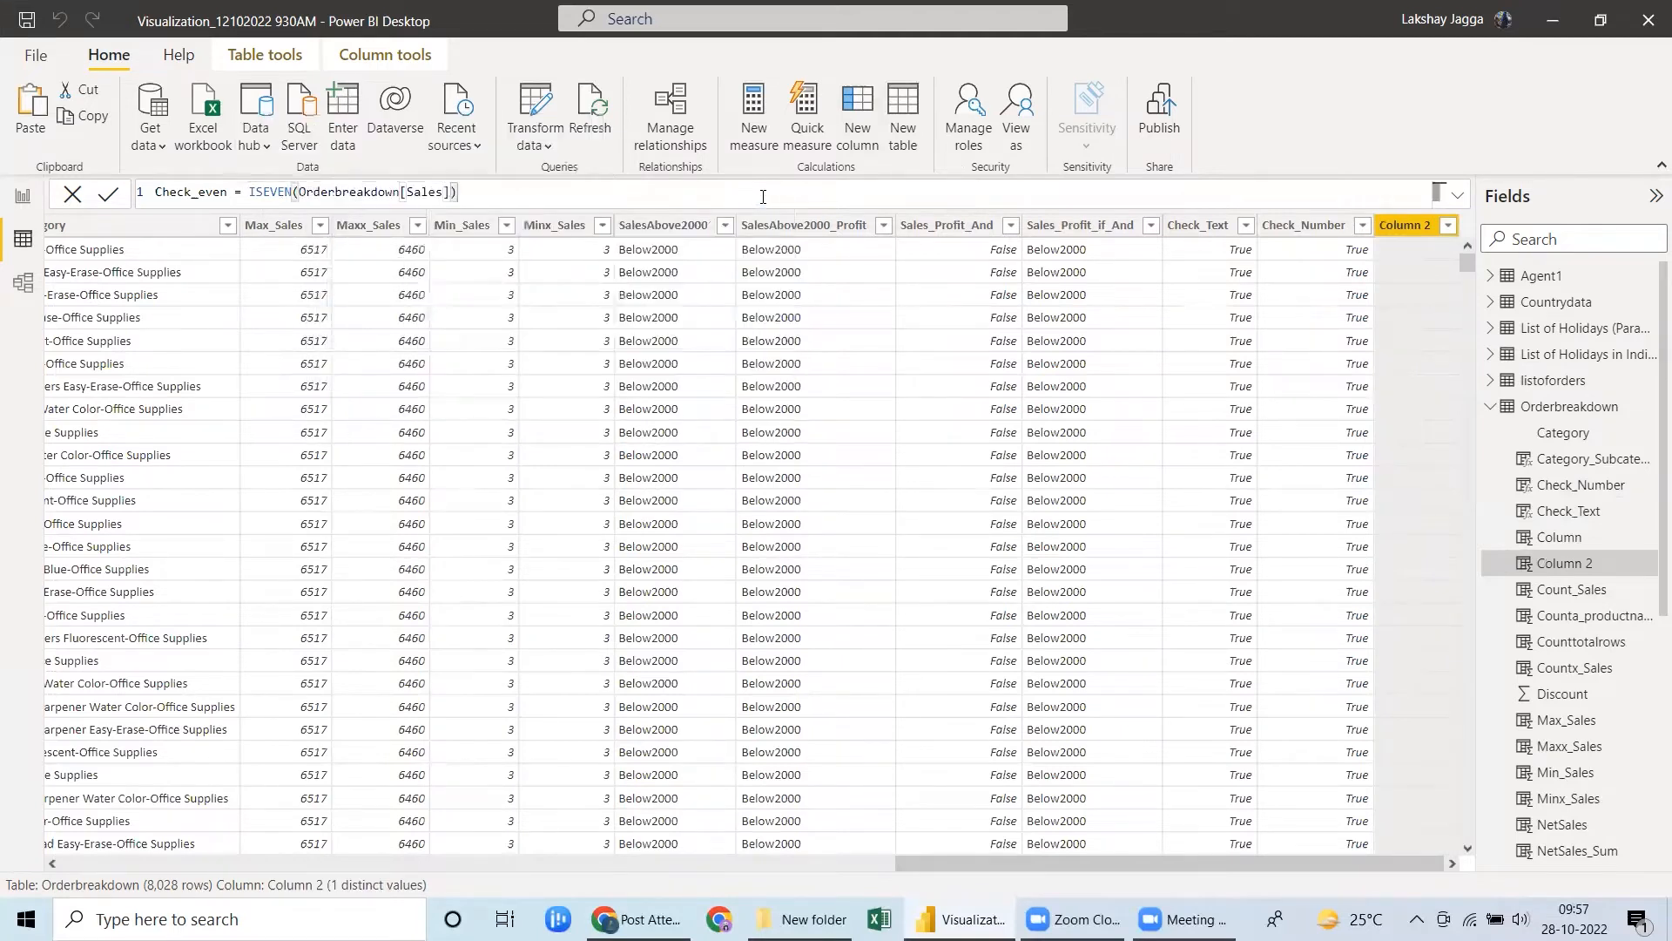
{"action": "key", "text": "Return"}
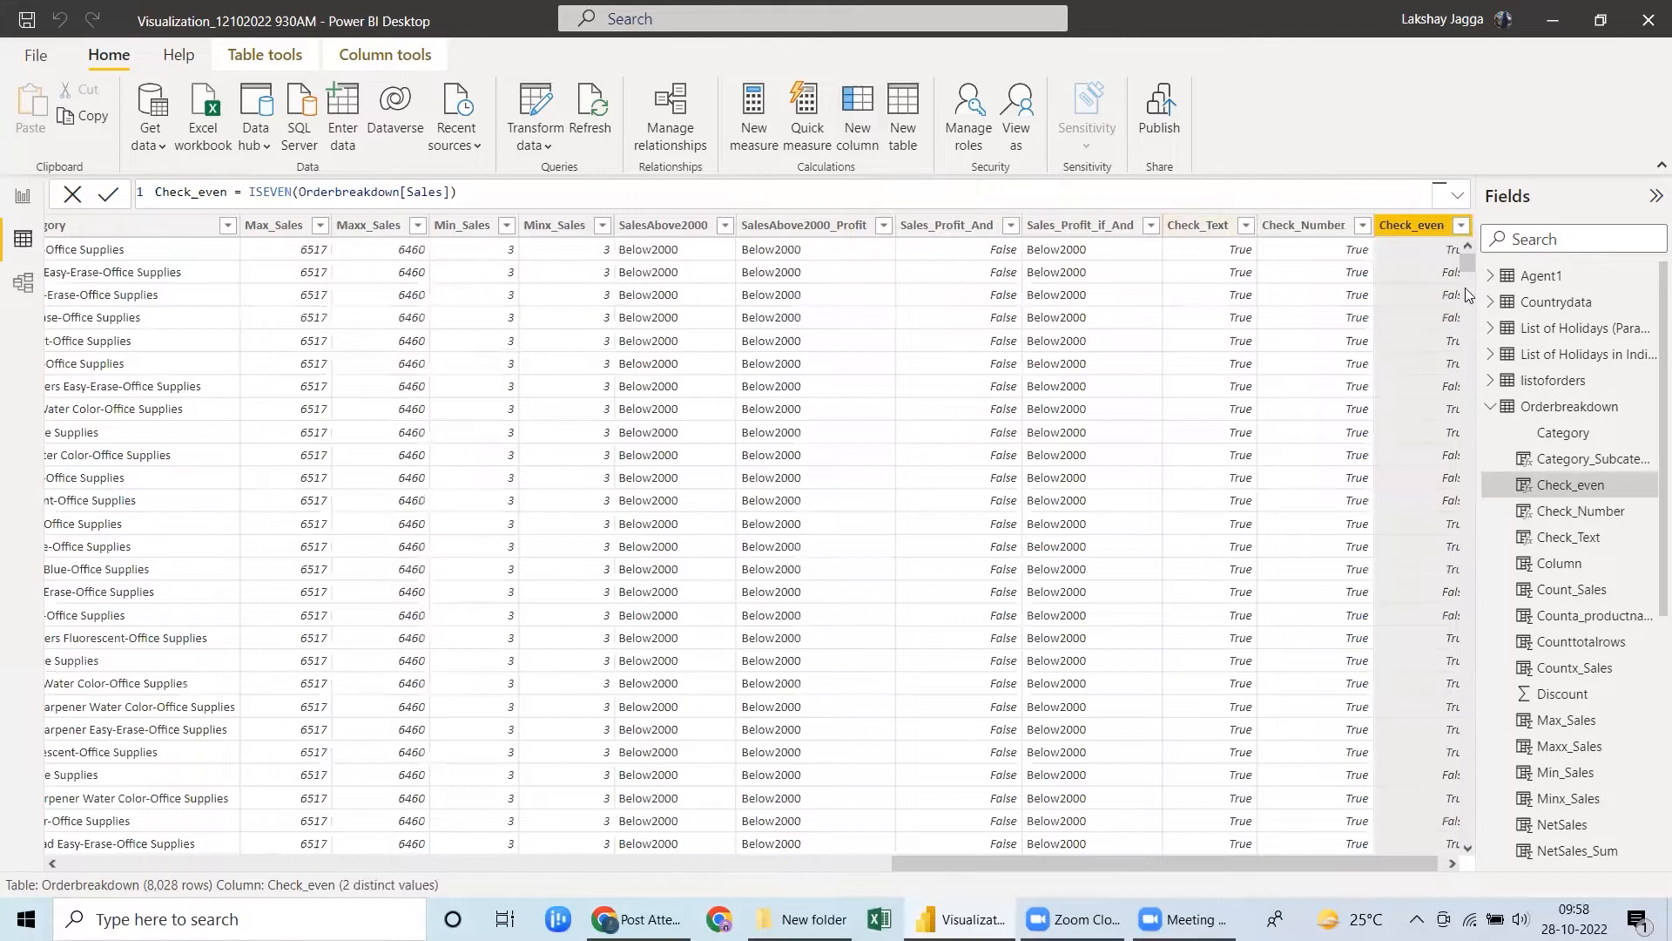
{"action": "left_click", "coordinate": [1449, 864]}
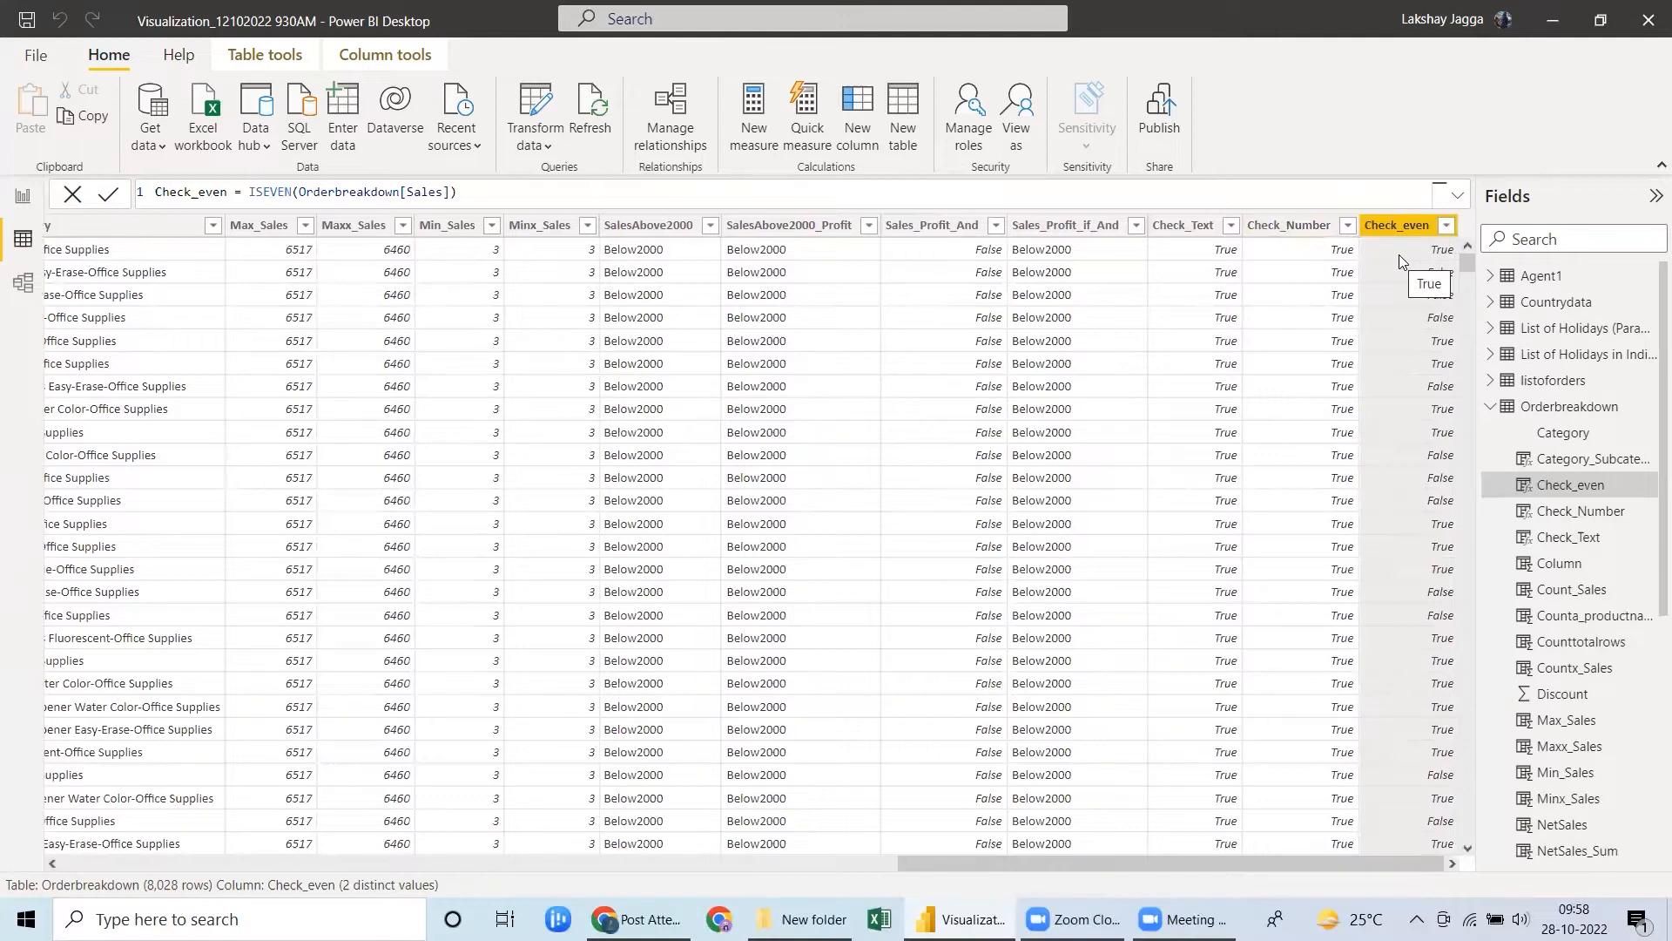
Add a calculated column Check_Odd that uses ISODD to test whether Orderbreakdown[Sales] is an odd number.
{"action": "left_click", "coordinate": [862, 133]}
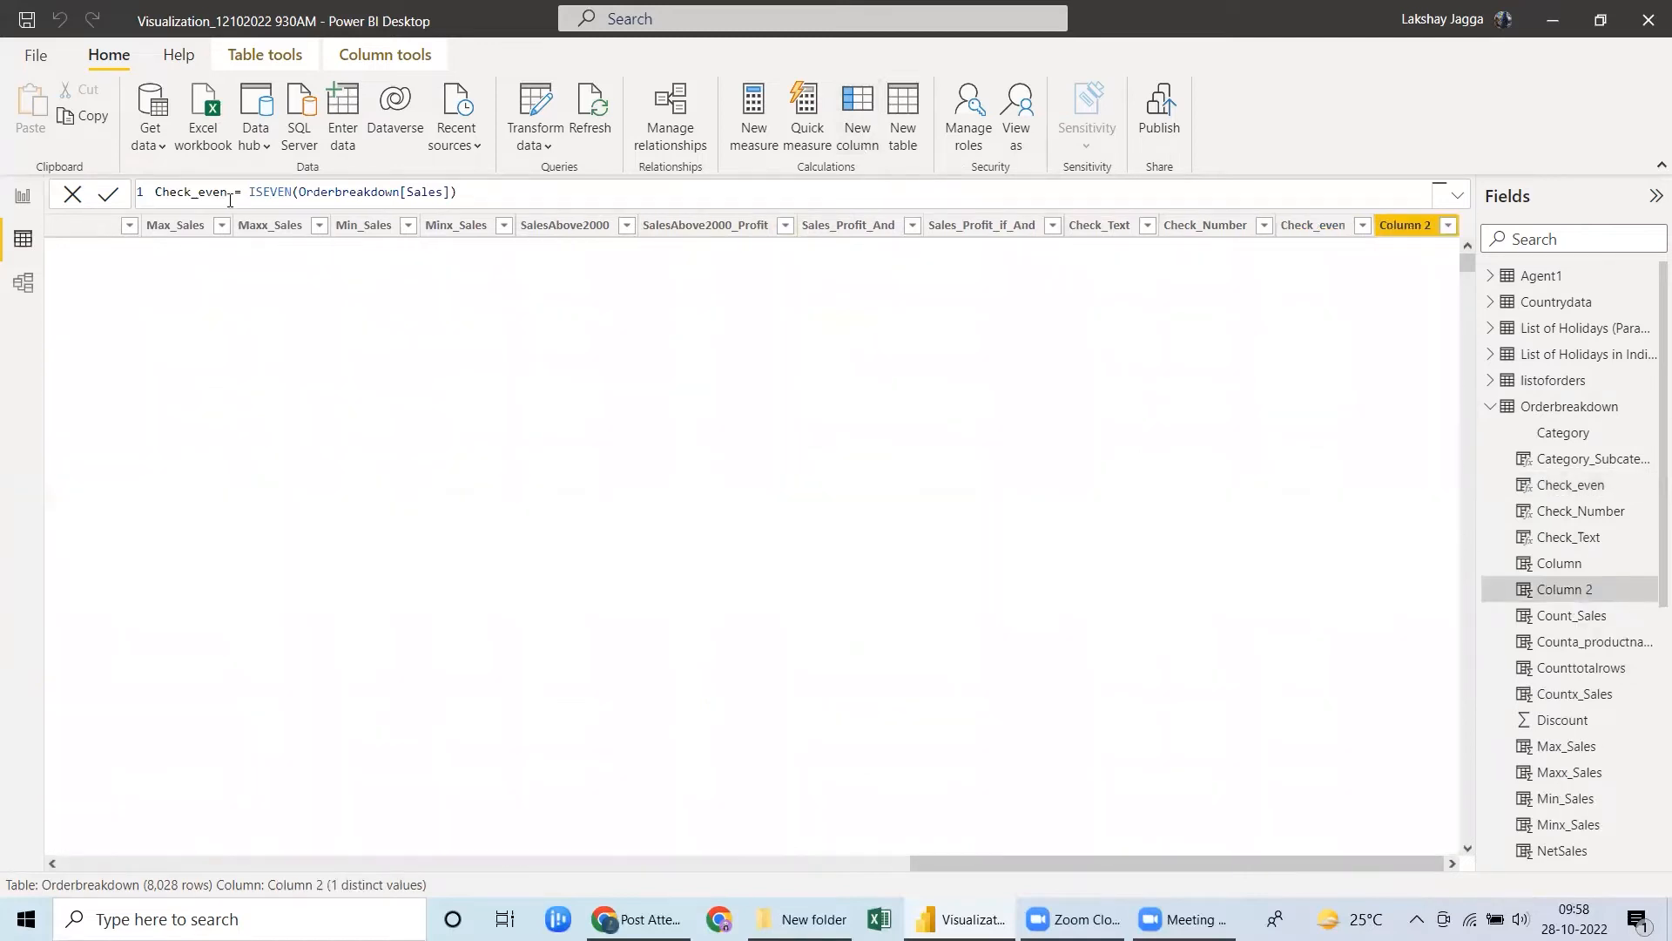
{"action": "key", "text": "ctrl+a"}
{"action": "type", "text": "Check_Odd"}
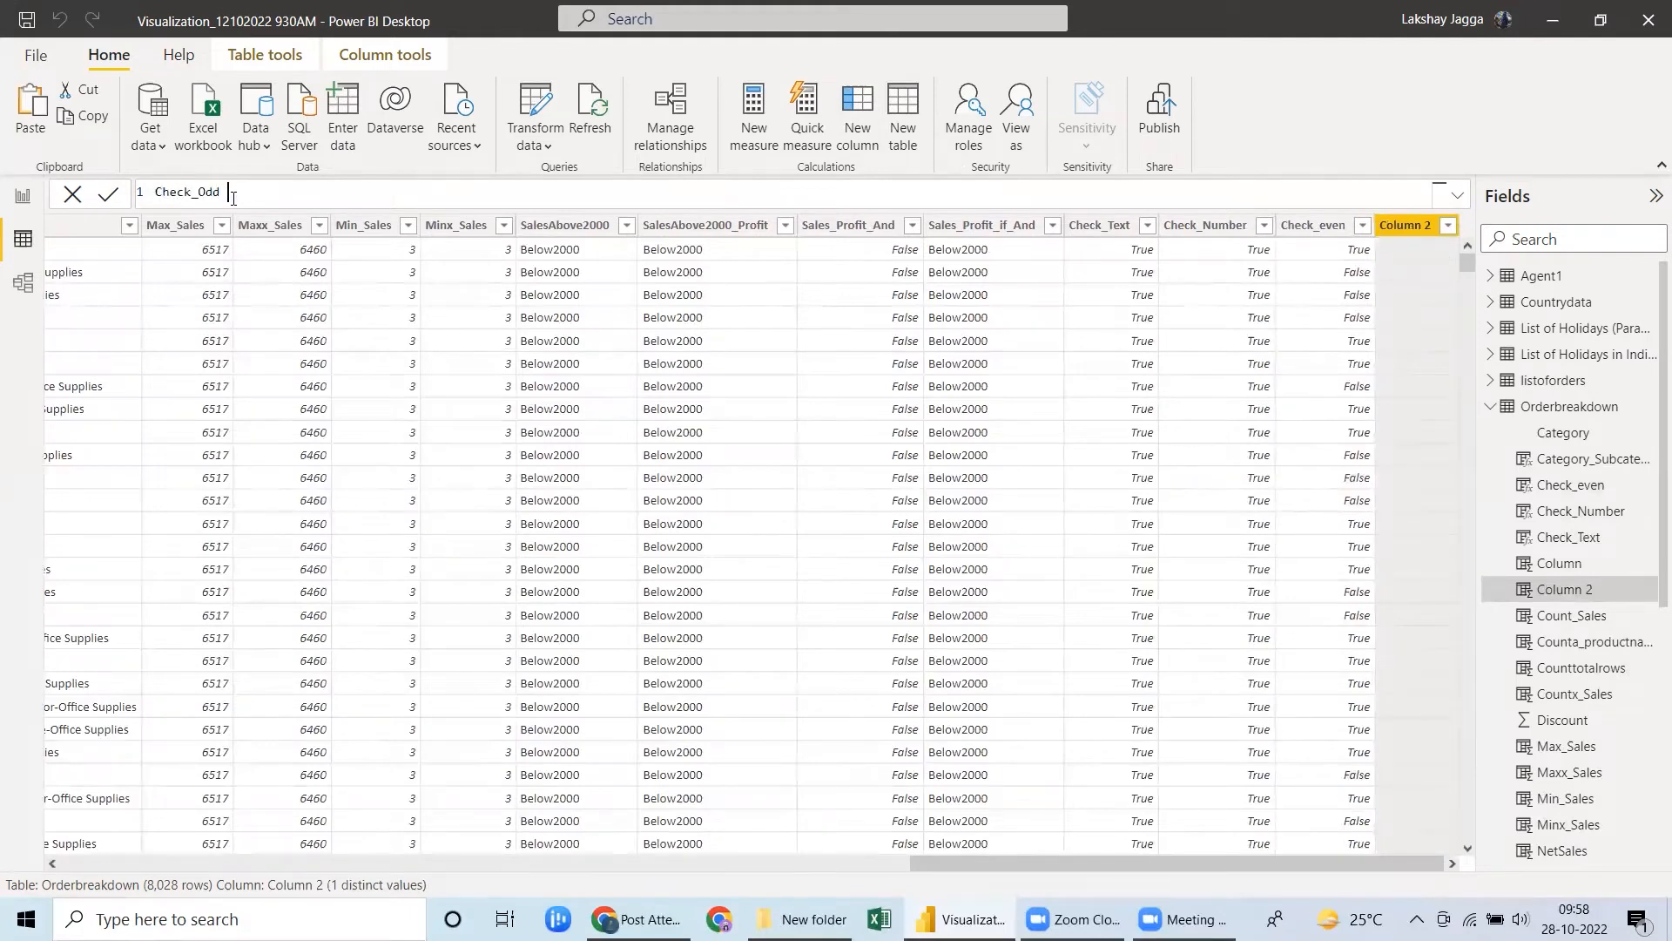
{"action": "type", "text": " = ISODD("}
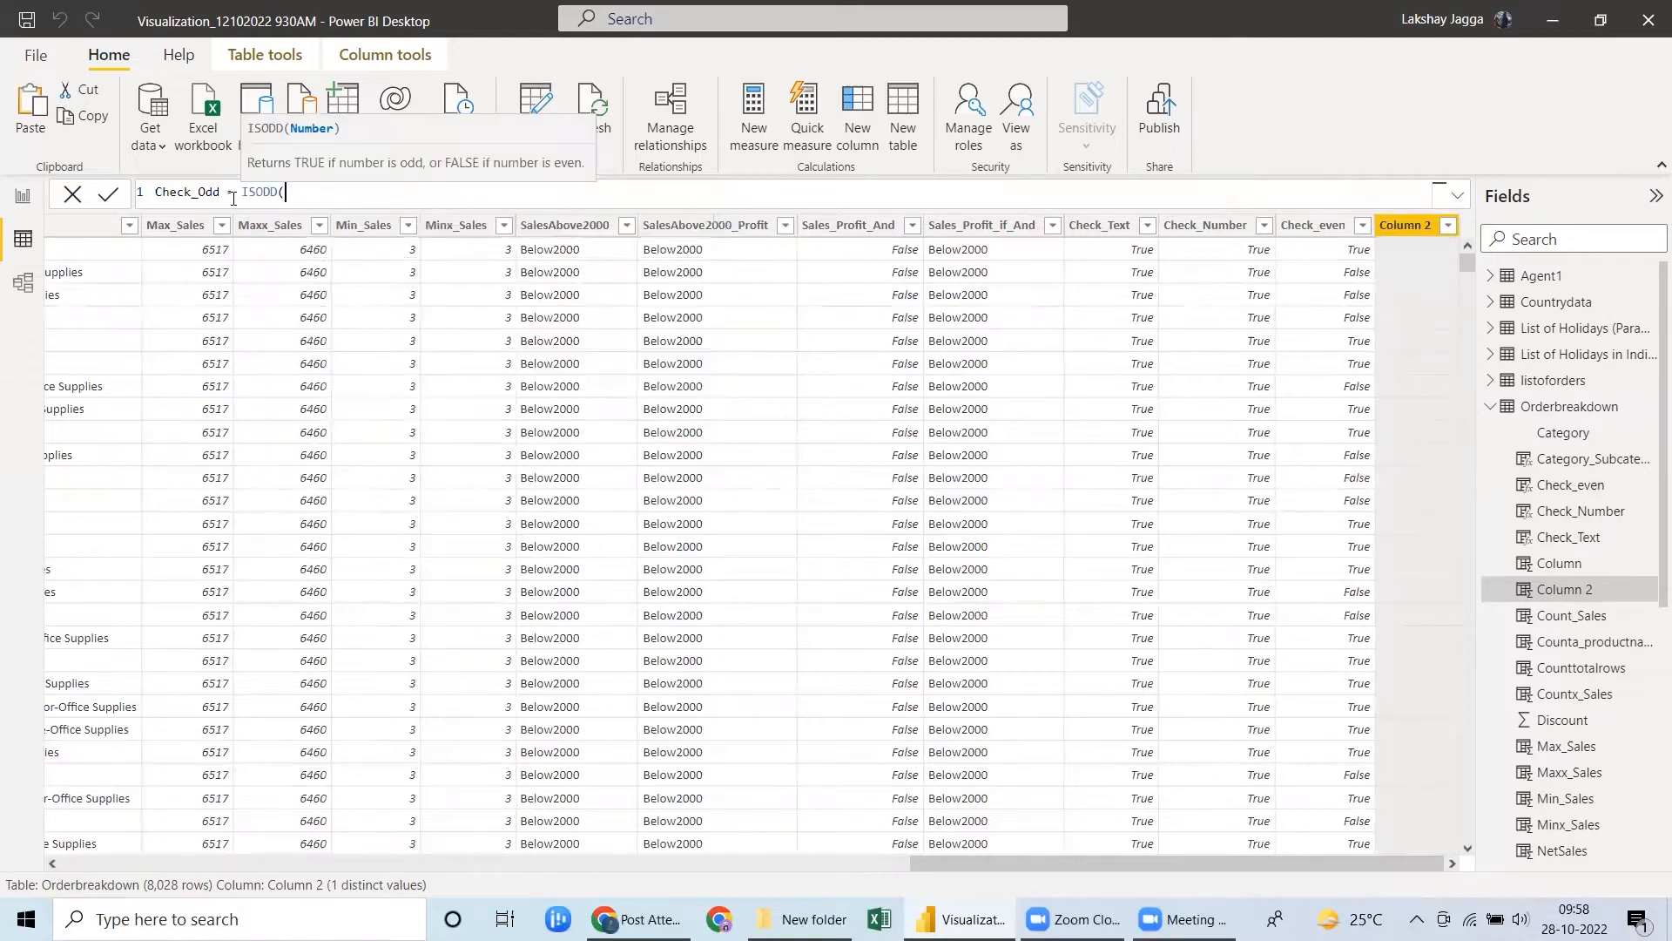
{"action": "type", "text": "Orderbreakdown[Sales]"}
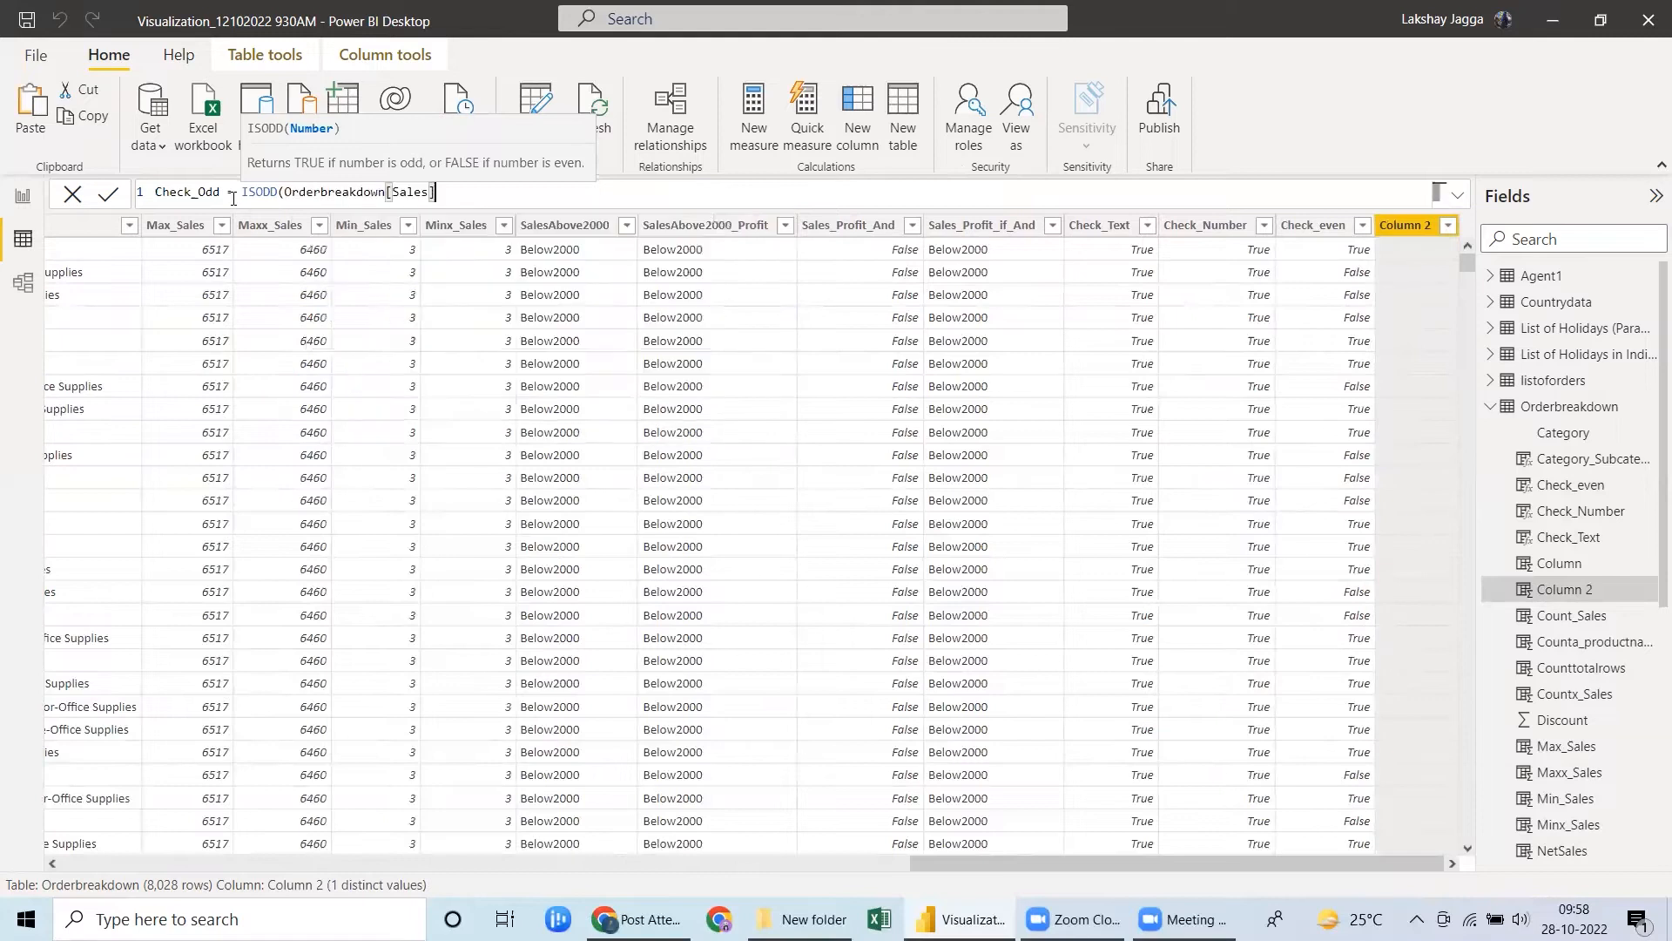
{"action": "type", "text": ")"}
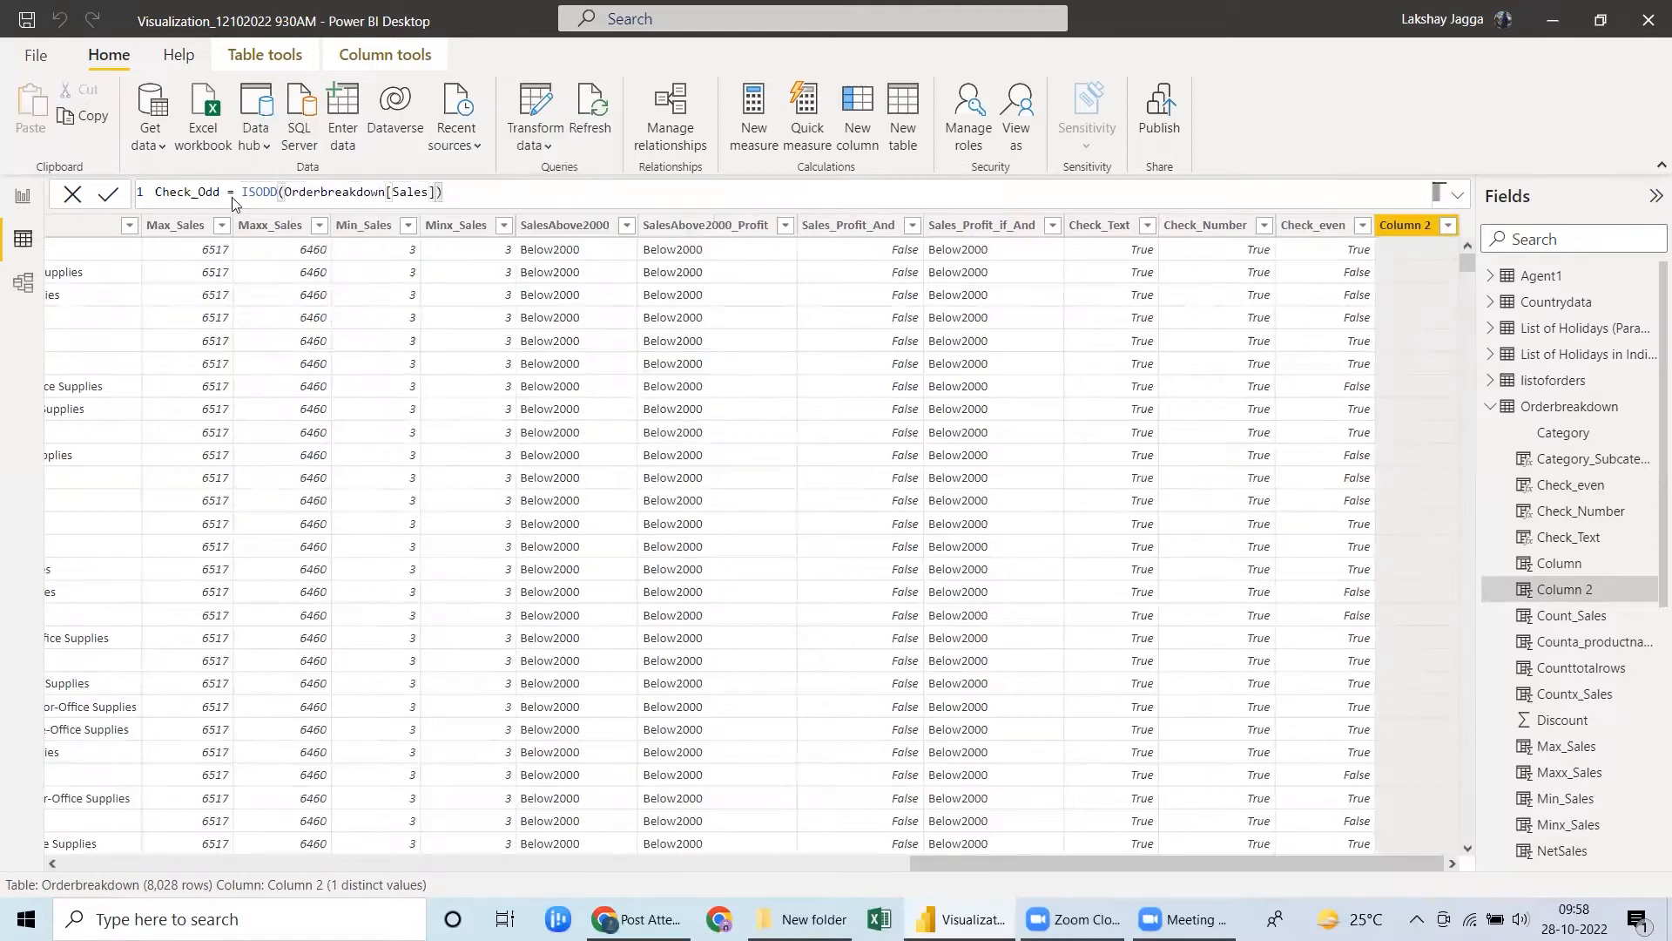
{"action": "key", "text": "Return"}
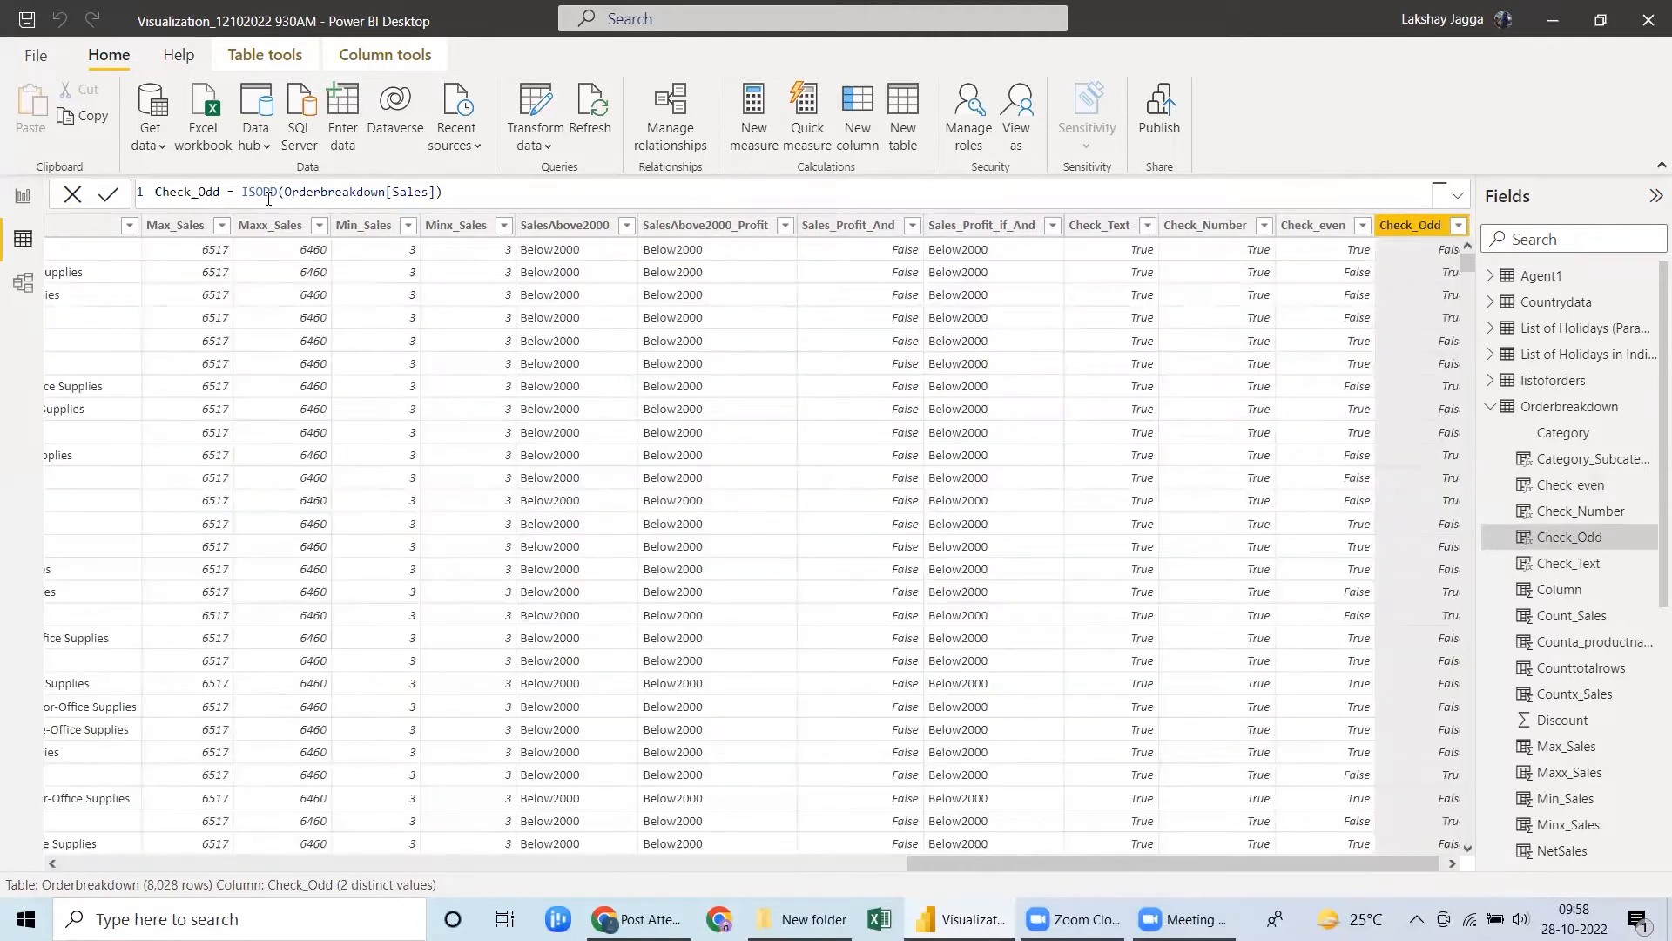
{"action": "left_click", "coordinate": [1449, 865]}
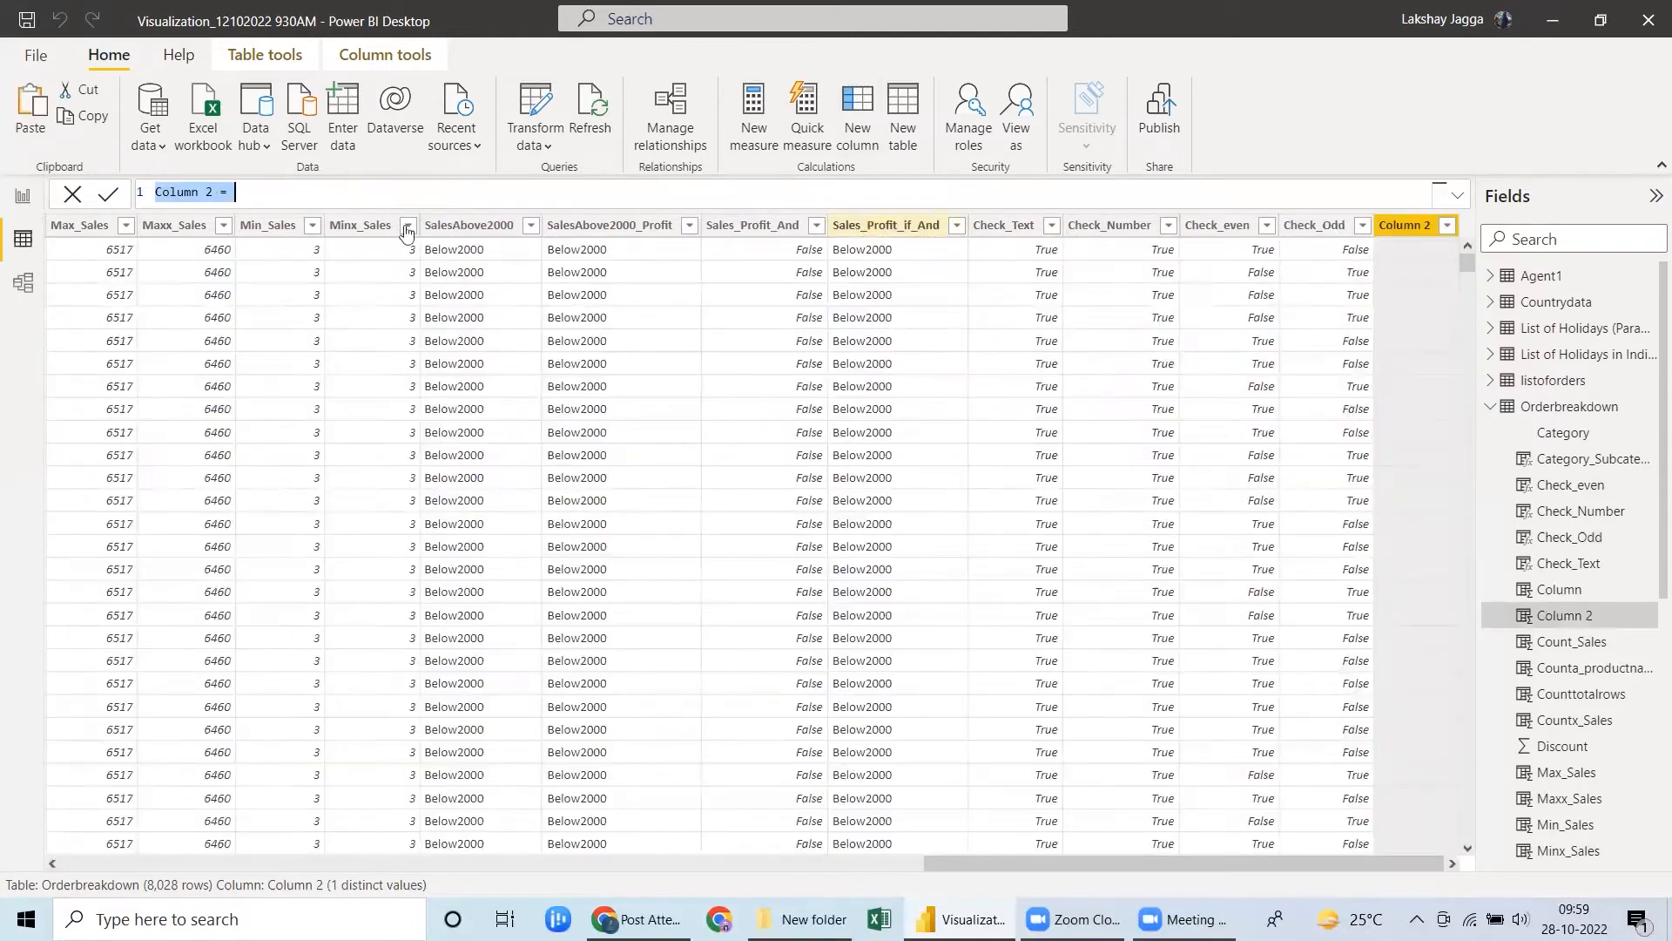
Add a calculated column Check_Error that uses ISERROR to test whether Orderbreakdown[Sales_Profit_And] is an error.
{"action": "type", "text": "C"}
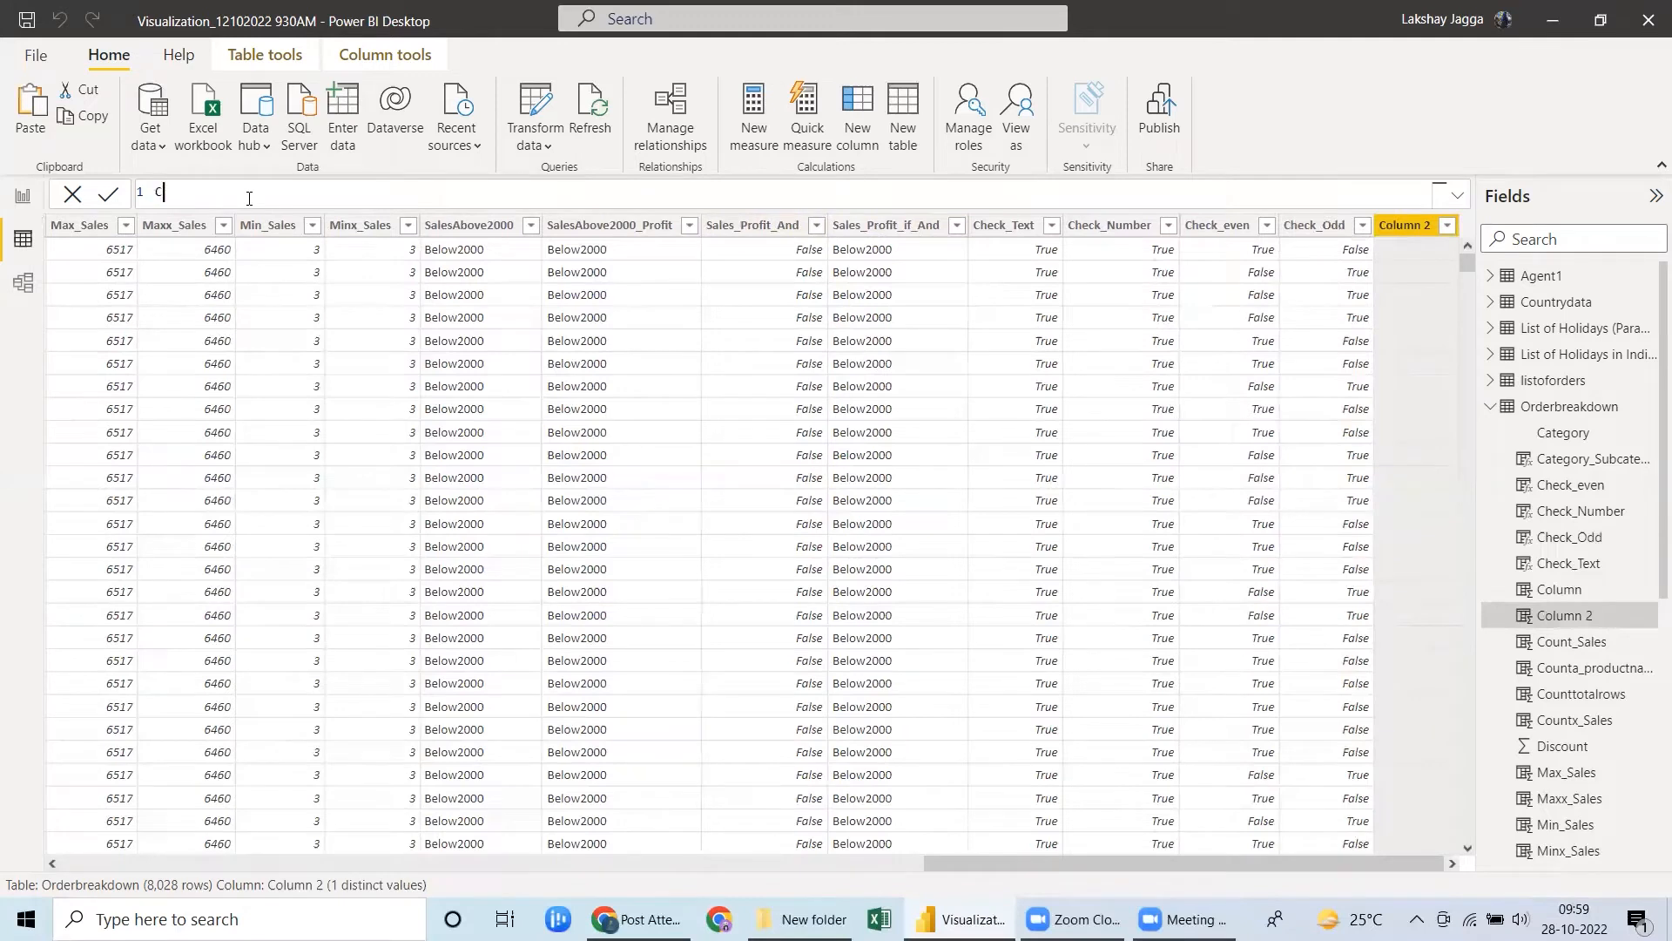
{"action": "type", "text": "heck_Error = ise"}
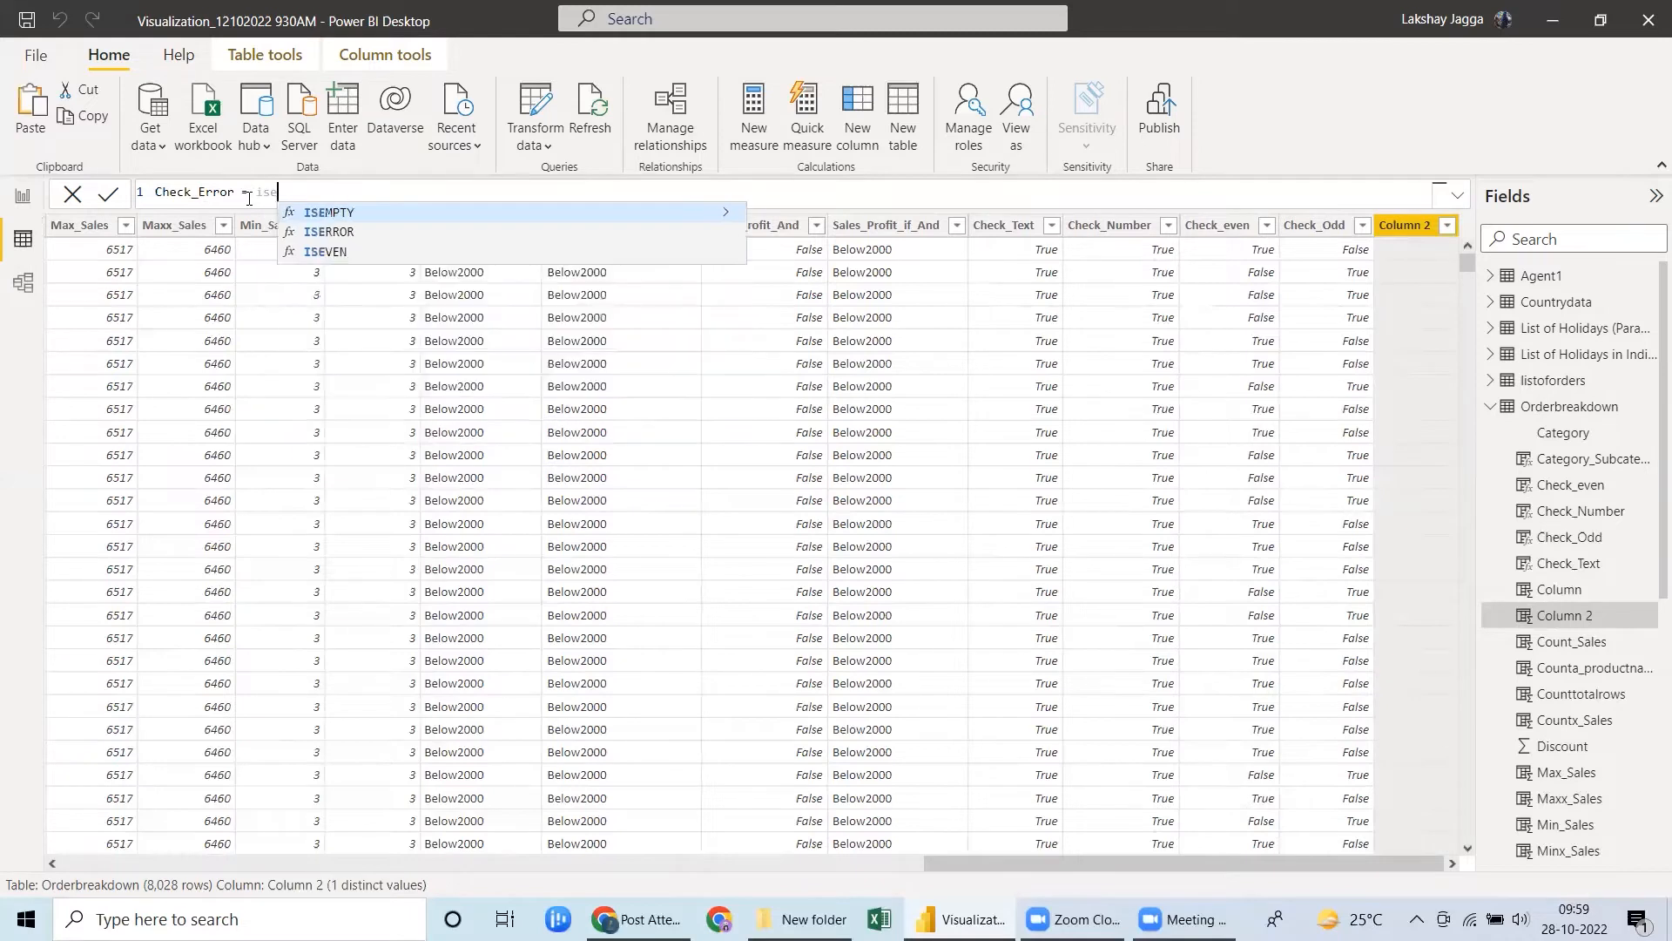
{"action": "key", "text": "Down"}
{"action": "key", "text": "Tab"}
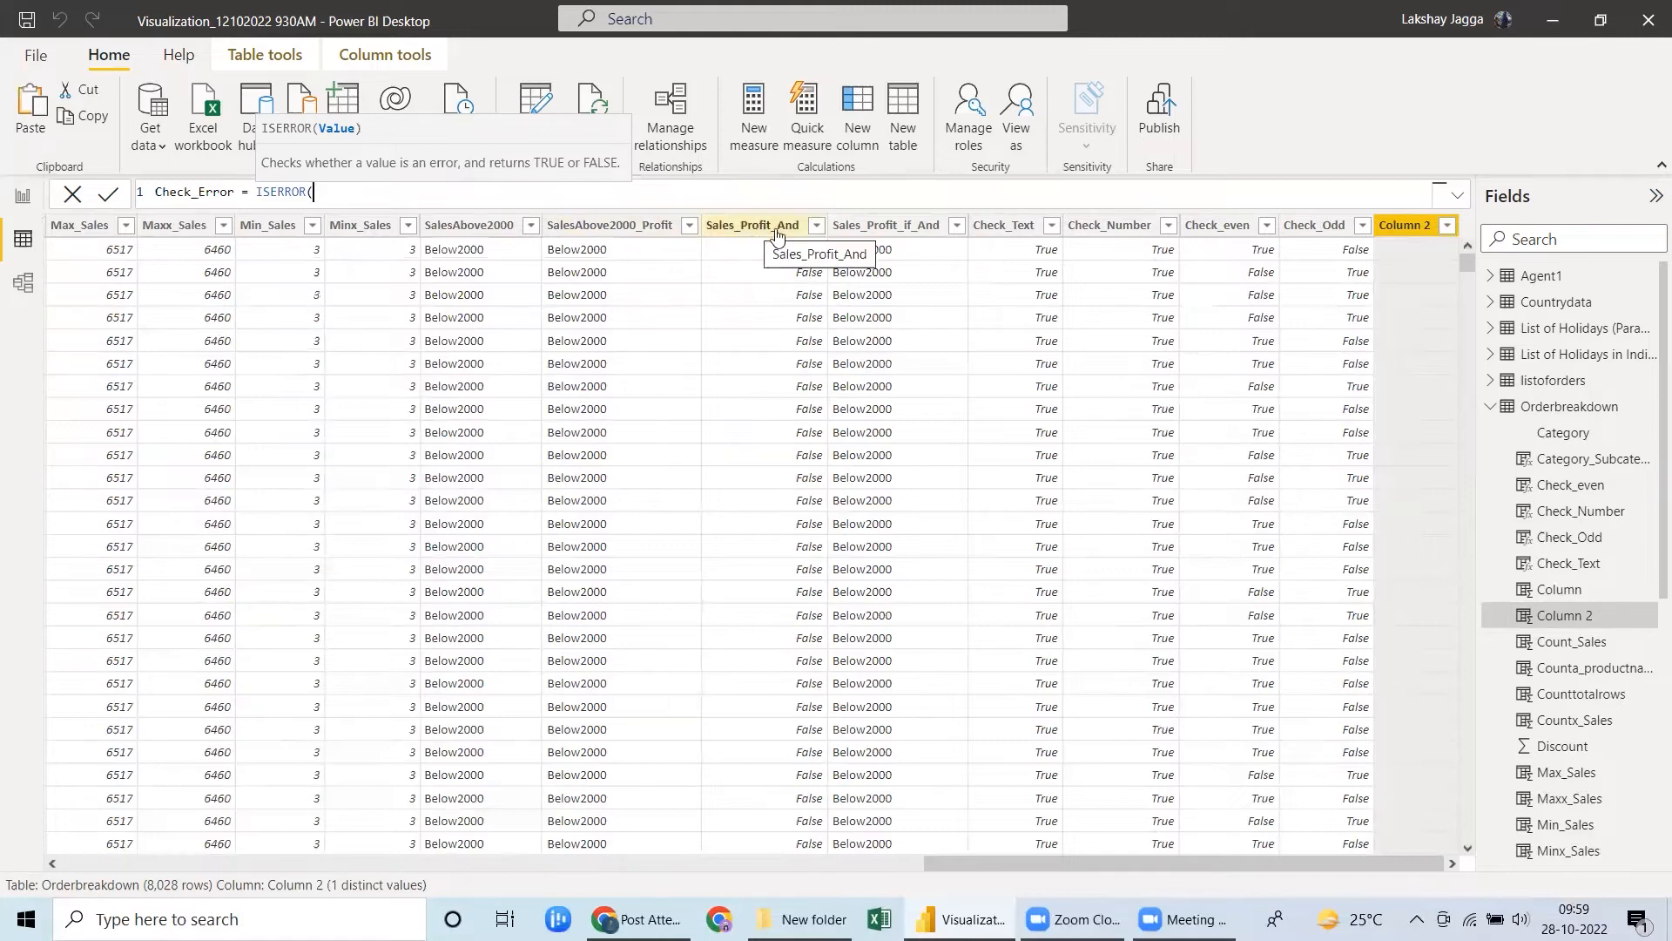
{"action": "type", "text": "sales"}
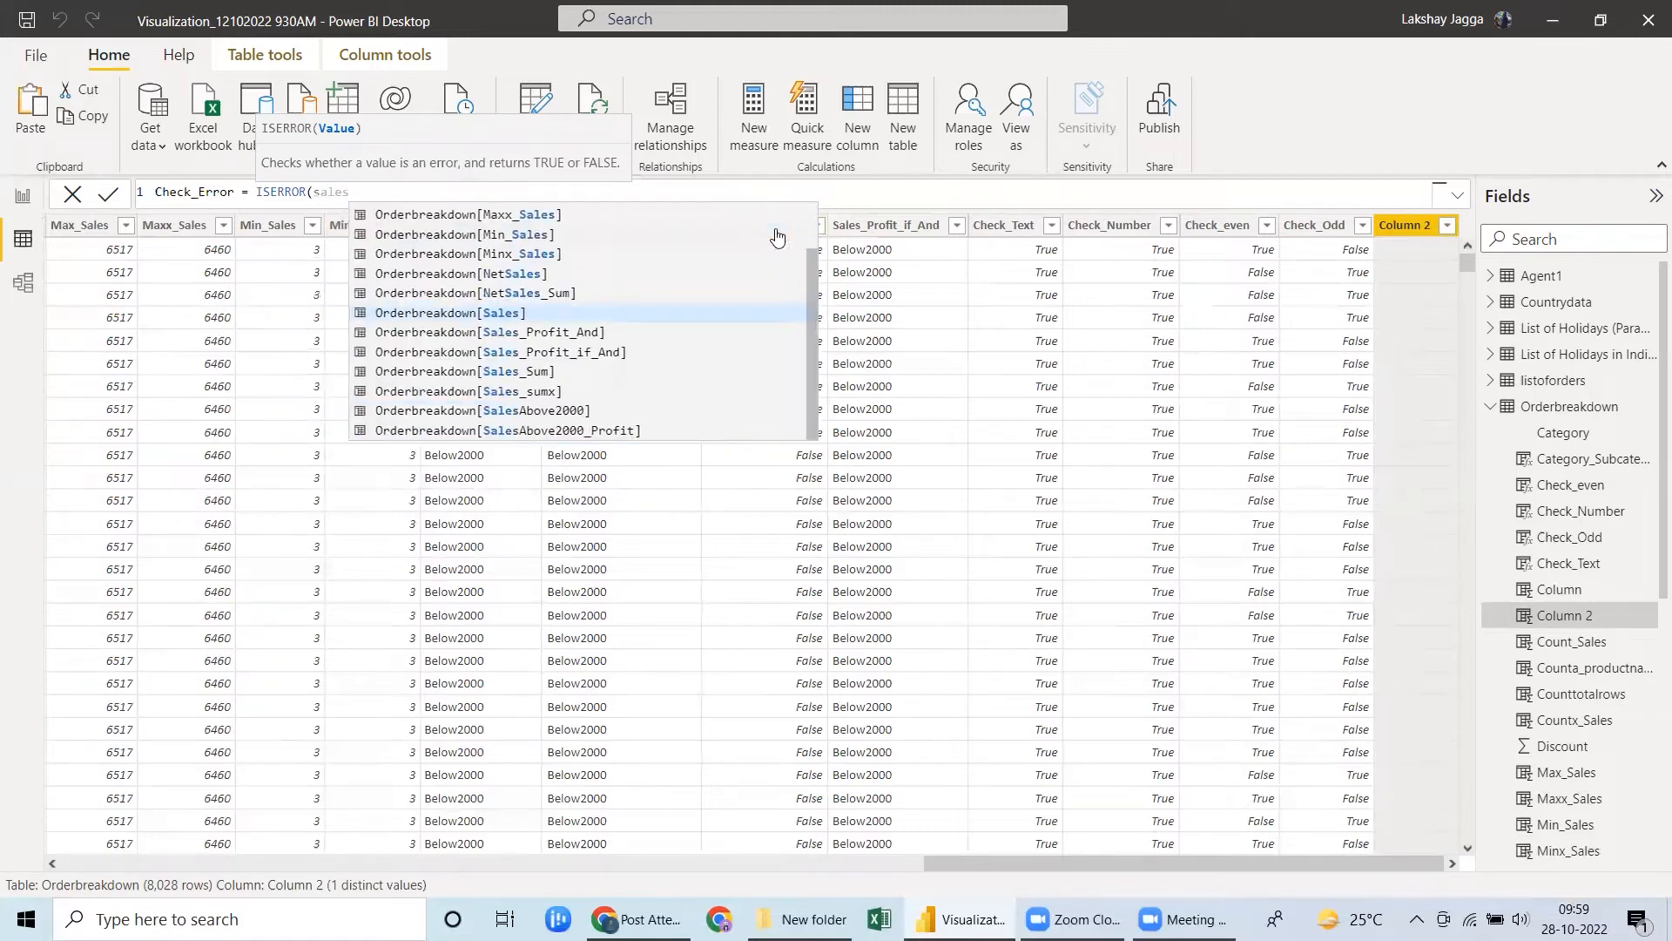
{"action": "key", "text": "Down"}
{"action": "key", "text": "Tab"}
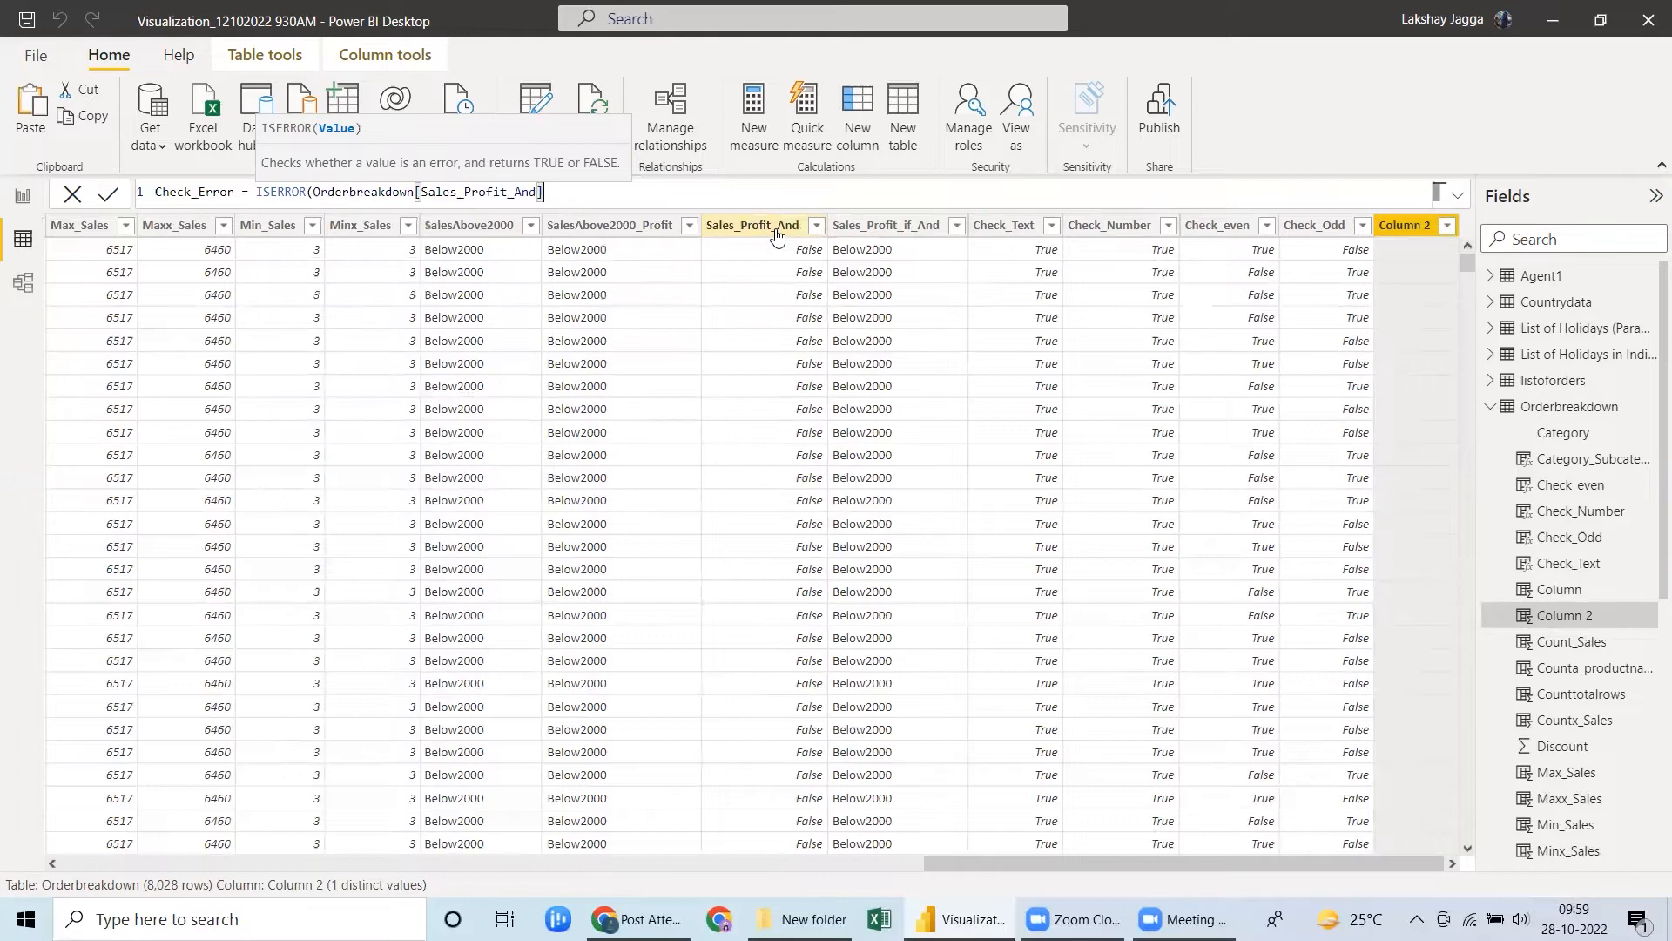
{"action": "type", "text": ")"}
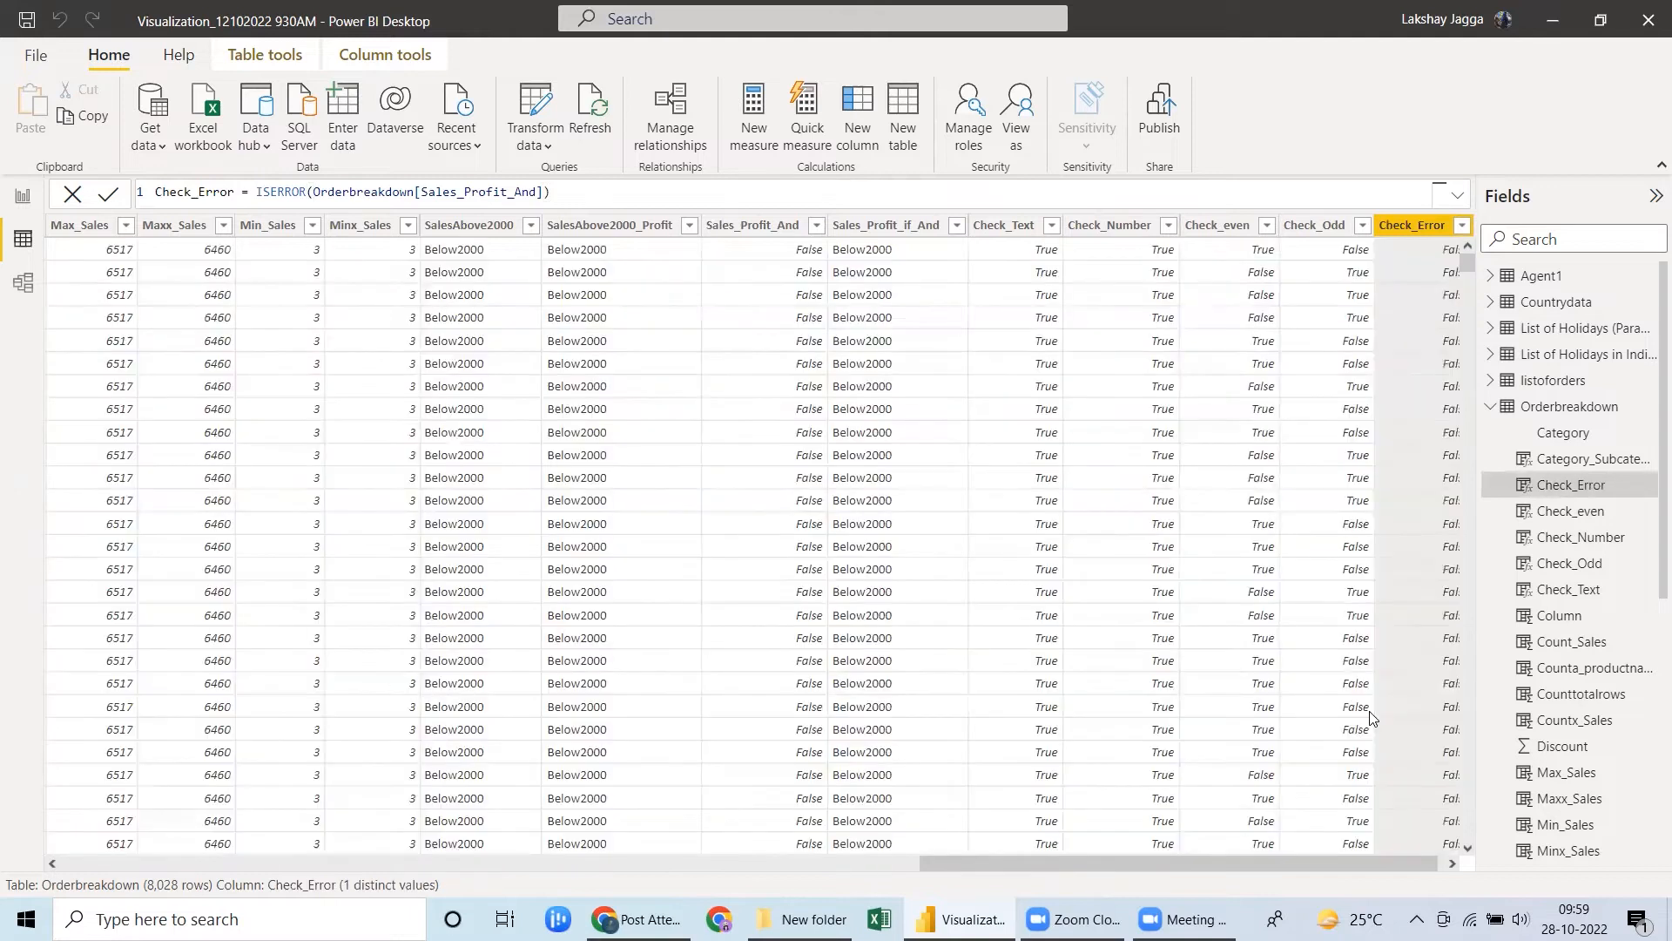
{"action": "left_click", "coordinate": [1451, 864]}
{"action": "left_click", "coordinate": [1451, 863]}
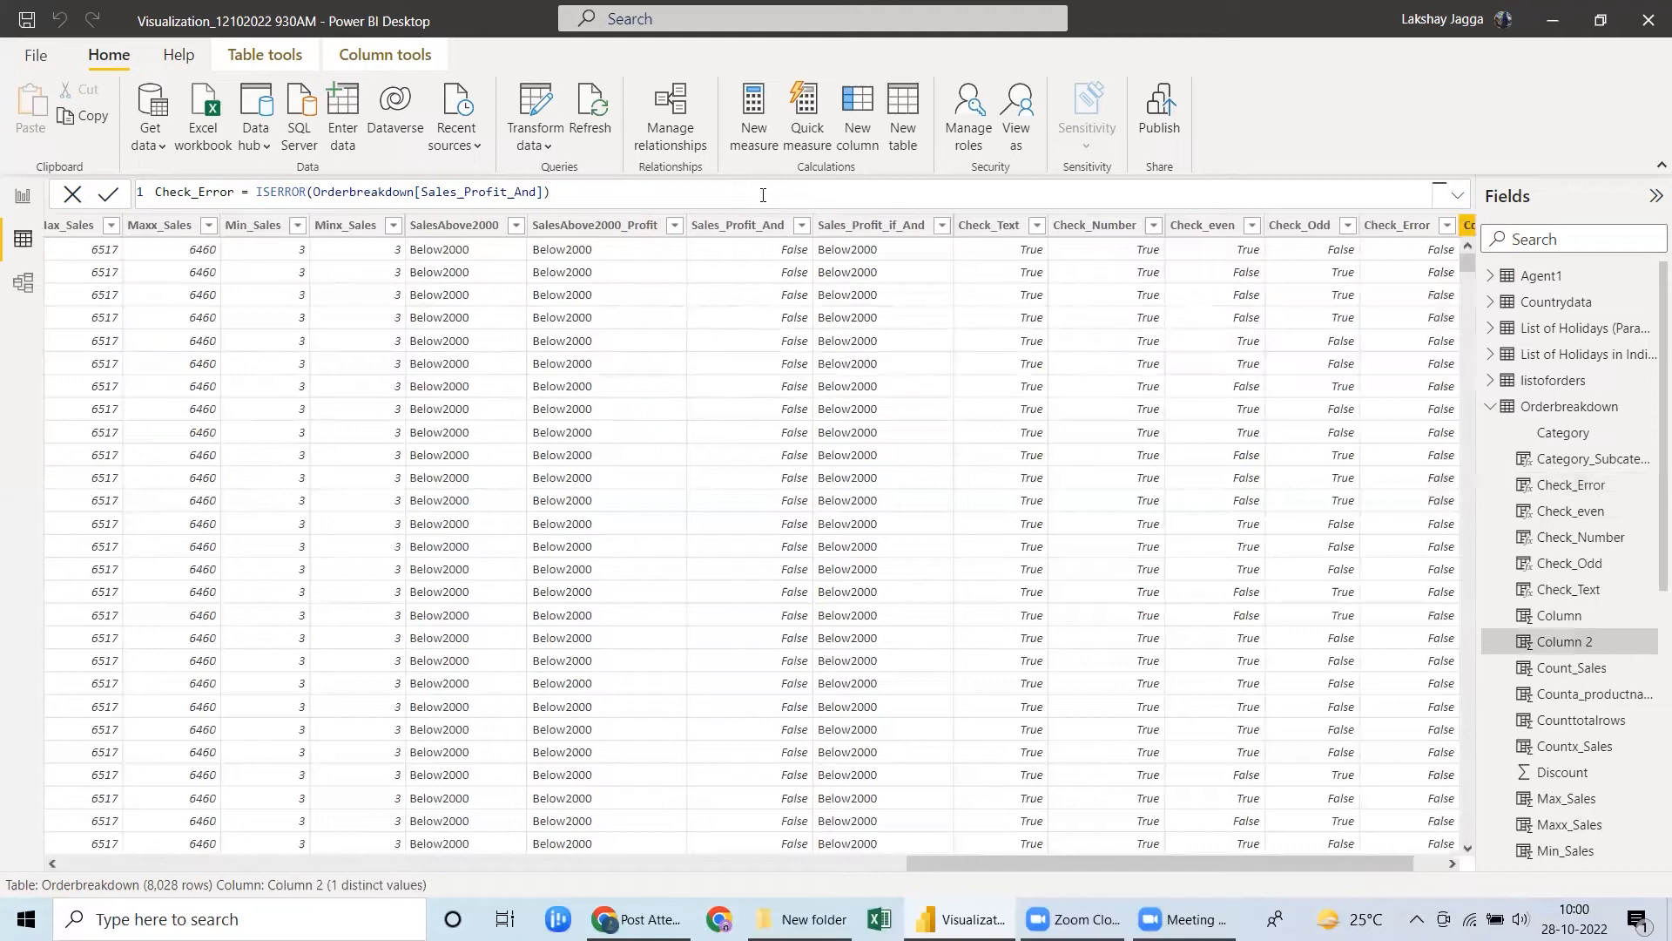
Add a calculated column Check_Blank that uses ISBLANK to test whether Orderbreakdown[Sales] is blank.
{"action": "type", "text": "Ch"}
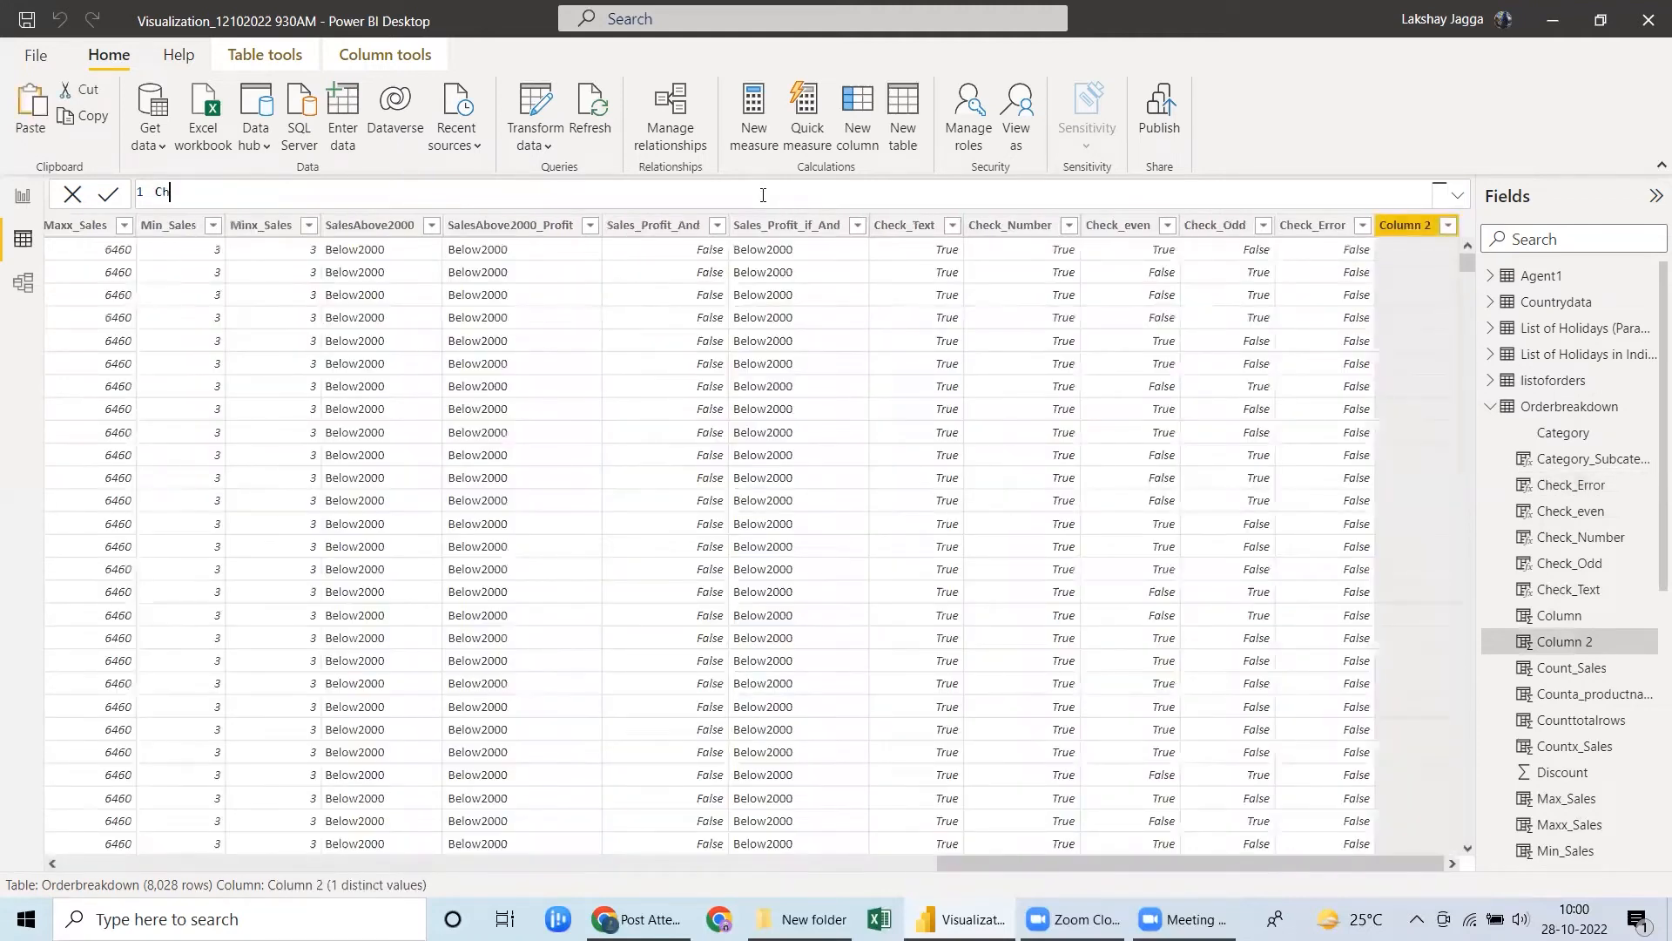
{"action": "type", "text": "eck_Blank = isb"}
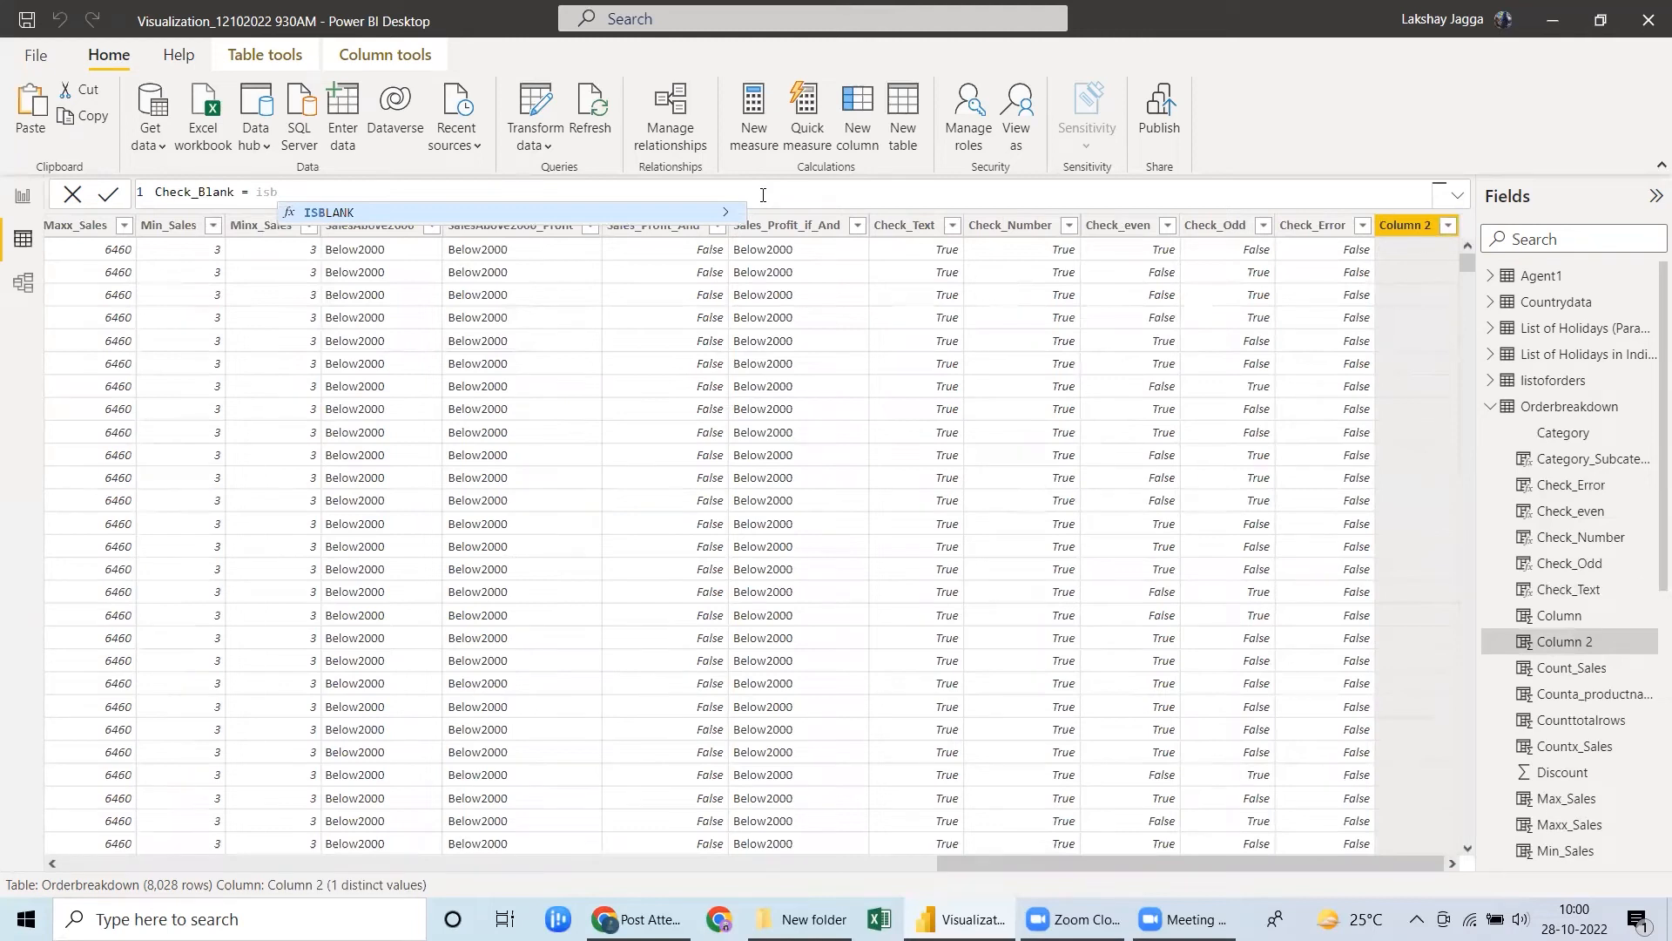
{"action": "key", "text": "Tab"}
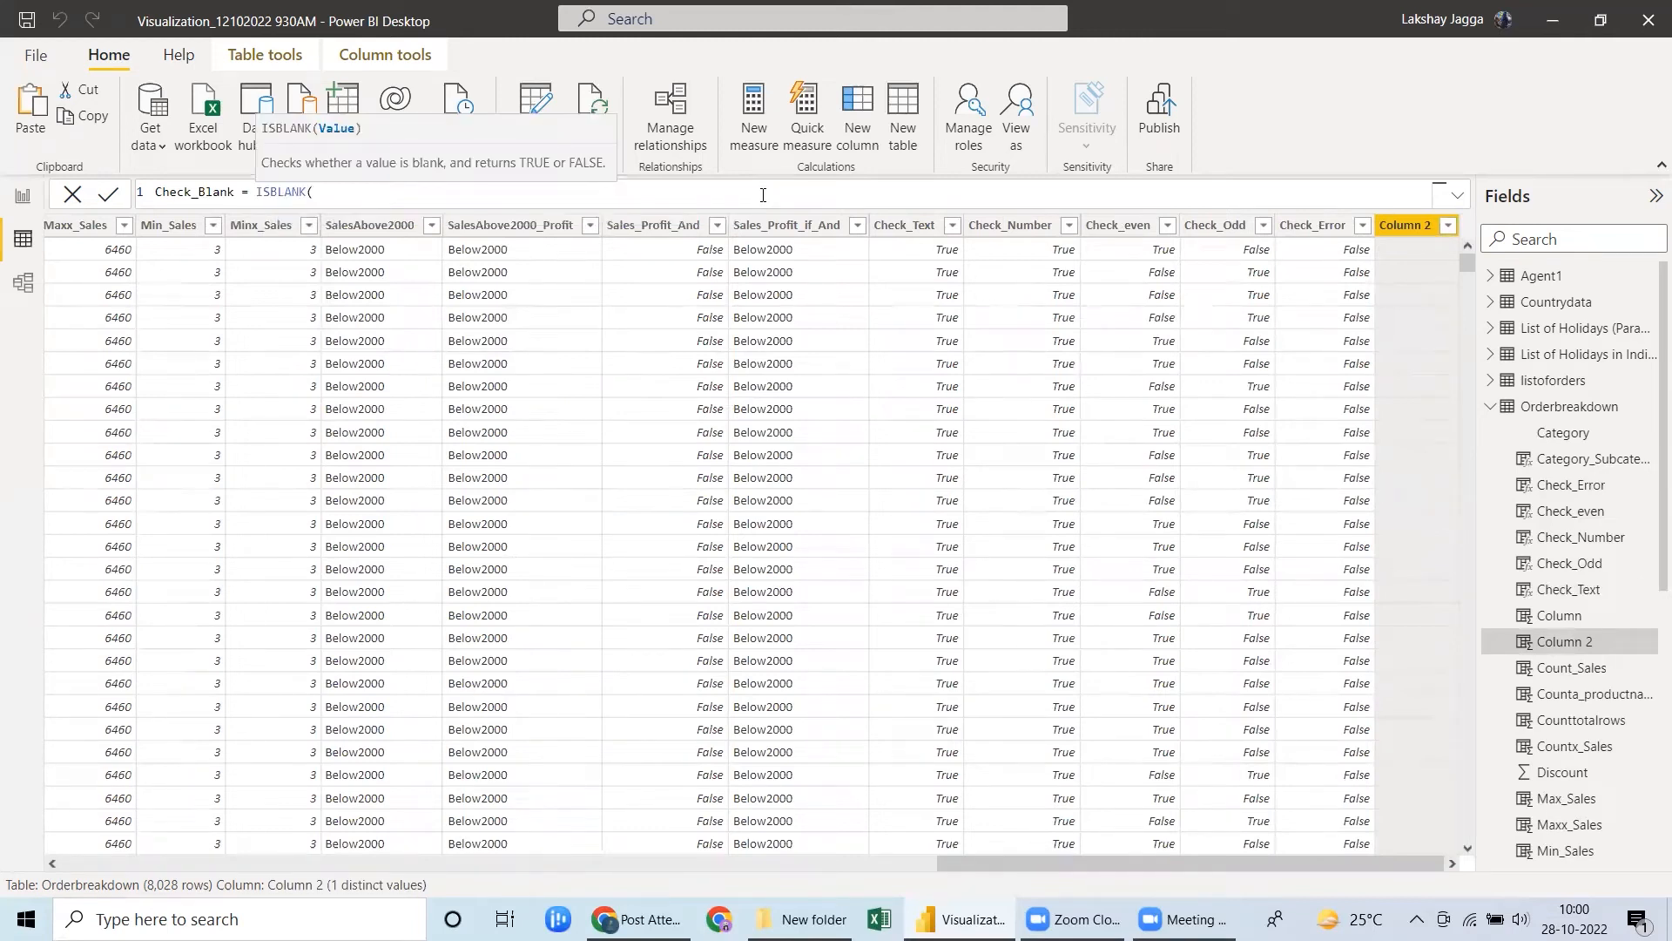
{"action": "type", "text": "sales"}
{"action": "key", "text": "Tab"}
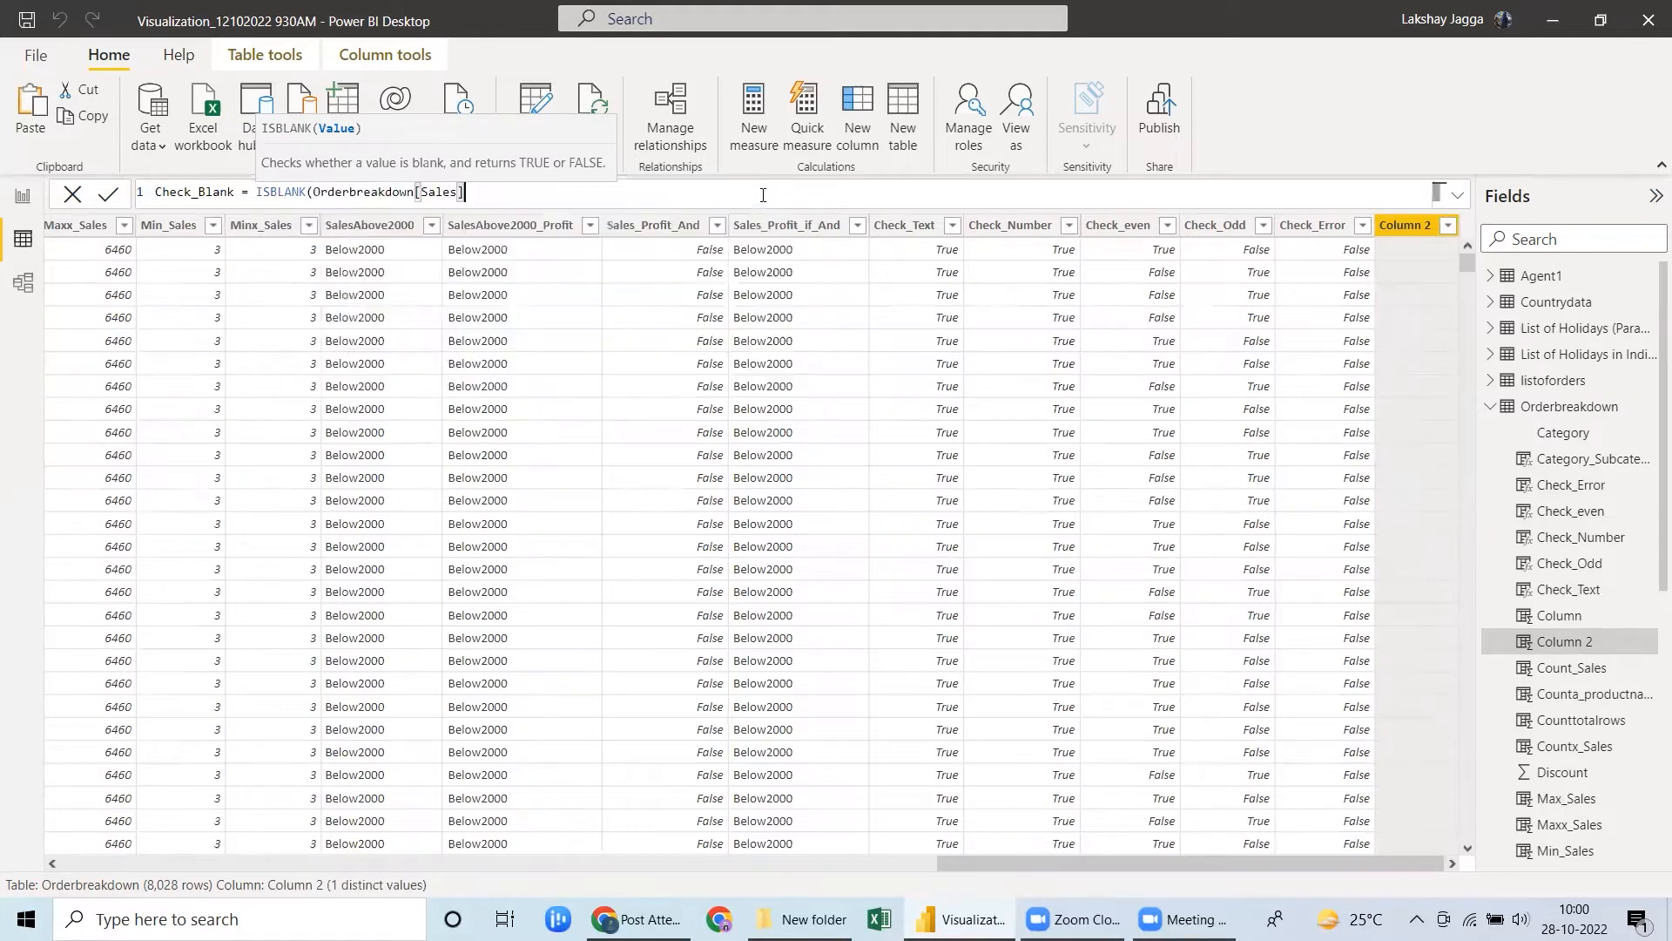
{"action": "type", "text": ")"}
{"action": "key", "text": "Return"}
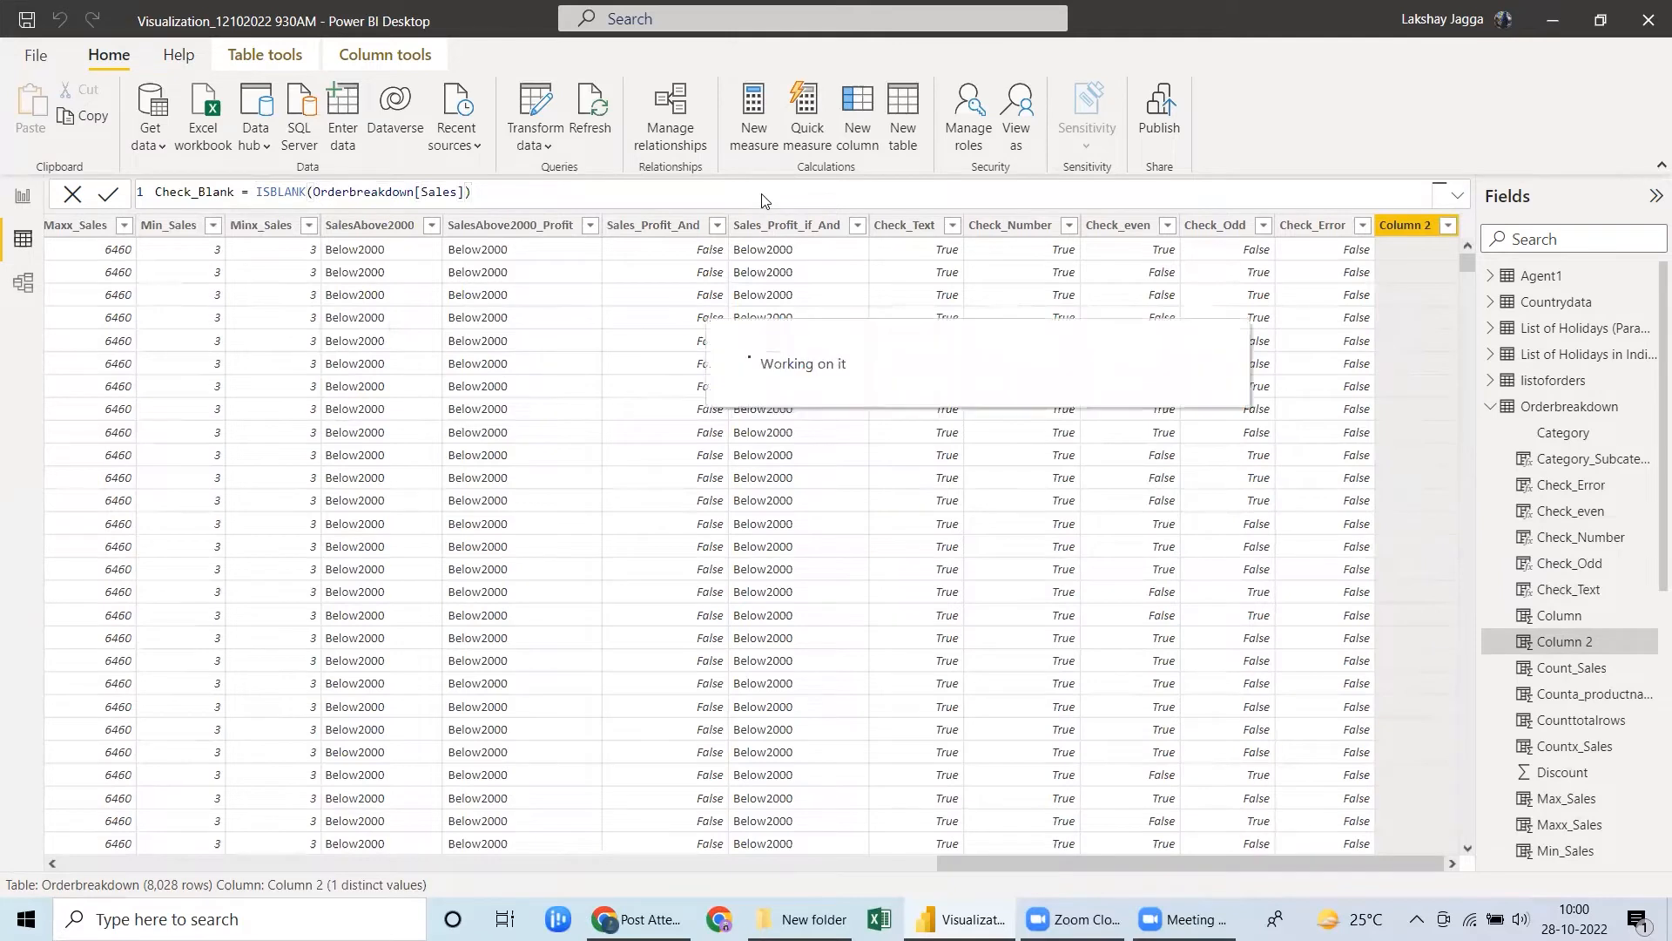
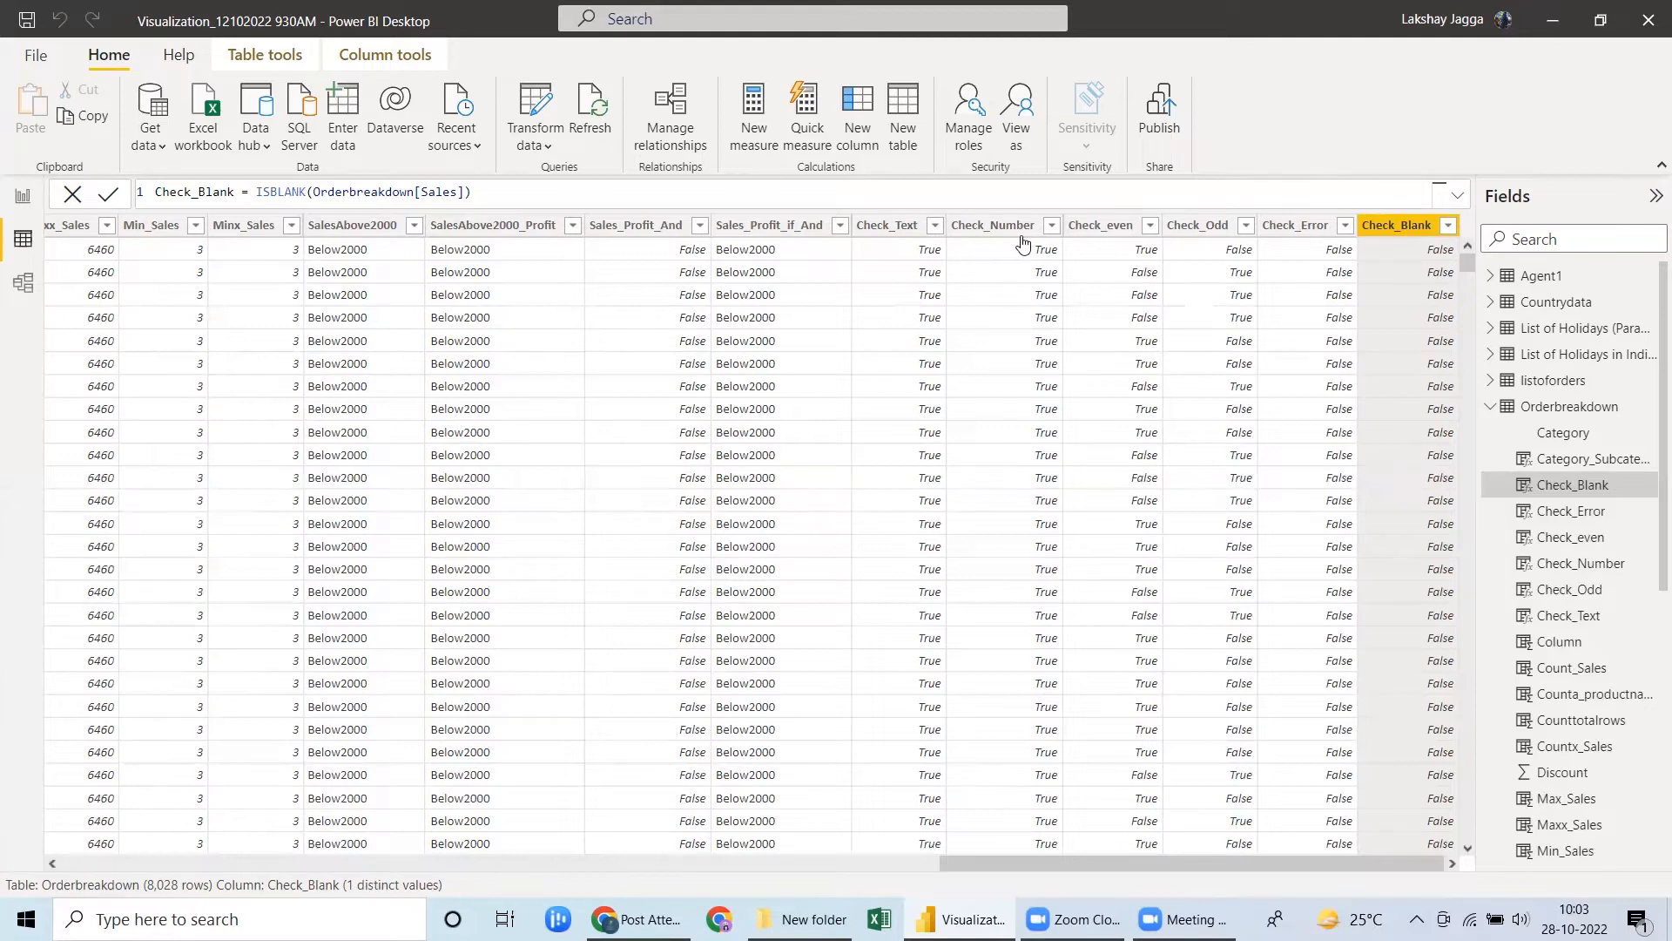
Add a calculated column named If_Error to the Orderbreakdown table and begin its formula with the IFERROR function.
{"action": "left_click", "coordinate": [1294, 235]}
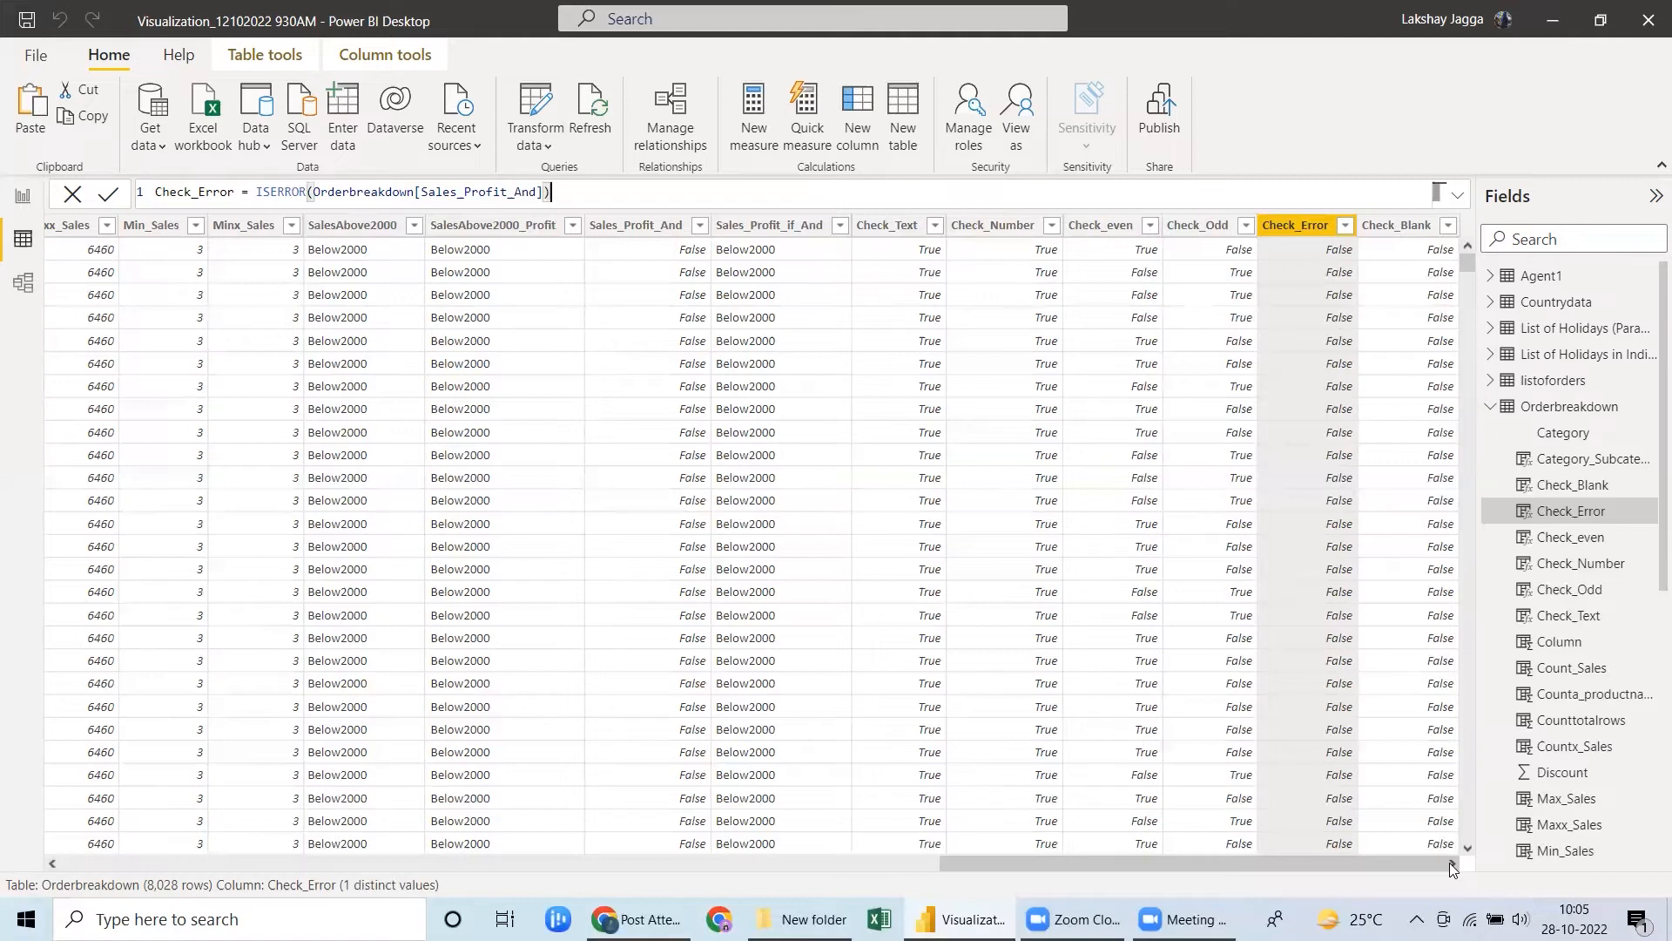
{"action": "left_click", "coordinate": [1396, 226]}
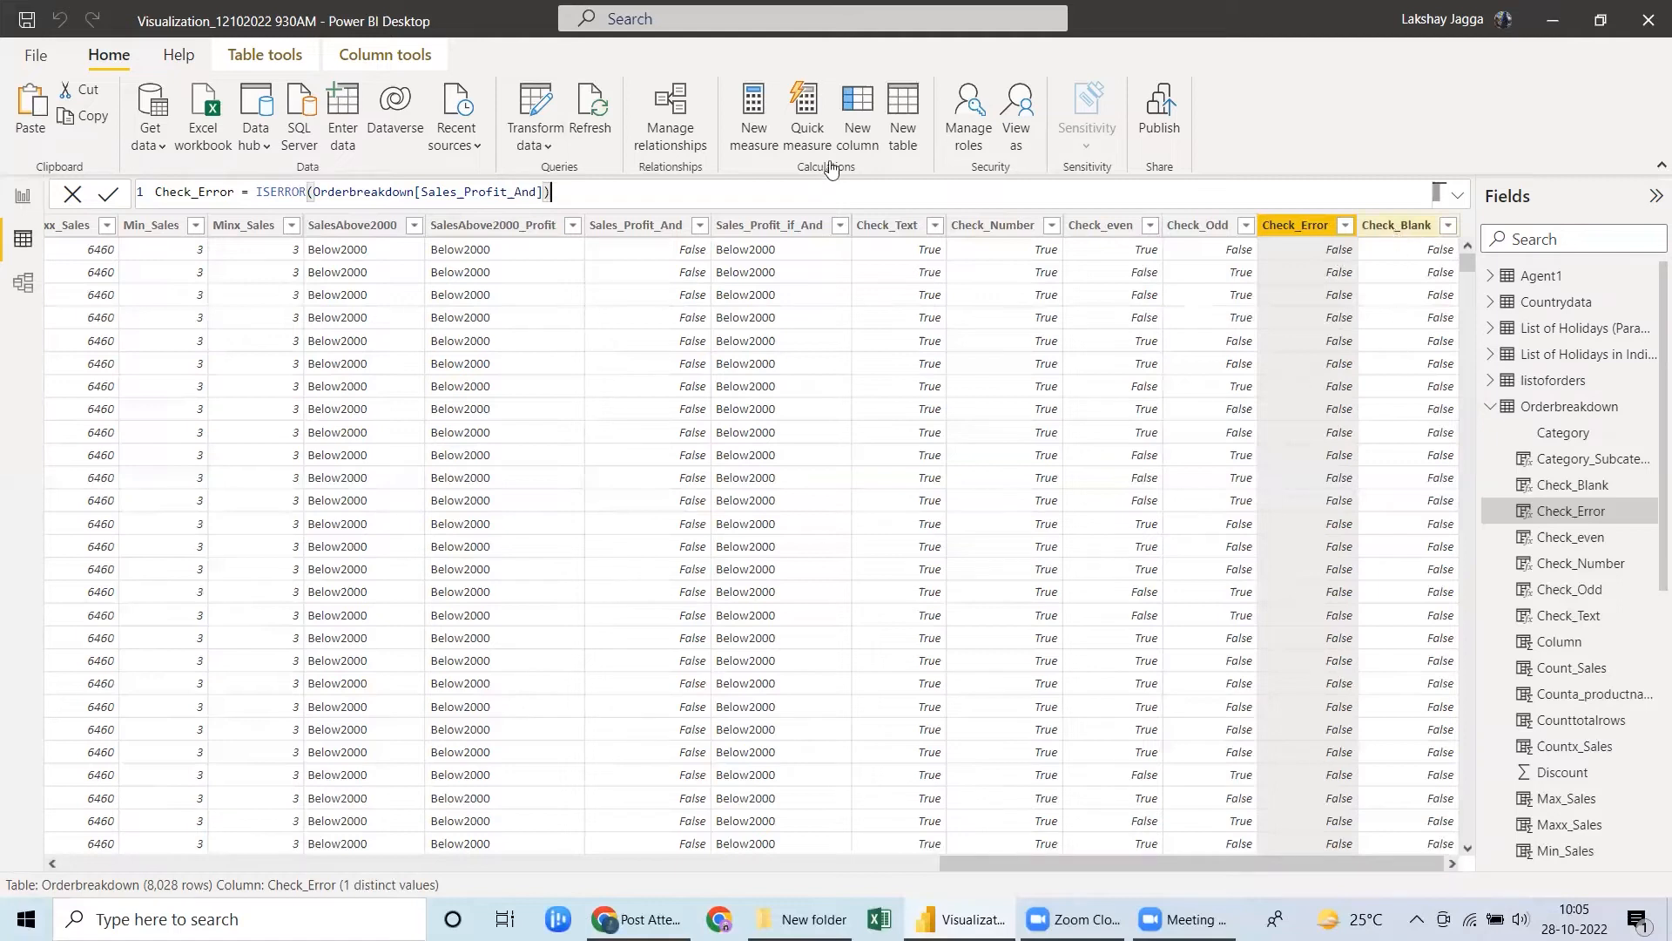
{"action": "left_click", "coordinate": [853, 147]}
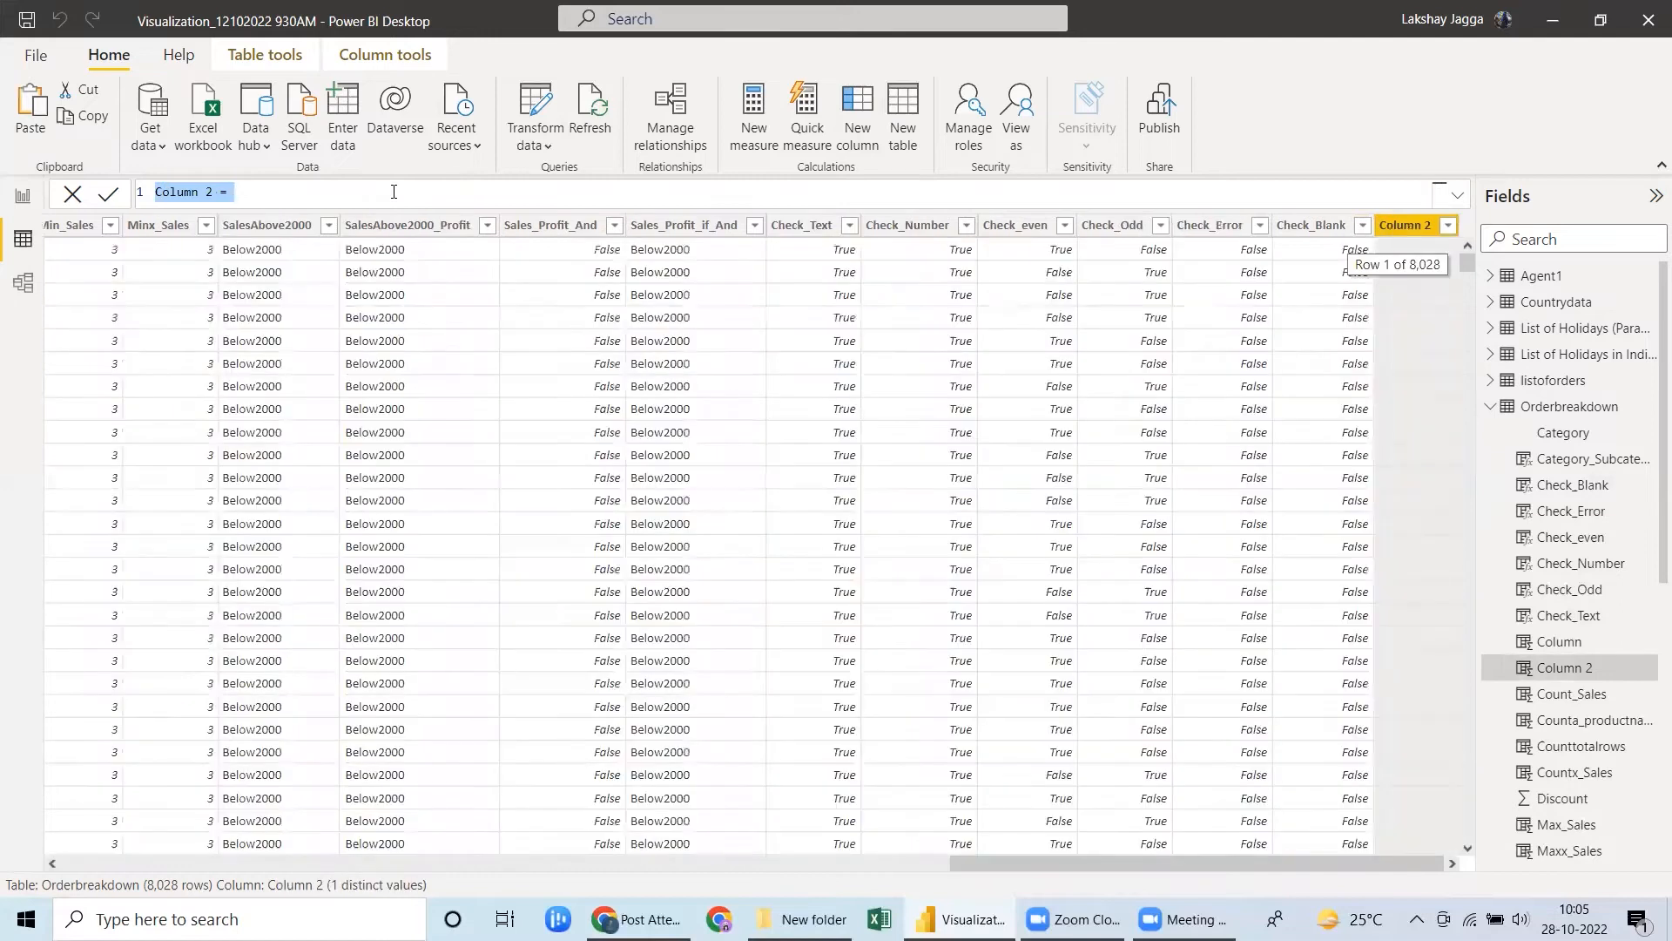
{"action": "type", "text": "If_Error = ife"}
{"action": "key", "text": "Tab"}
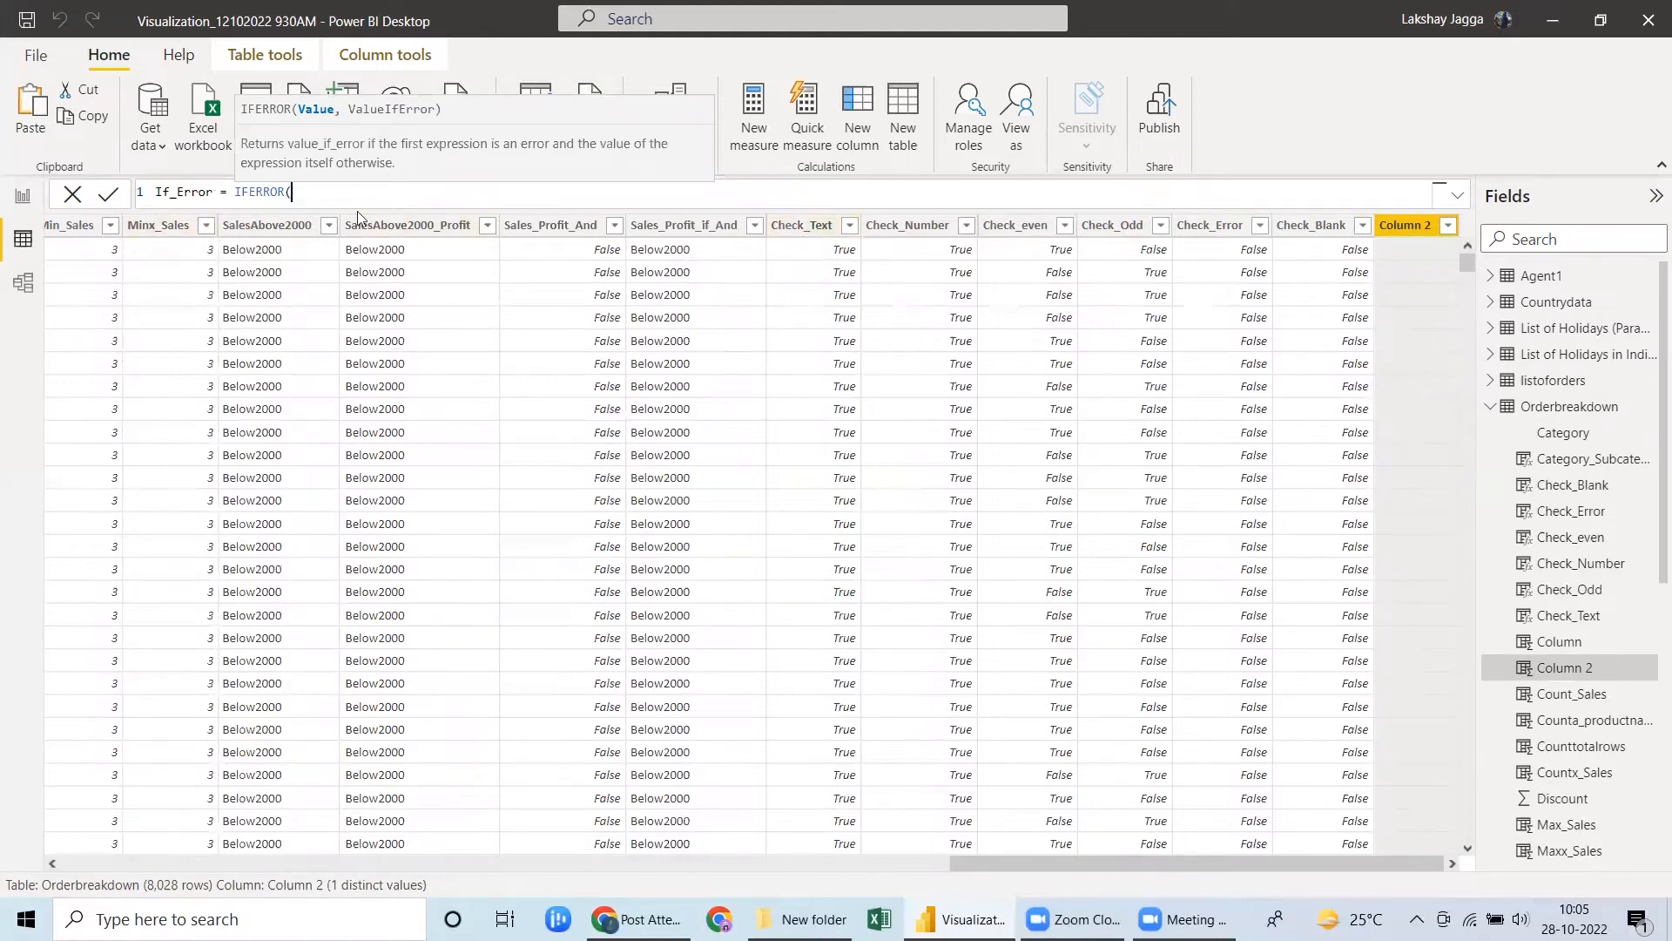
Complete the If_Error formula with Orderbreakdown[Check_even] as the value and "NA" as the value if error.
{"action": "type", "text": "che"}
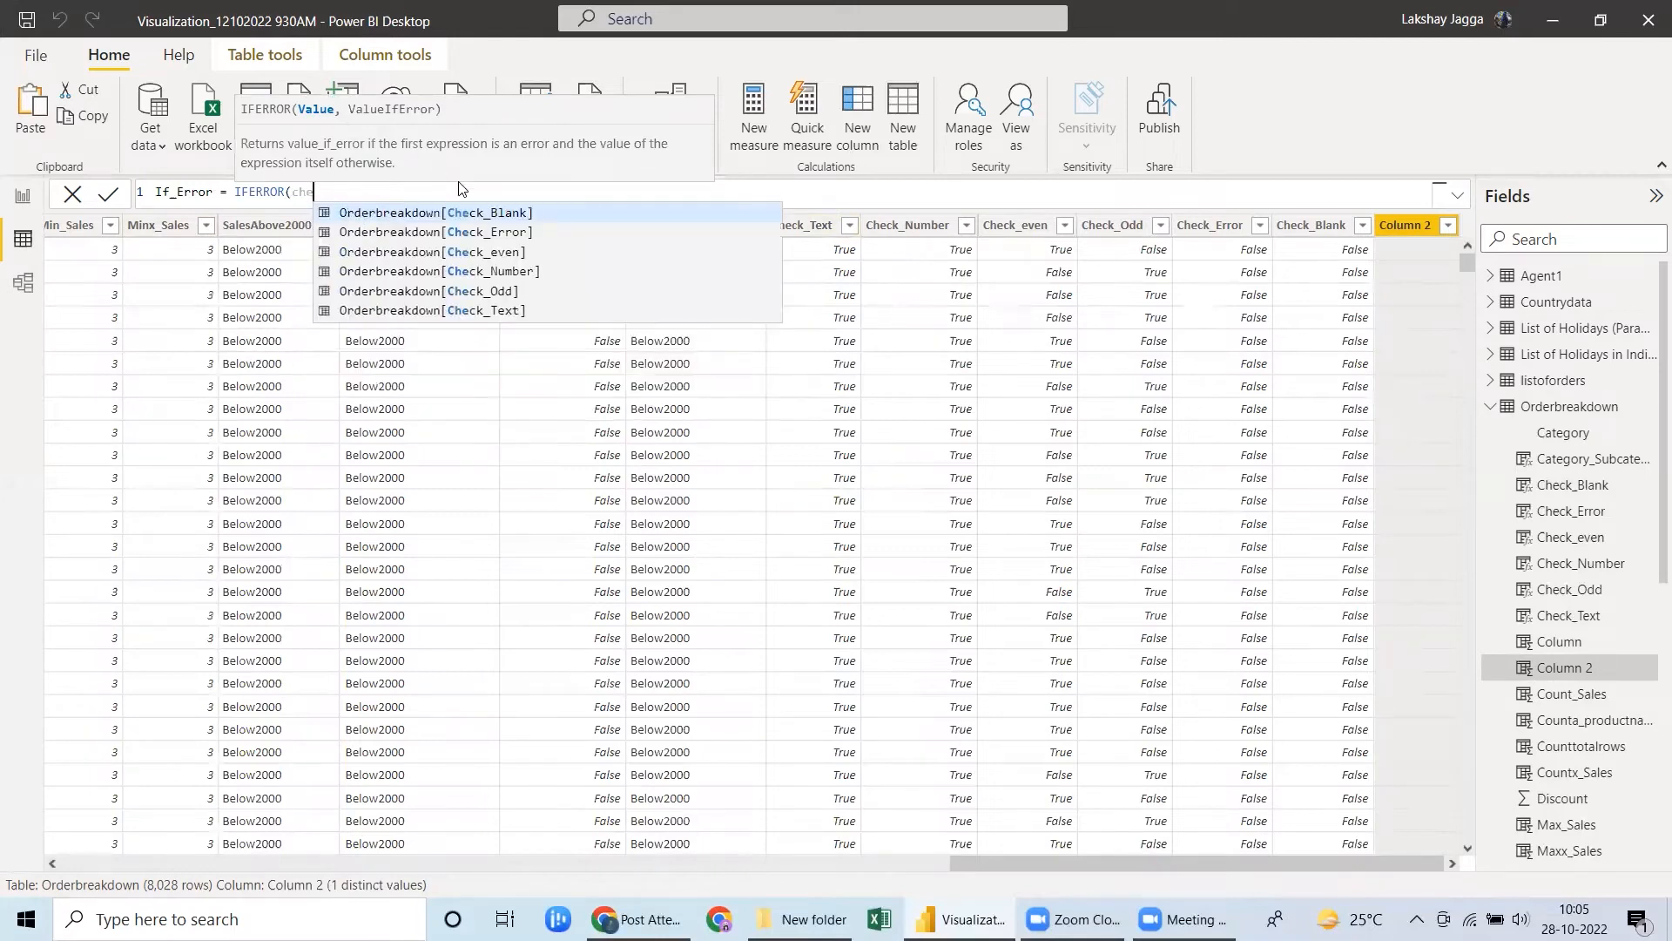
{"action": "left_click", "coordinate": [510, 252]}
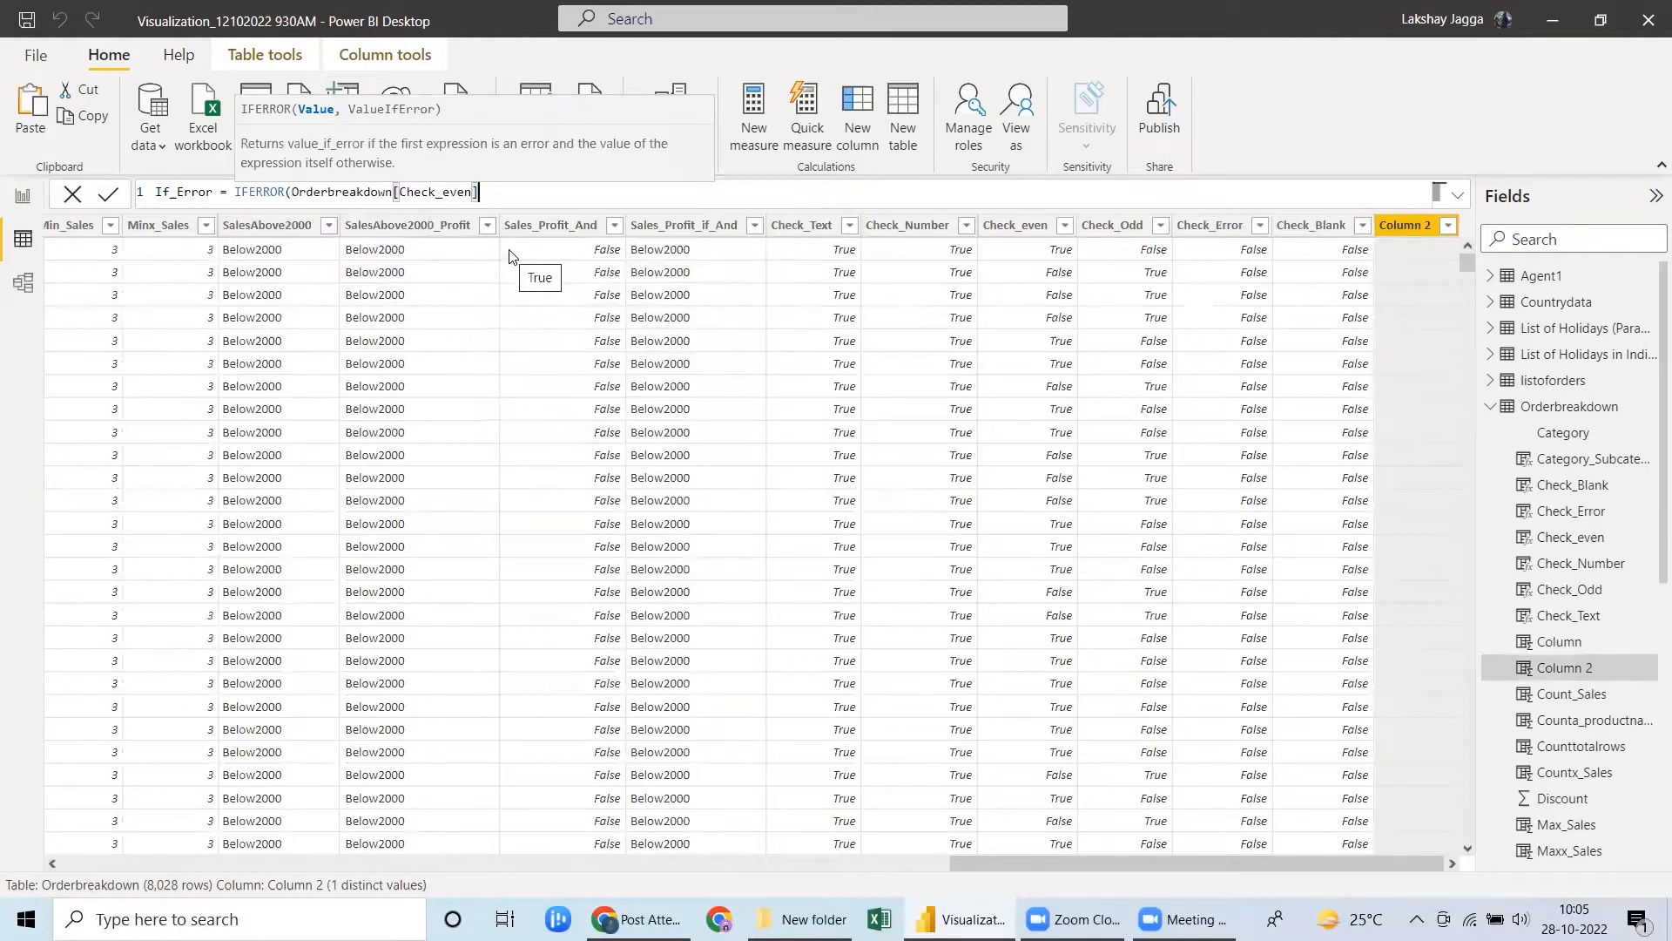
{"action": "type", "text": ","}
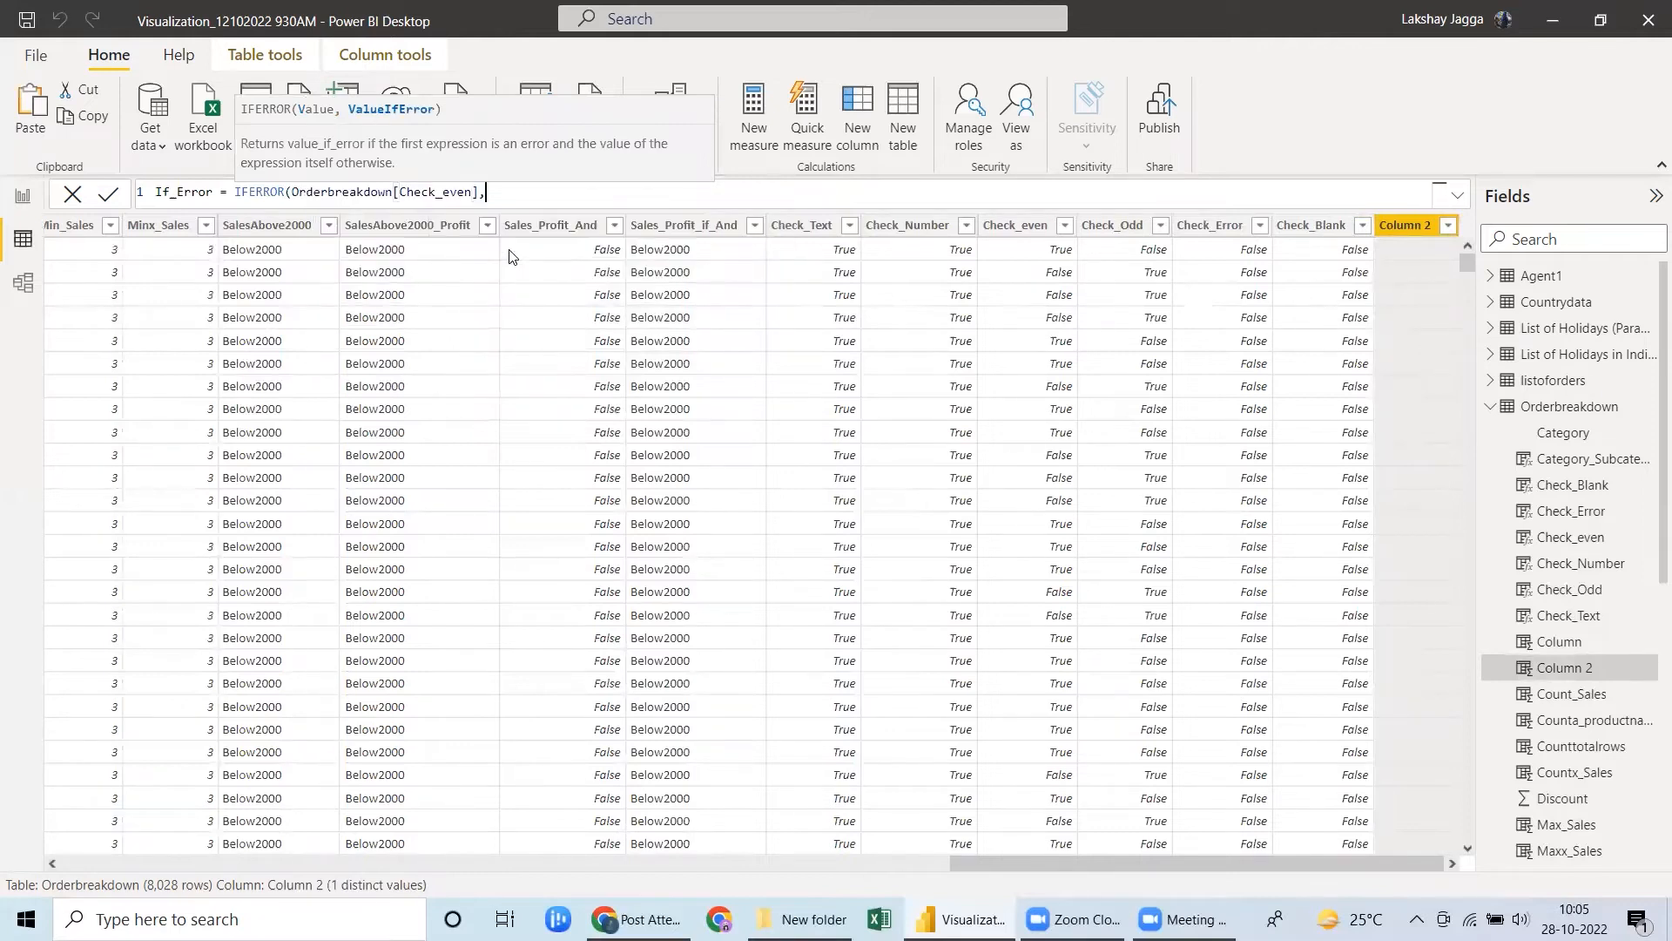
{"action": "type", "text": "0"}
{"action": "key", "text": "BackSpace"}
{"action": "type", "text": "\"NA\")"}
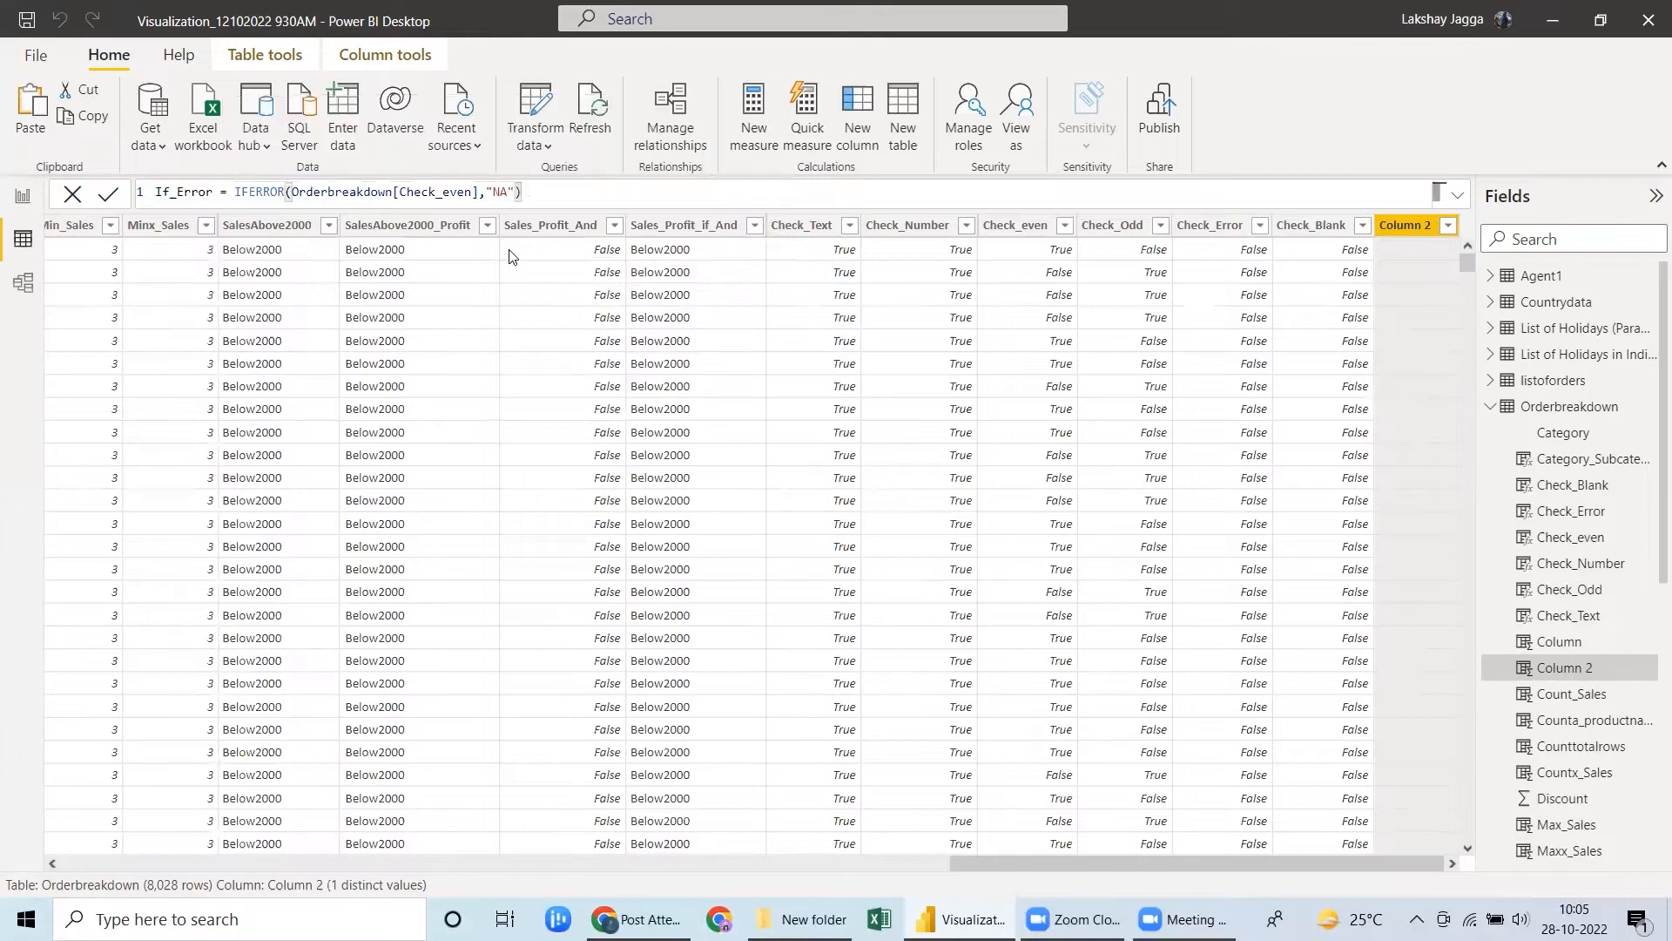
{"action": "left_click", "coordinate": [482, 191]}
{"action": "key", "text": "Return"}
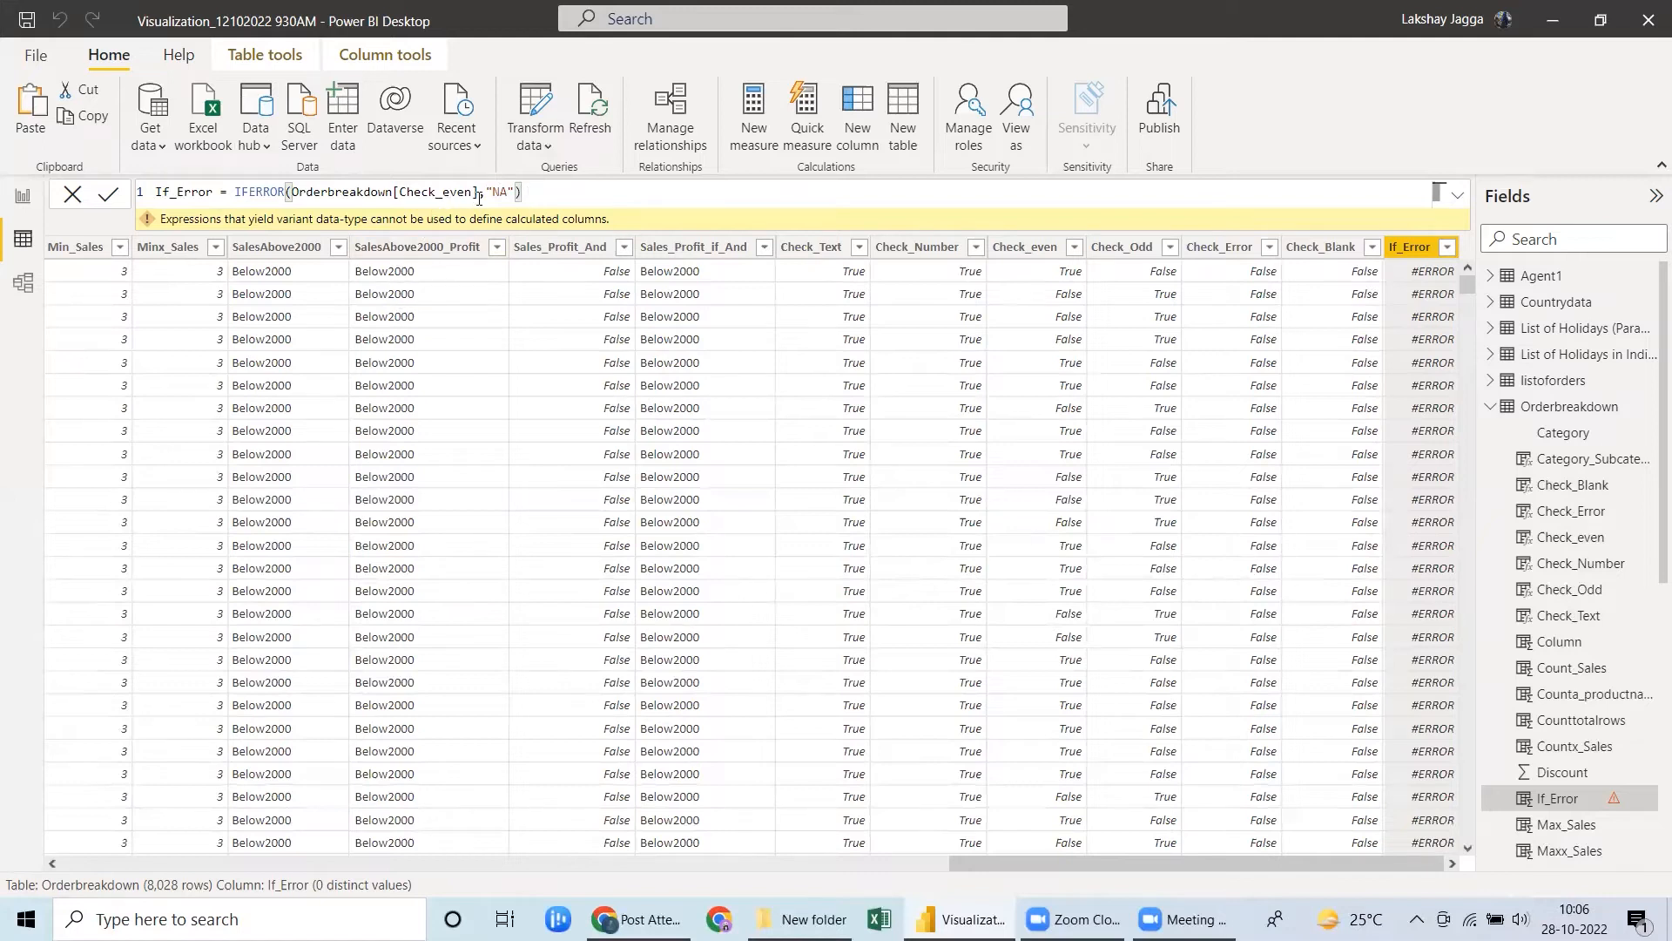
Replace the value argument in the If_Error formula with Orderbreakdown[Sales_Profit_And] and apply the formula.
{"action": "left_click_drag", "start_coordinate": [478, 191], "coordinate": [155, 192]}
{"action": "left_click_drag", "start_coordinate": [358, 184], "coordinate": [292, 192]}
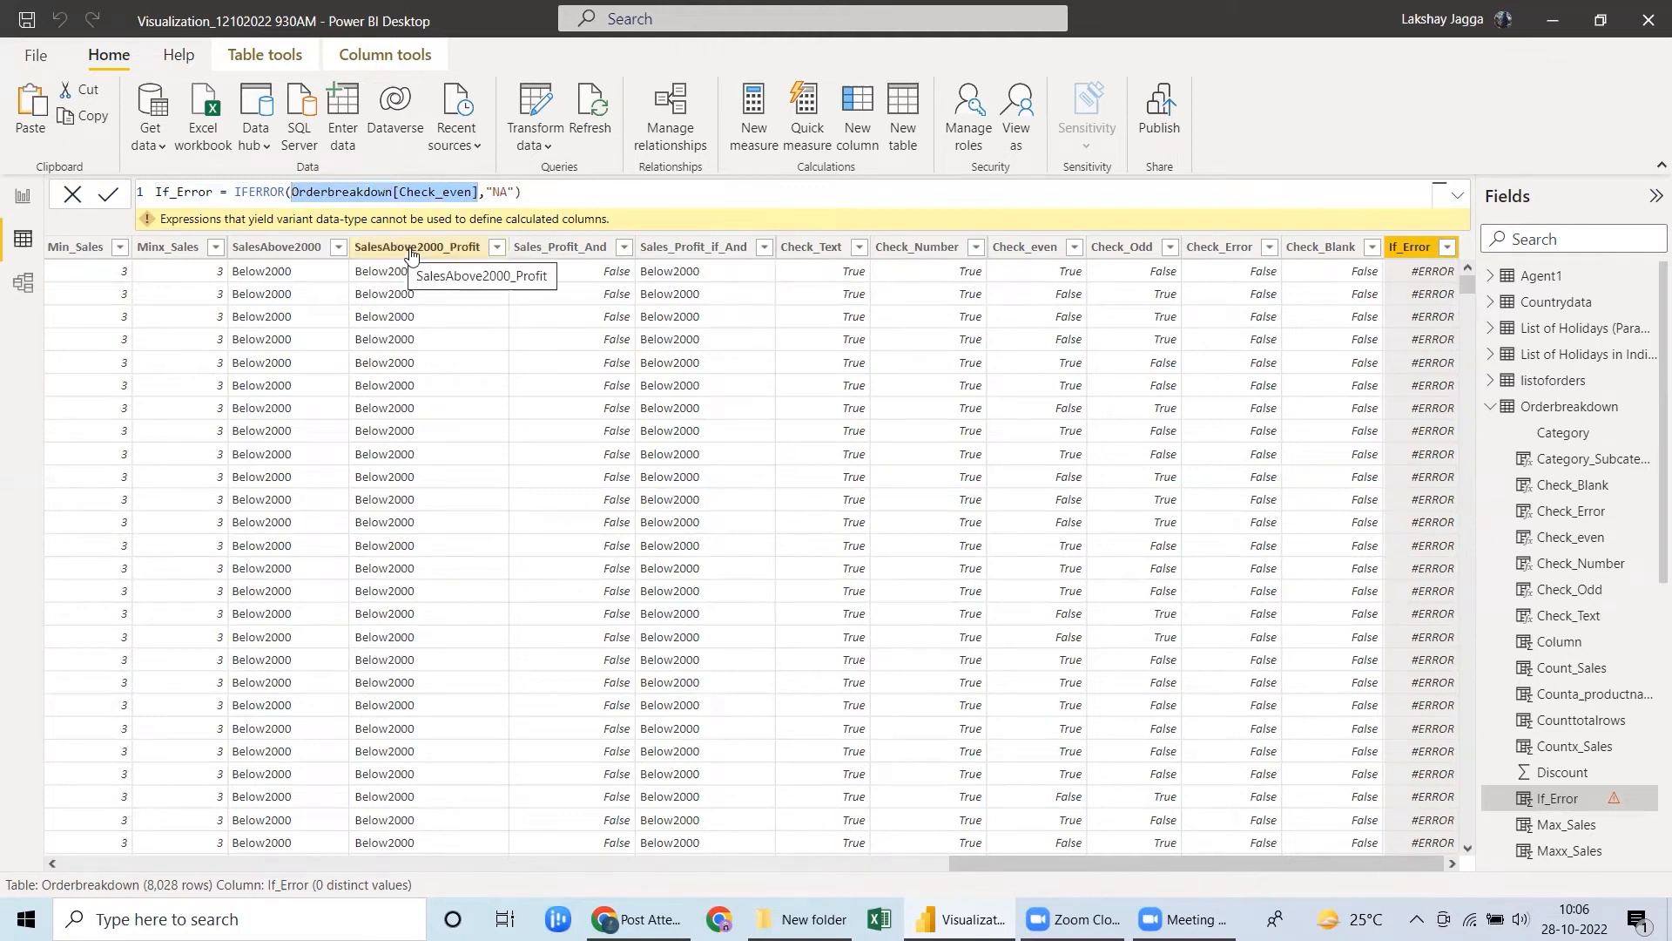
{"action": "type", "text": "Sales"}
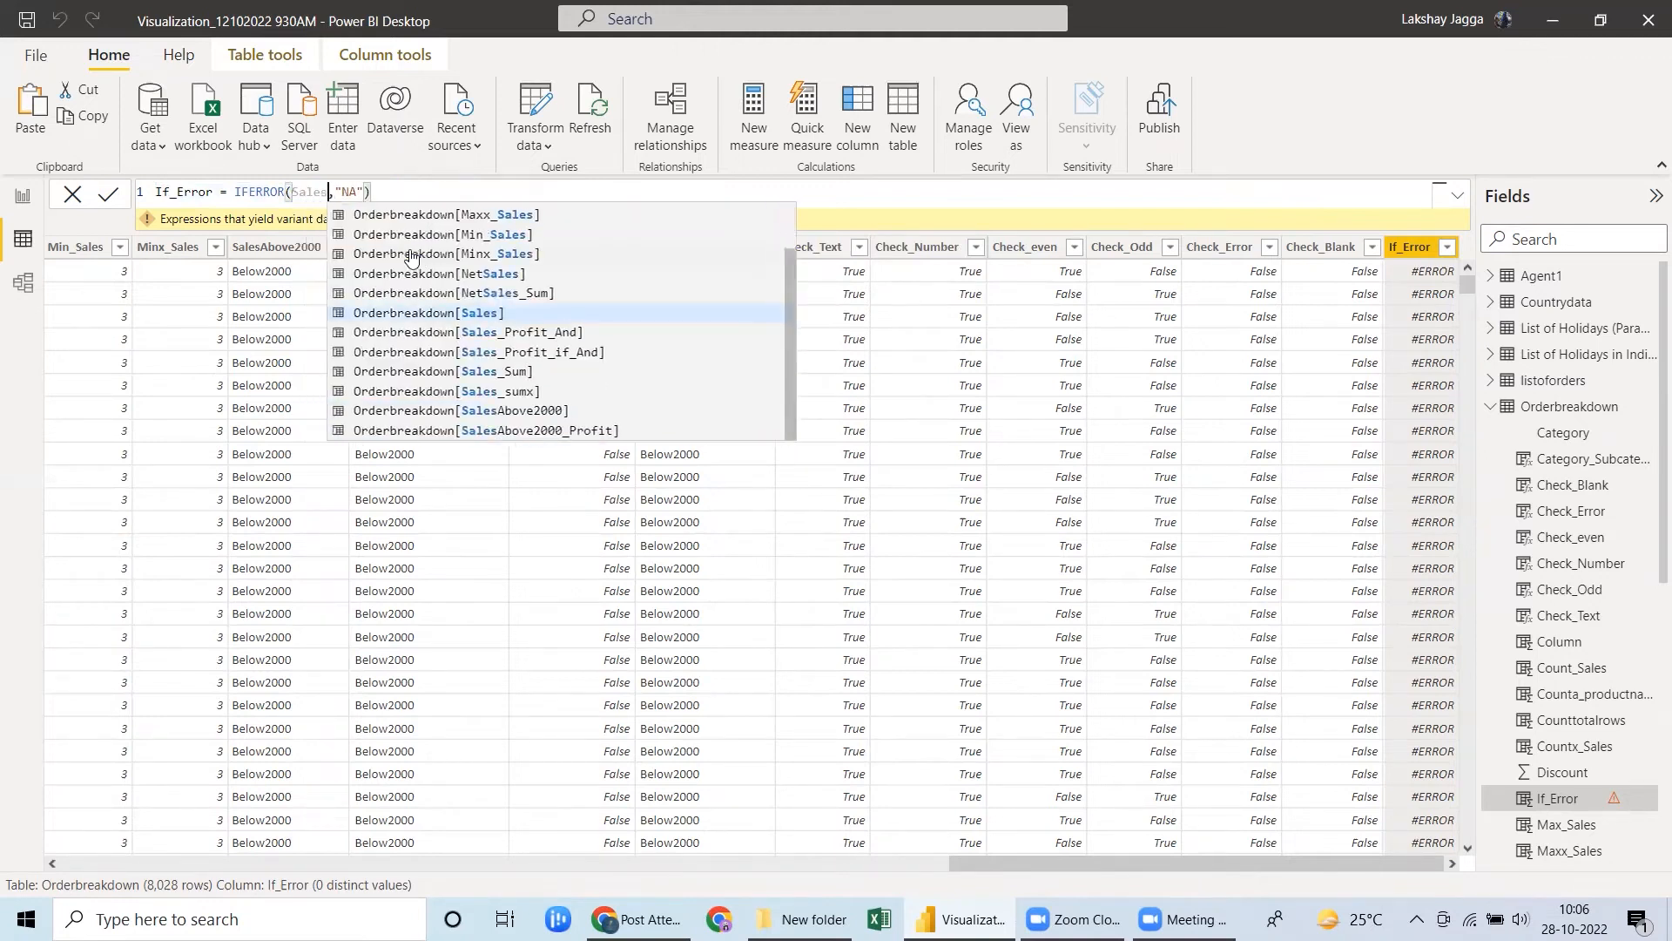
{"action": "key", "text": "Down"}
{"action": "key", "text": "Tab"}
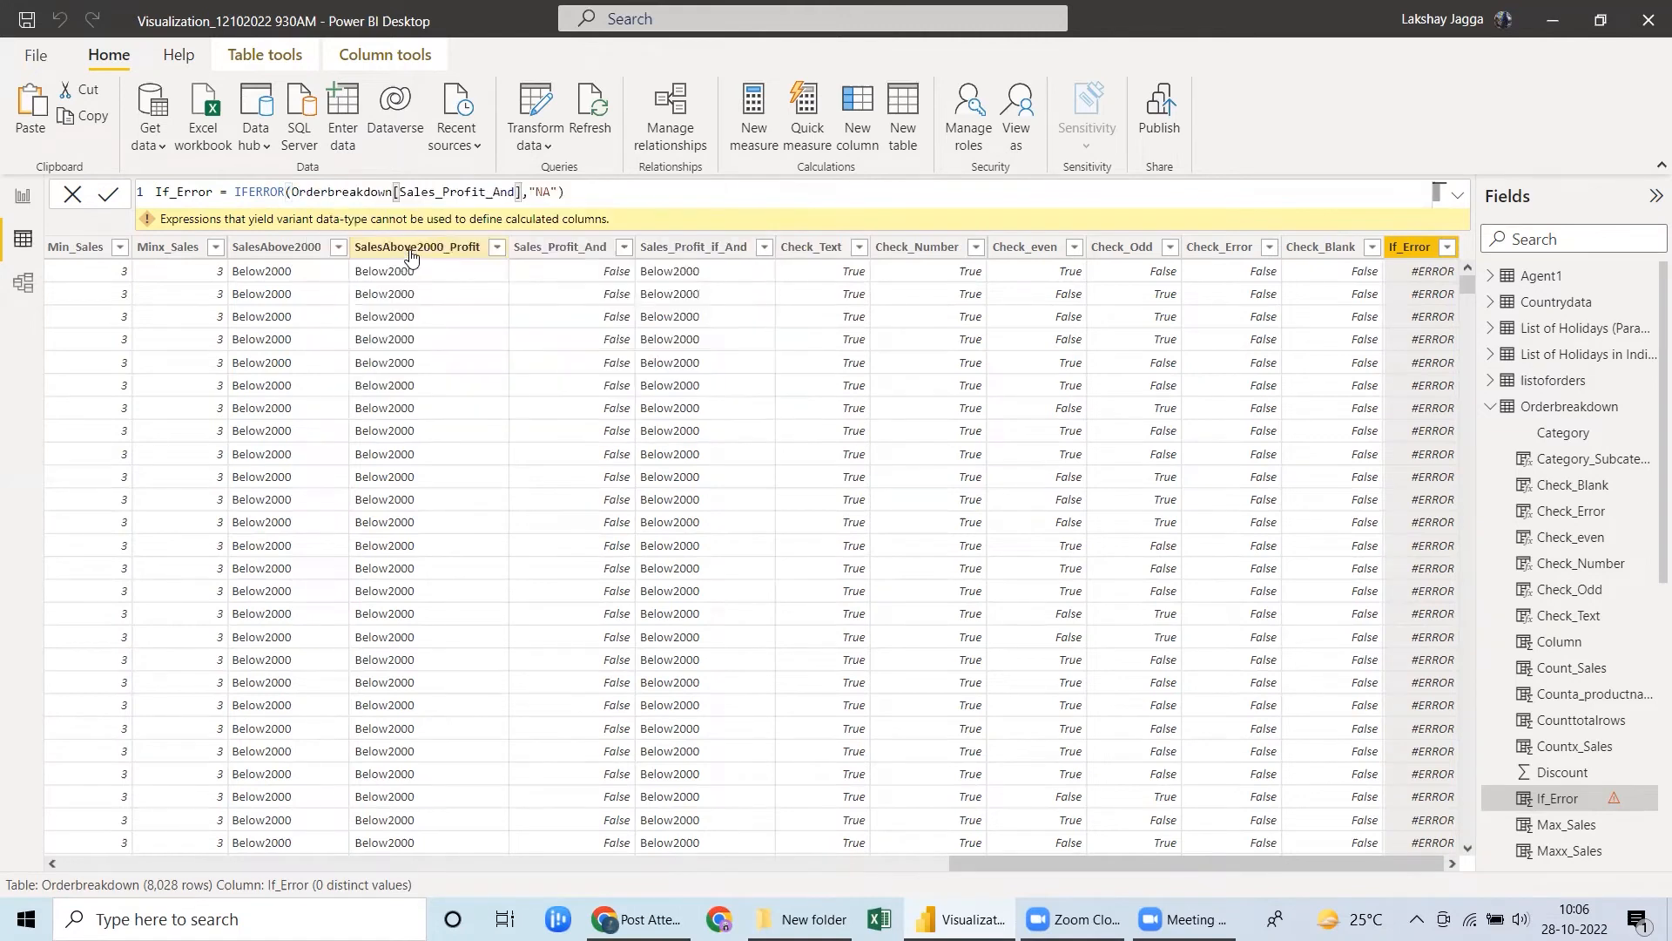
{"action": "key", "text": "Return"}
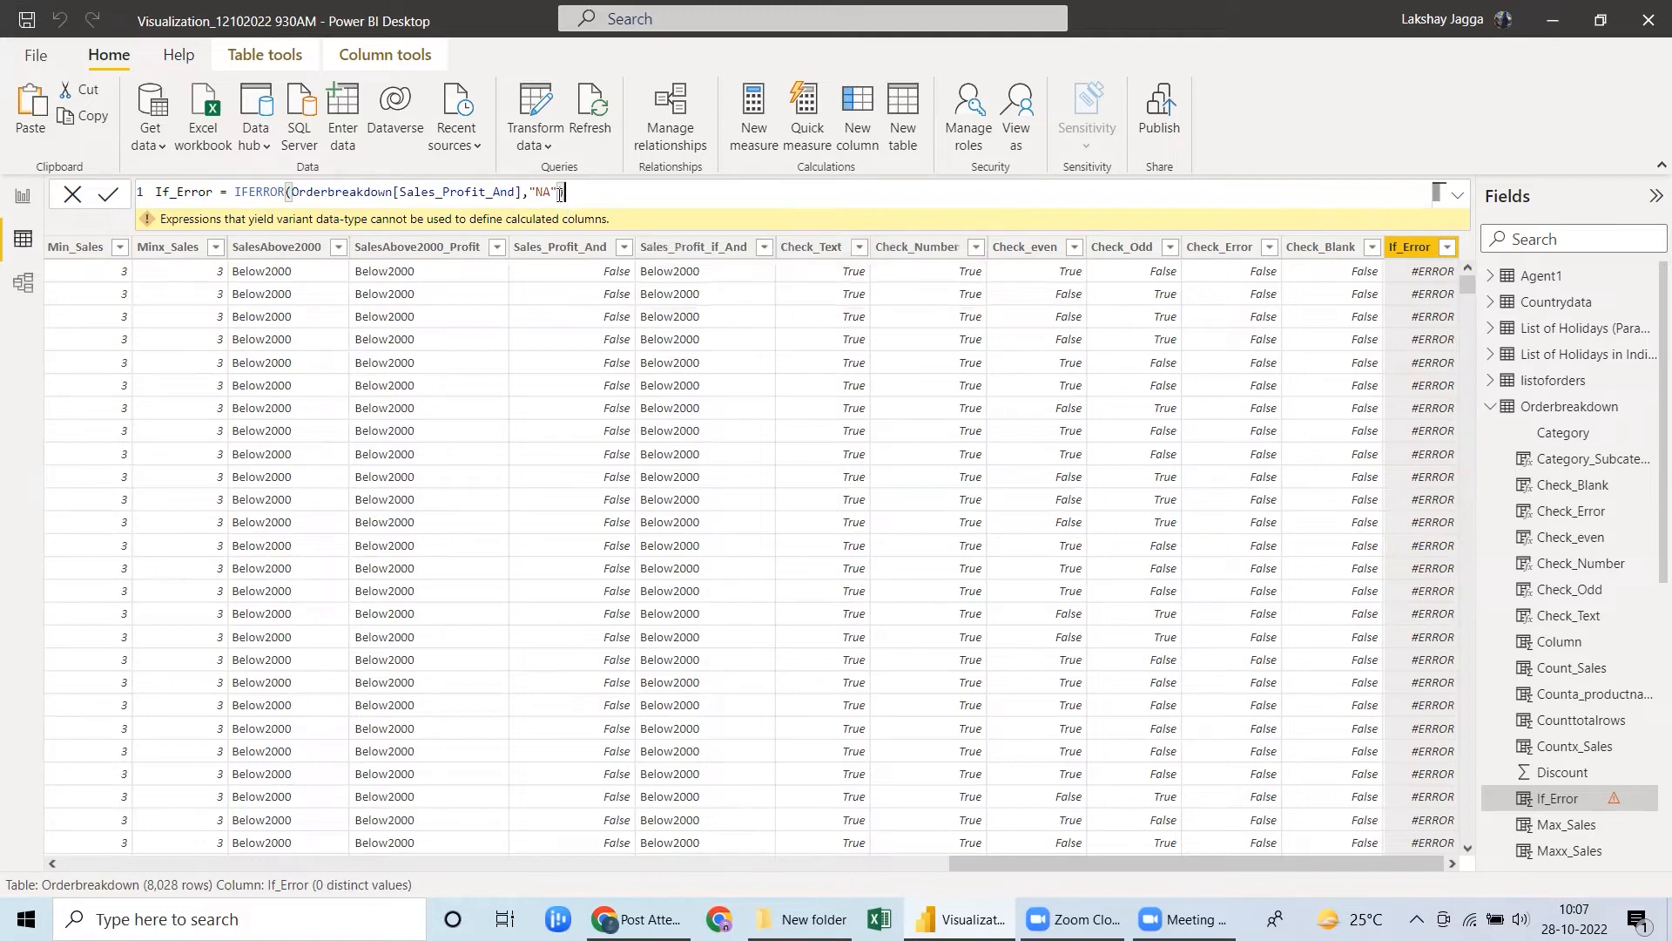
Change the value if error in the If_Error formula to "Error" and show the column's property settings.
{"action": "key", "text": "BackSpace"}
{"action": "key", "text": "BackSpace"}
{"action": "key", "text": "BackSpace"}
{"action": "key", "text": "BackSpace"}
{"action": "type", "text": "\""}
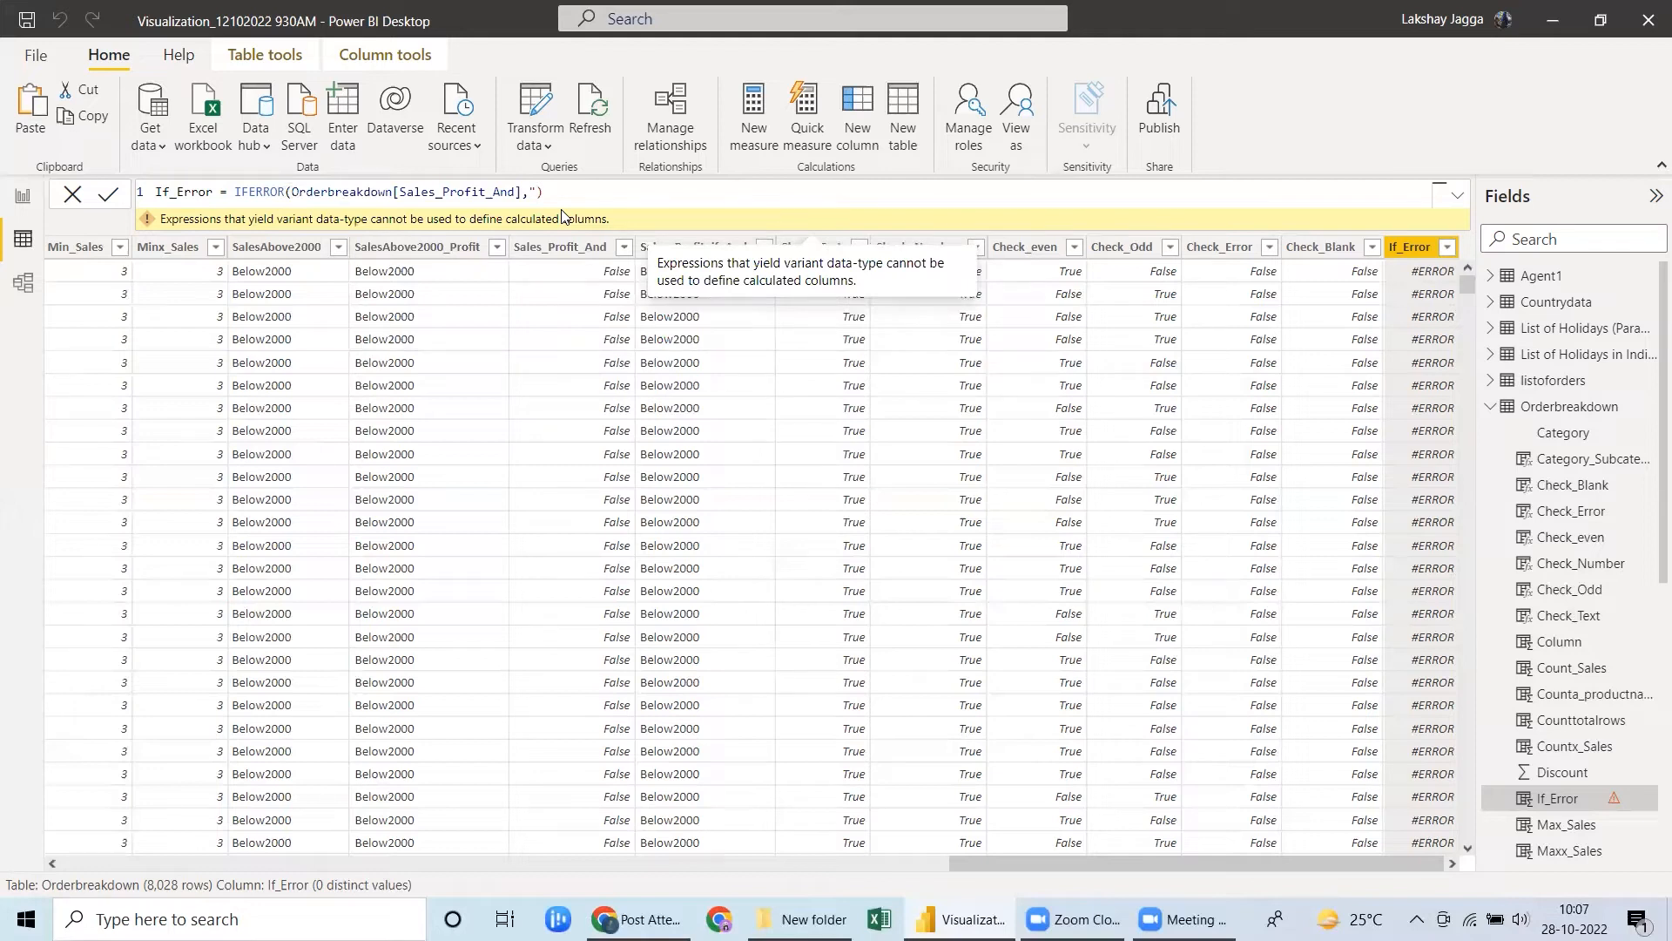
{"action": "type", "text": "Error\""}
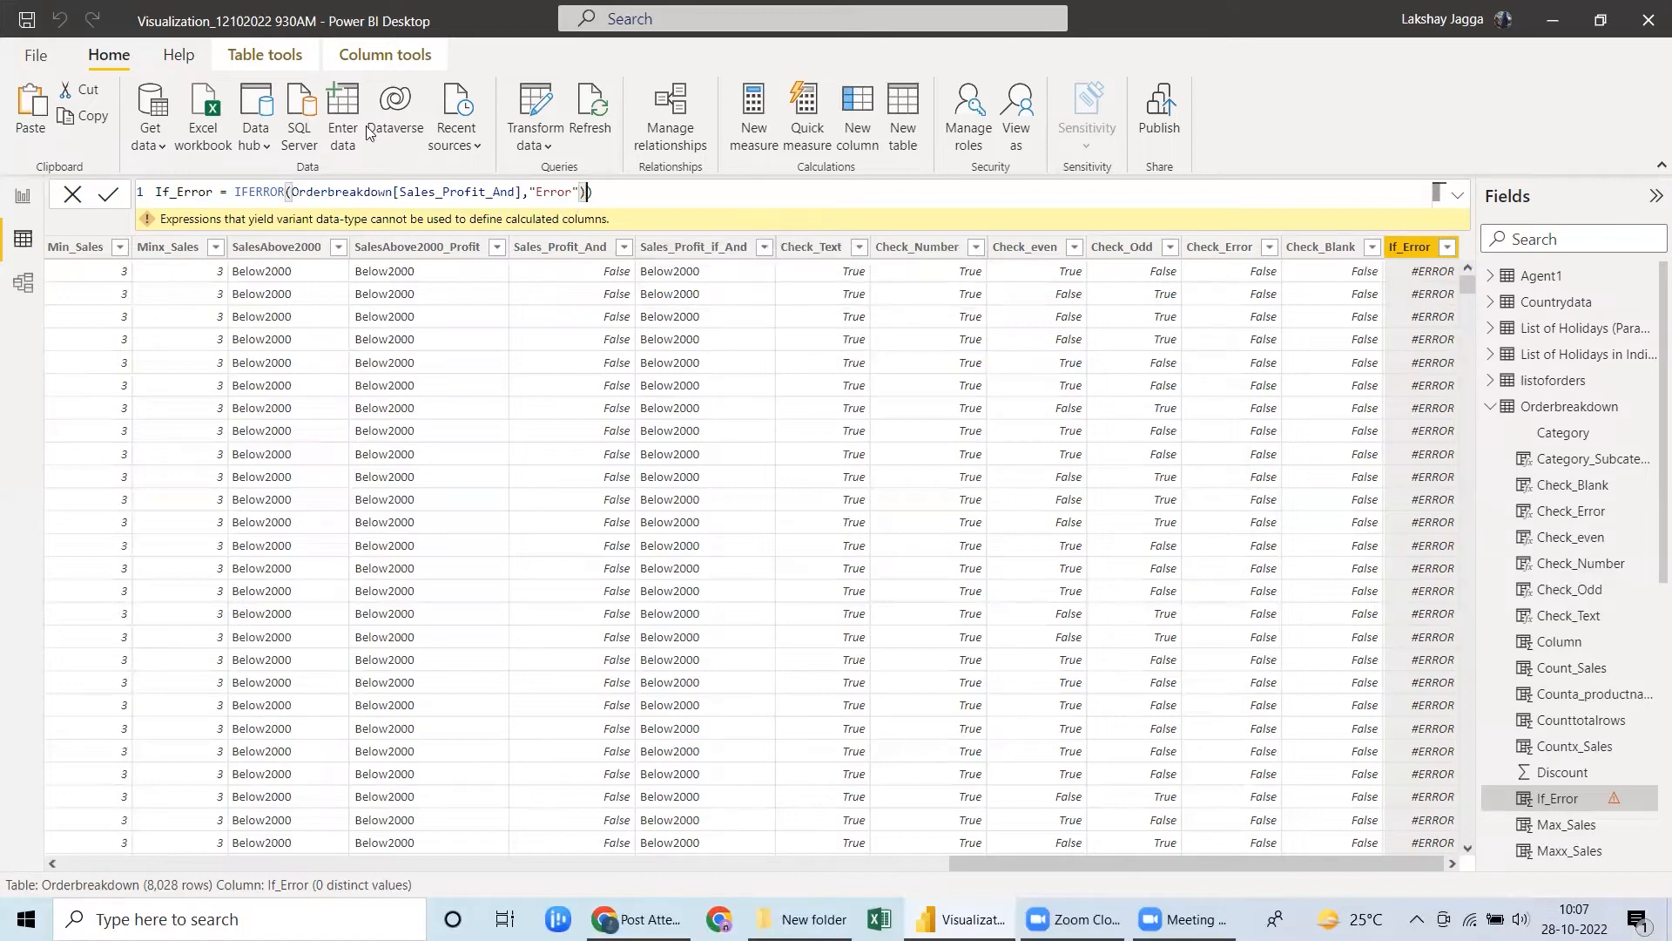
{"action": "left_click", "coordinate": [366, 54]}
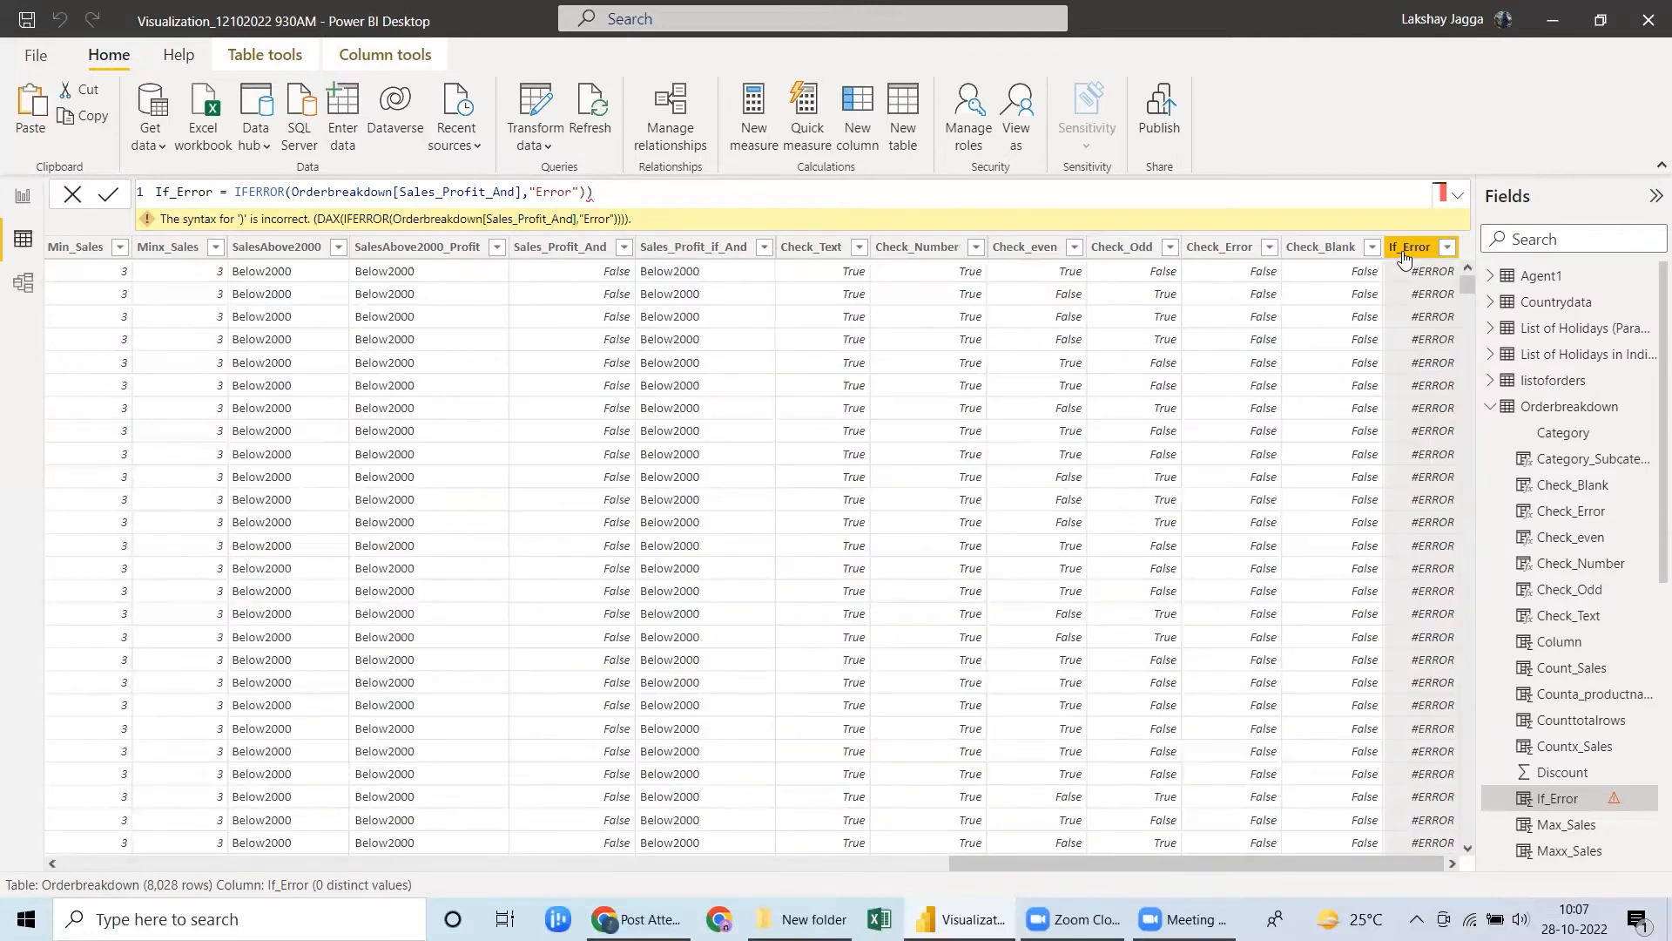
{"action": "left_click", "coordinate": [357, 54]}
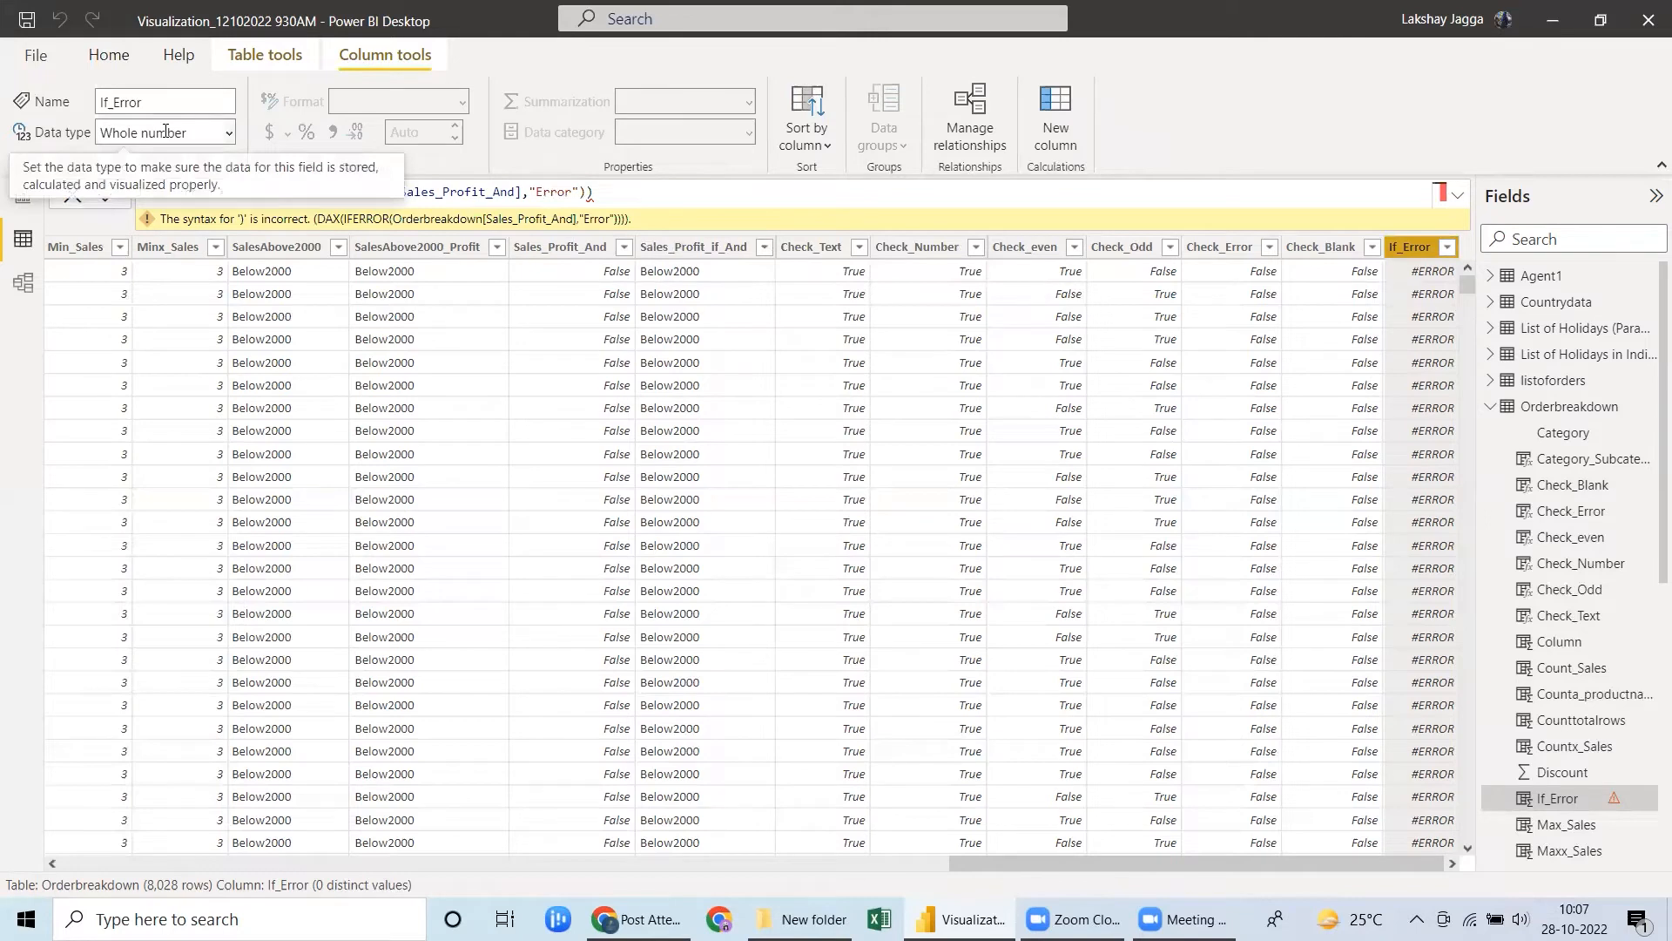
Replace the value if error in the If_Error formula with 0 and remove the extra closing parenthesis.
{"action": "double_click", "coordinate": [535, 191]}
{"action": "left_click_drag", "start_coordinate": [535, 184], "coordinate": [533, 184]}
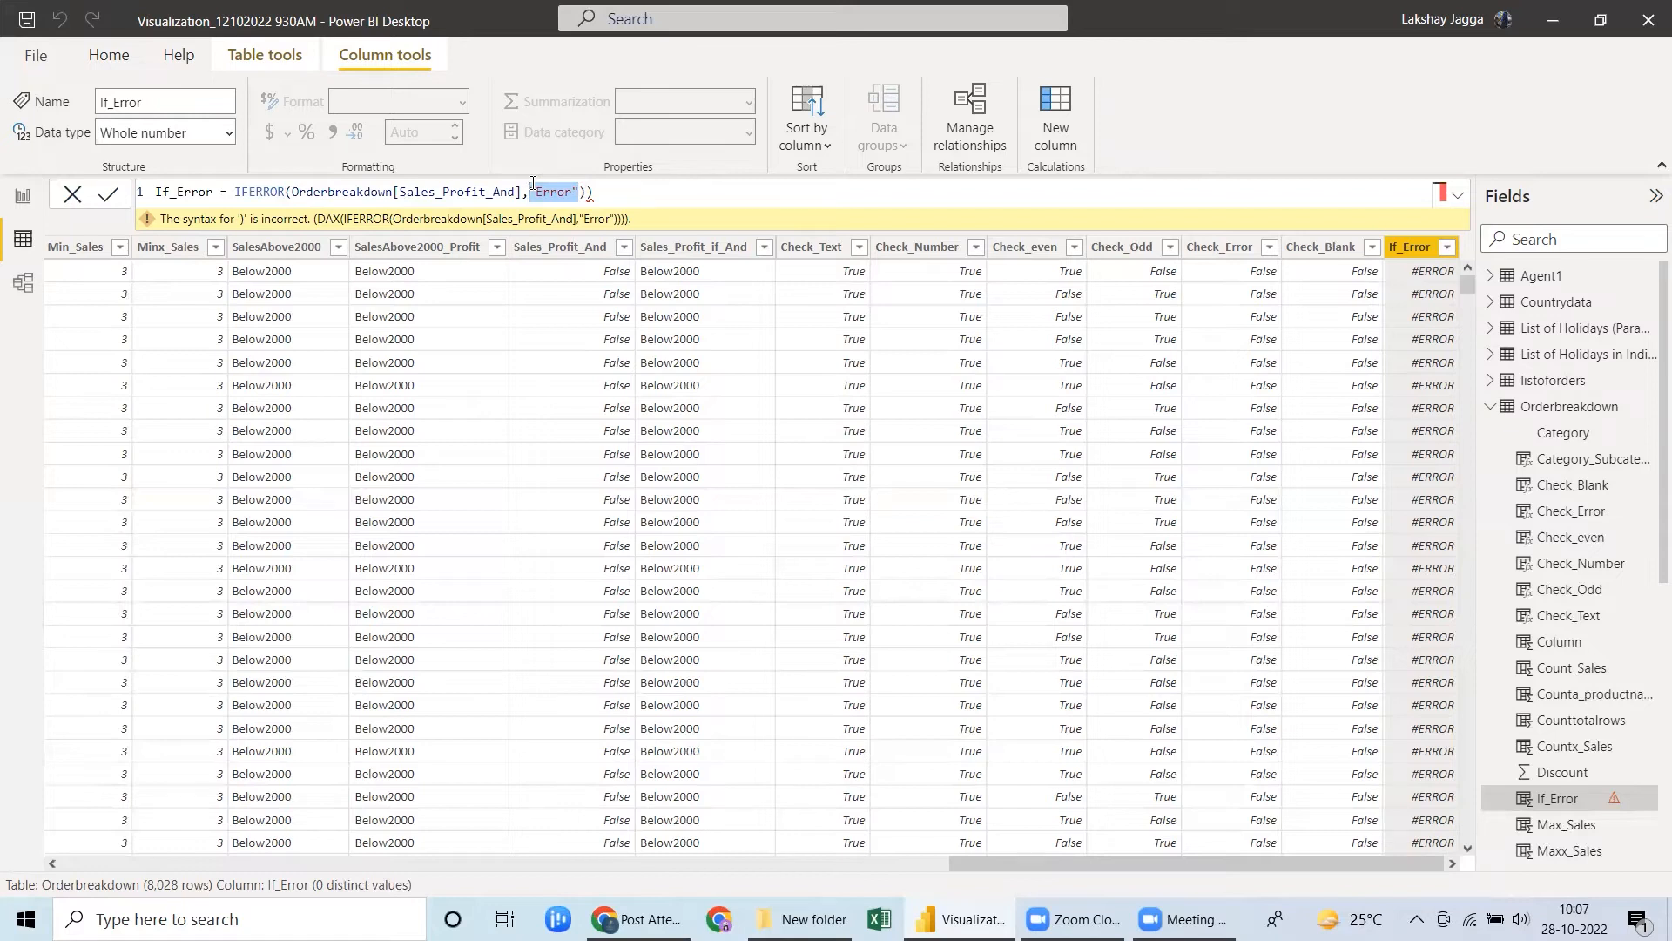
{"action": "type", "text": "0"}
{"action": "key", "text": "Return"}
{"action": "key", "text": "BackSpace"}
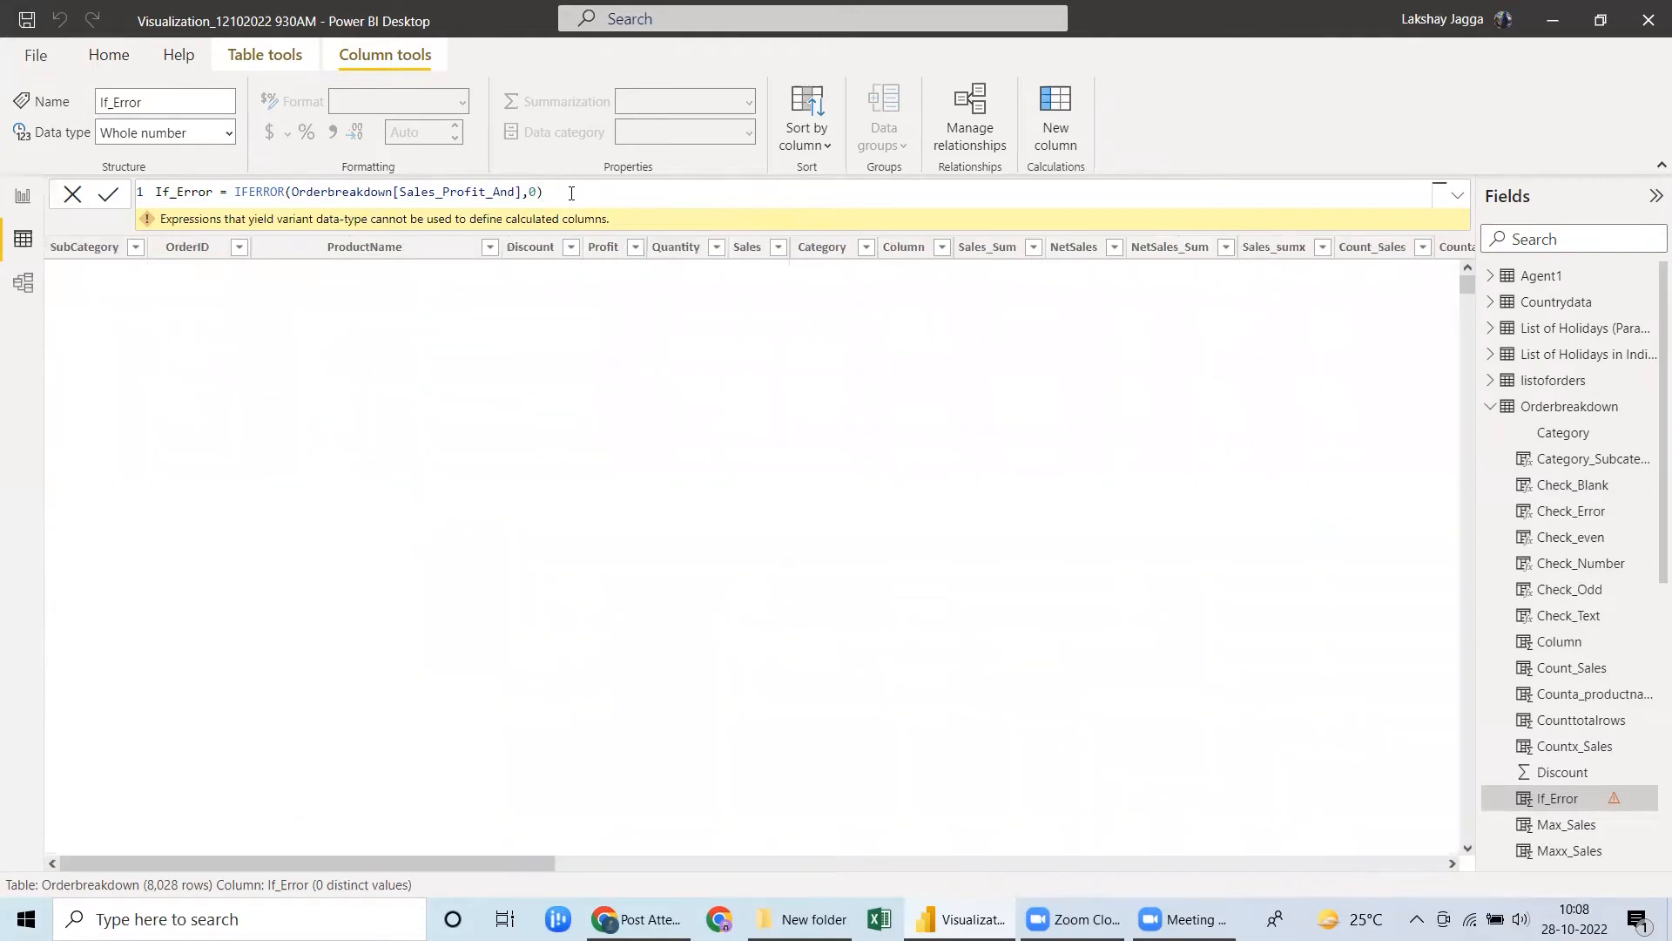
Set the If_Error column's data type to Text and change the formula's value if error to "NA".
{"action": "left_click", "coordinate": [229, 135]}
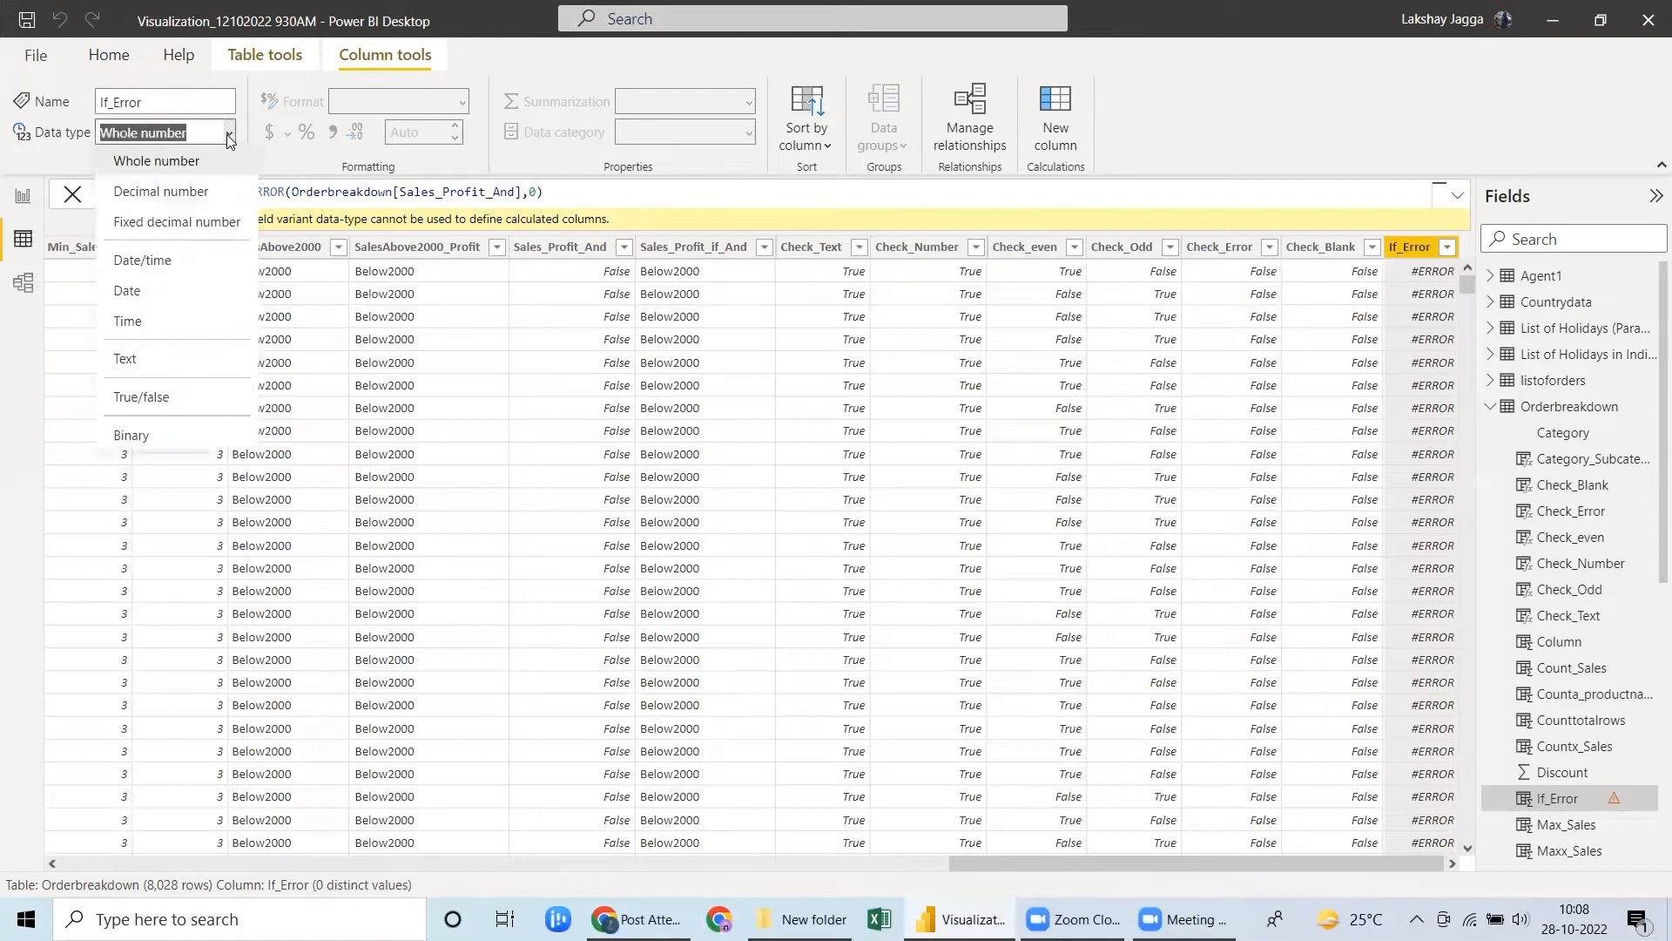
{"action": "left_click", "coordinate": [146, 170]}
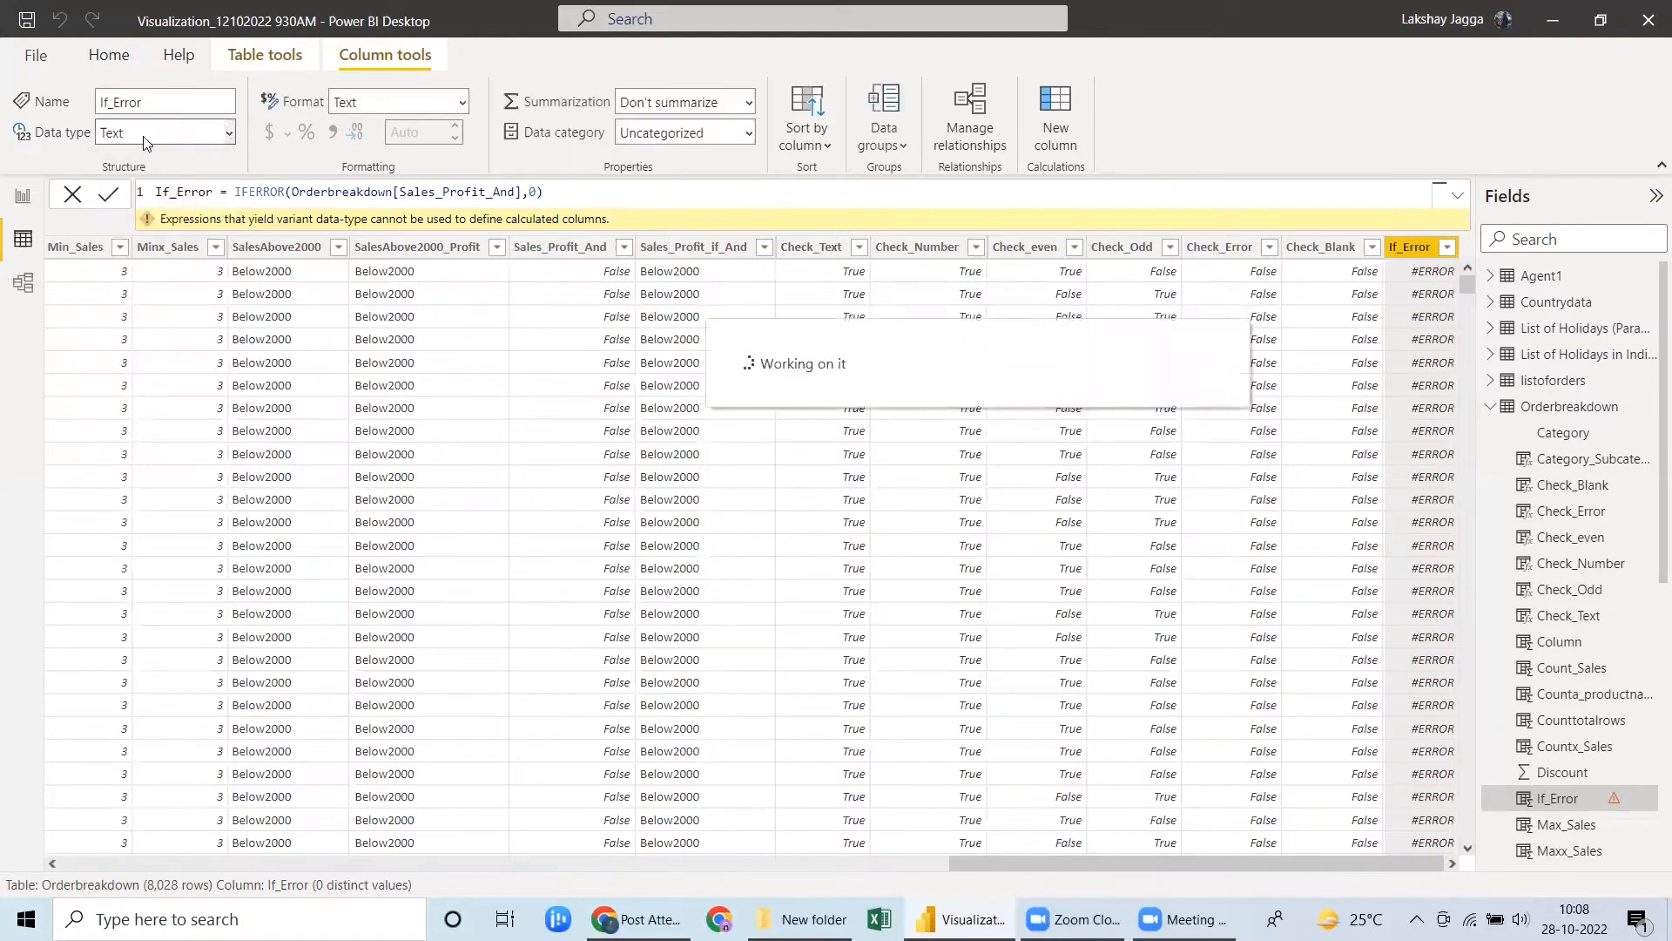
{"action": "left_click", "coordinate": [533, 191]}
{"action": "type", "text": "\""}
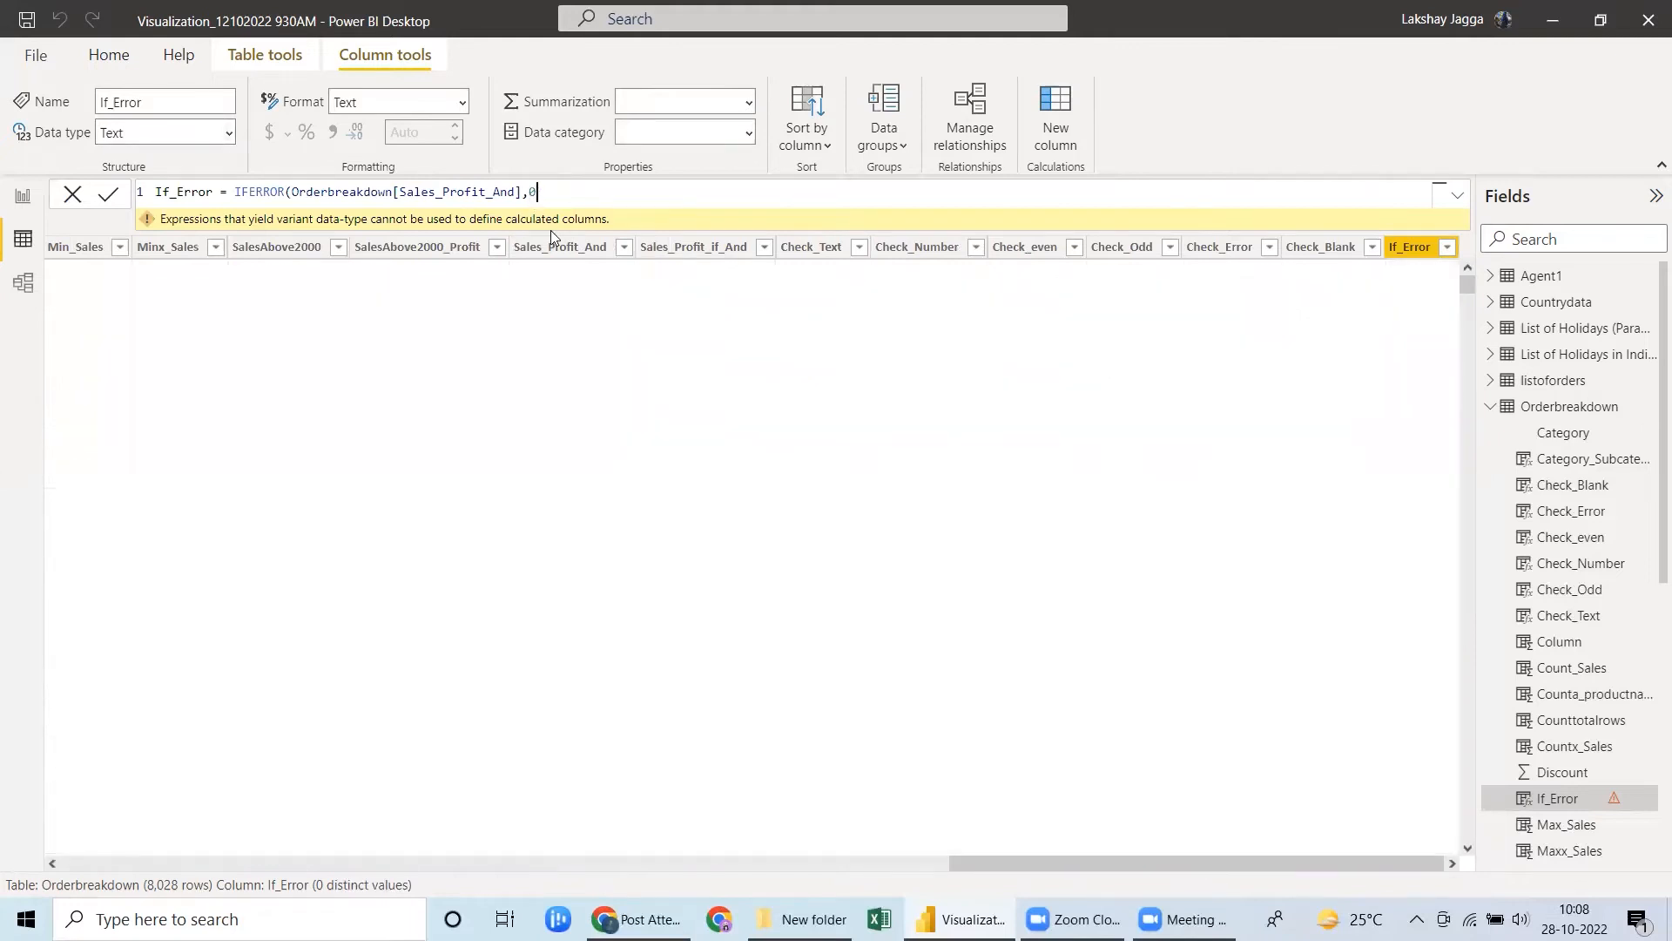
{"action": "key", "text": "BackSpace"}
{"action": "key", "text": "BackSpace"}
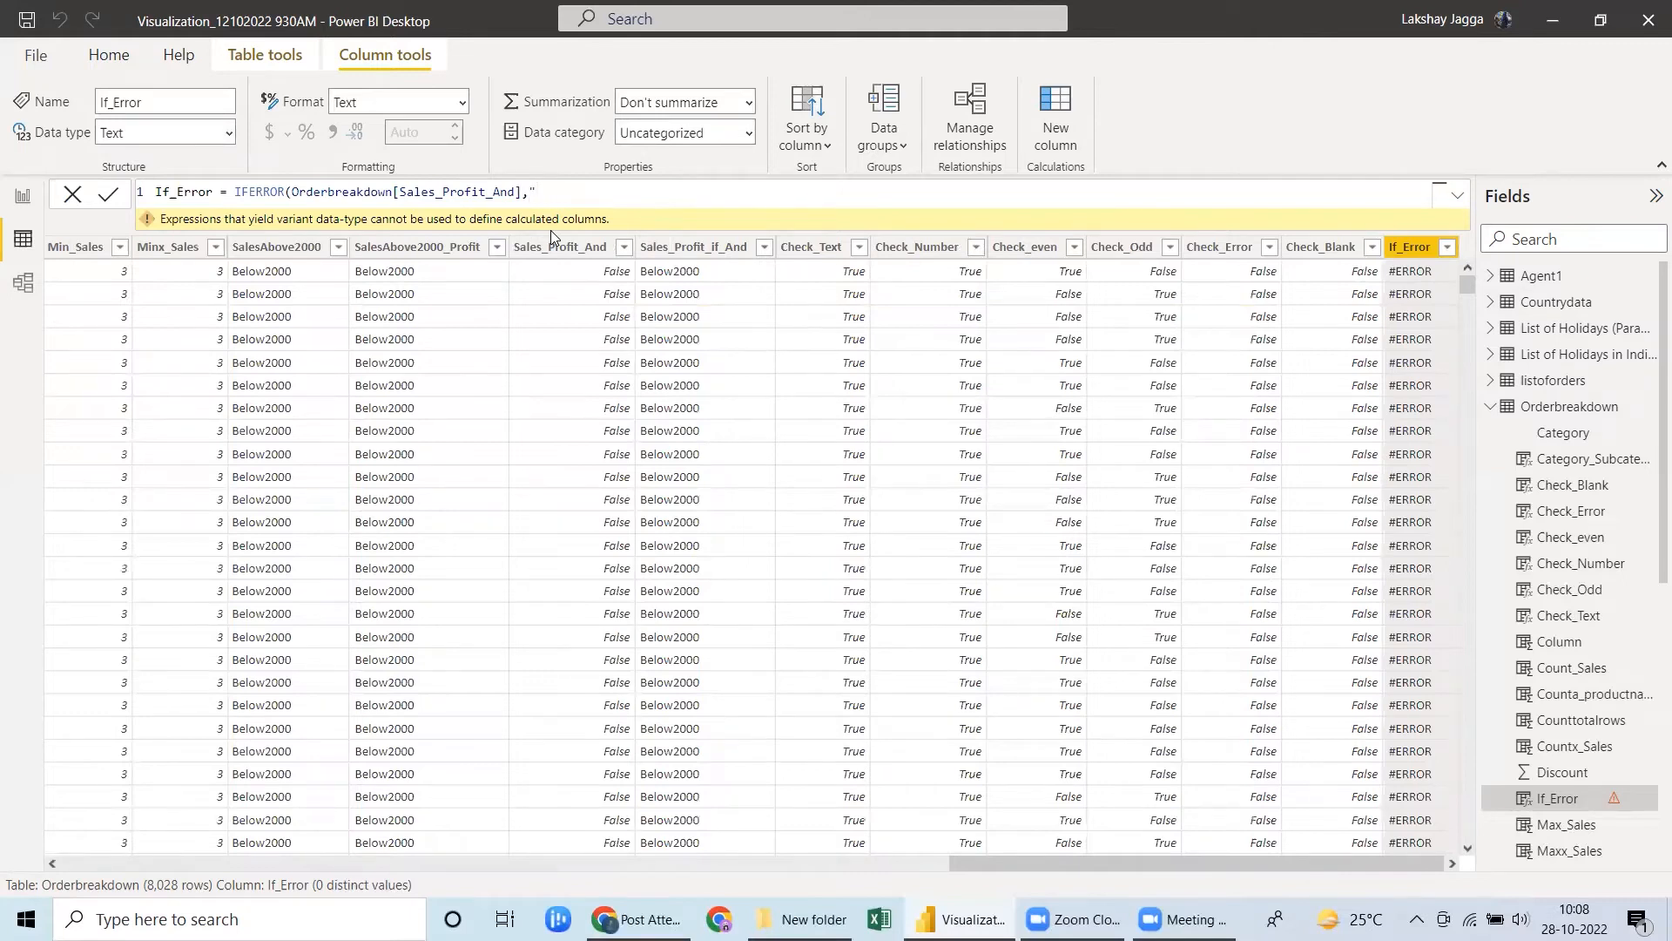
{"action": "type", "text": "\"NA\")"}
{"action": "left_click", "coordinate": [463, 102]}
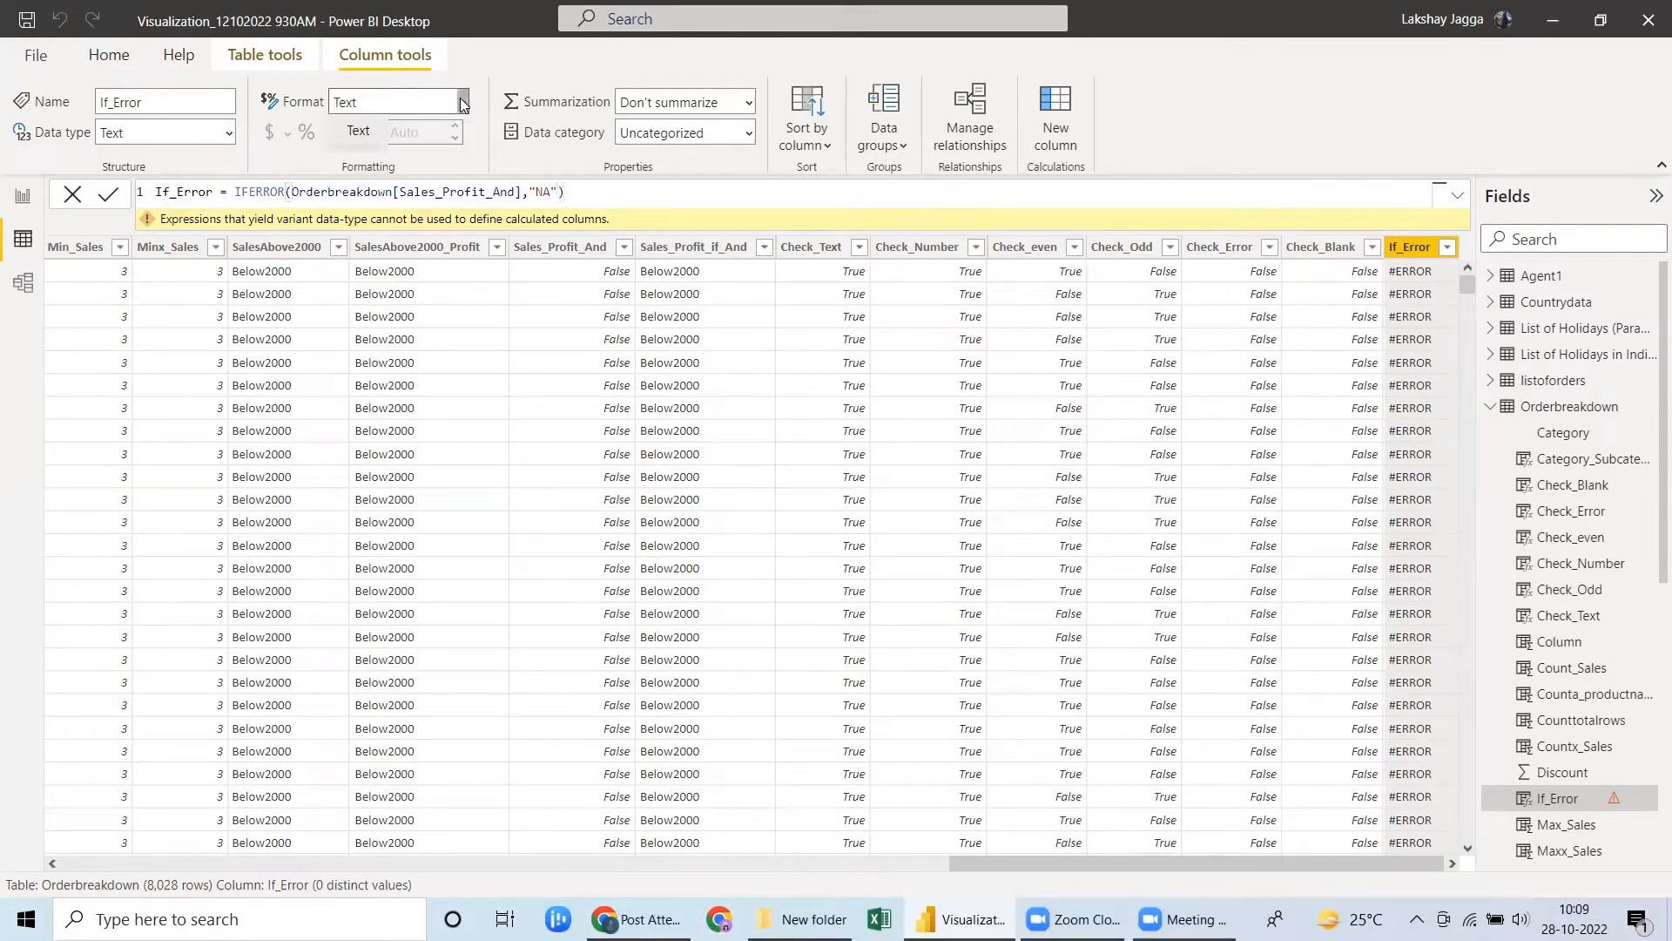
{"action": "left_click", "coordinate": [574, 188]}
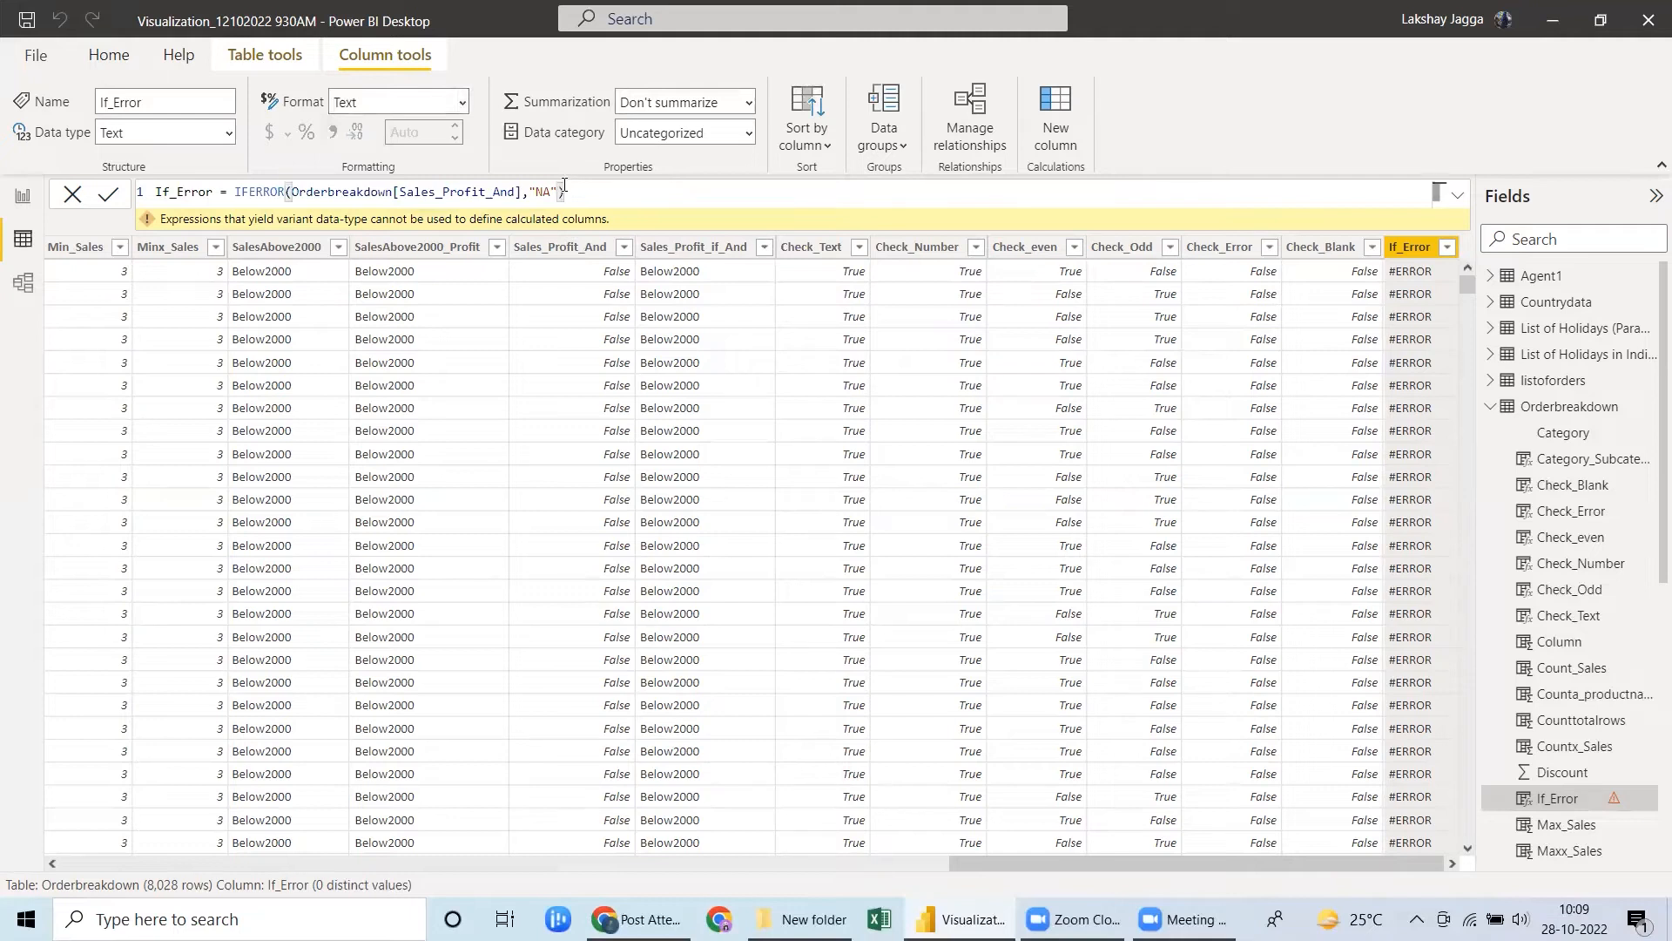
Change the value if error in the If_Error formula to "Below2000" and apply the formula.
{"action": "left_click", "coordinate": [558, 192]}
{"action": "key", "text": "BackSpace"}
{"action": "key", "text": "BackSpace"}
{"action": "key", "text": "BackSpace"}
{"action": "key", "text": "BackSpace"}
{"action": "key", "text": "BackSpace"}
{"action": "key", "text": "BackSpace"}
{"action": "type", "text": "\""}
{"action": "key", "text": "BackSpace"}
{"action": "type", "text": ","}
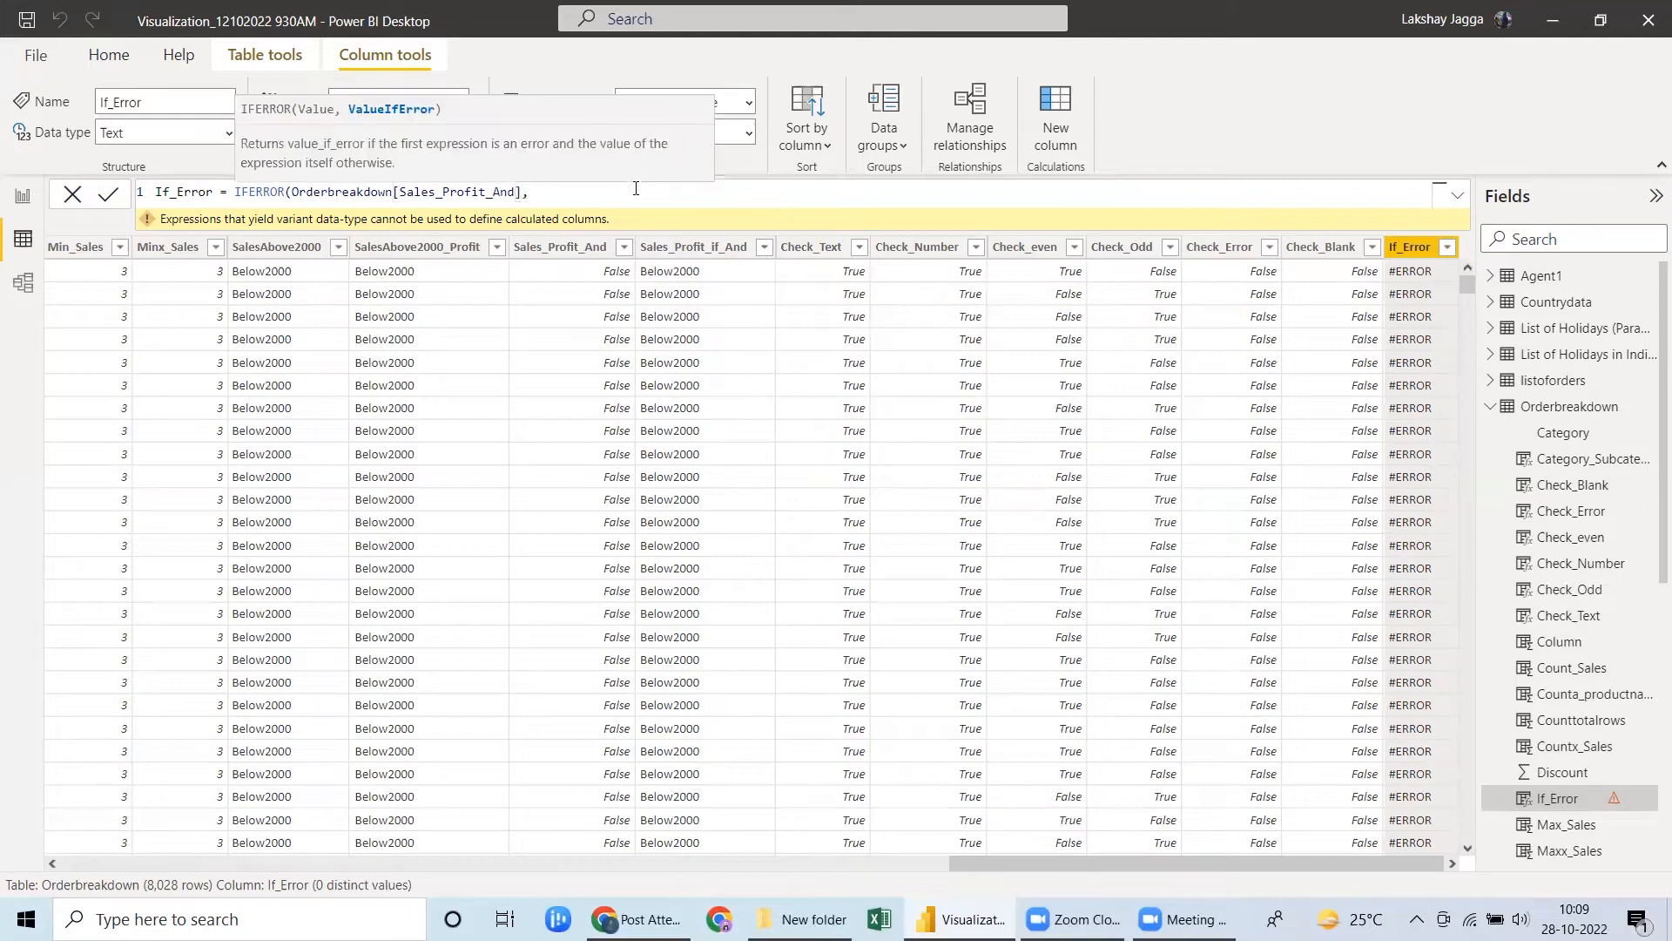
{"action": "type", "text": "\"Below2000\")"}
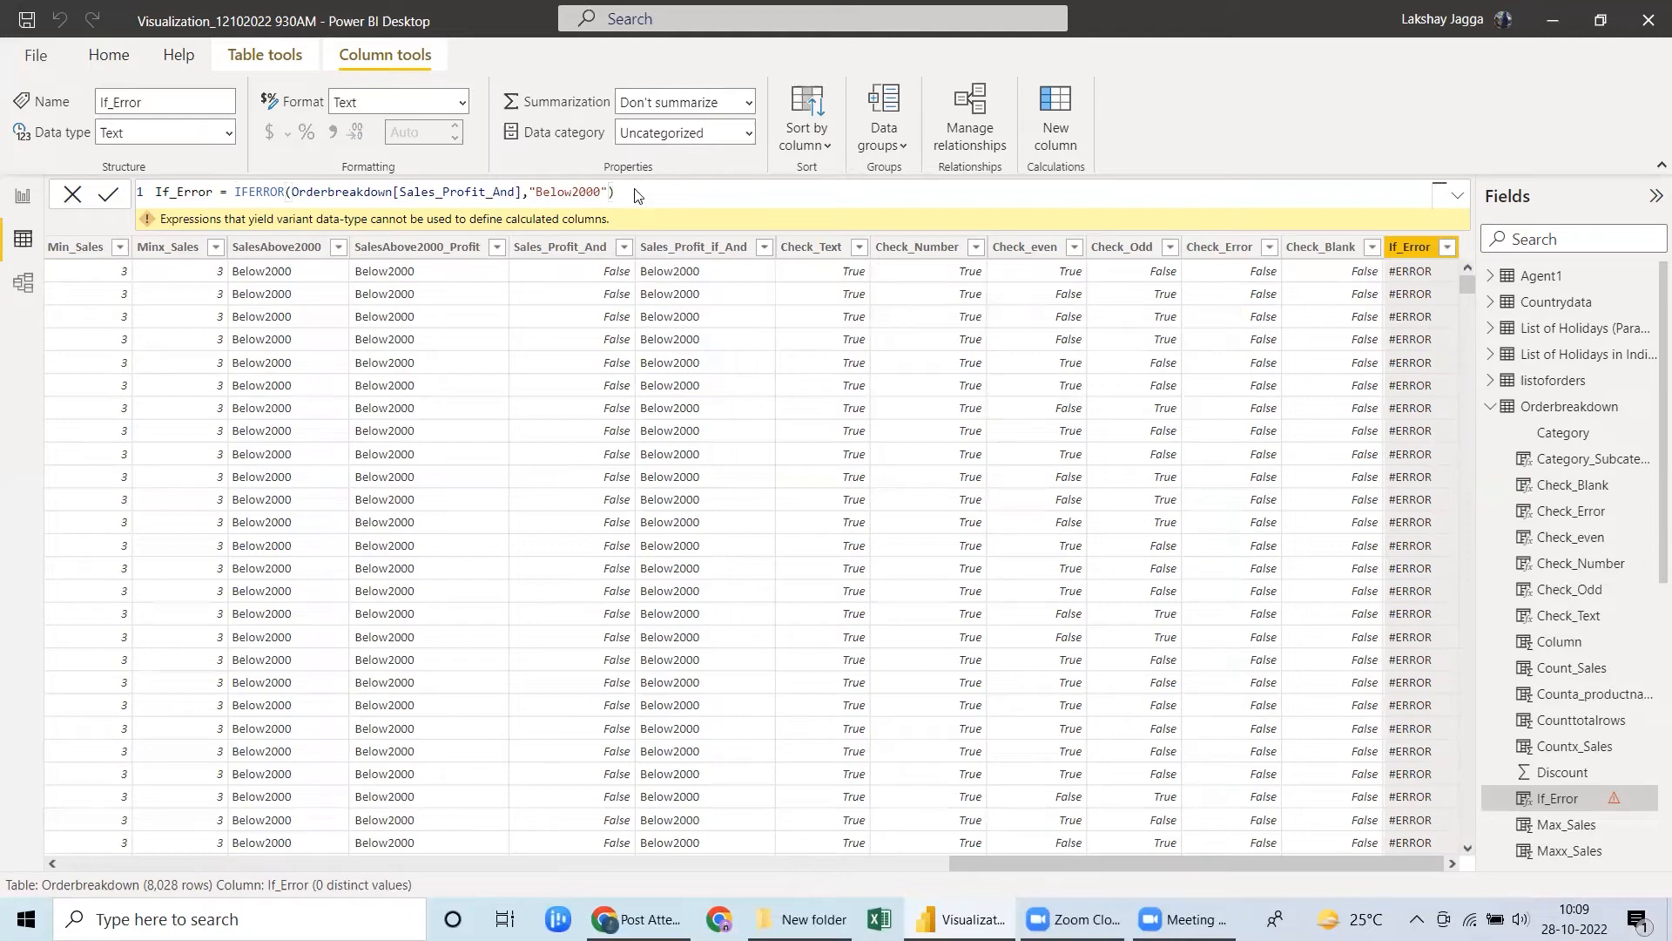
{"action": "key", "text": "Return"}
Clear all arguments from the If_Error formula, leaving only the opening of the IFERROR function.
{"action": "left_click", "coordinate": [291, 193]}
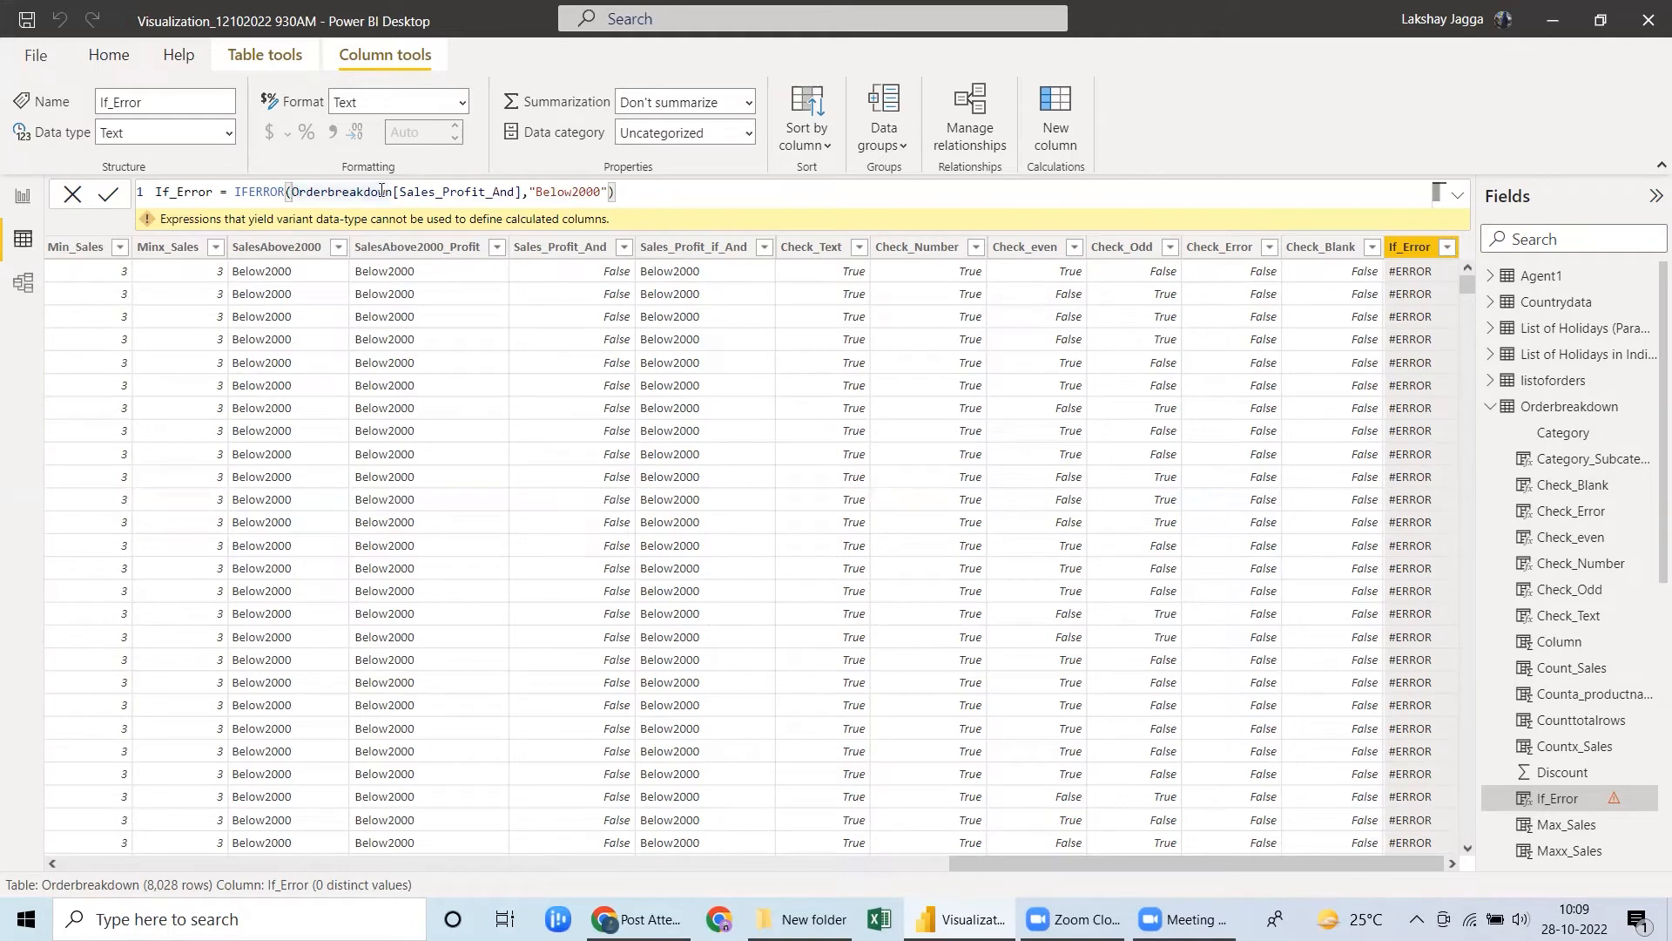
{"action": "left_click", "coordinate": [655, 198]}
{"action": "key", "text": "BackSpace"}
{"action": "key", "text": "BackSpace"}
{"action": "key", "text": "BackSpace"}
{"action": "key", "text": "BackSpace"}
{"action": "key", "text": "BackSpace"}
{"action": "key", "text": "BackSpace"}
{"action": "key", "text": "BackSpace"}
{"action": "key", "text": "BackSpace"}
{"action": "key", "text": "BackSpace"}
{"action": "key", "text": "BackSpace"}
{"action": "key", "text": "BackSpace"}
{"action": "key", "text": "BackSpace"}
{"action": "key", "text": "BackSpace"}
{"action": "key", "text": "BackSpace"}
{"action": "key", "text": "BackSpace"}
{"action": "key", "text": "BackSpace"}
{"action": "key", "text": "BackSpace"}
{"action": "key", "text": "BackSpace"}
{"action": "key", "text": "BackSpace"}
{"action": "key", "text": "BackSpace"}
{"action": "key", "text": "BackSpace"}
{"action": "key", "text": "BackSpace"}
{"action": "key", "text": "BackSpace"}
{"action": "key", "text": "BackSpace"}
{"action": "key", "text": "BackSpace"}
{"action": "key", "text": "BackSpace"}
{"action": "key", "text": "BackSpace"}
{"action": "key", "text": "BackSpace"}
{"action": "key", "text": "BackSpace"}
{"action": "key", "text": "BackSpace"}
{"action": "key", "text": "BackSpace"}
{"action": "key", "text": "BackSpace"}
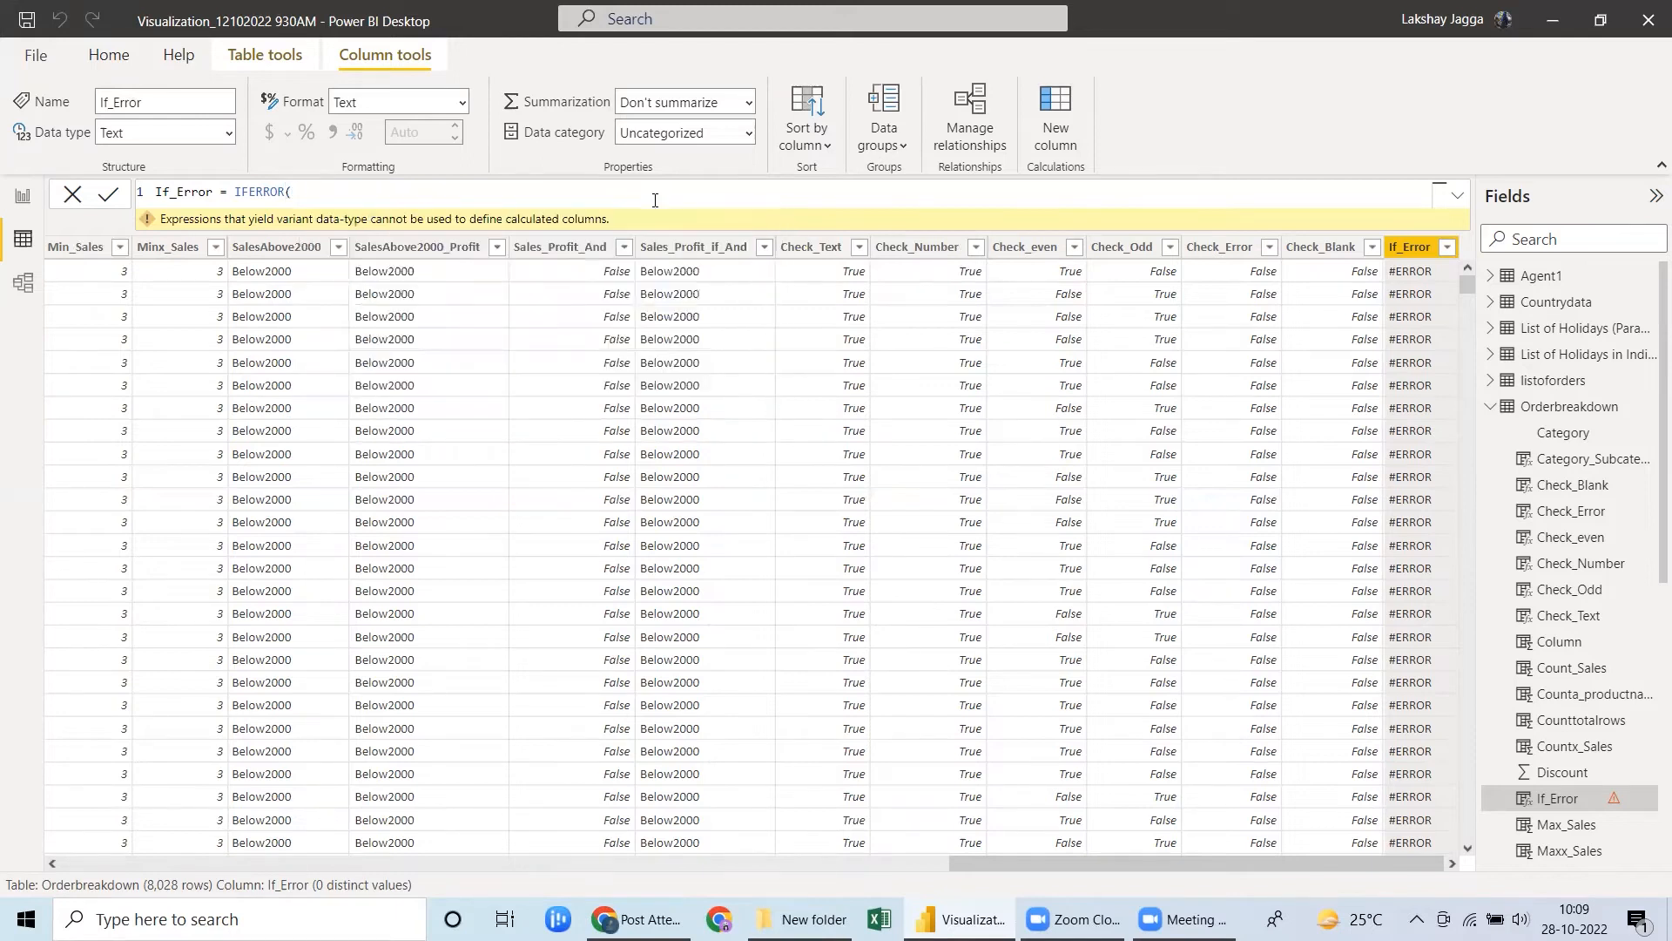
{"action": "type", "text": "Sales"}
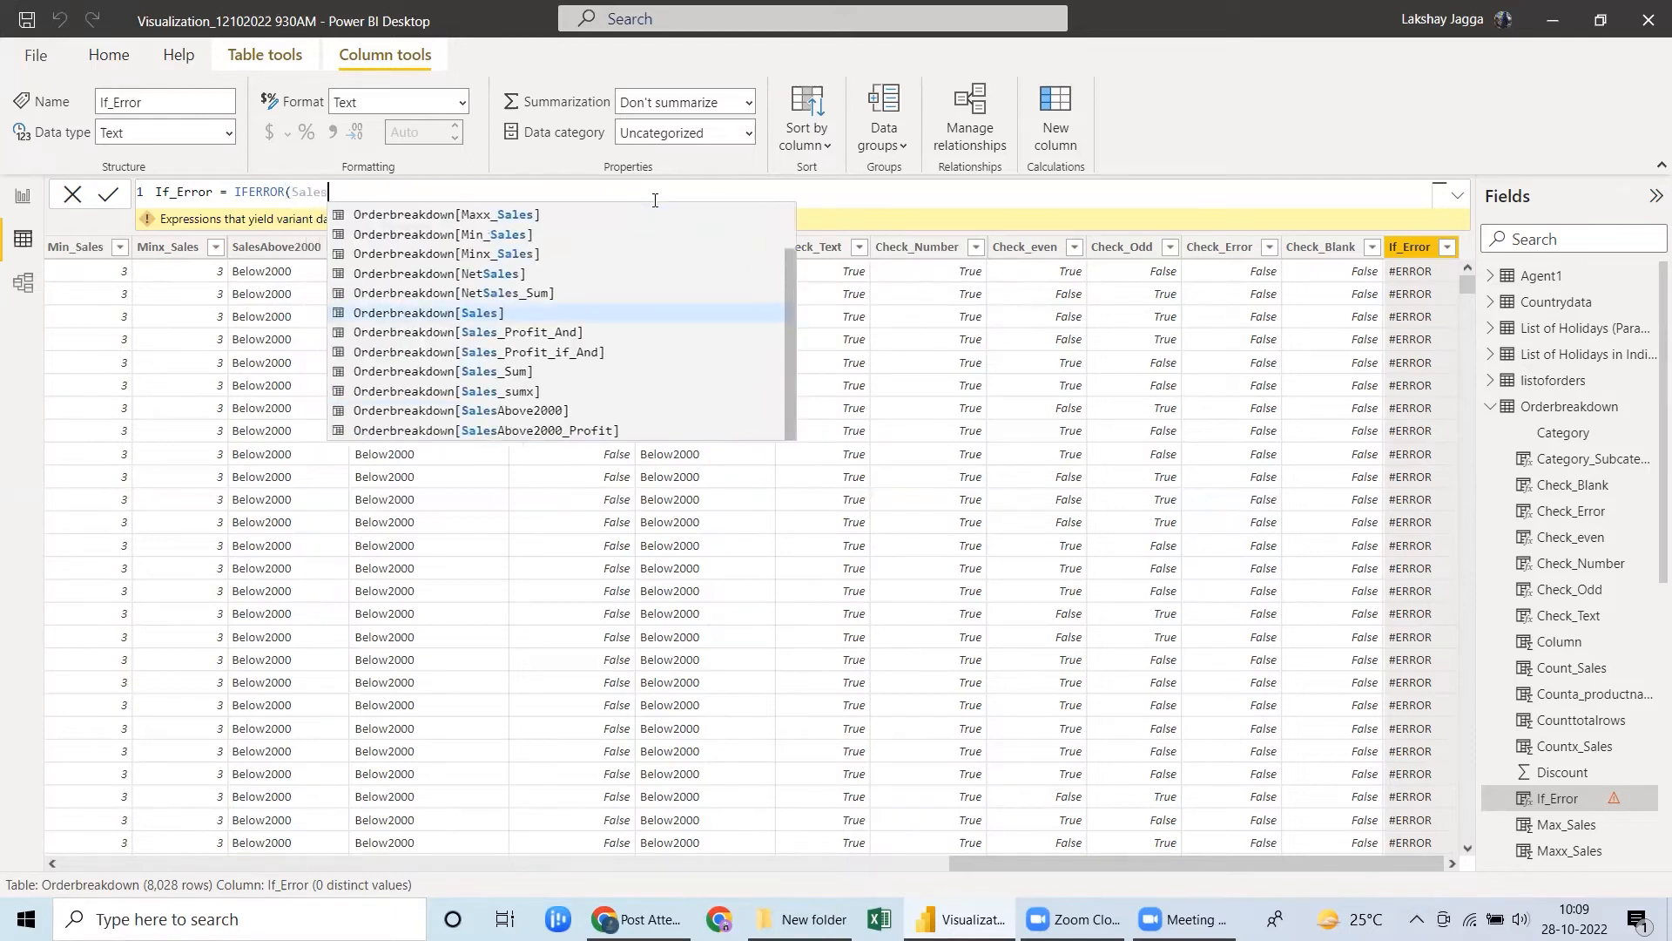
{"action": "key", "text": "Down"}
{"action": "key", "text": "Down"}
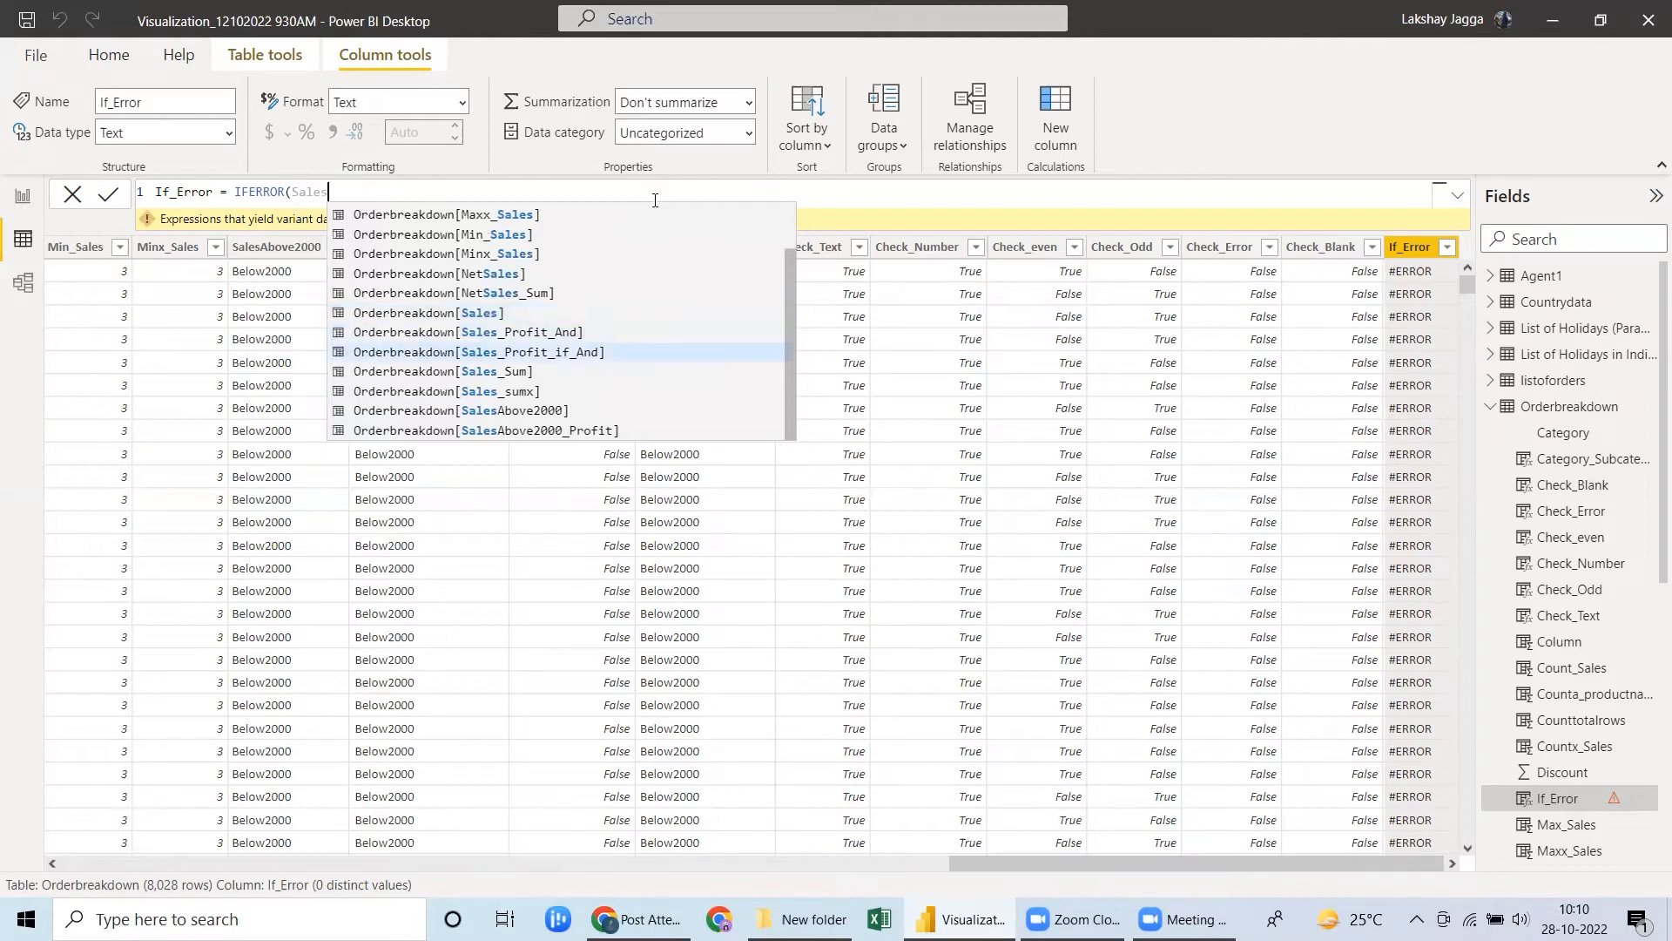
{"action": "key", "text": "Tab"}
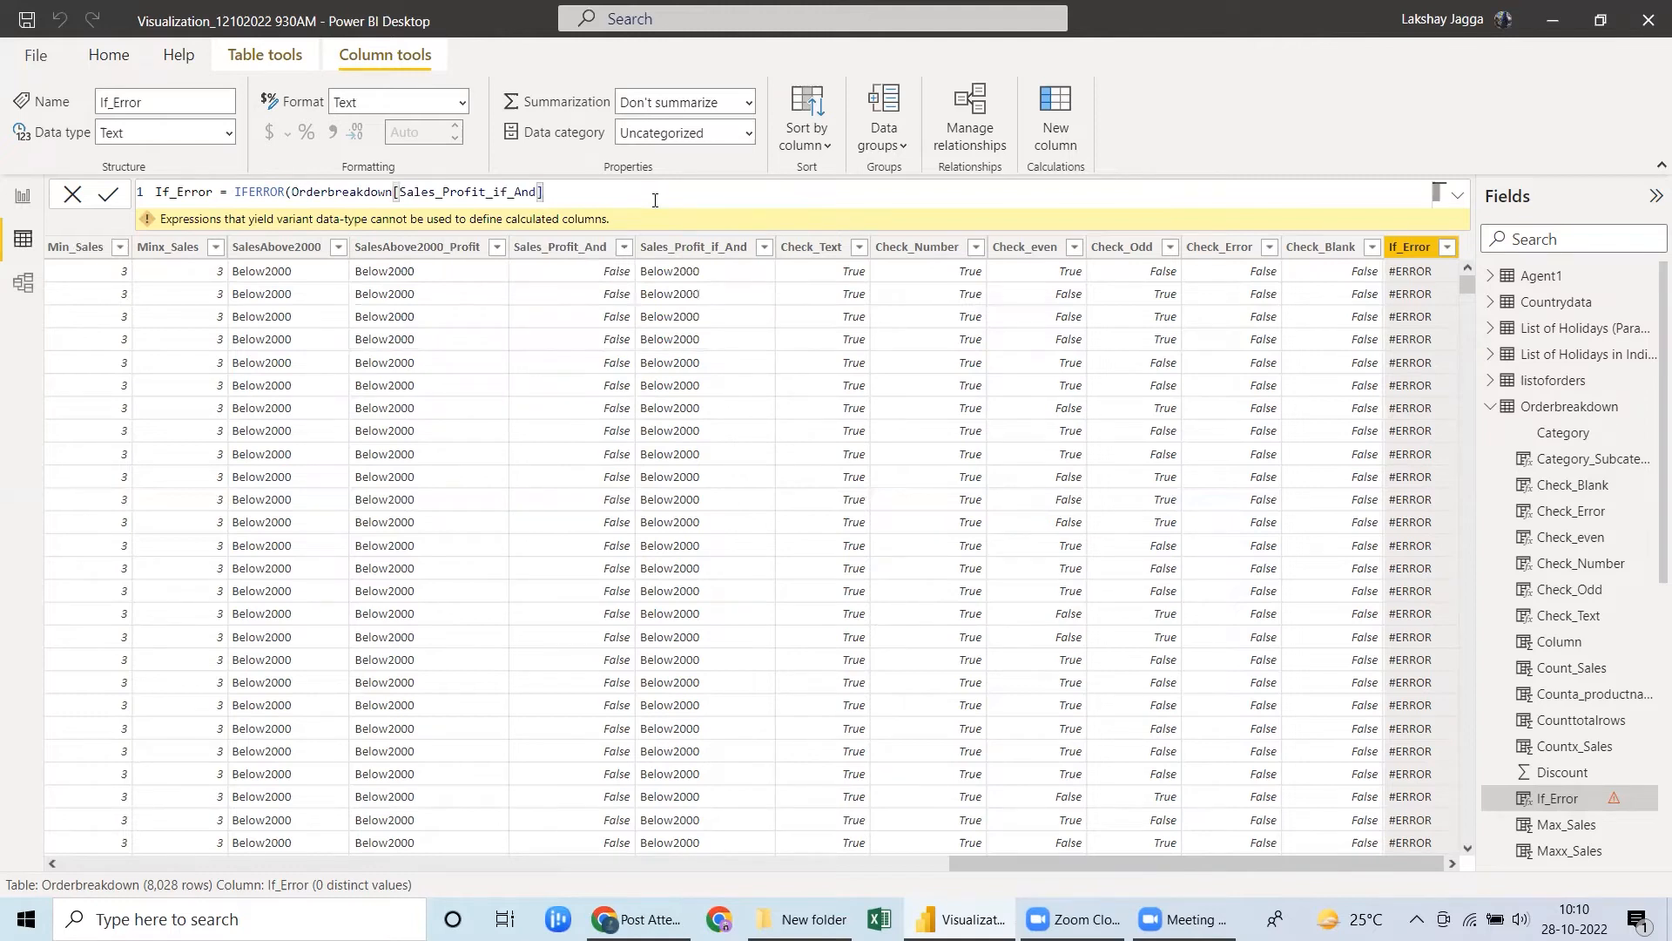
{"action": "type", "text": ","}
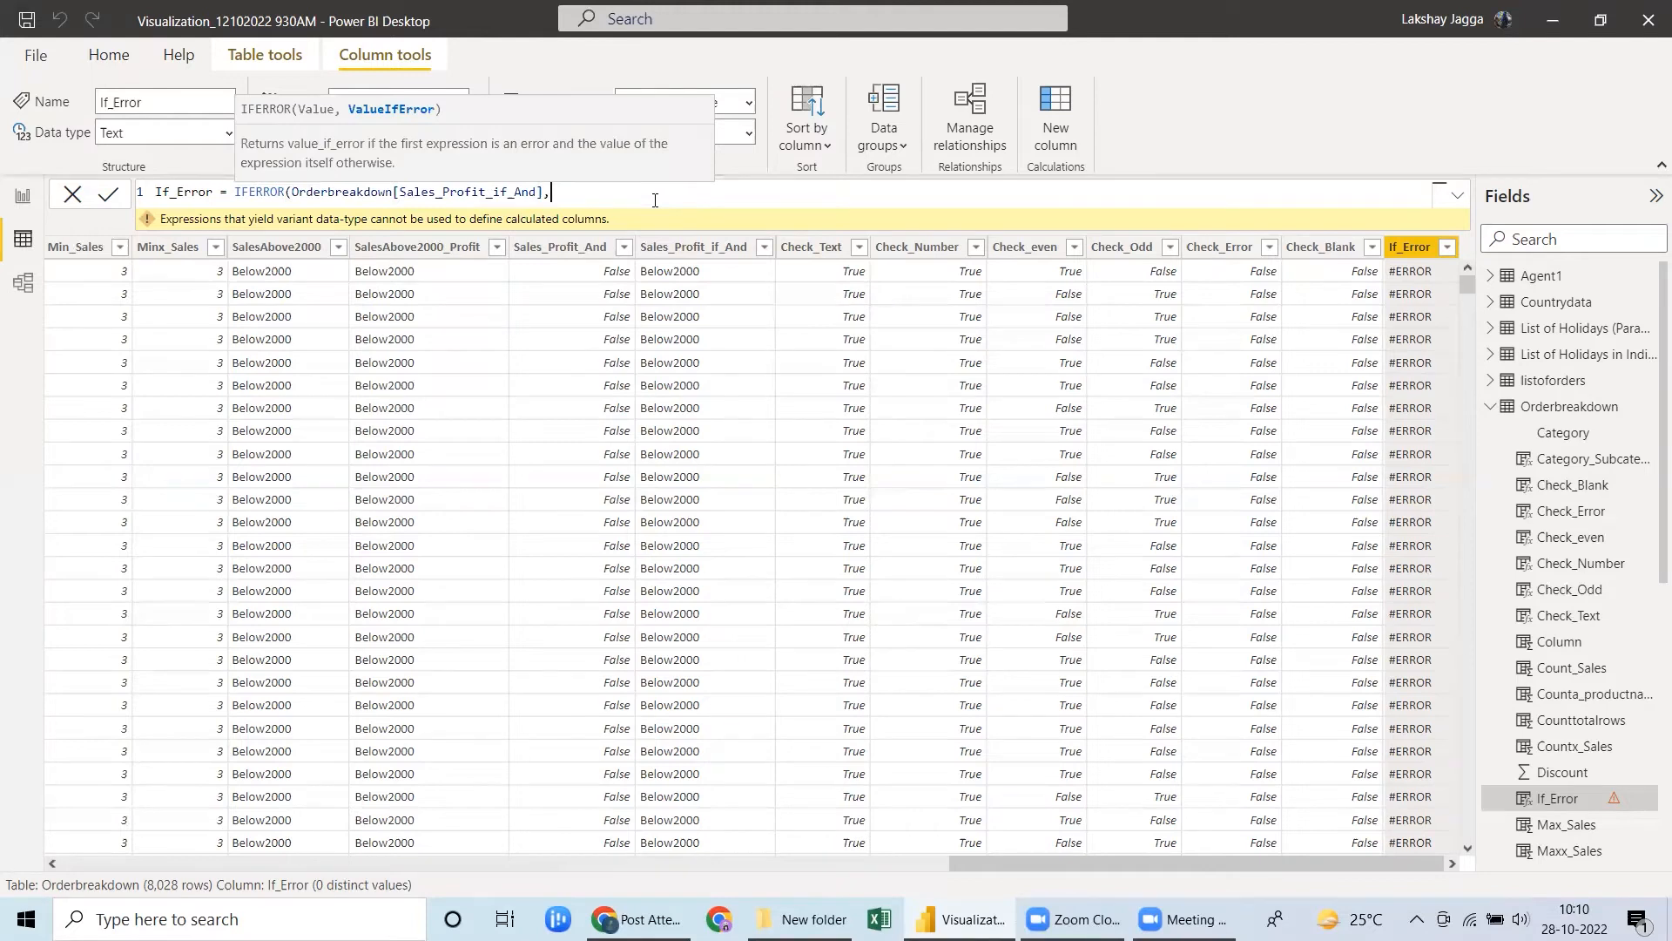
{"action": "key", "text": "BackSpace"}
{"action": "key", "text": "BackSpace"}
{"action": "key", "text": "BackSpace"}
{"action": "key", "text": "BackSpace"}
{"action": "key", "text": "BackSpace"}
{"action": "key", "text": "BackSpace"}
{"action": "key", "text": "BackSpace"}
{"action": "key", "text": "BackSpace"}
{"action": "key", "text": "BackSpace"}
{"action": "key", "text": "BackSpace"}
{"action": "key", "text": "BackSpace"}
{"action": "key", "text": "BackSpace"}
{"action": "key", "text": "BackSpace"}
{"action": "key", "text": "BackSpace"}
{"action": "key", "text": "BackSpace"}
{"action": "key", "text": "BackSpace"}
{"action": "key", "text": "BackSpace"}
{"action": "key", "text": "BackSpace"}
{"action": "key", "text": "BackSpace"}
{"action": "key", "text": "BackSpace"}
{"action": "key", "text": "BackSpace"}
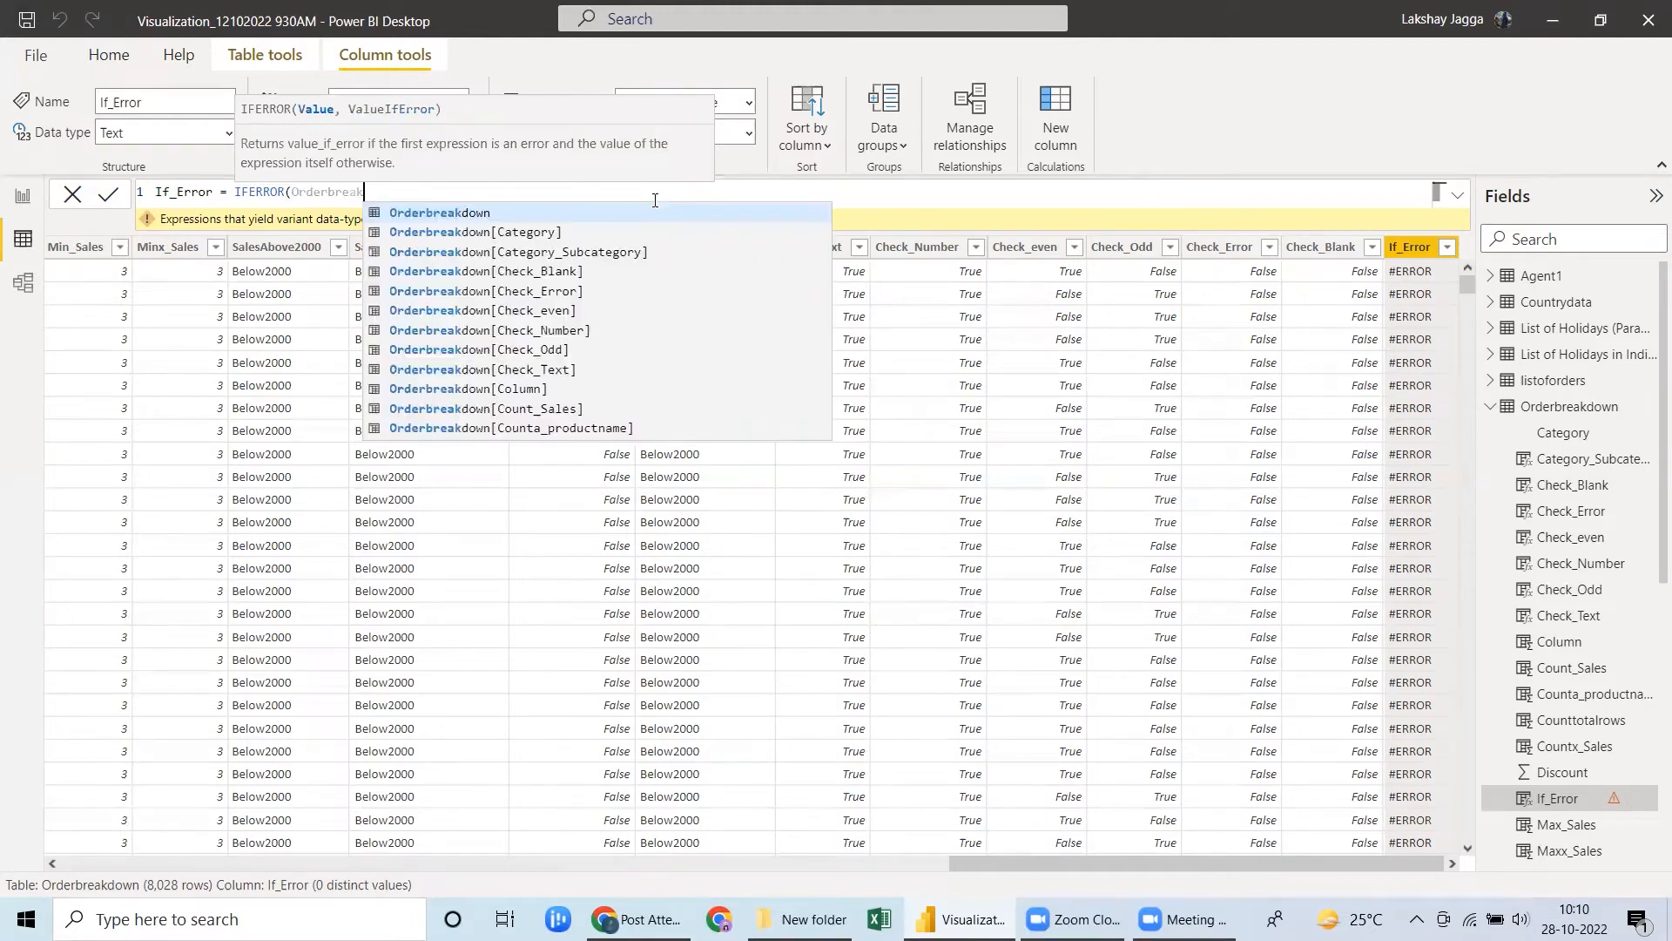
{"action": "key", "text": "BackSpace"}
{"action": "key", "text": "BackSpace"}
{"action": "key", "text": "BackSpace"}
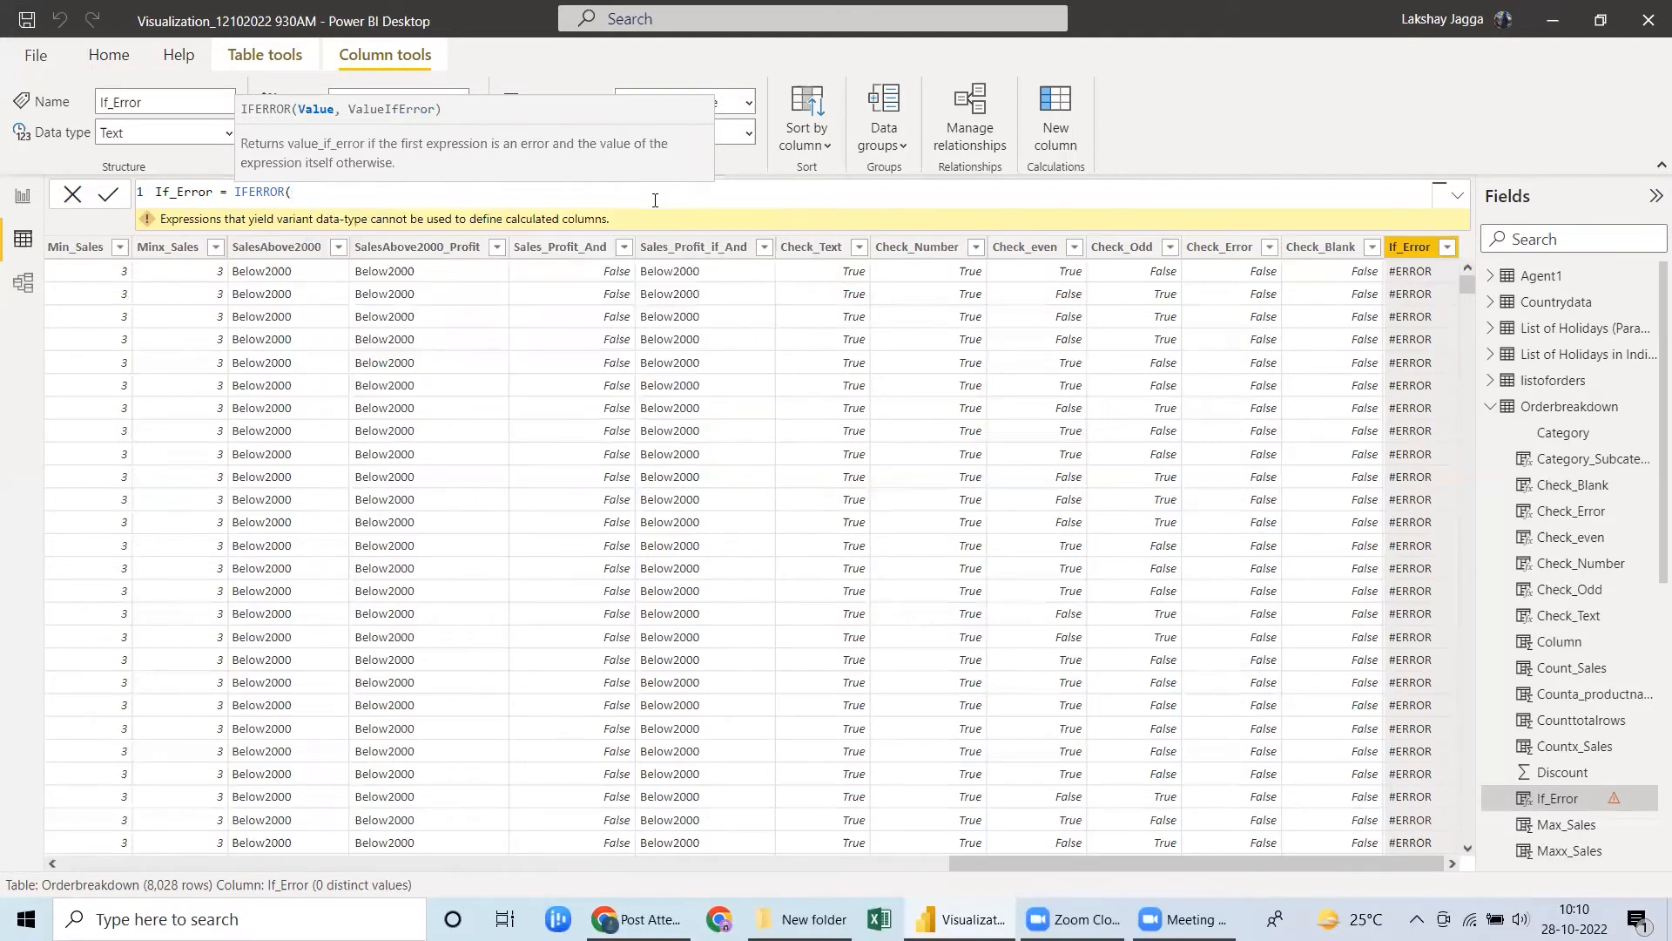
Complete the If_Error formula with Orderbreakdown[Sales] as the value and 0 as the value if error.
{"action": "type", "text": "Sales"}
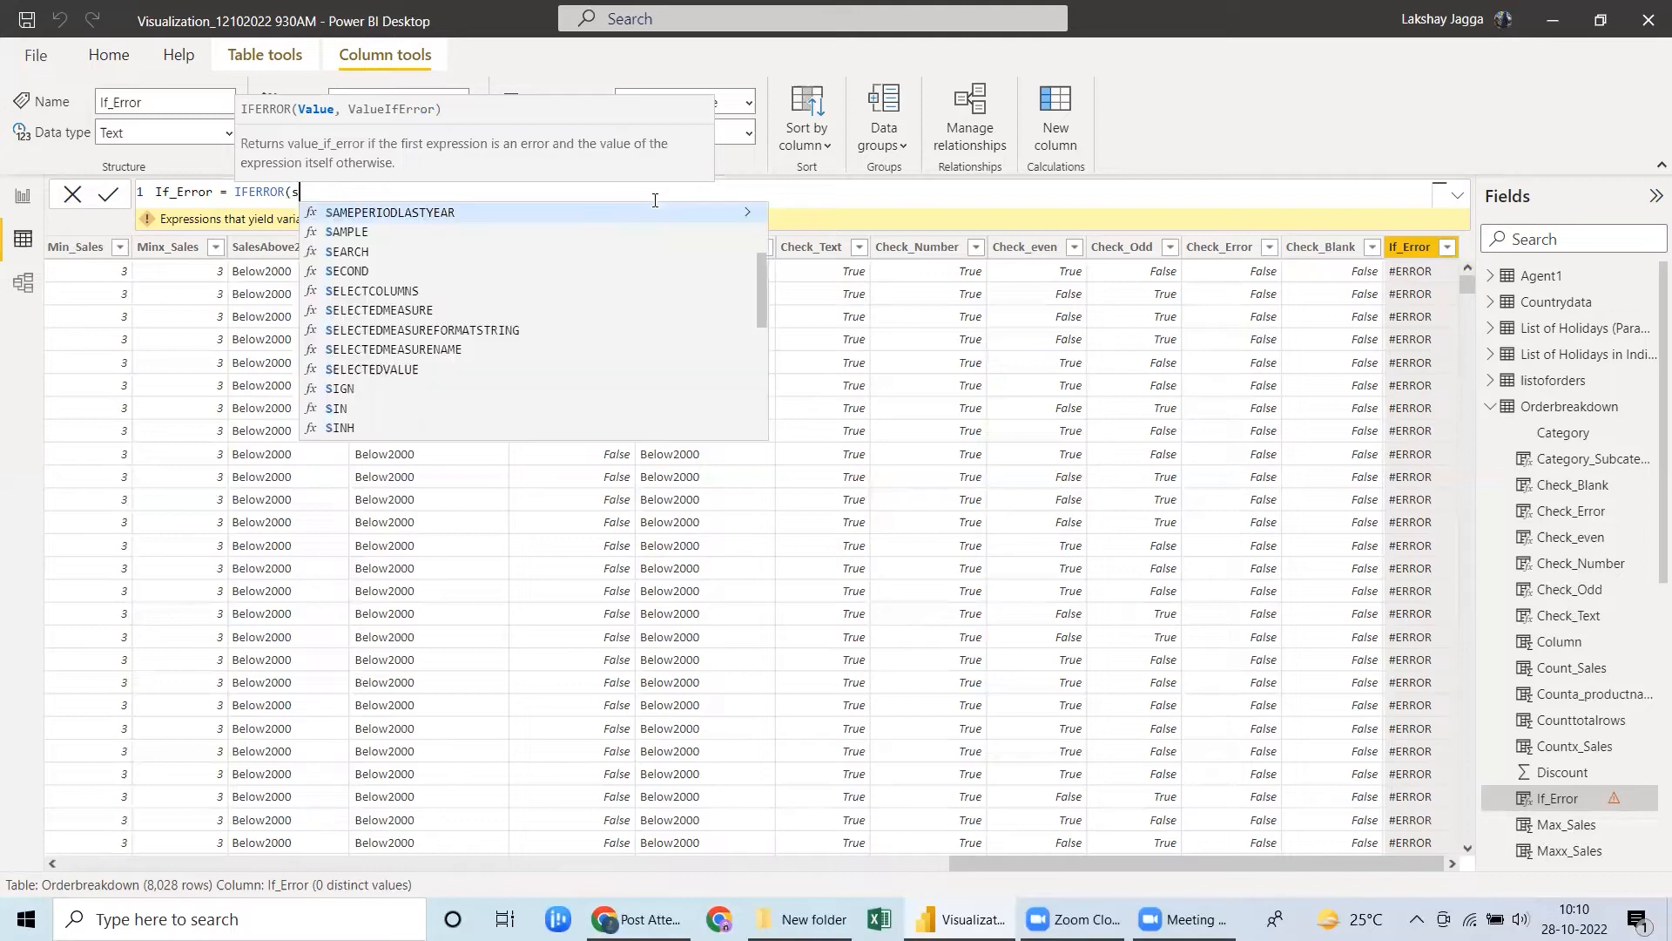
{"action": "key", "text": "Tab"}
{"action": "type", "text": ",0)"}
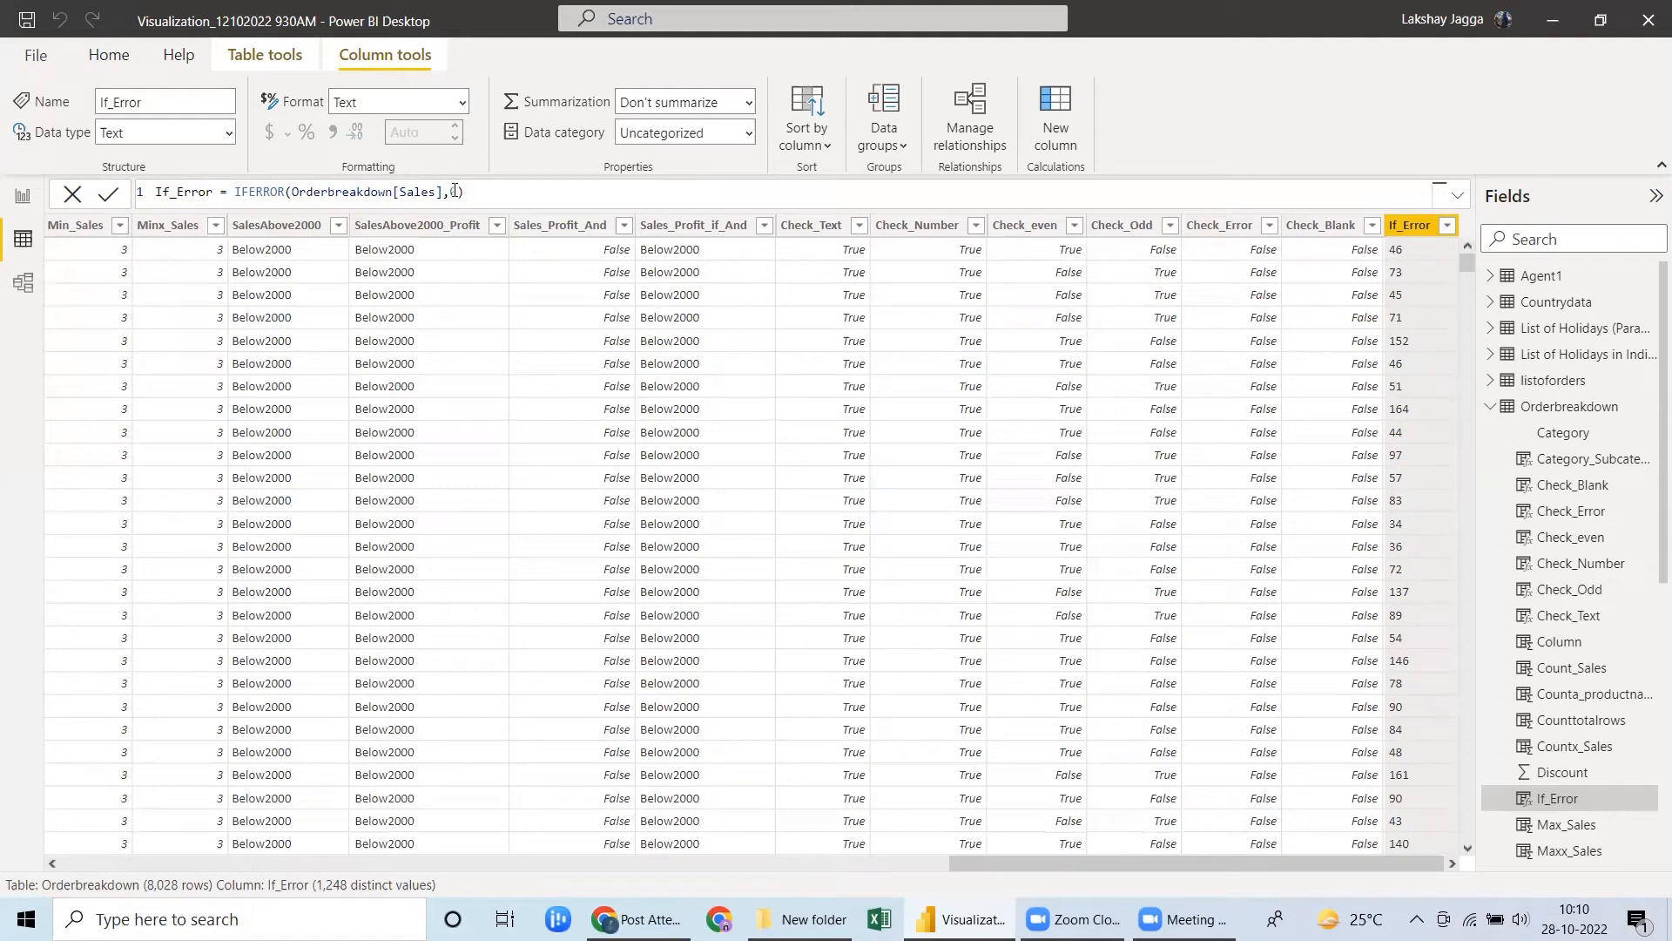
Review the formula of the Sales_Profit_if_And column, then return to the If_Error column.
{"action": "left_click", "coordinate": [663, 230]}
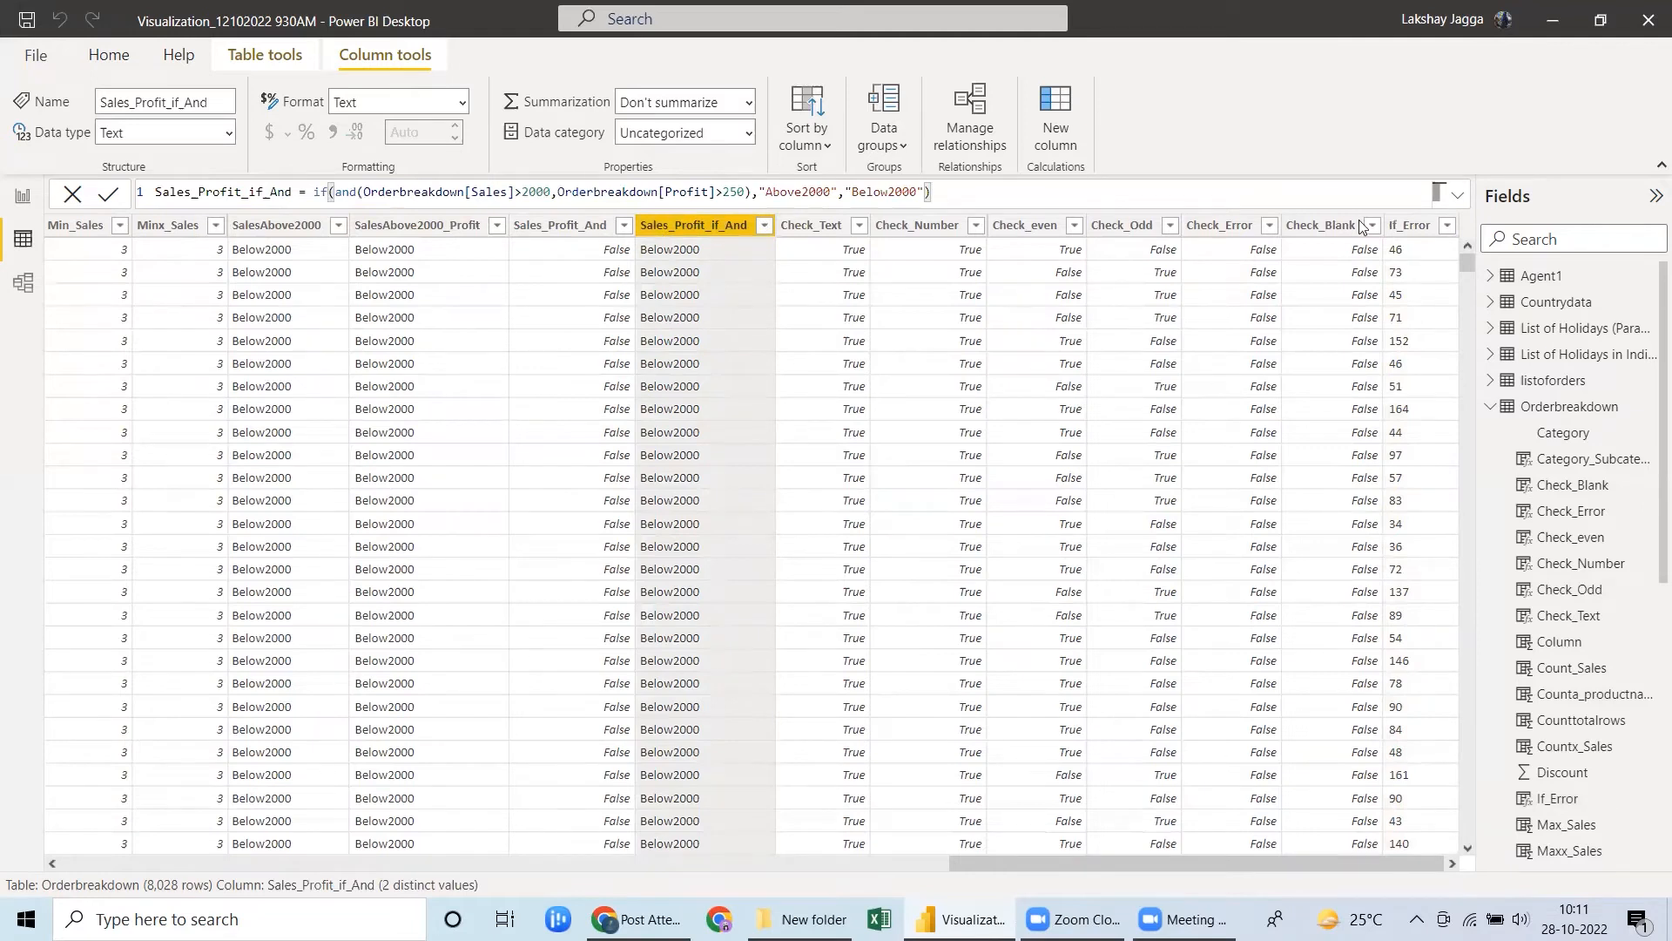
{"action": "left_click", "coordinate": [1408, 226]}
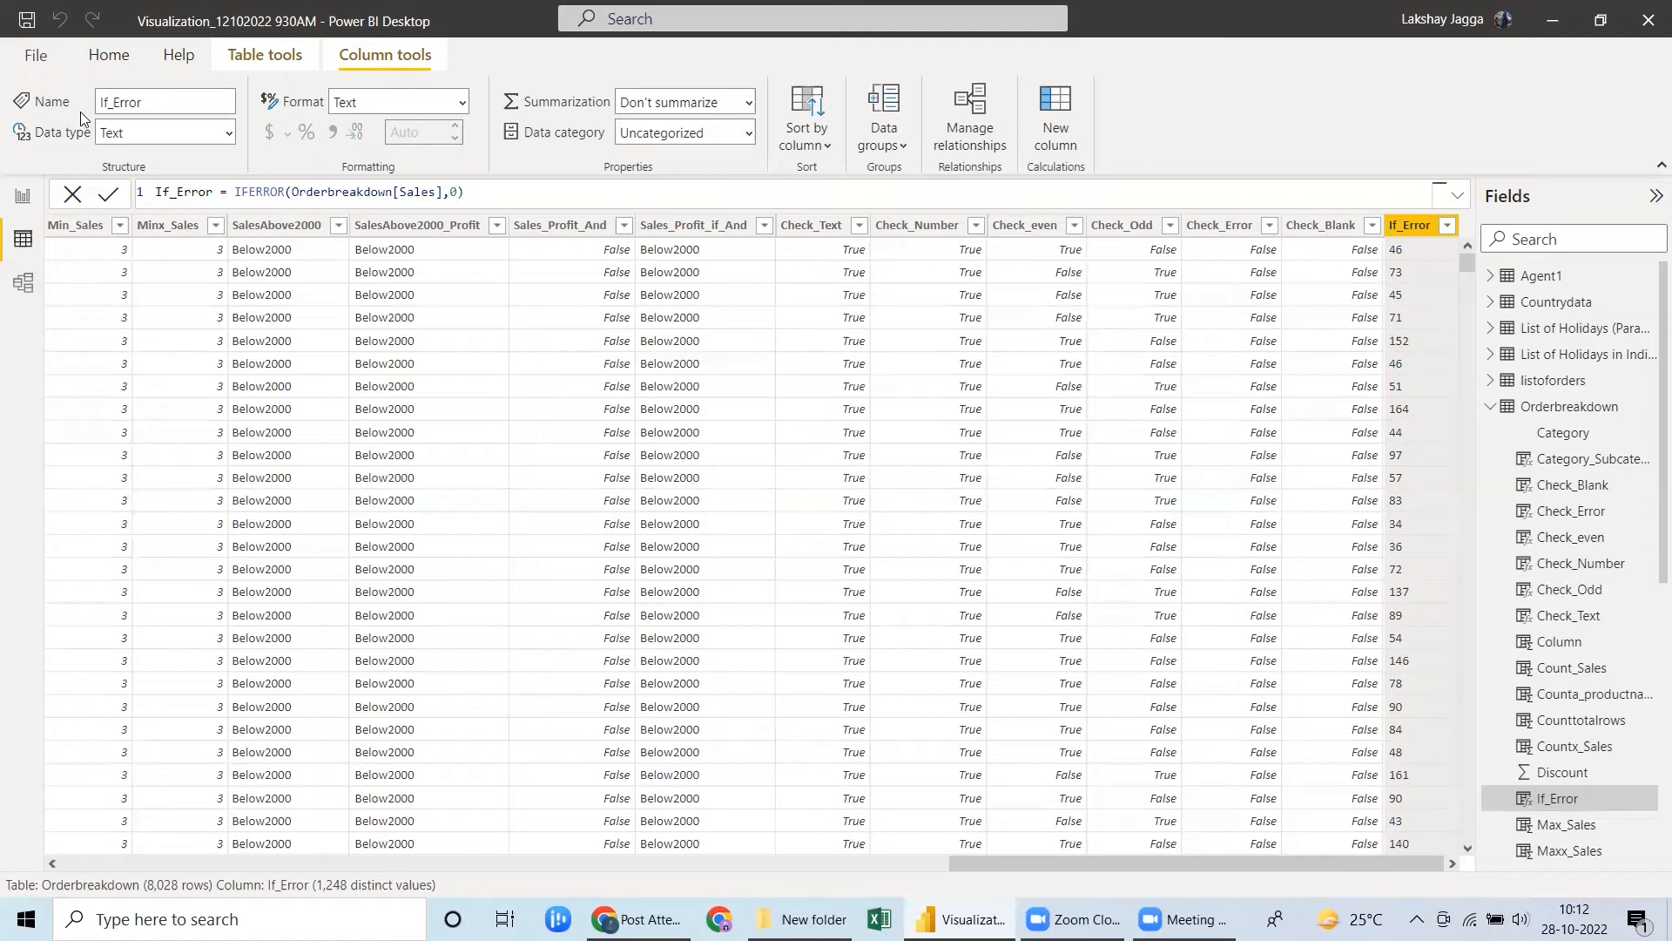
Add a calculated column named Region to the Orderbreakdown table and start its formula with the LOOKUPVALUE function.
{"action": "left_click", "coordinate": [115, 54]}
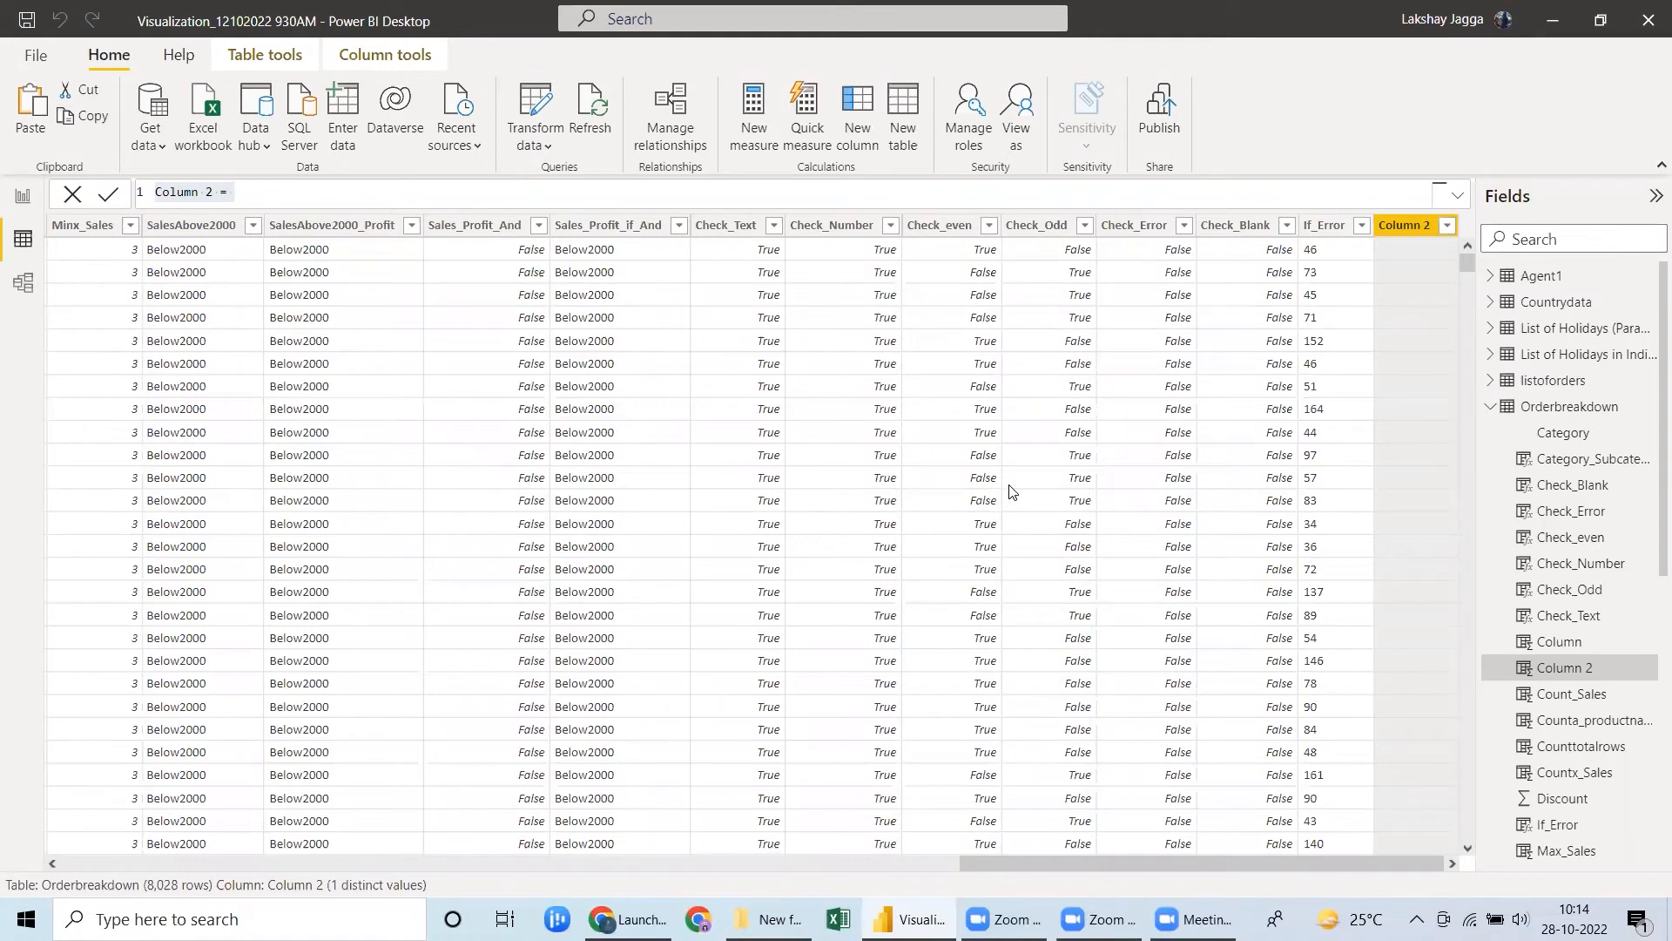
{"action": "left_click", "coordinate": [278, 198]}
{"action": "key", "text": "BackSpace"}
{"action": "key", "text": "BackSpace"}
{"action": "key", "text": "BackSpace"}
{"action": "key", "text": "BackSpace"}
{"action": "key", "text": "BackSpace"}
{"action": "key", "text": "BackSpace"}
{"action": "key", "text": "BackSpace"}
{"action": "key", "text": "BackSpace"}
{"action": "key", "text": "BackSpace"}
{"action": "key", "text": "BackSpace"}
{"action": "key", "text": "BackSpace"}
{"action": "type", "text": "Region = looku"}
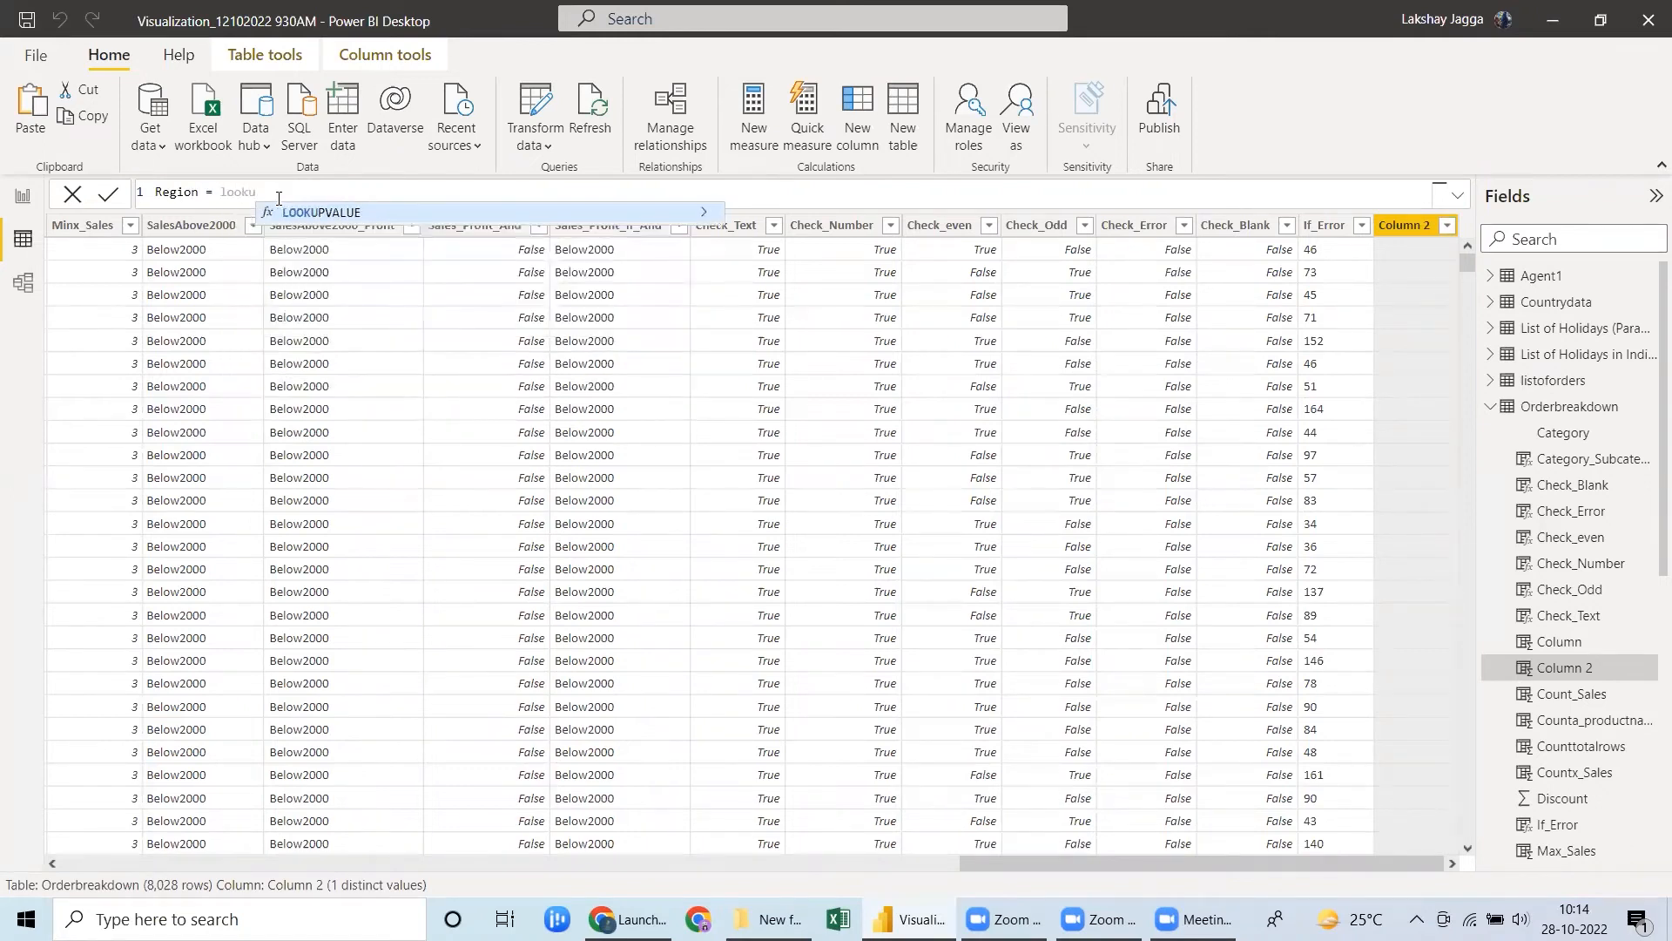
{"action": "key", "text": "Tab"}
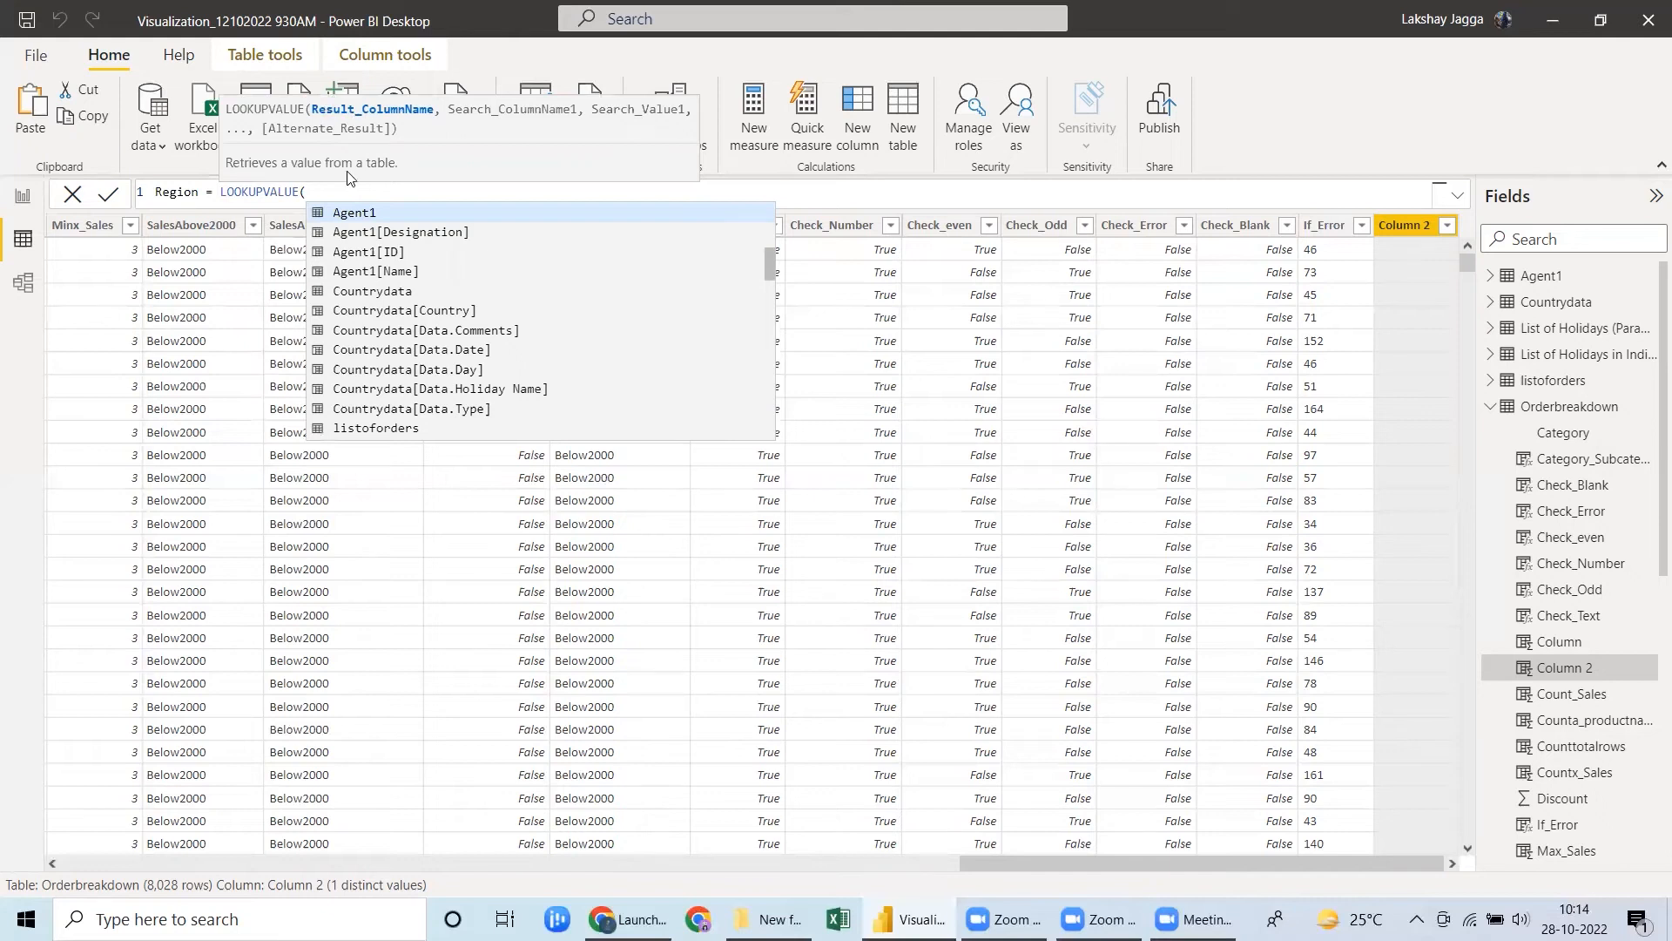
Enter listoforders[Region] as the result column and listoforders[OrderID] as the search column in the Region formula.
{"action": "type", "text": "listoforders[Region]"}
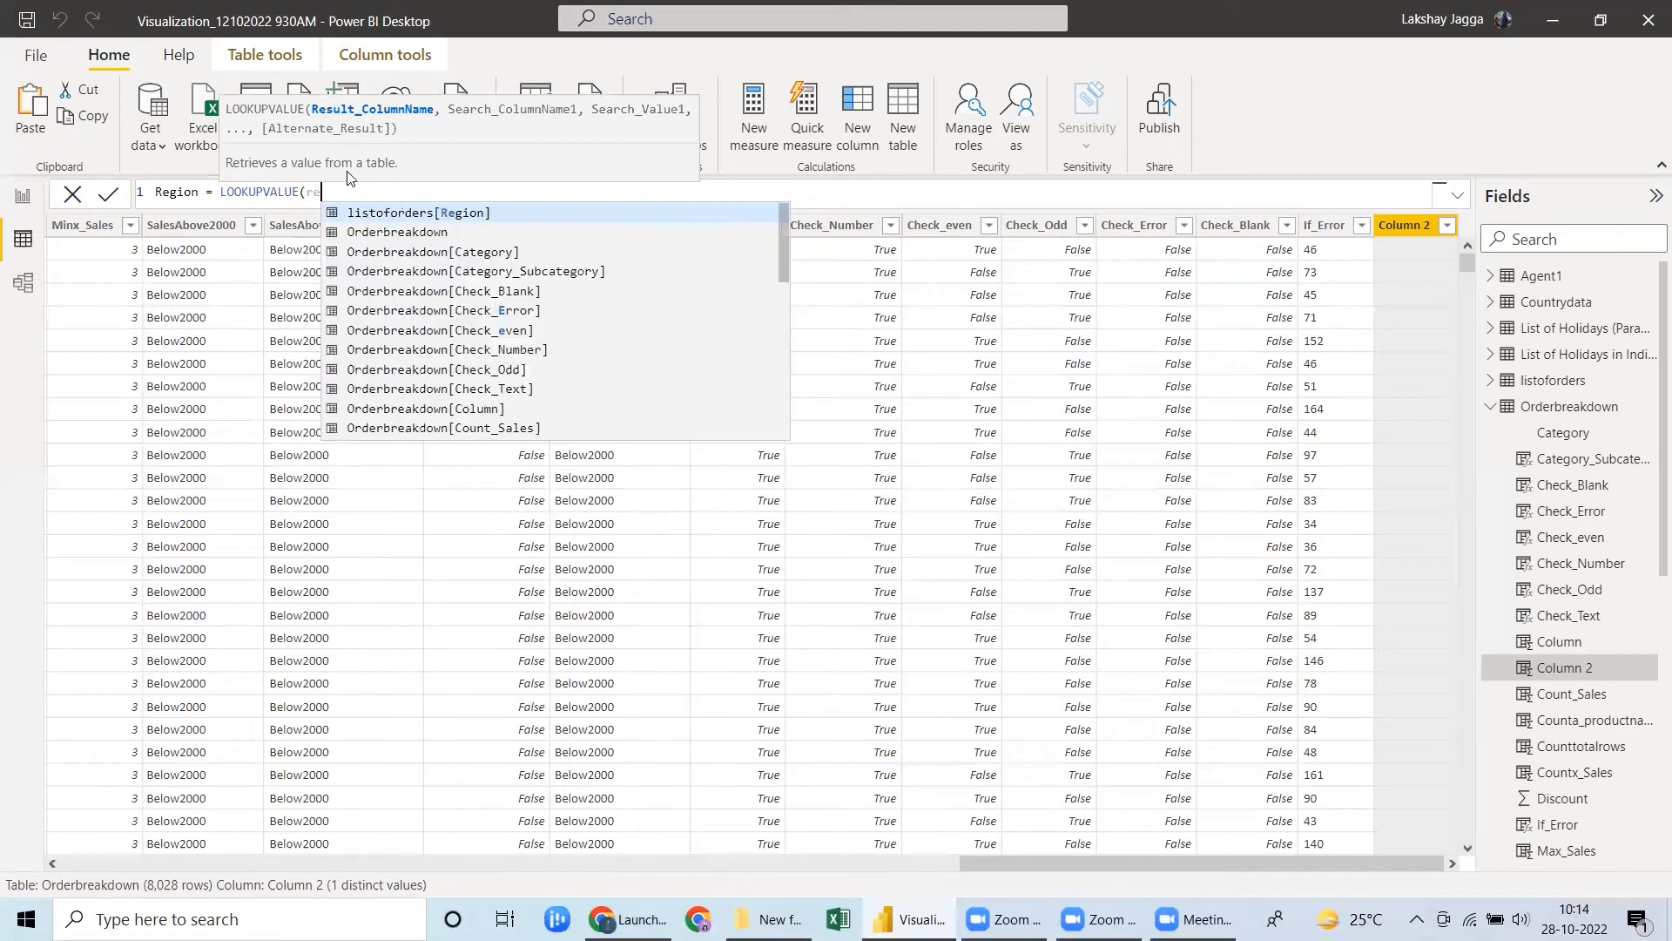
{"action": "key", "text": "Tab"}
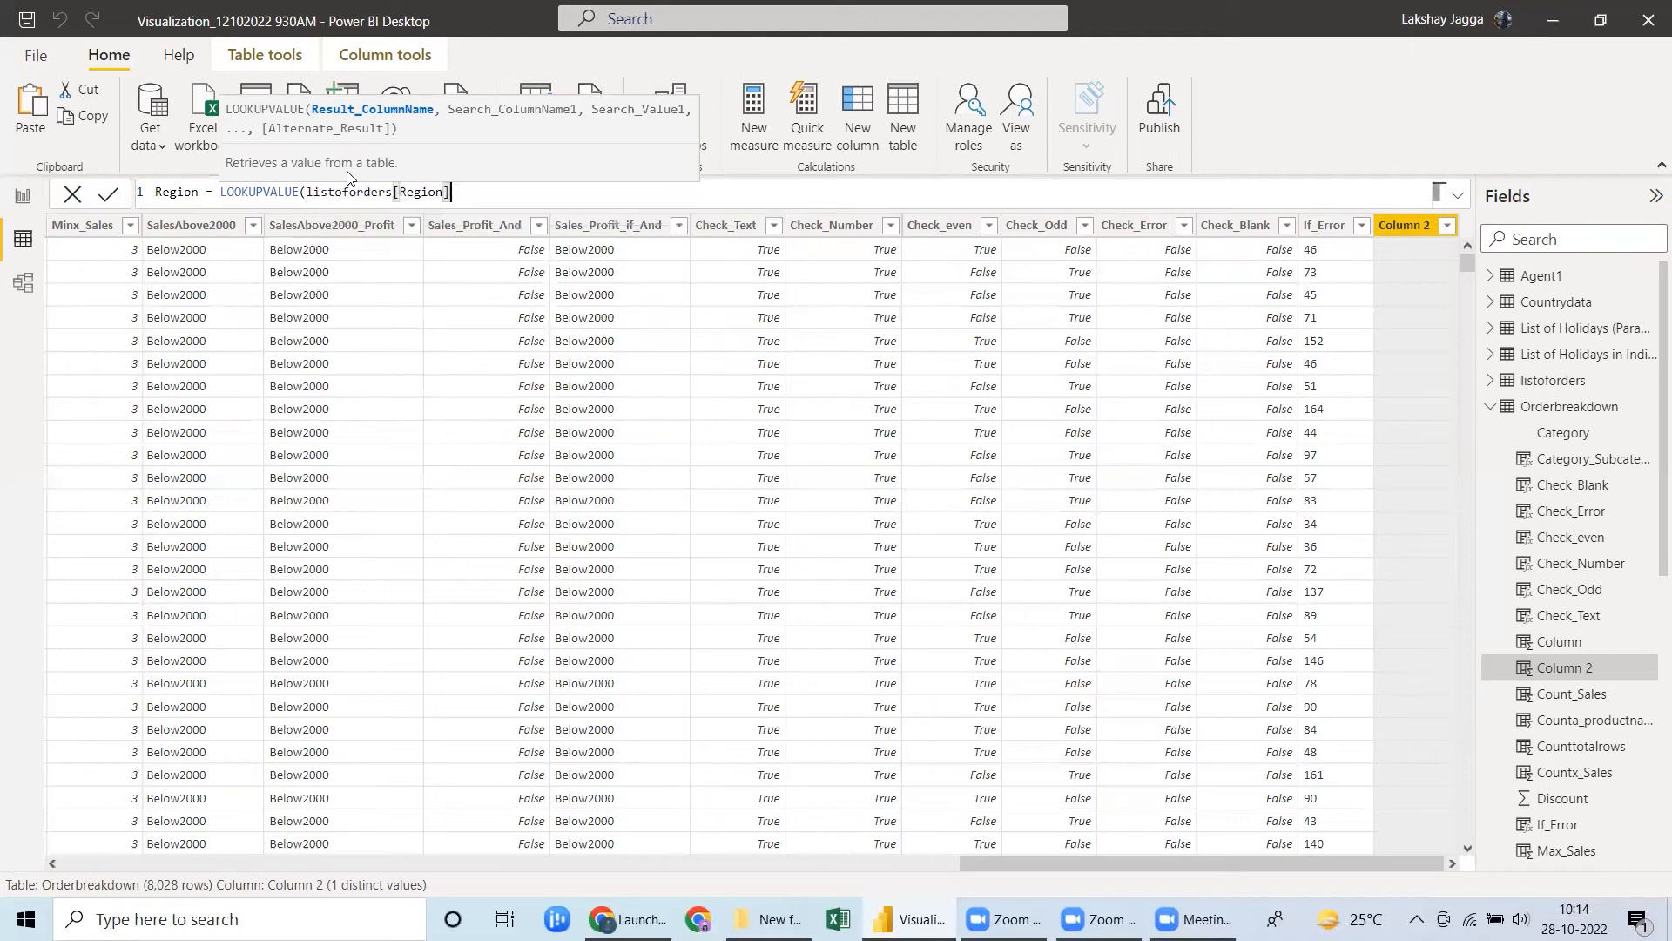
{"action": "type", "text": ","}
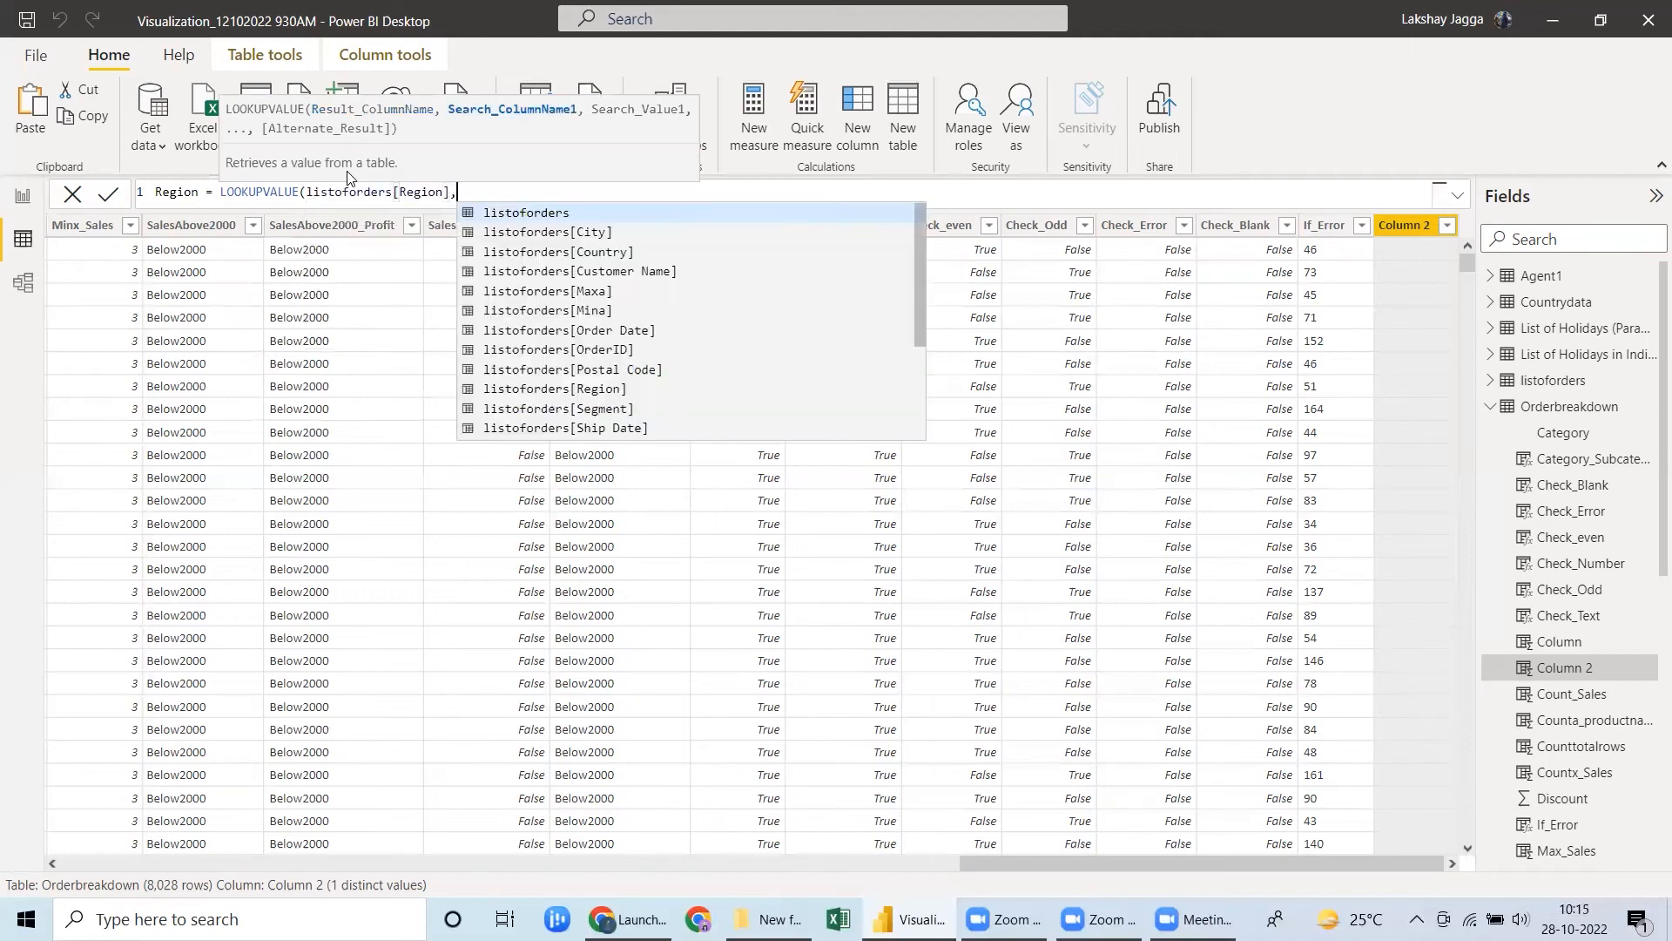
{"action": "key", "text": "Down"}
{"action": "key", "text": "Down"}
{"action": "key", "text": "Down"}
{"action": "key", "text": "Down"}
{"action": "key", "text": "Down"}
{"action": "key", "text": "Down"}
{"action": "key", "text": "Down"}
{"action": "key", "text": "Down"}
{"action": "key", "text": "Down"}
{"action": "key", "text": "Down"}
{"action": "key", "text": "Up"}
{"action": "key", "text": "Up"}
{"action": "key", "text": "Up"}
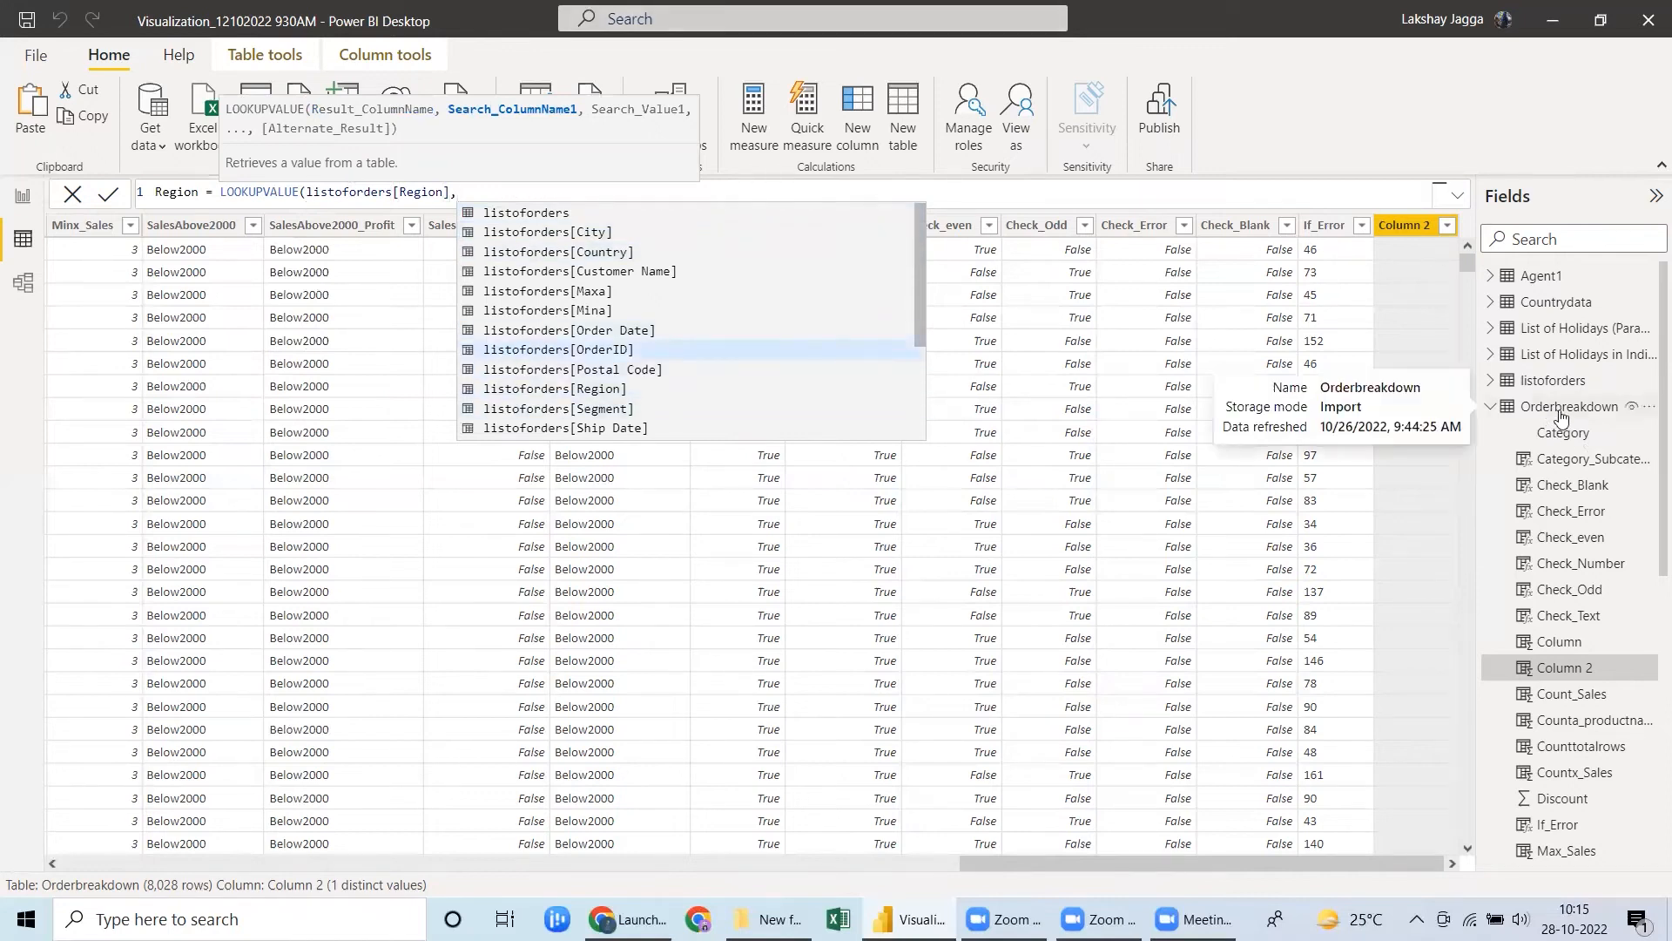
{"action": "left_click", "coordinate": [507, 350]}
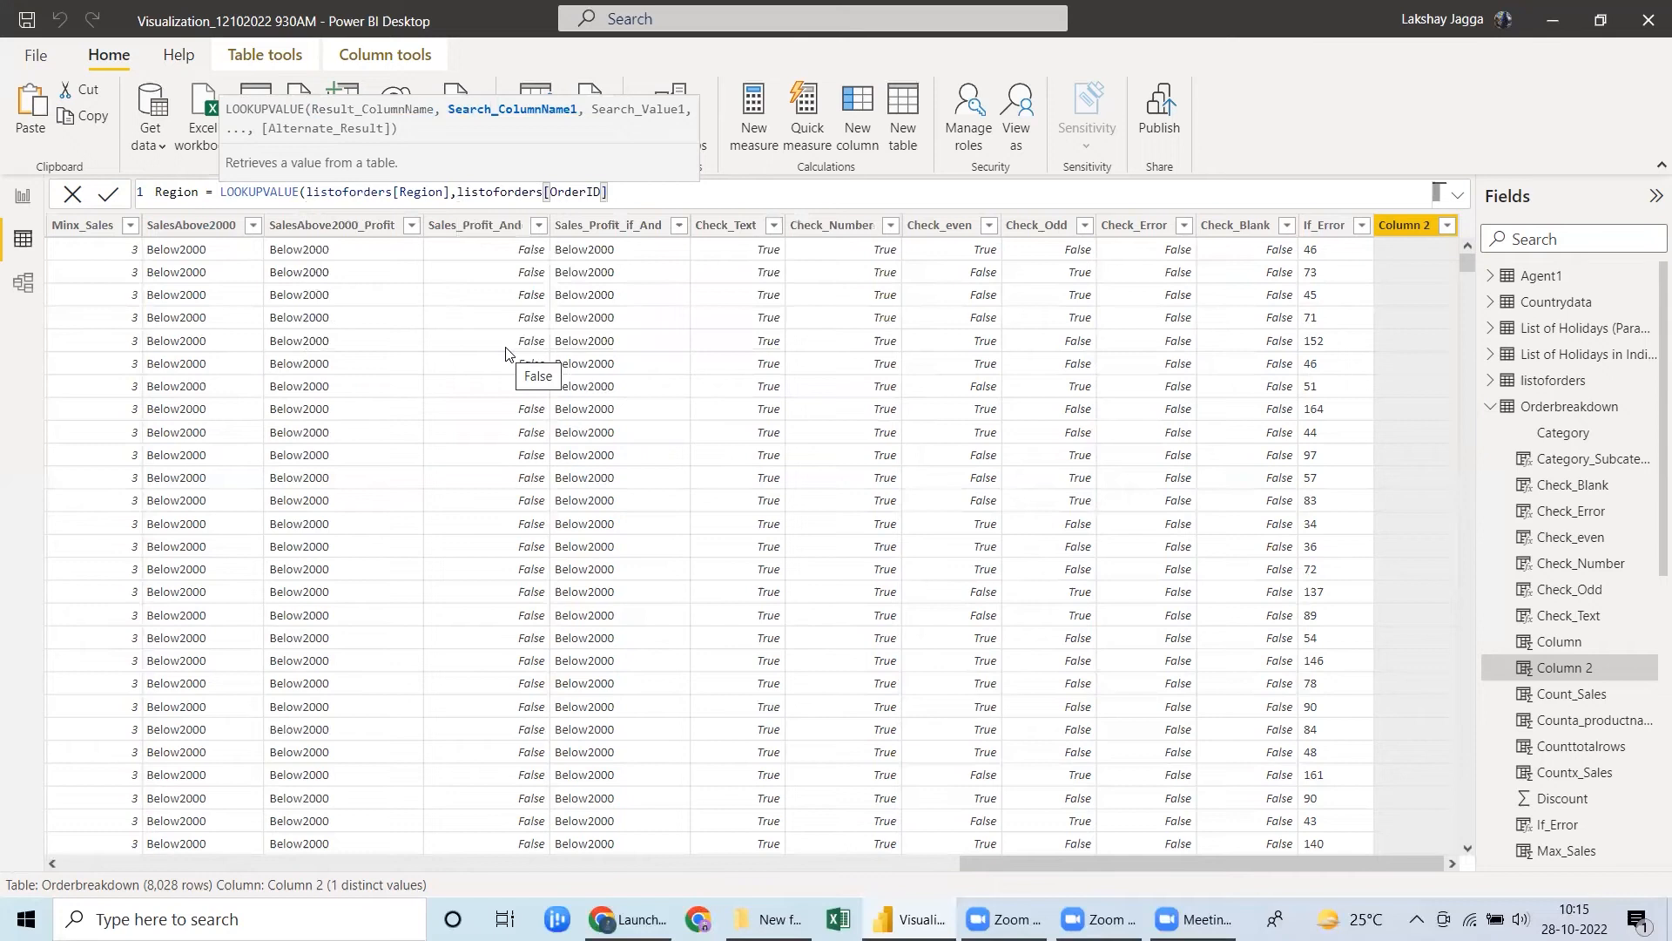
Complete the Region formula with Orderbreakdown[OrderID] as the search value and apply it.
{"action": "type", "text": ","}
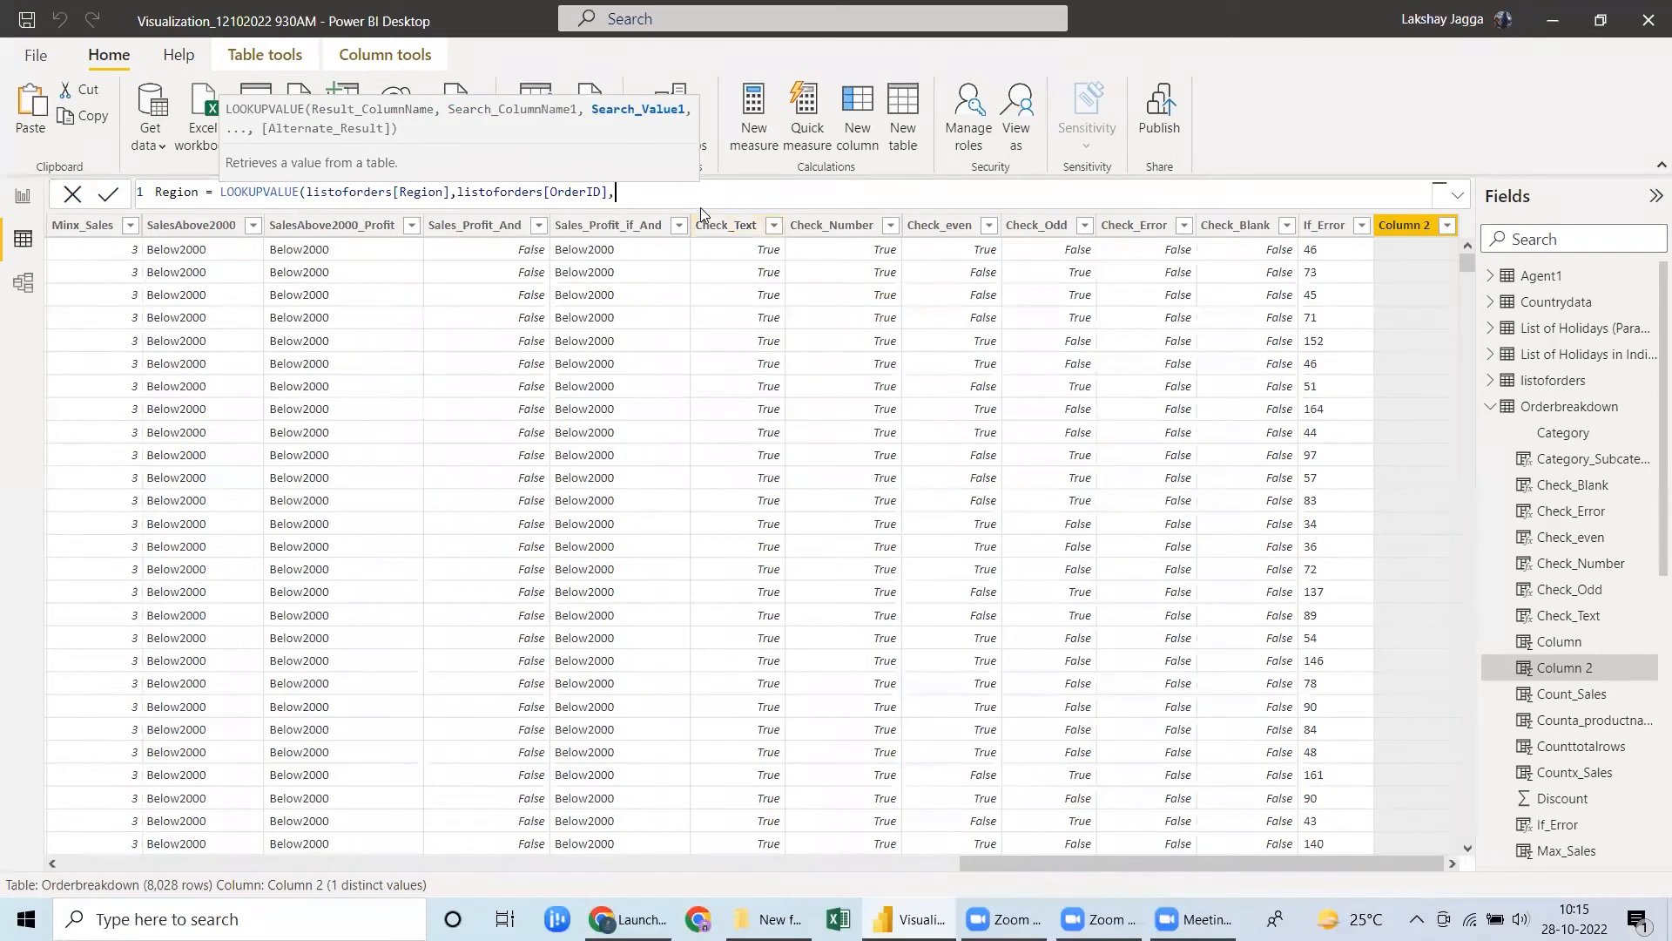
{"action": "type", "text": "o"}
{"action": "scroll", "coordinate": [702, 212], "scroll_direction": "down", "scroll_amount": 3}
{"action": "scroll", "coordinate": [701, 212], "scroll_direction": "up", "scroll_amount": 3}
{"action": "type", "text": "rder"}
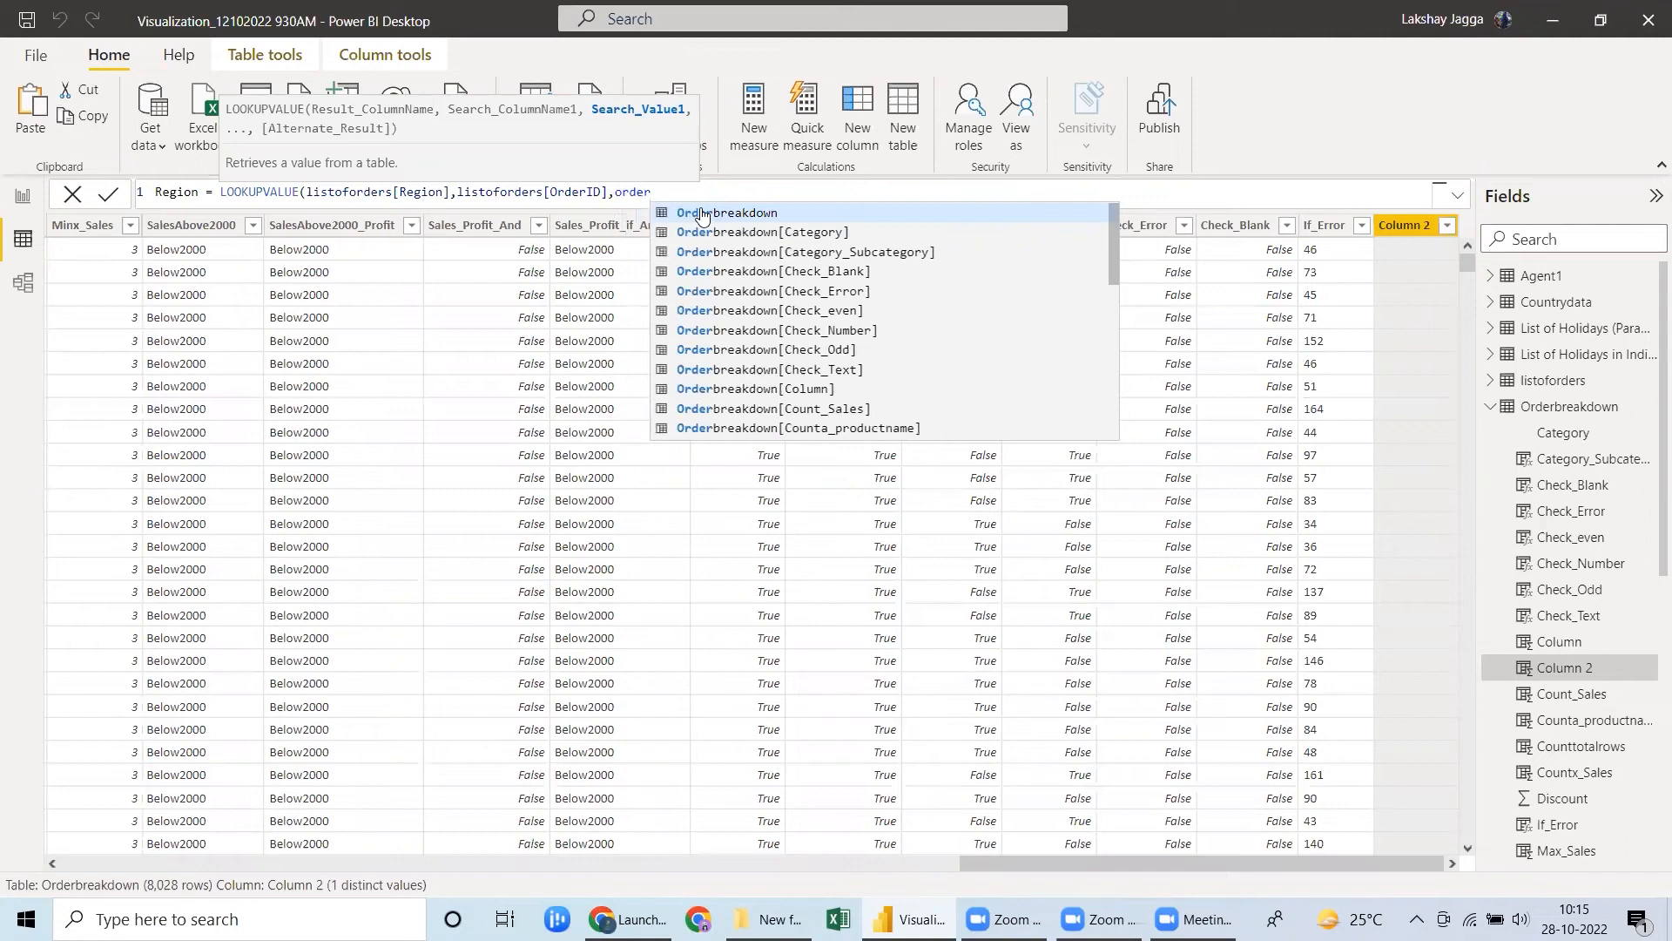
{"action": "type", "text": "id"}
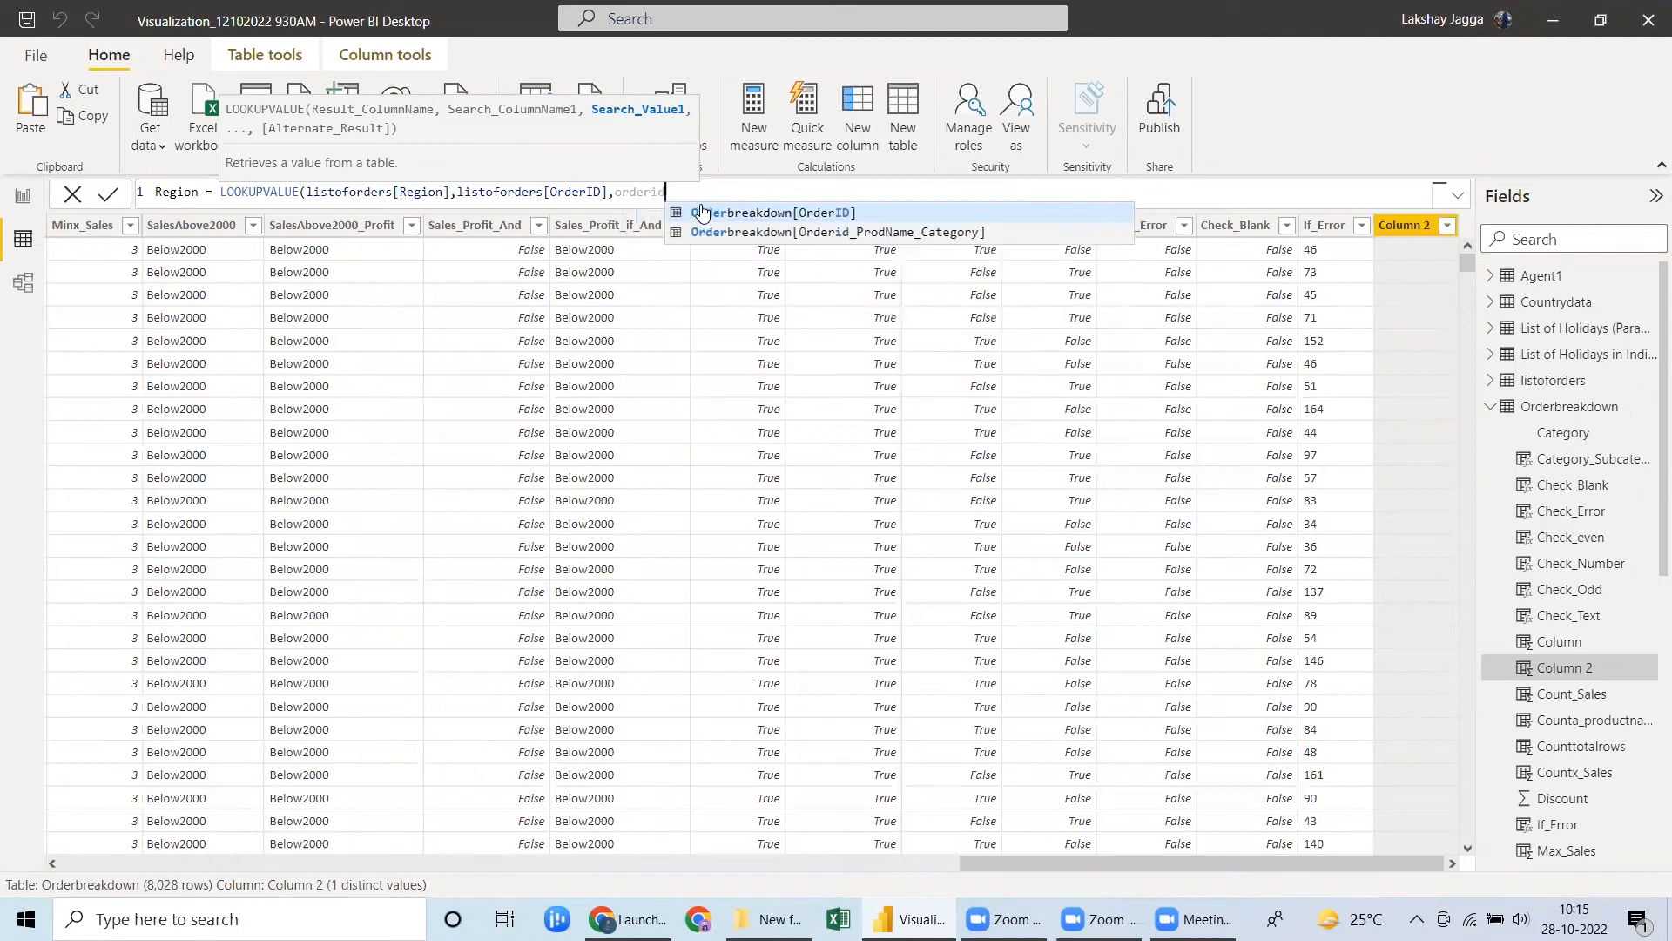
{"action": "key", "text": "Tab"}
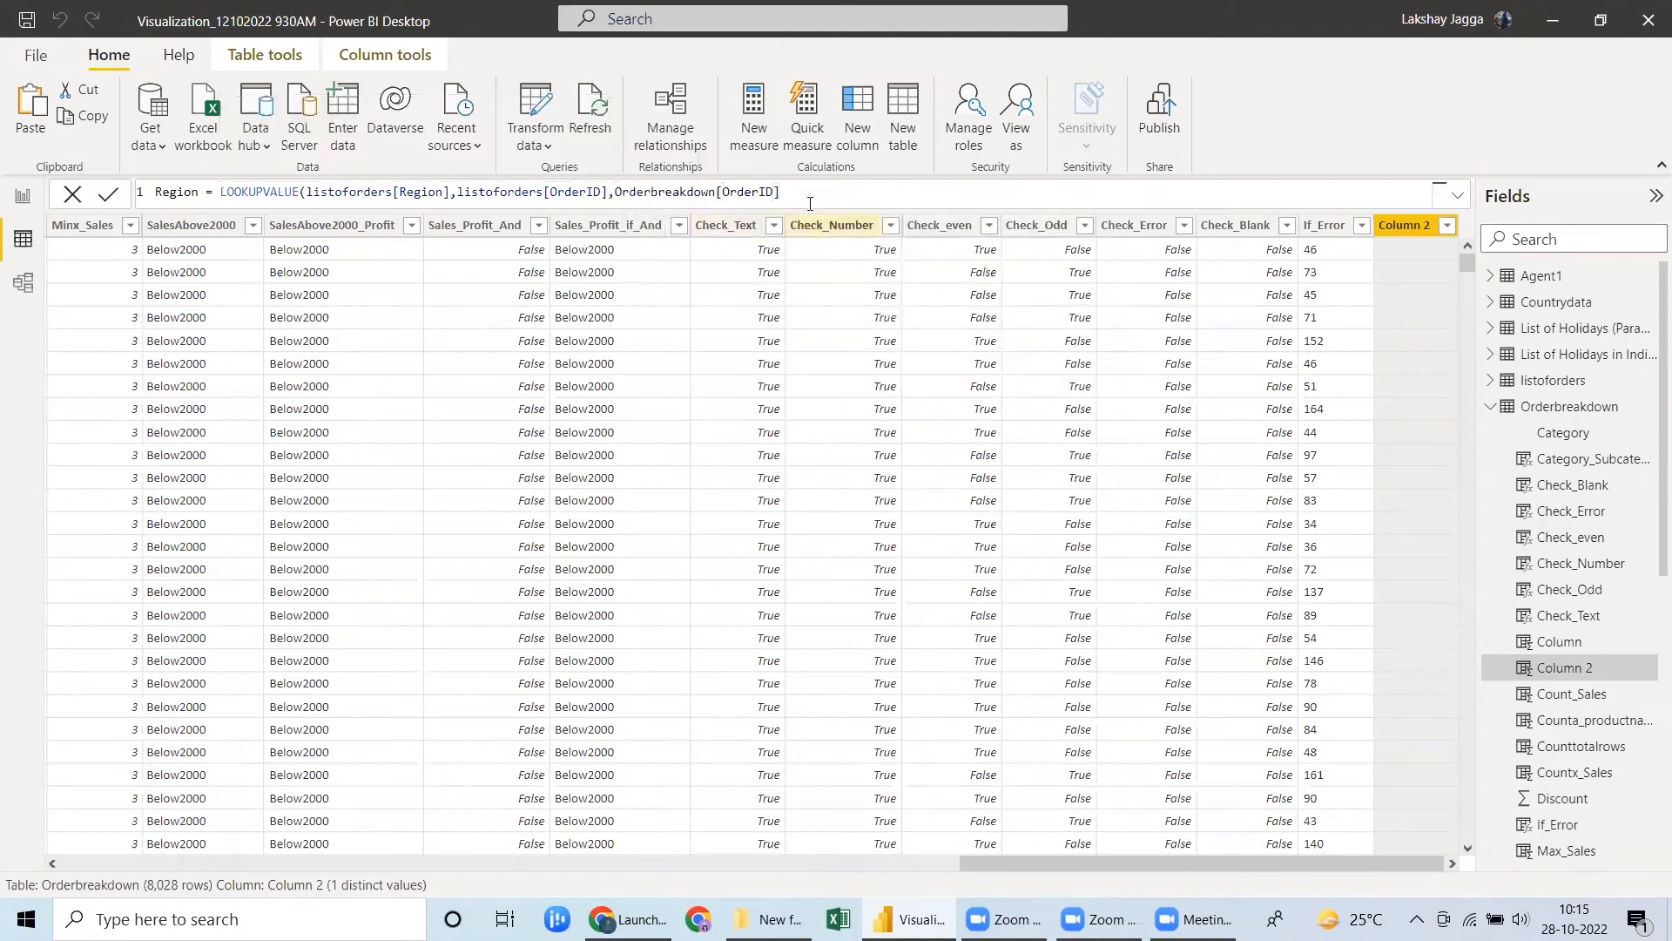
{"action": "type", "text": ")"}
{"action": "left_click_drag", "start_coordinate": [446, 192], "coordinate": [400, 195]}
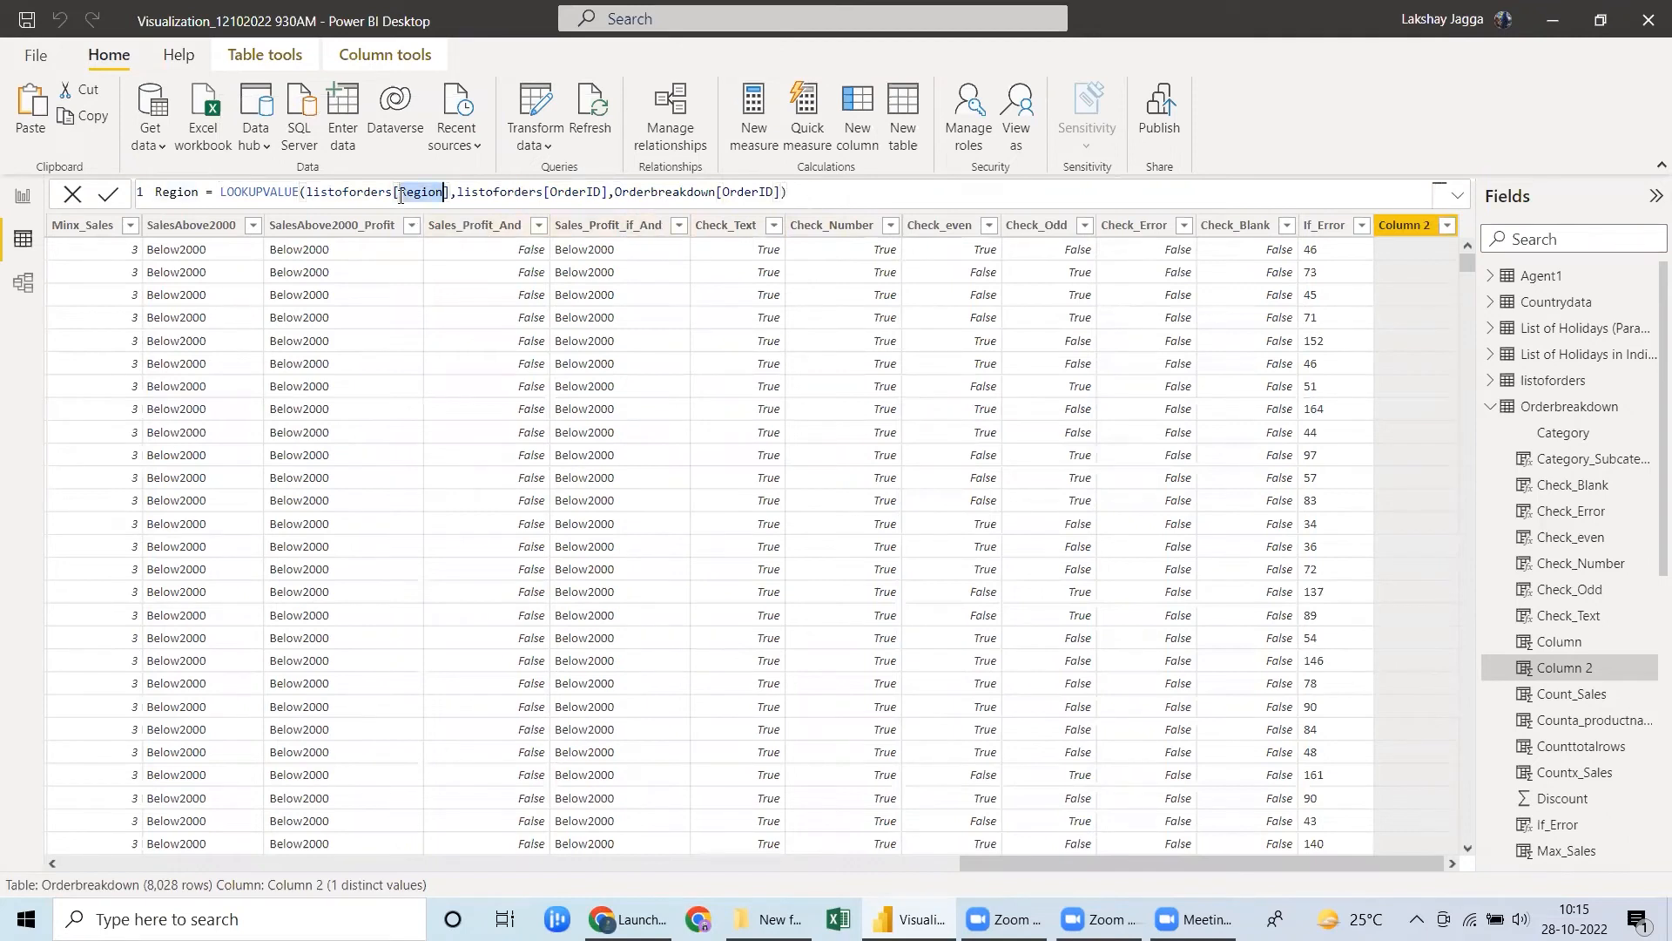
{"action": "double_click", "coordinate": [575, 193]}
{"action": "double_click", "coordinate": [734, 193]}
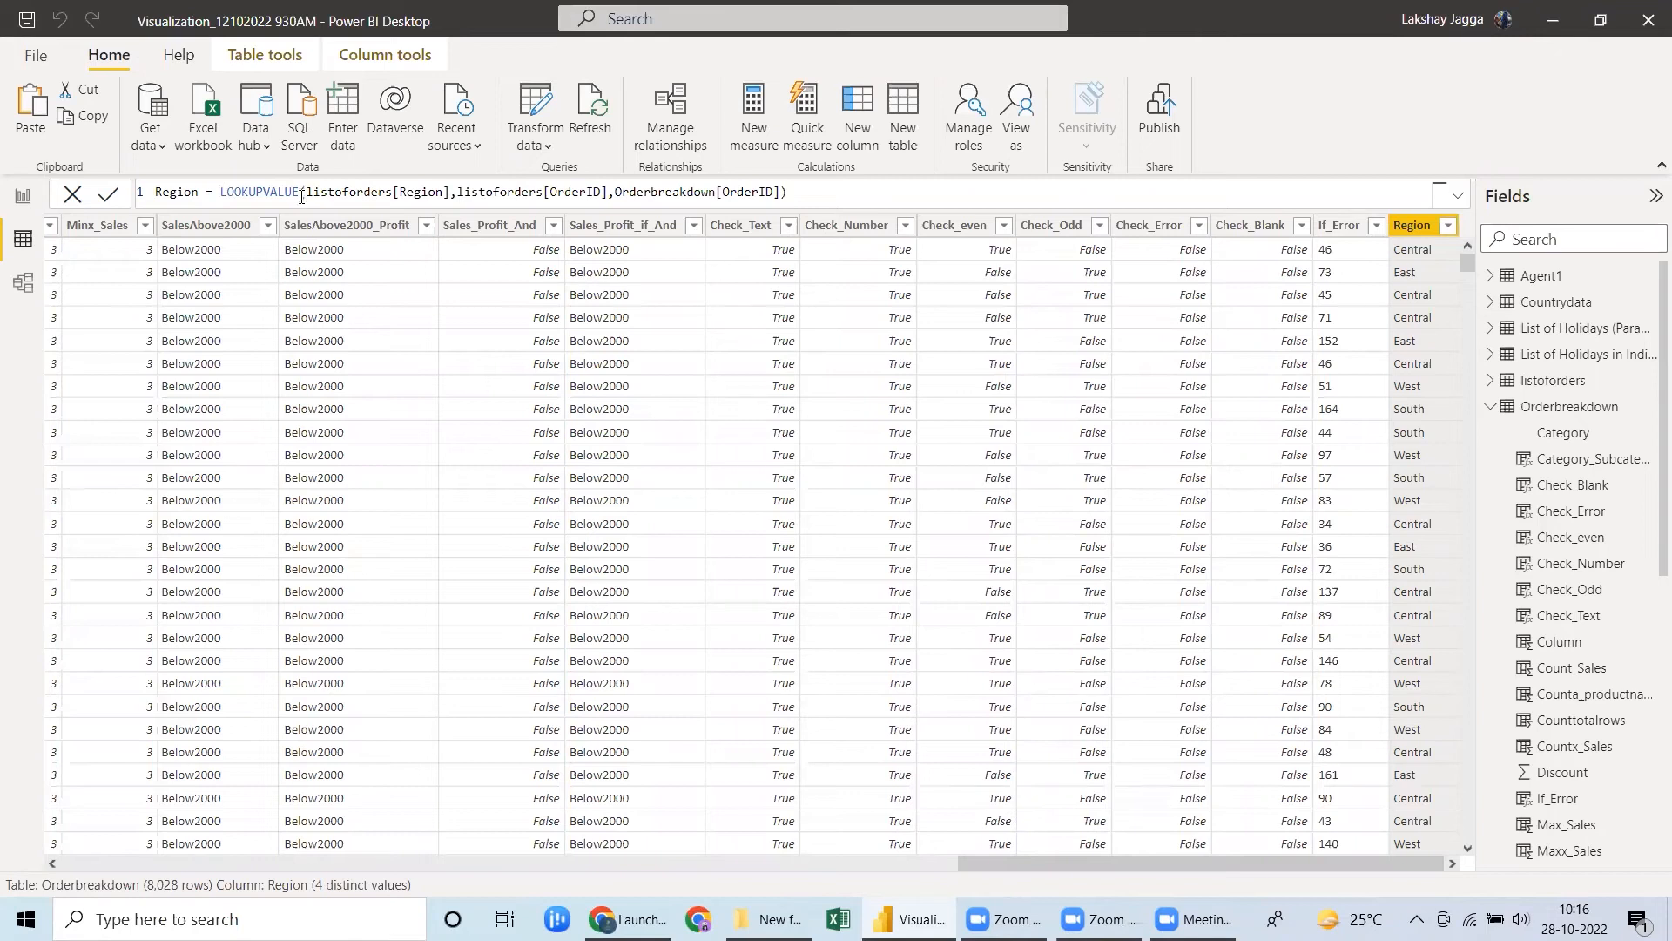
Add a calculated column named State that uses LOOKUPVALUE with listoforders[State] as the result column.
{"action": "left_click", "coordinate": [858, 140]}
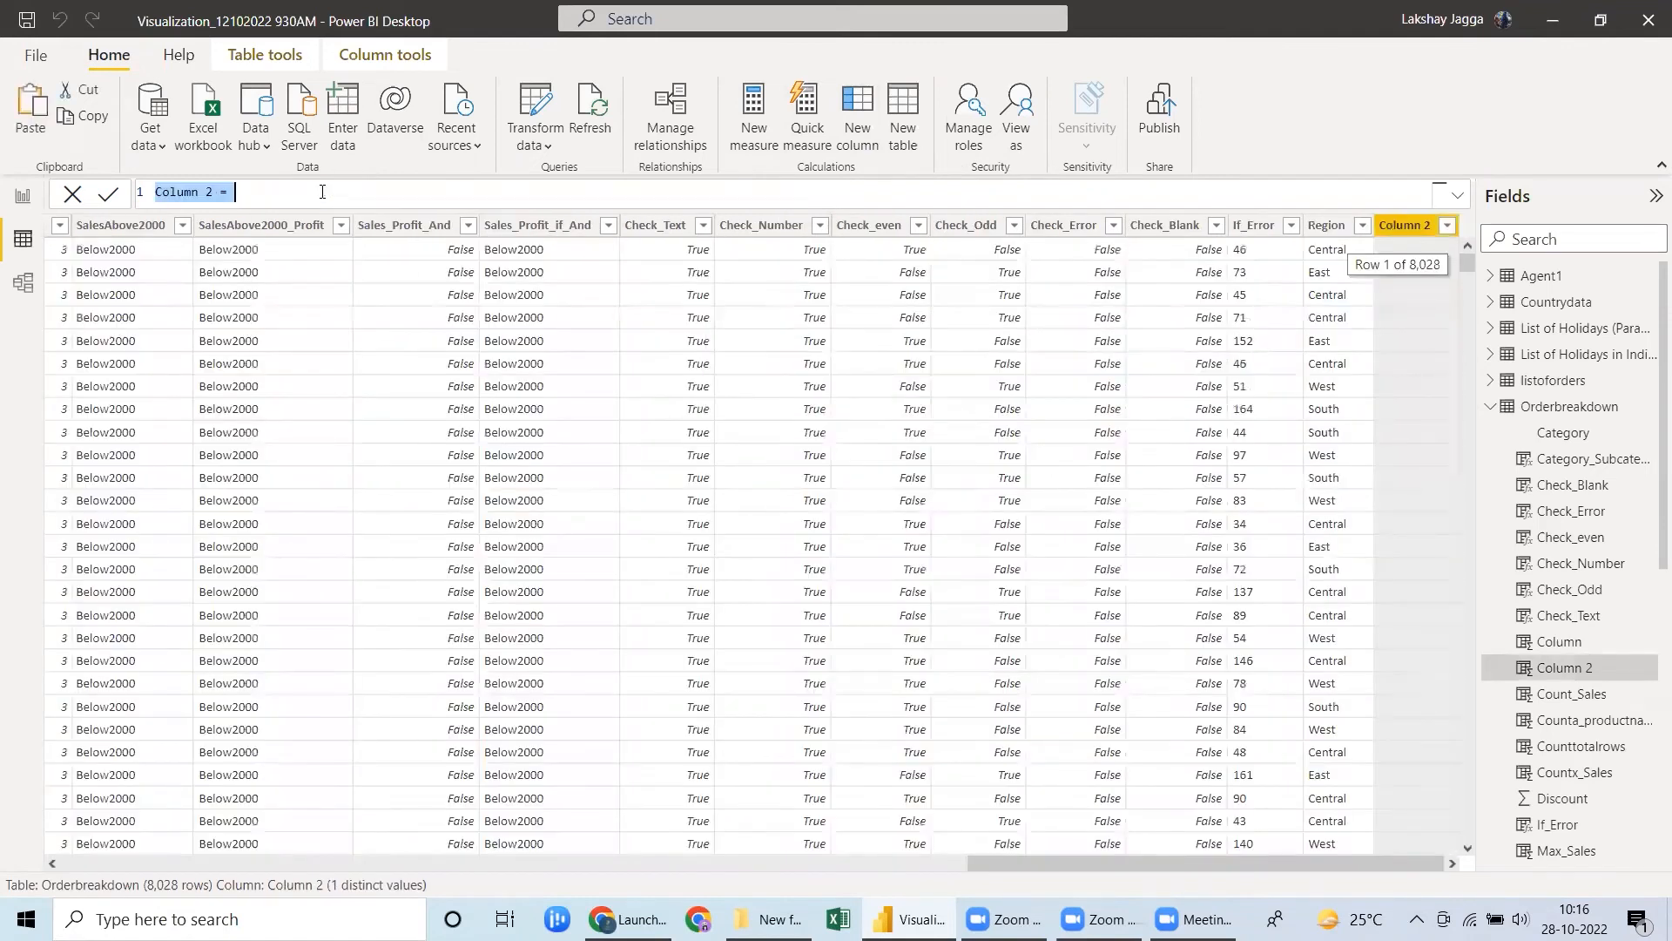
{"action": "type", "text": "State"}
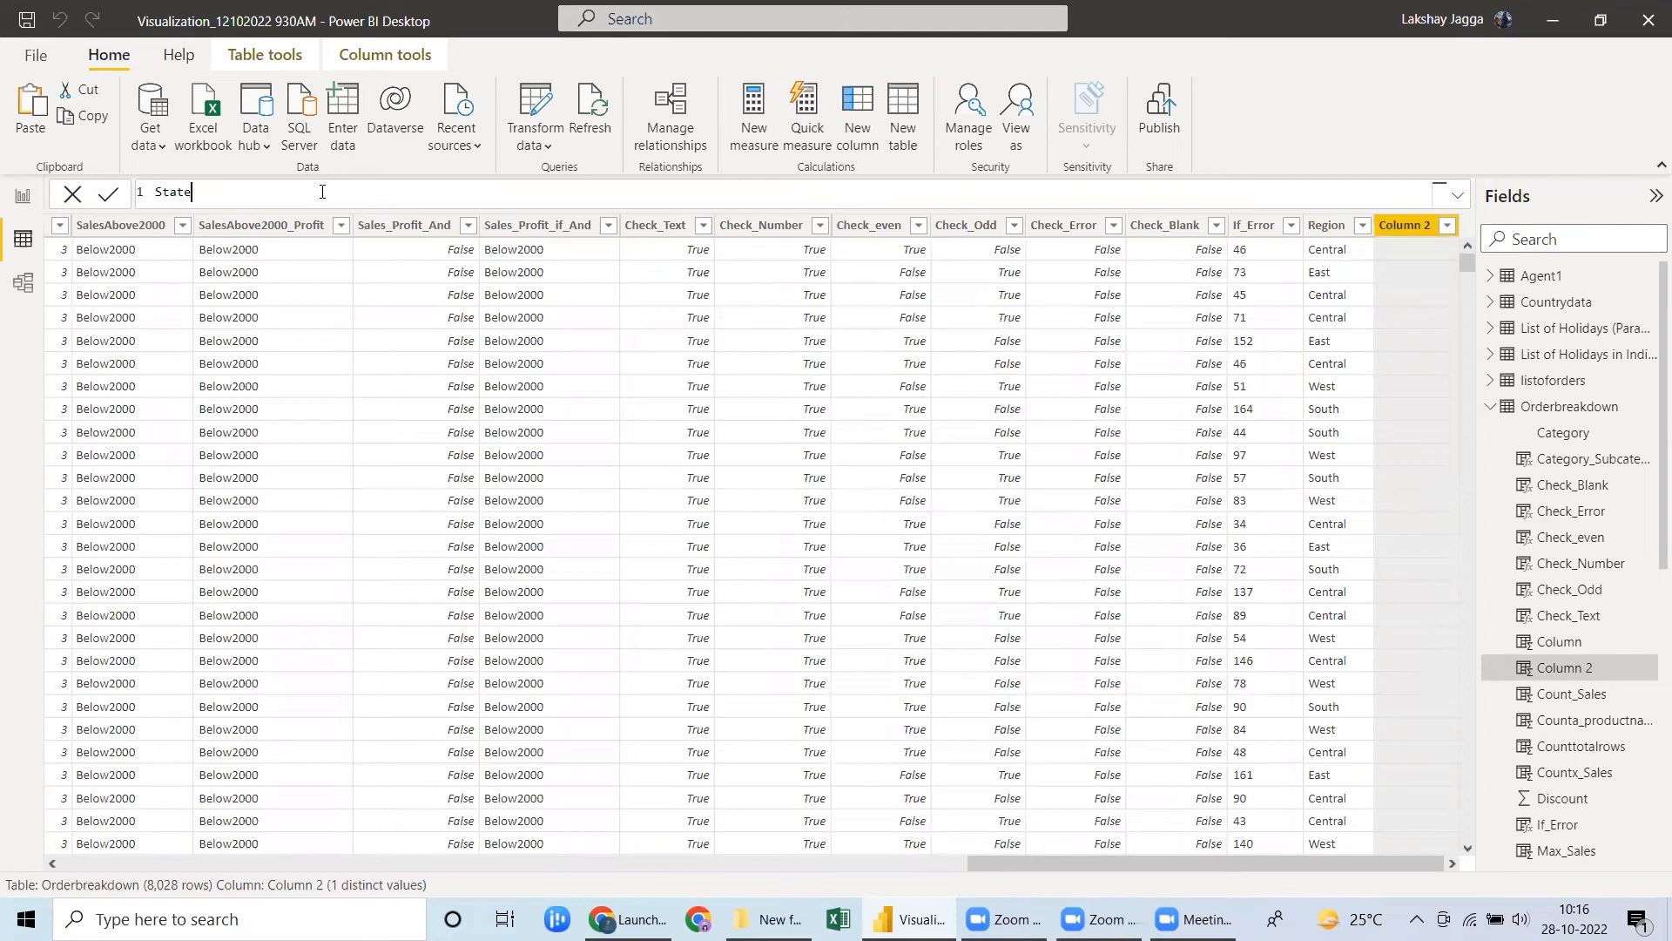
{"action": "type", "text": " = looku"}
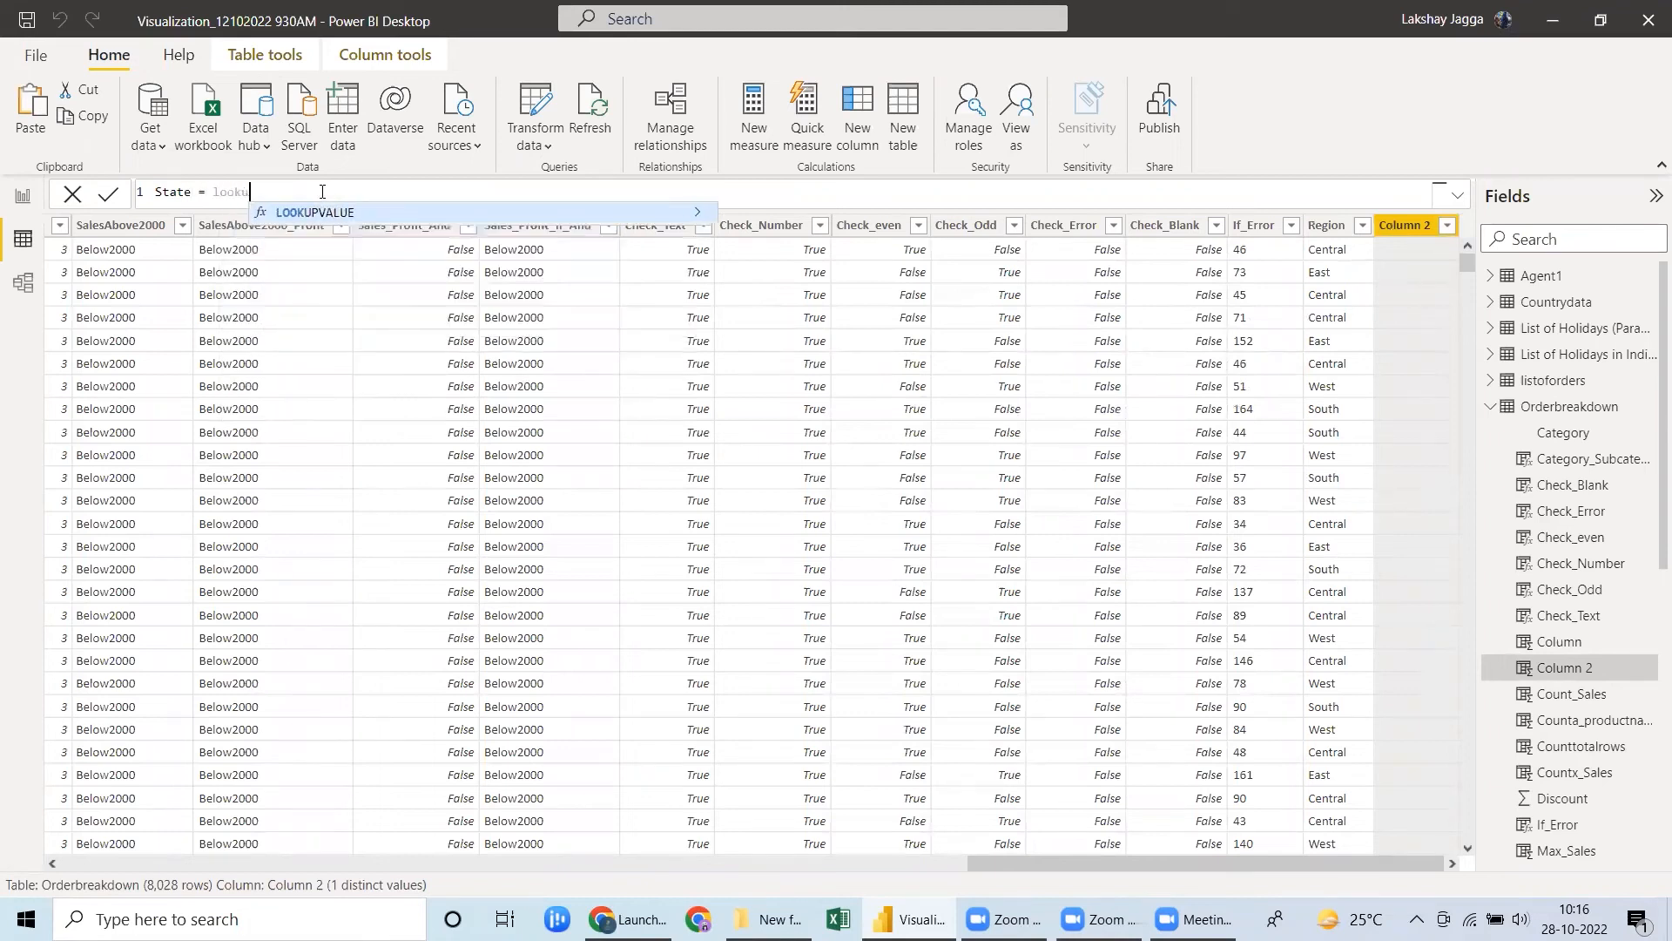
{"action": "key", "text": "Tab"}
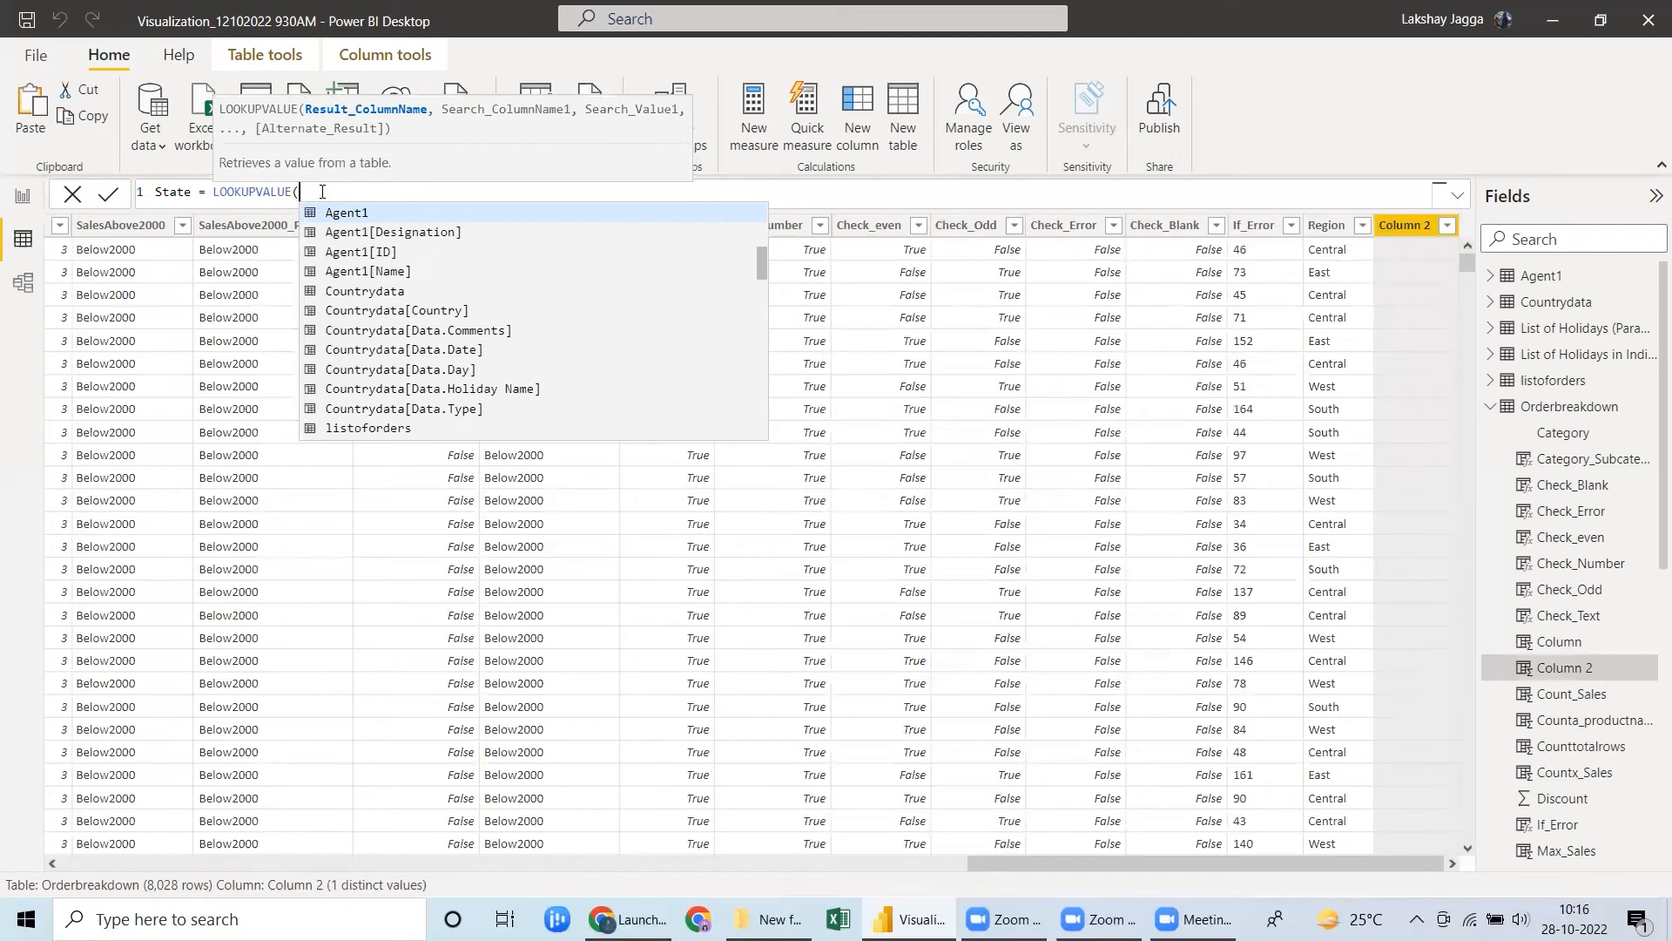
{"action": "type", "text": "listoforders[State]"}
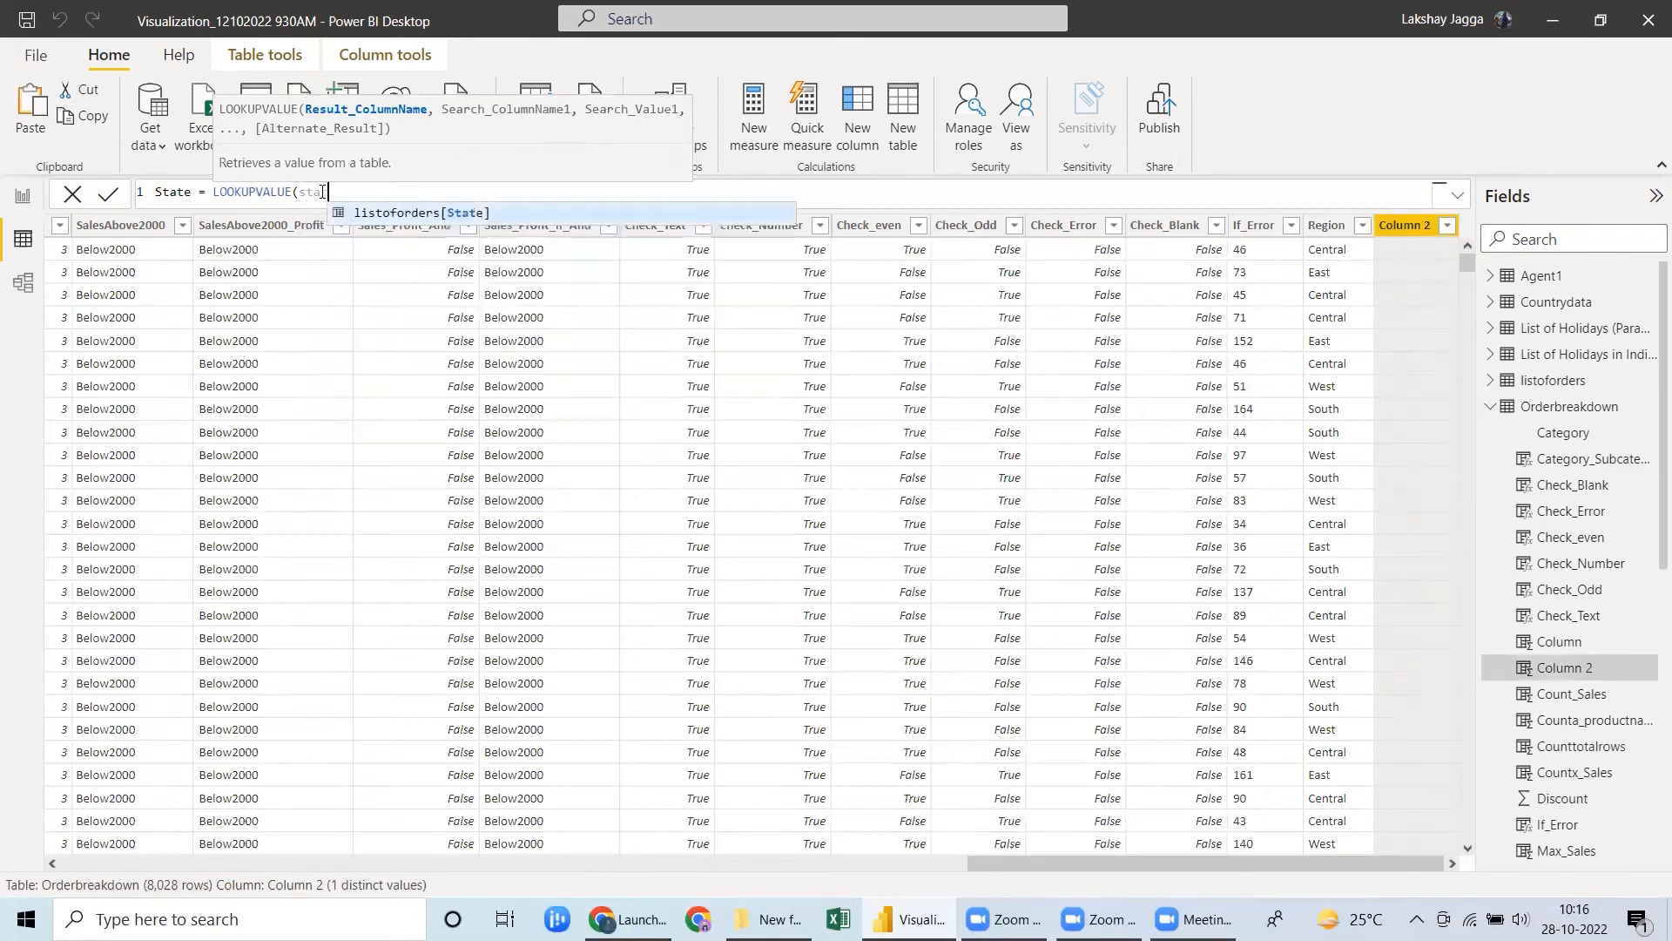
{"action": "key", "text": "Tab"}
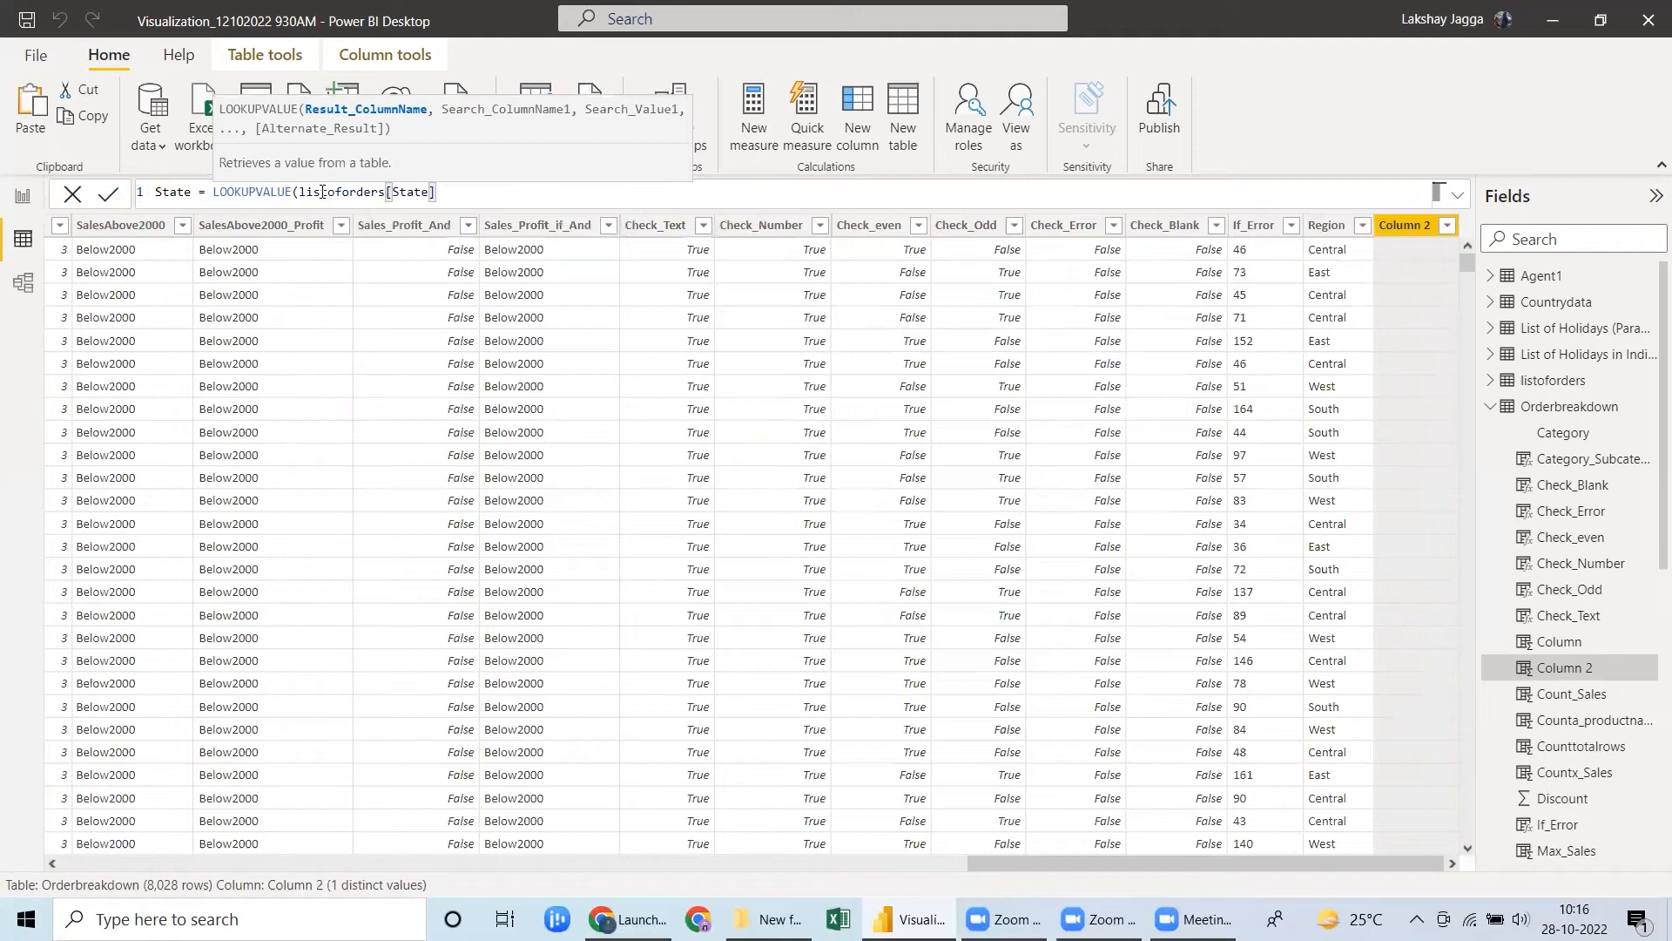
Complete the State formula with listoforders[OrderID] as search column and Orderbreakdown[OrderID] as search value, and apply it.
{"action": "type", "text": ","}
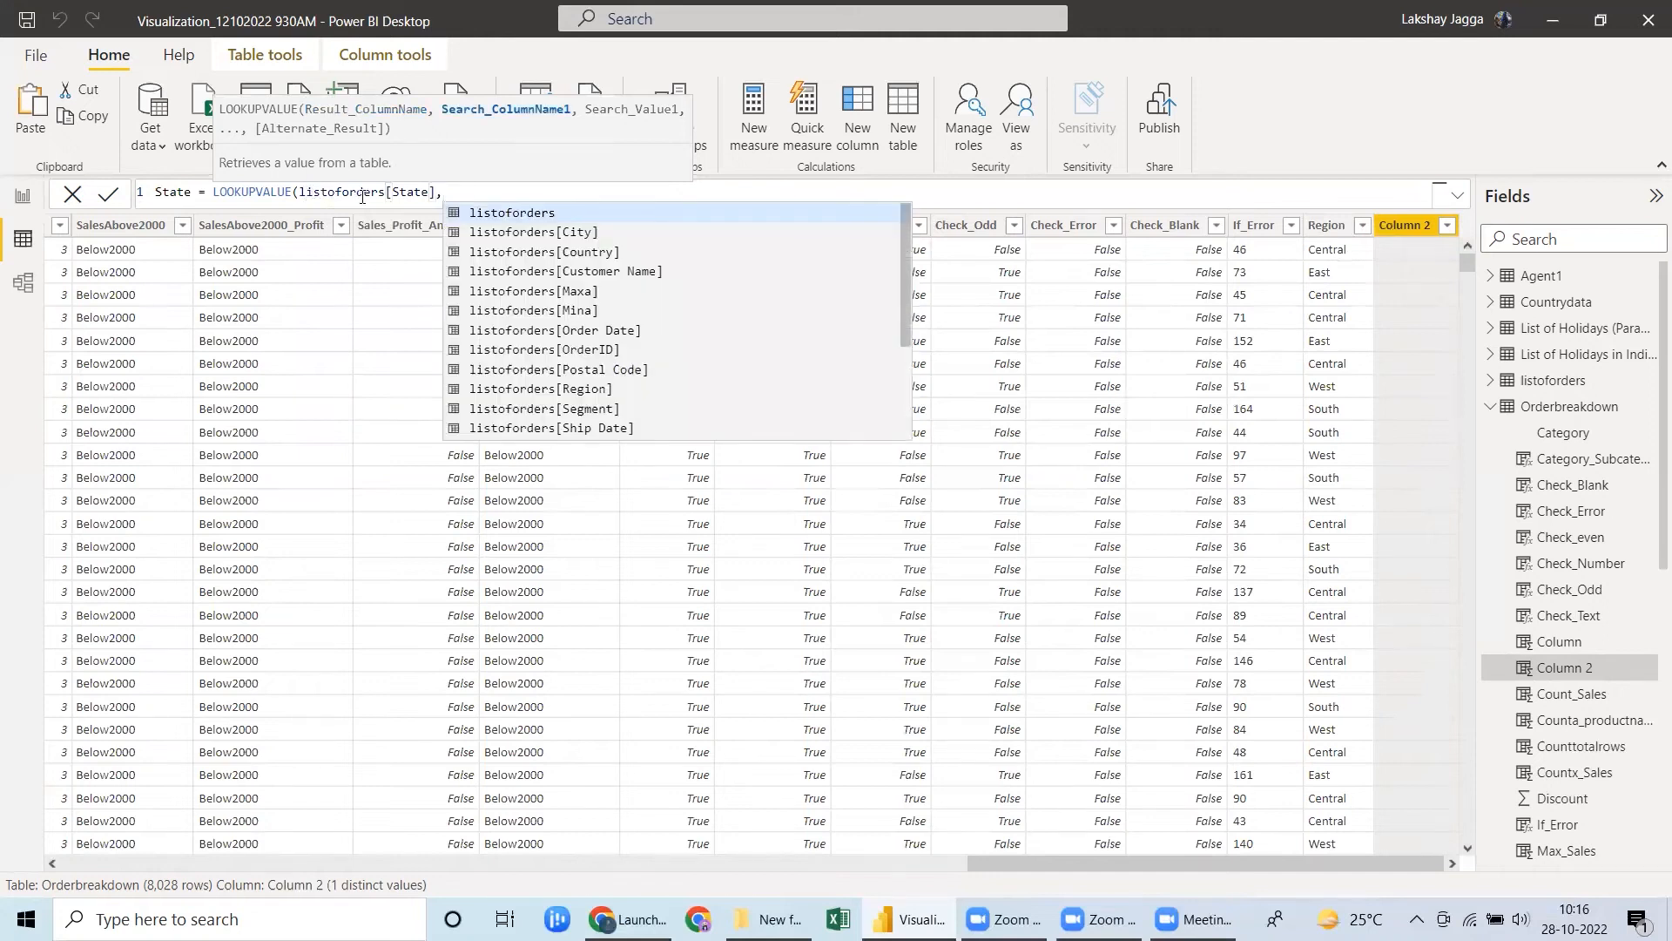
{"action": "left_click", "coordinate": [572, 351]}
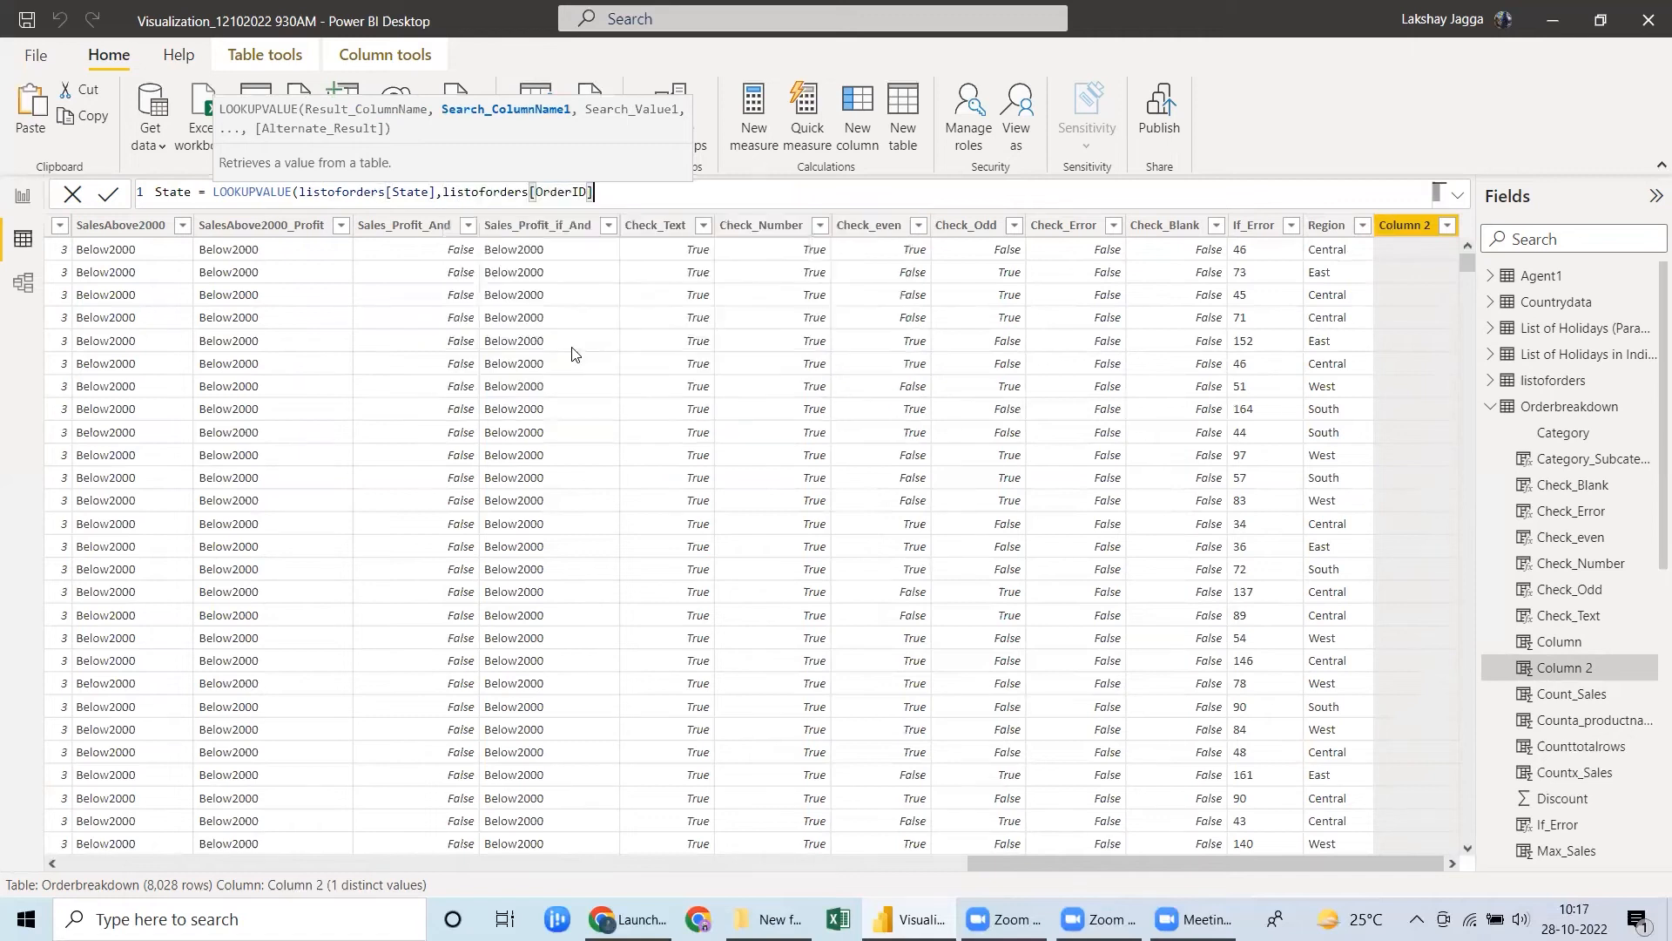
{"action": "type", "text": ",or"}
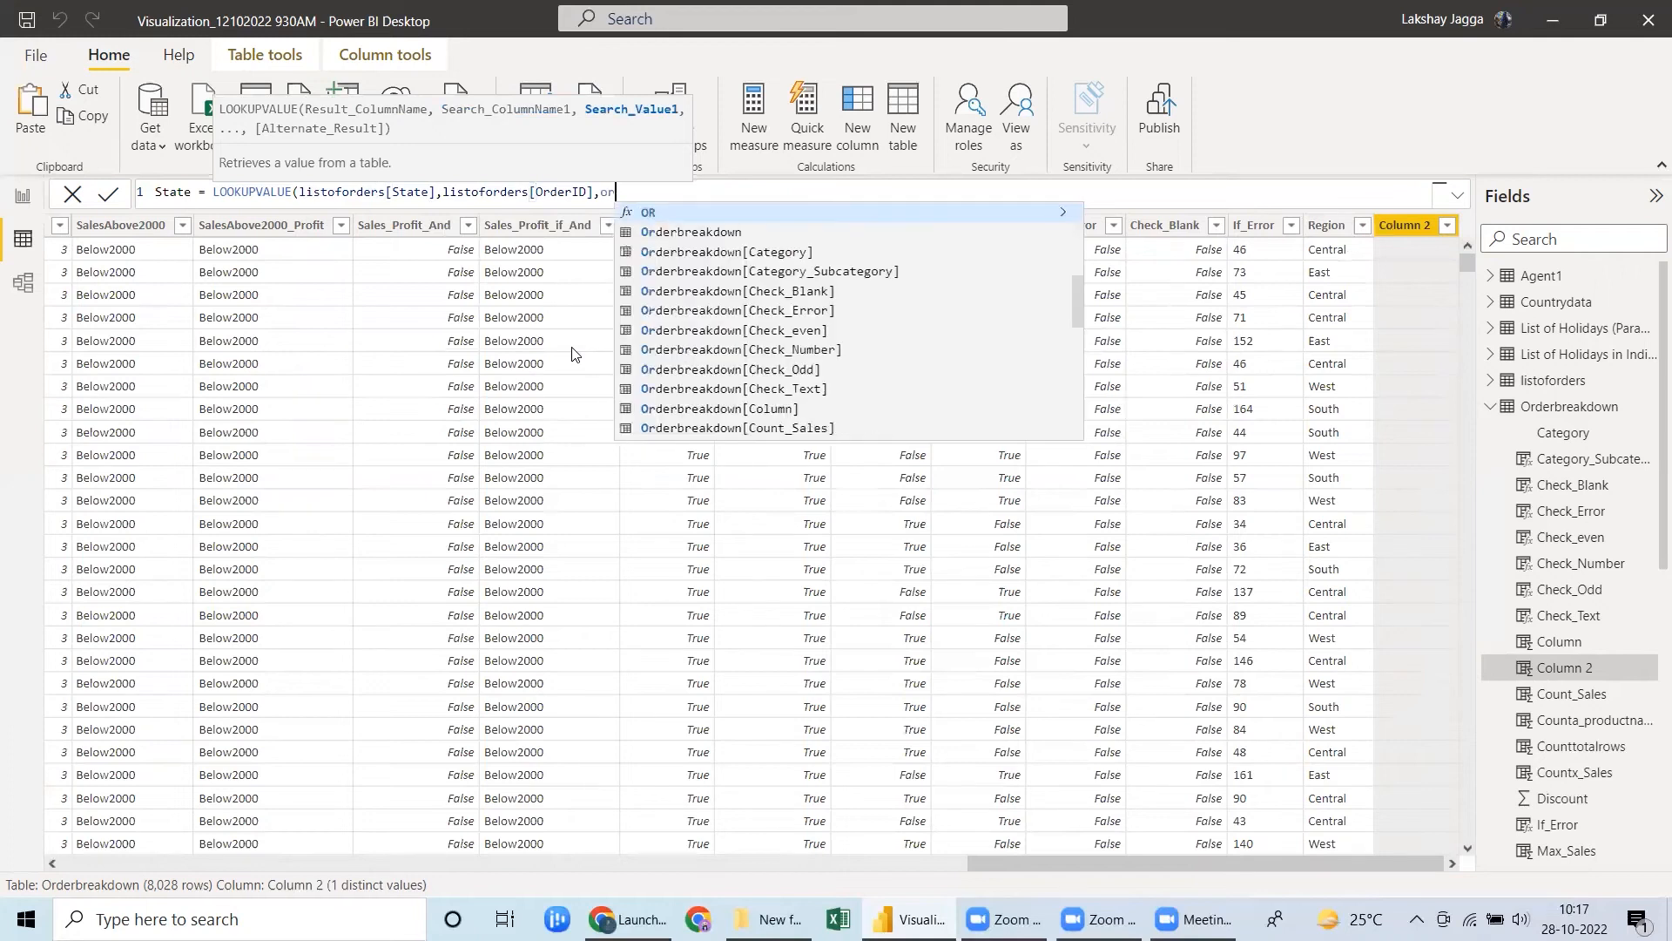
{"action": "type", "text": "derid"}
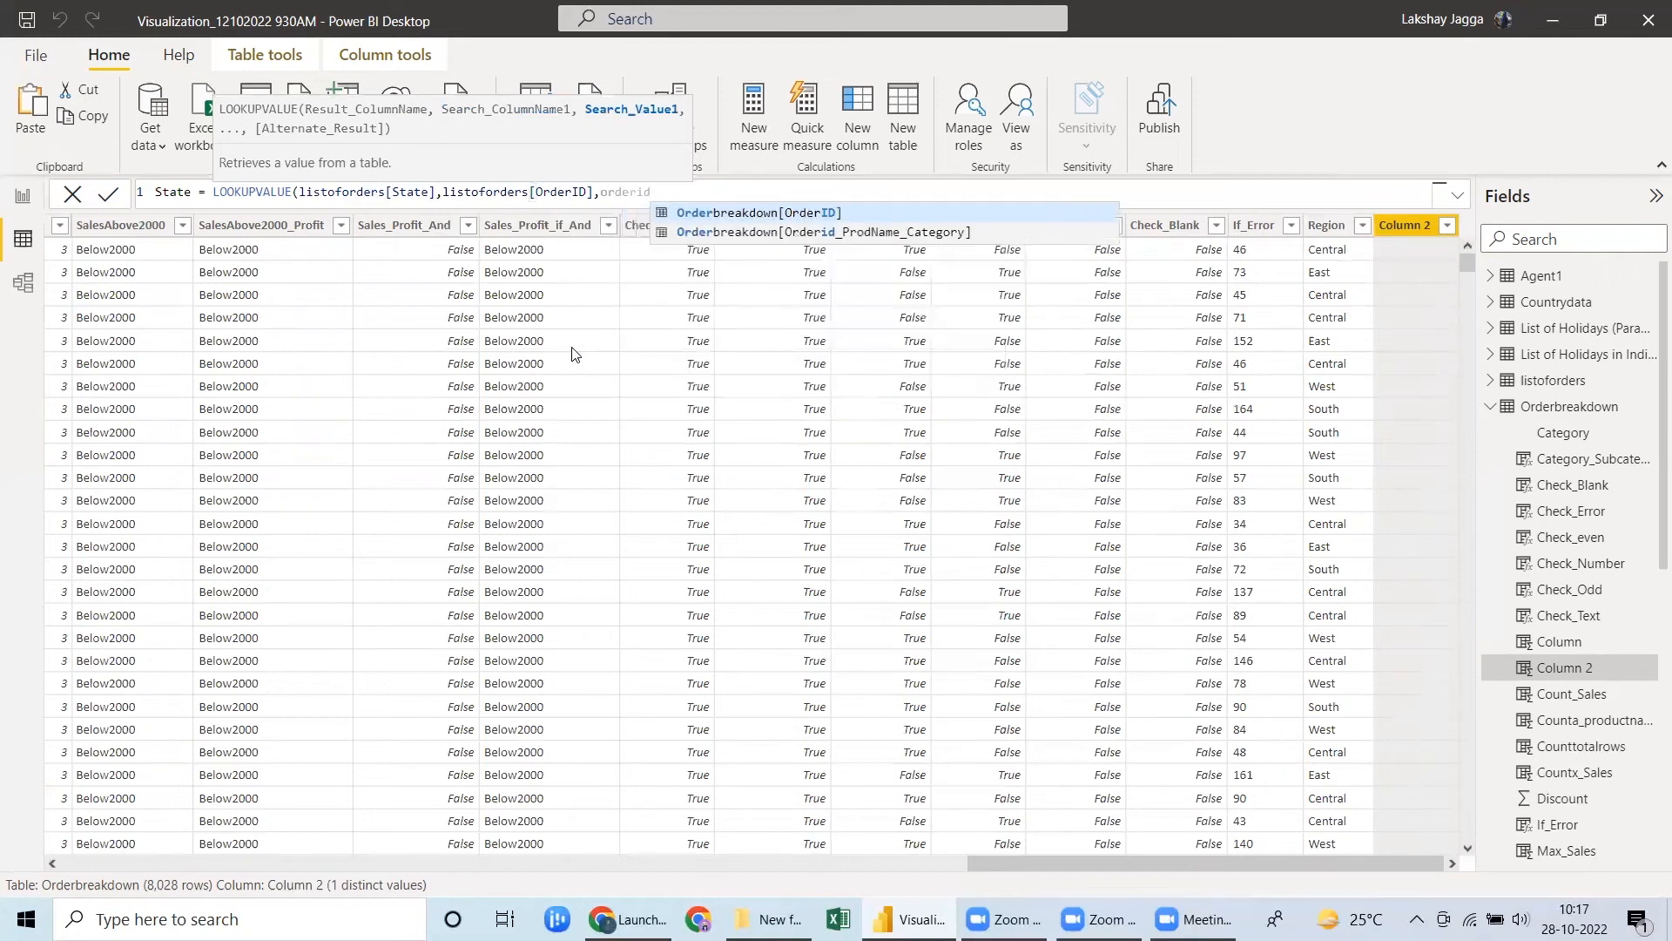
{"action": "key", "text": "Tab"}
{"action": "type", "text": ")"}
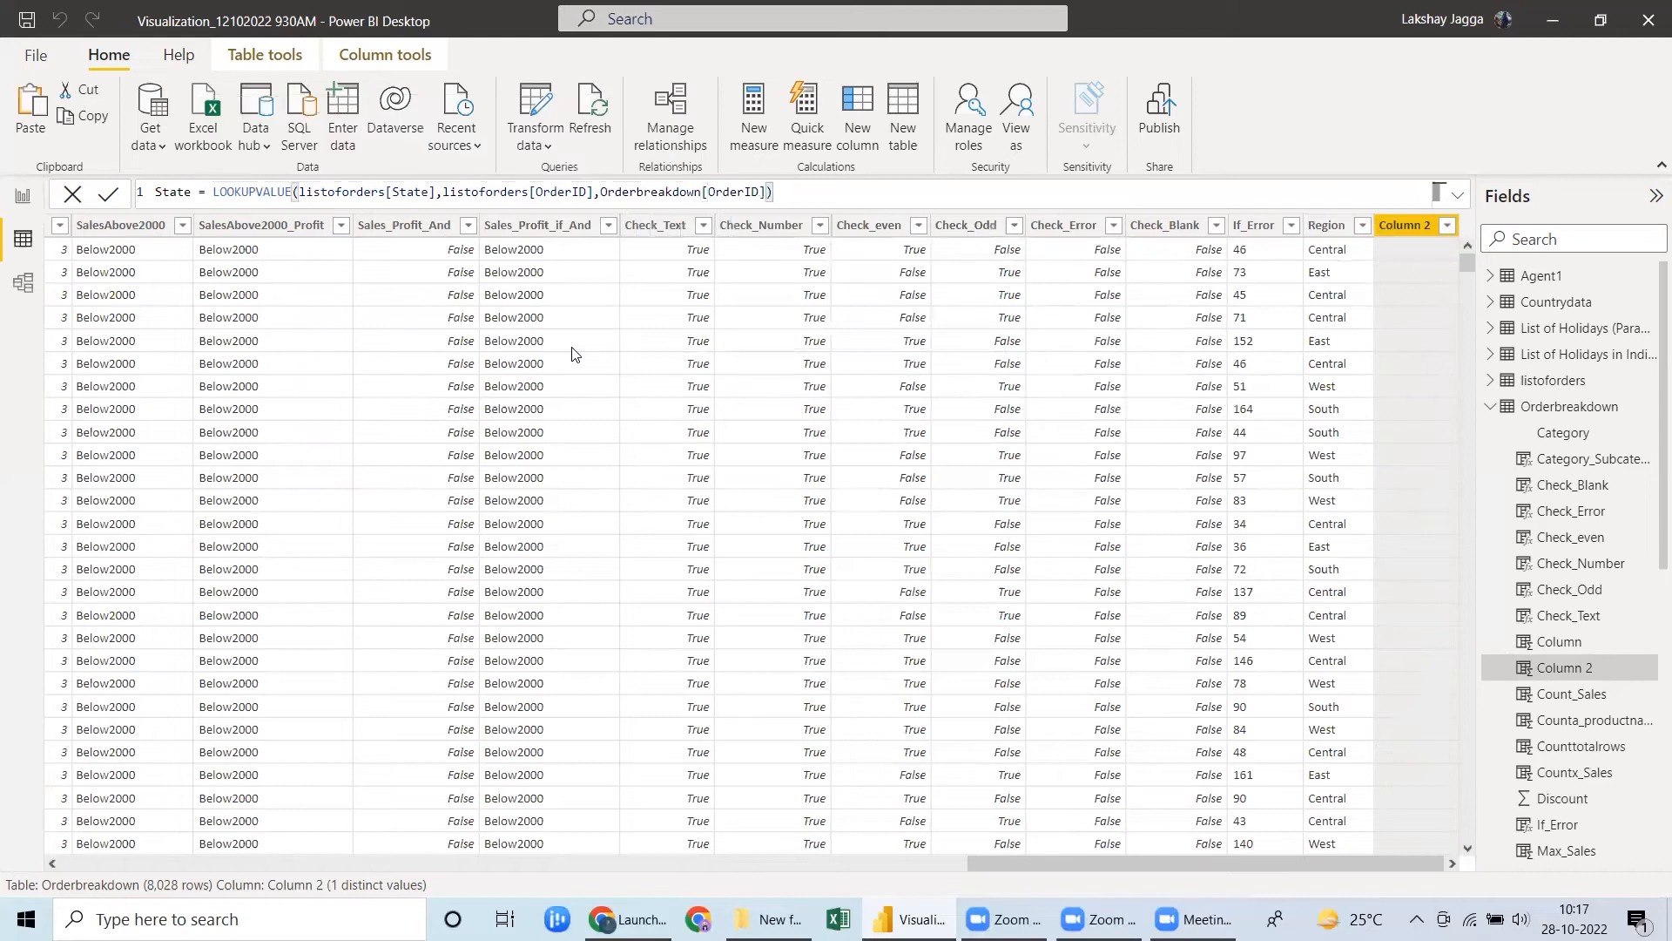
{"action": "key", "text": "Return"}
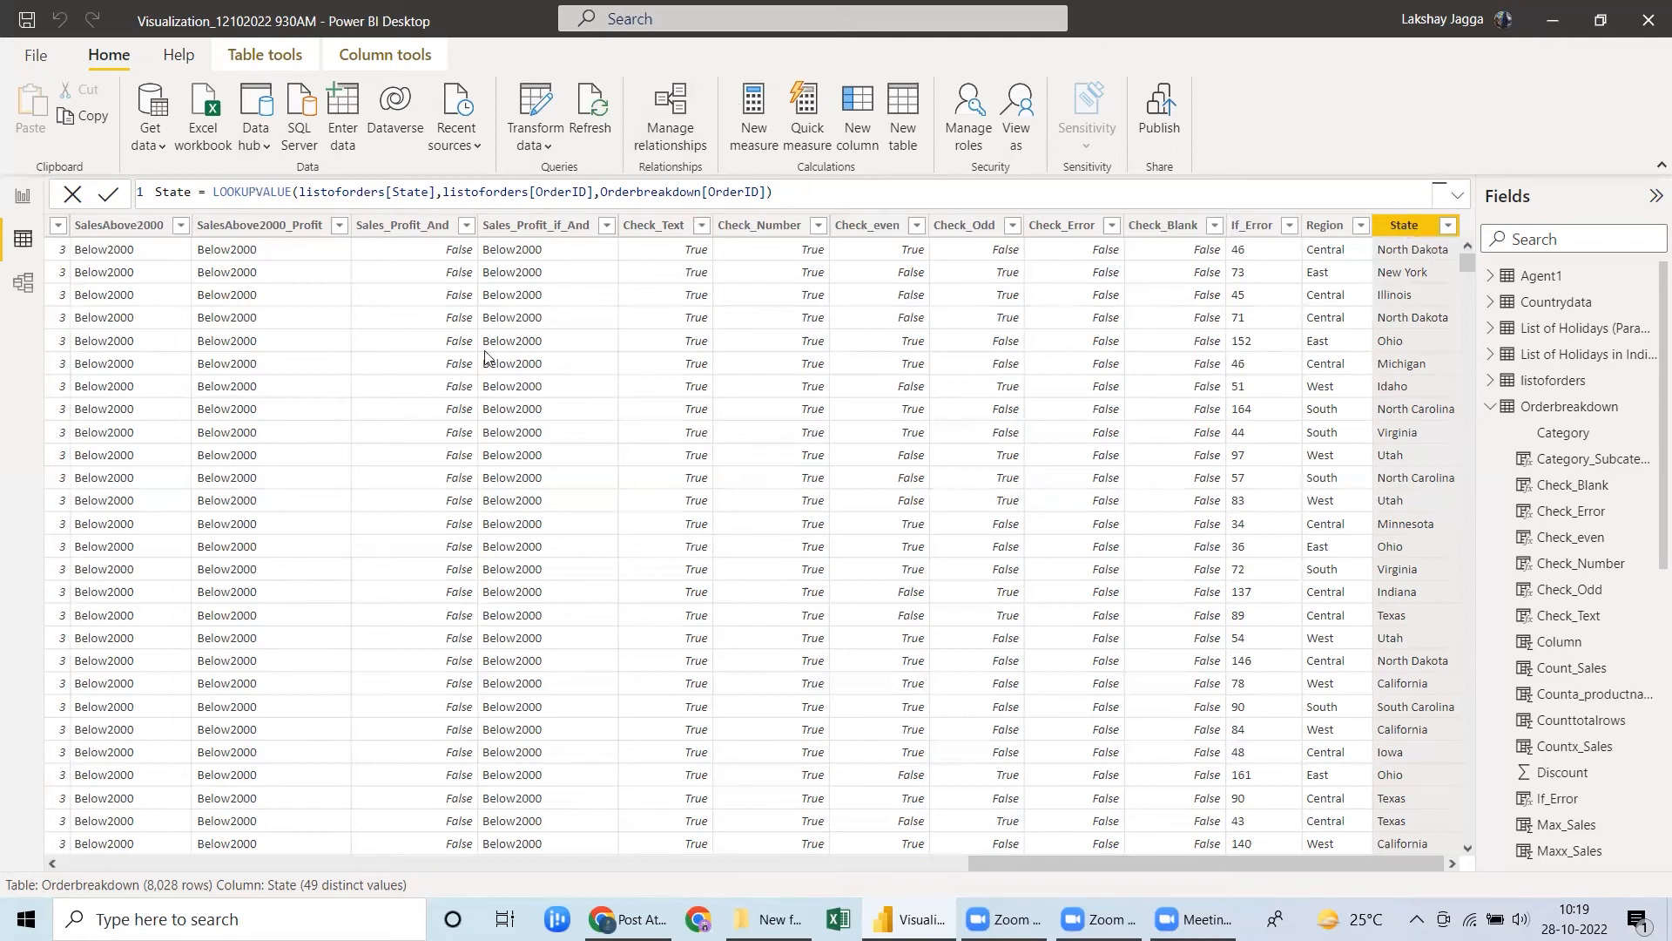
Examine the relationship between the Orderbreakdown and listoforders tables in the data model diagram.
{"action": "left_click", "coordinate": [24, 286]}
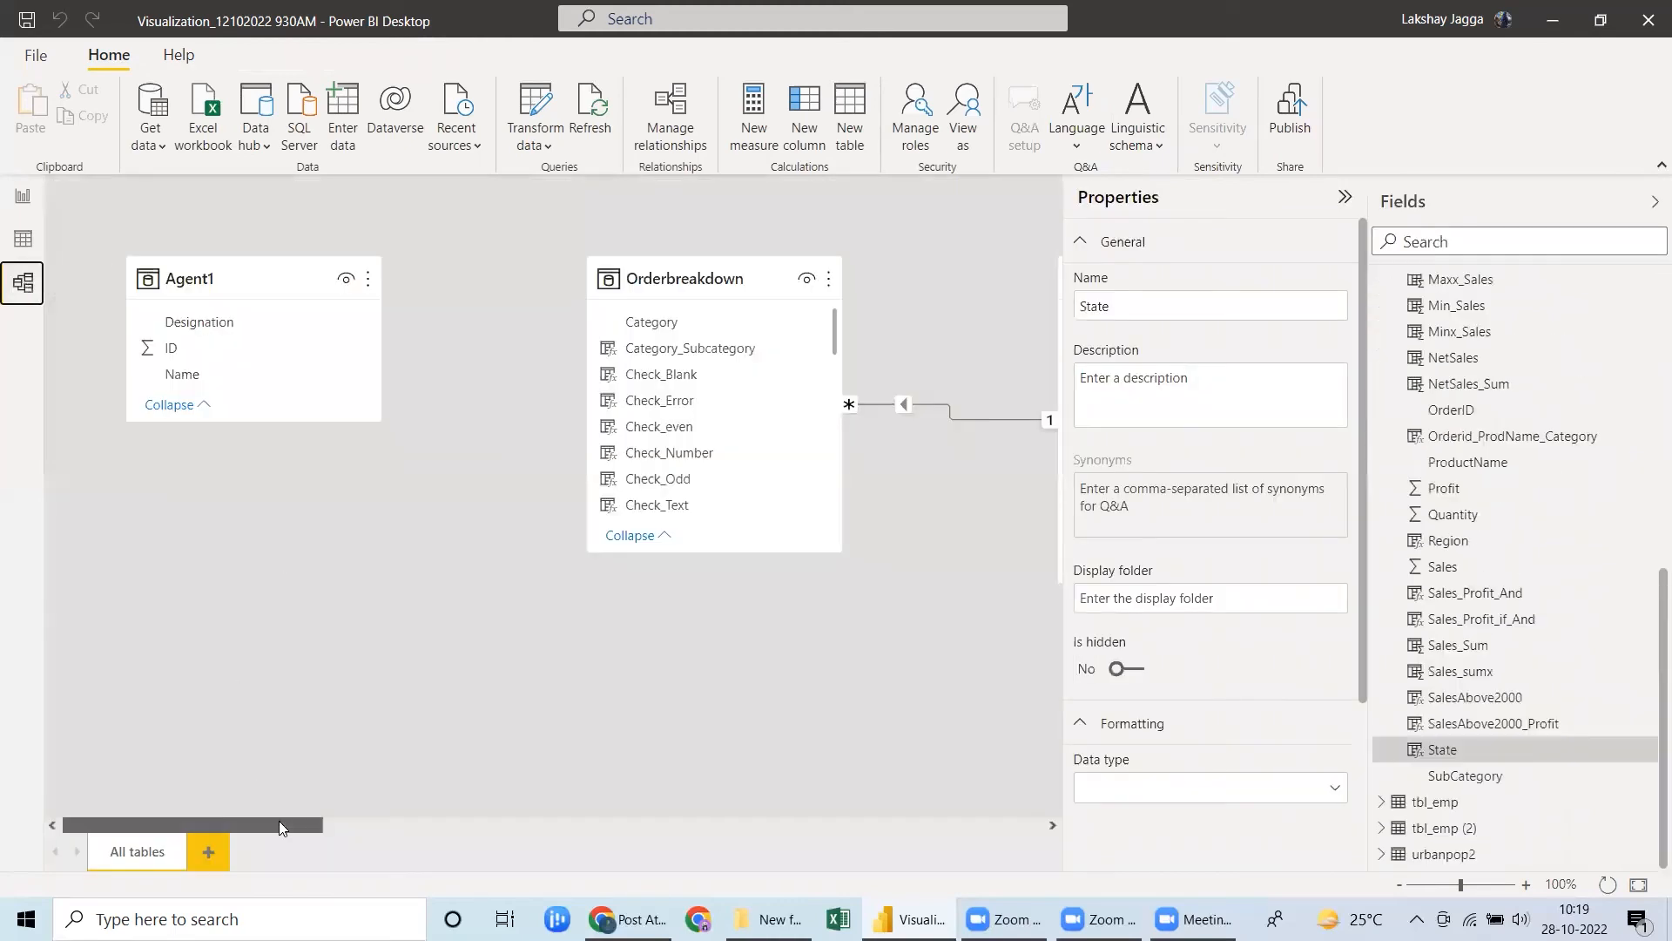
{"action": "scroll", "coordinate": [279, 821], "scroll_direction": "right", "scroll_amount": 5}
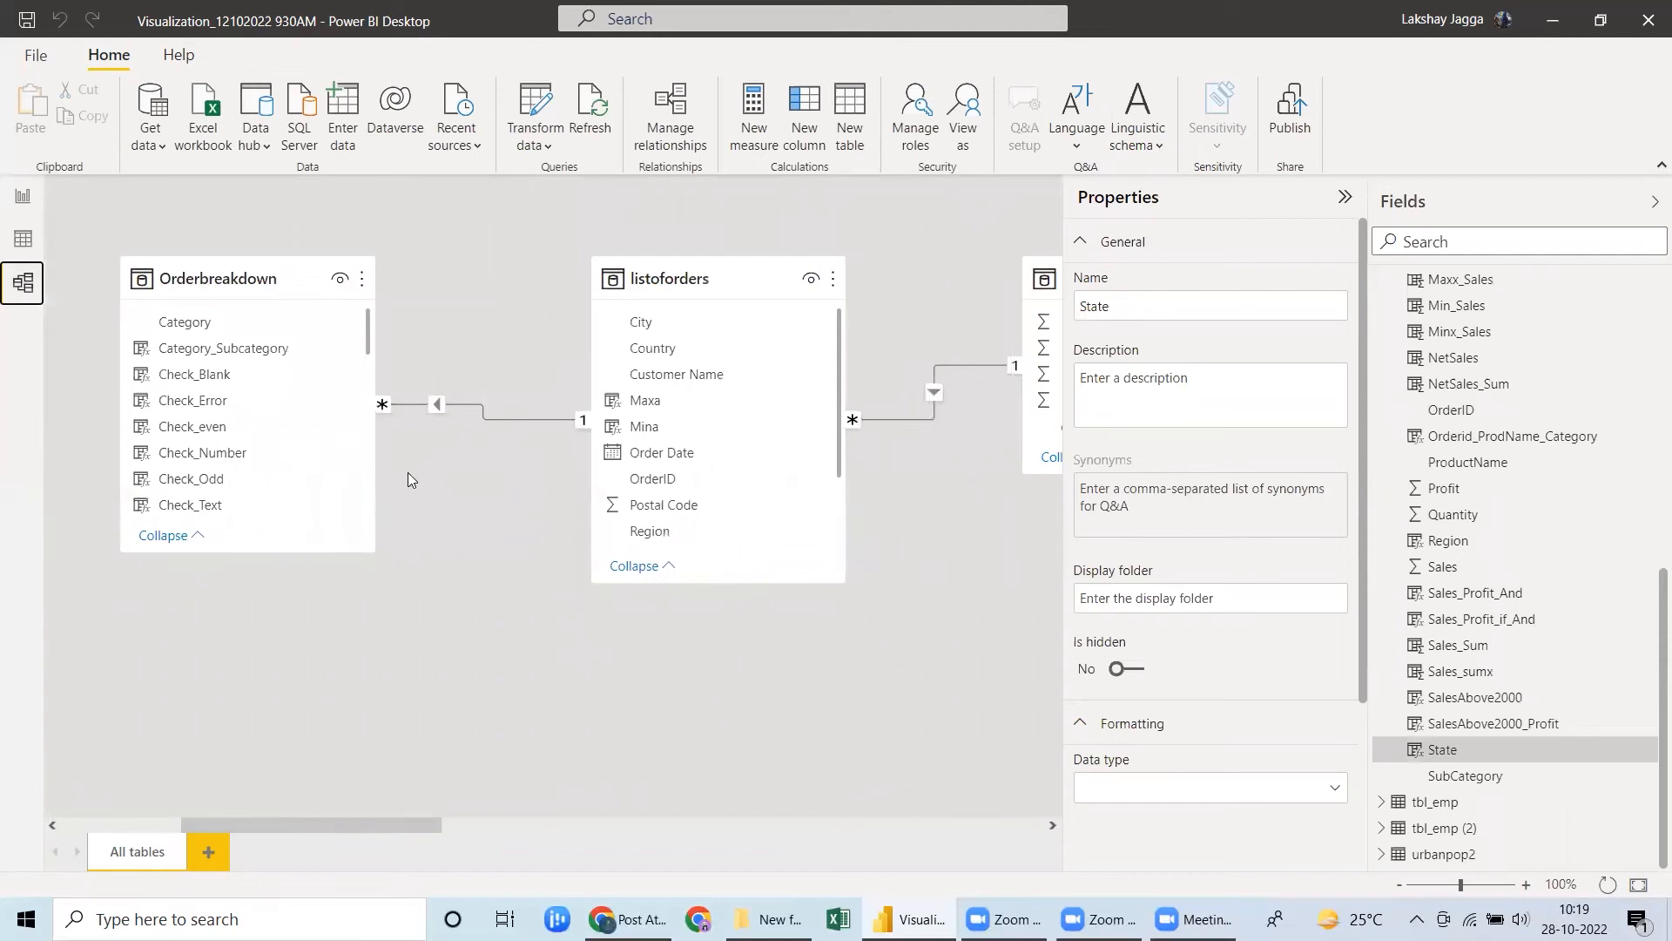
{"action": "left_click", "coordinate": [713, 277]}
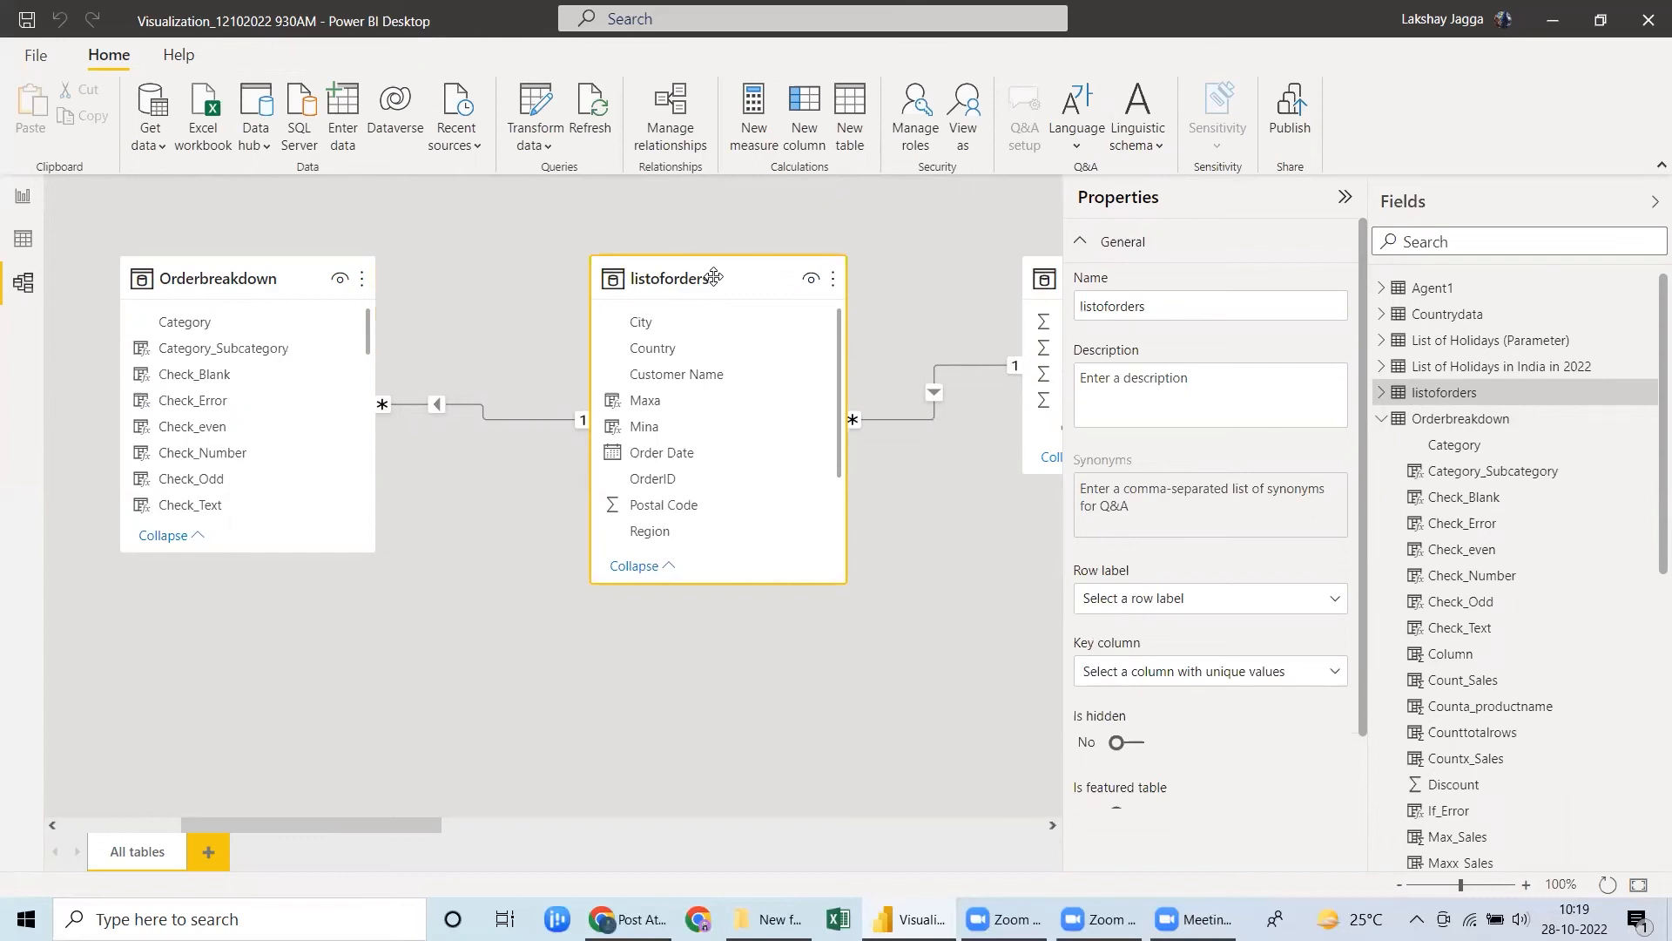
{"action": "left_click", "coordinate": [199, 280]}
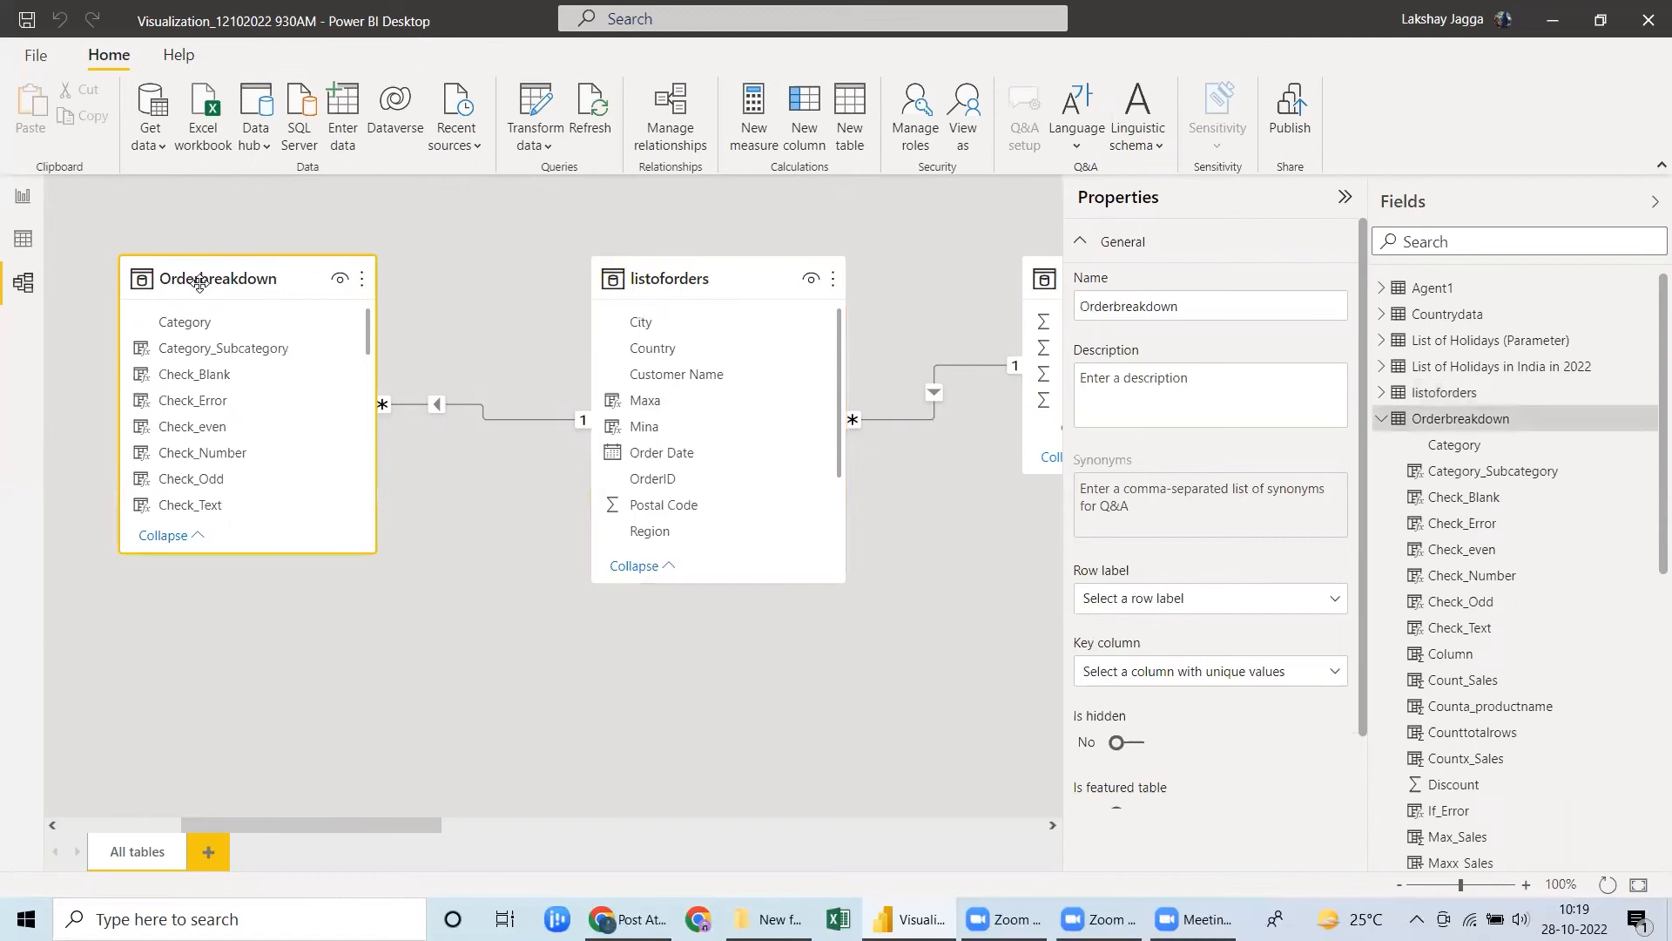
Open the current file's Data Load options to review the relationship detection settings.
{"action": "left_click", "coordinate": [35, 56]}
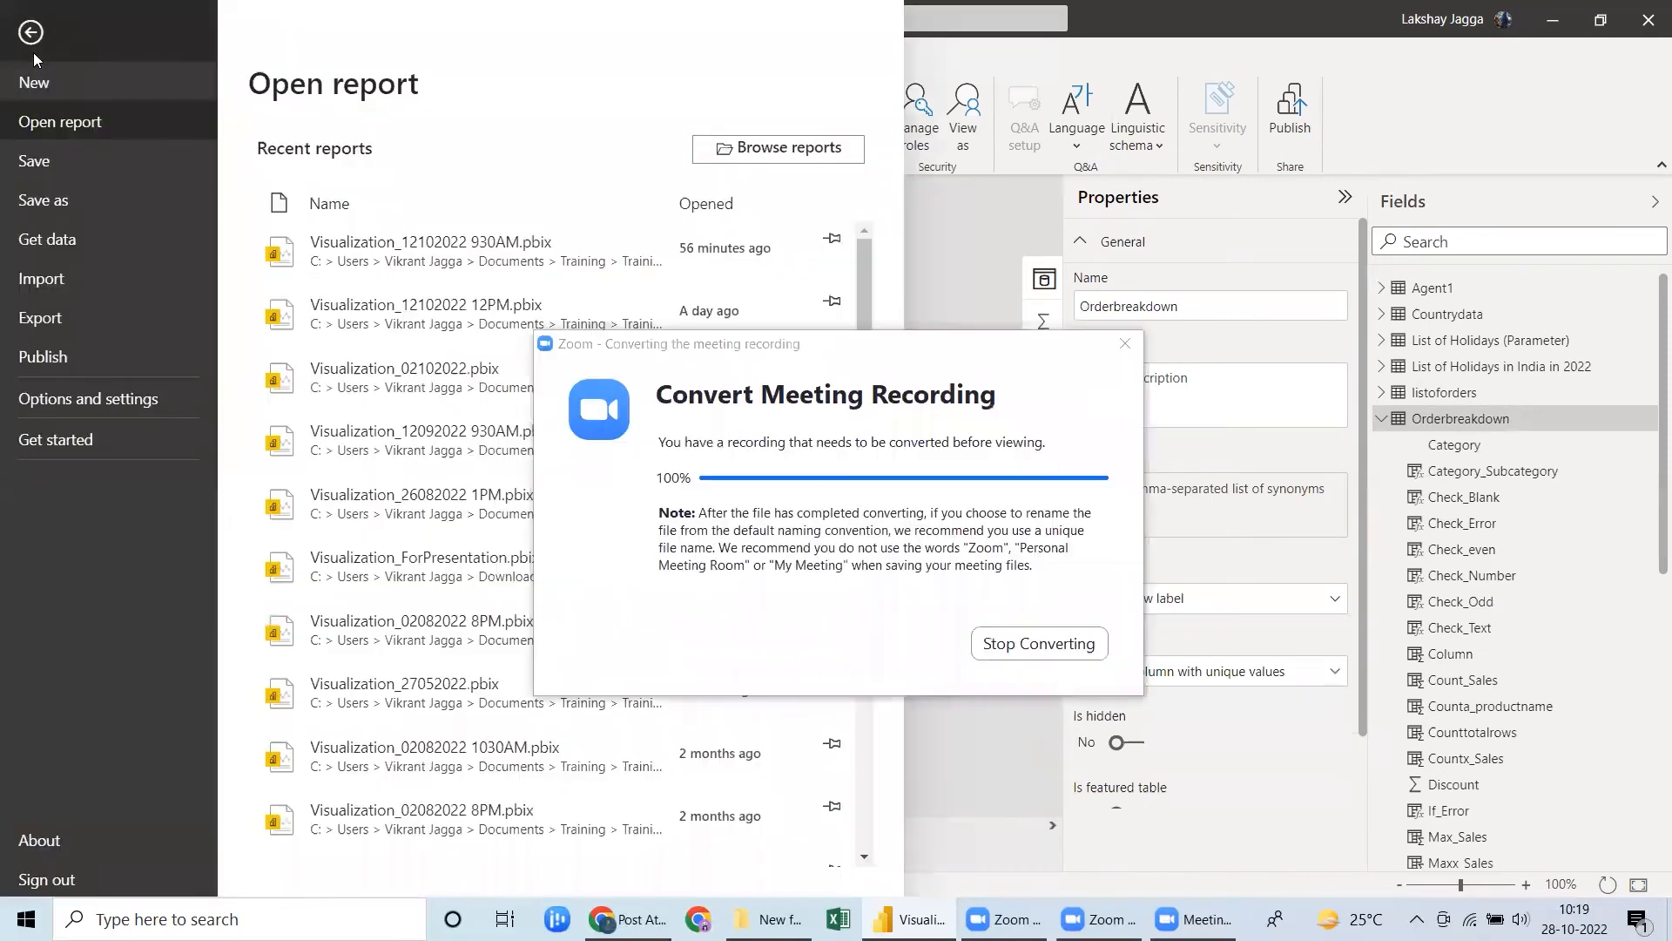
{"action": "left_click", "coordinate": [99, 401]}
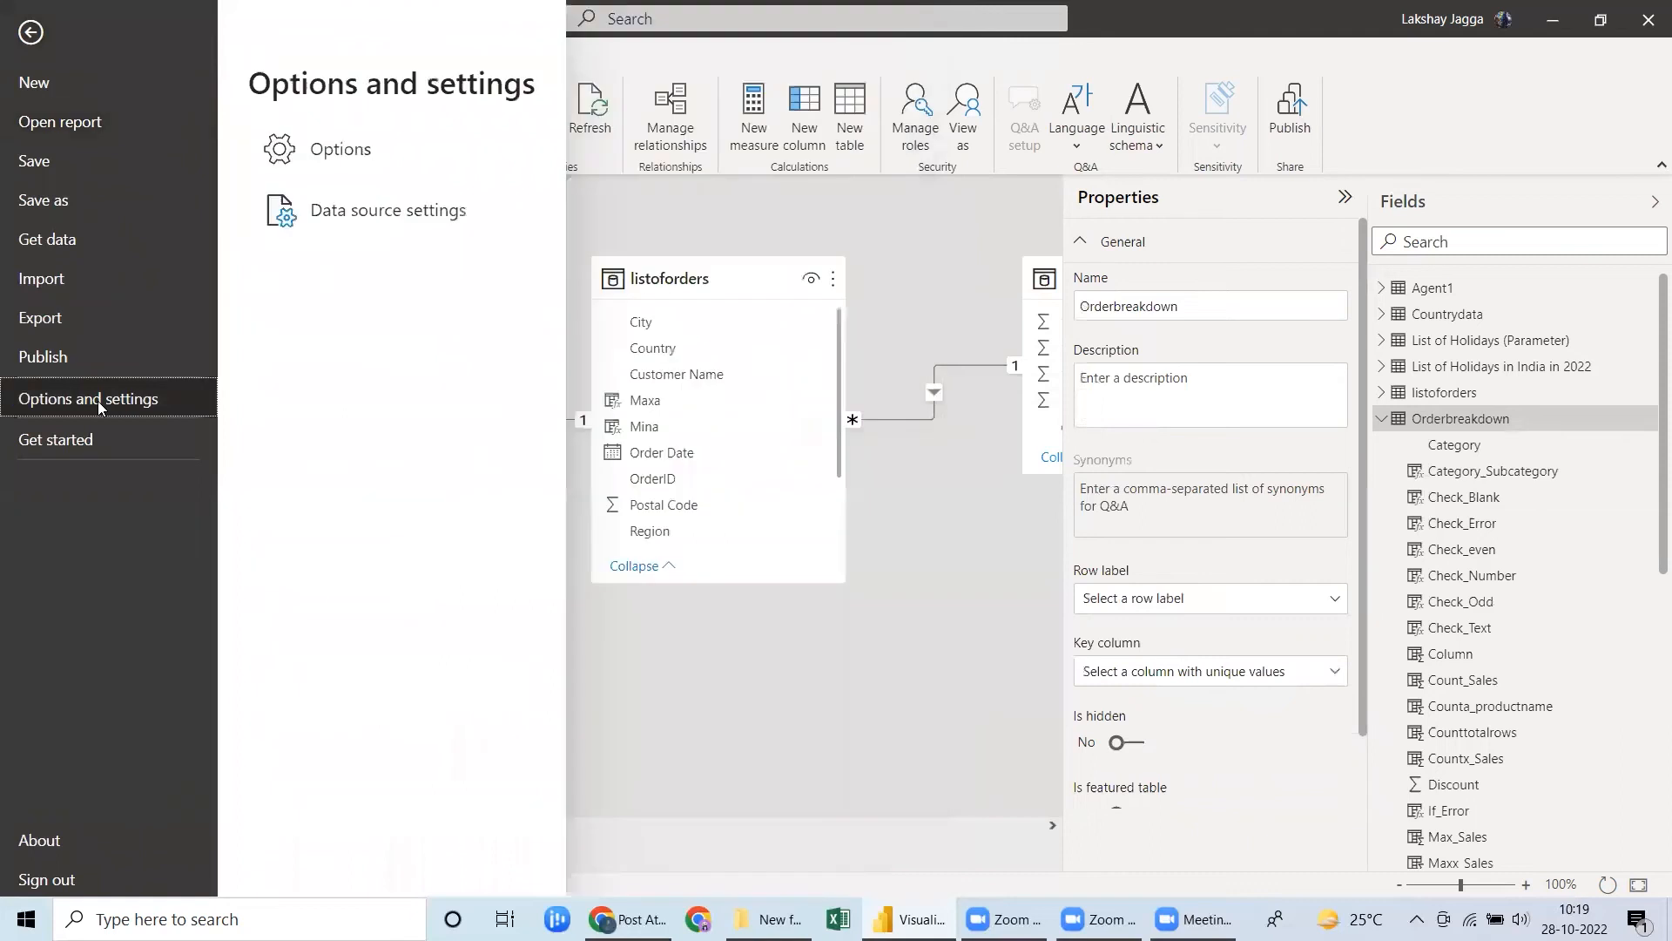
{"action": "left_click", "coordinate": [352, 156]}
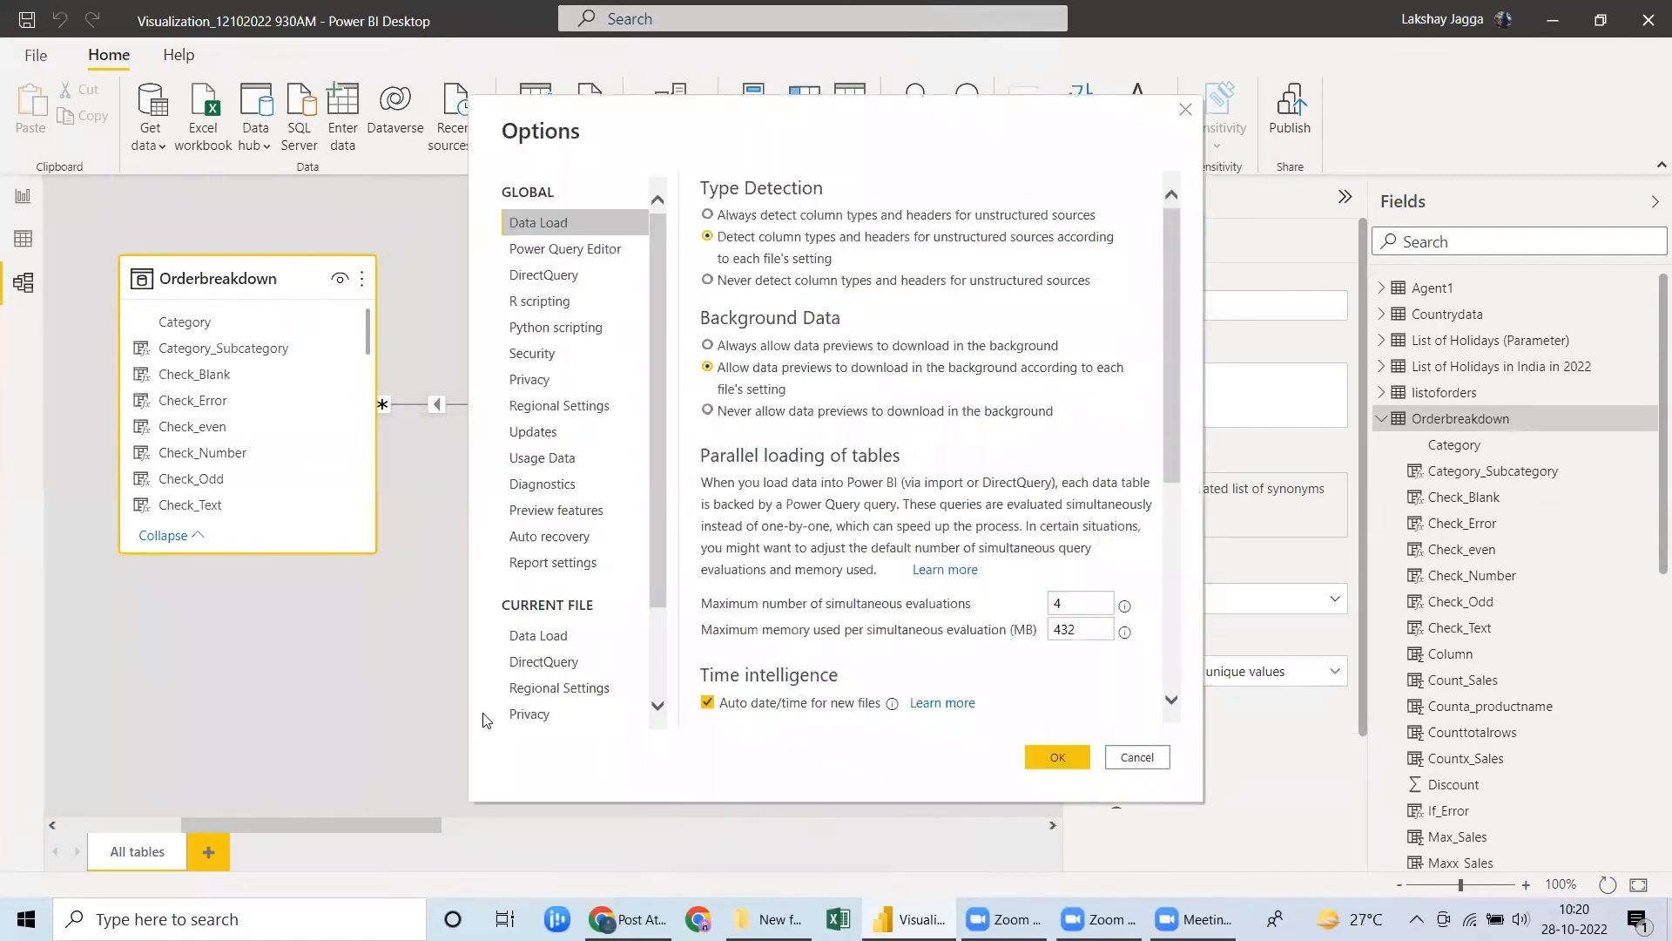
{"action": "left_click", "coordinate": [537, 634]}
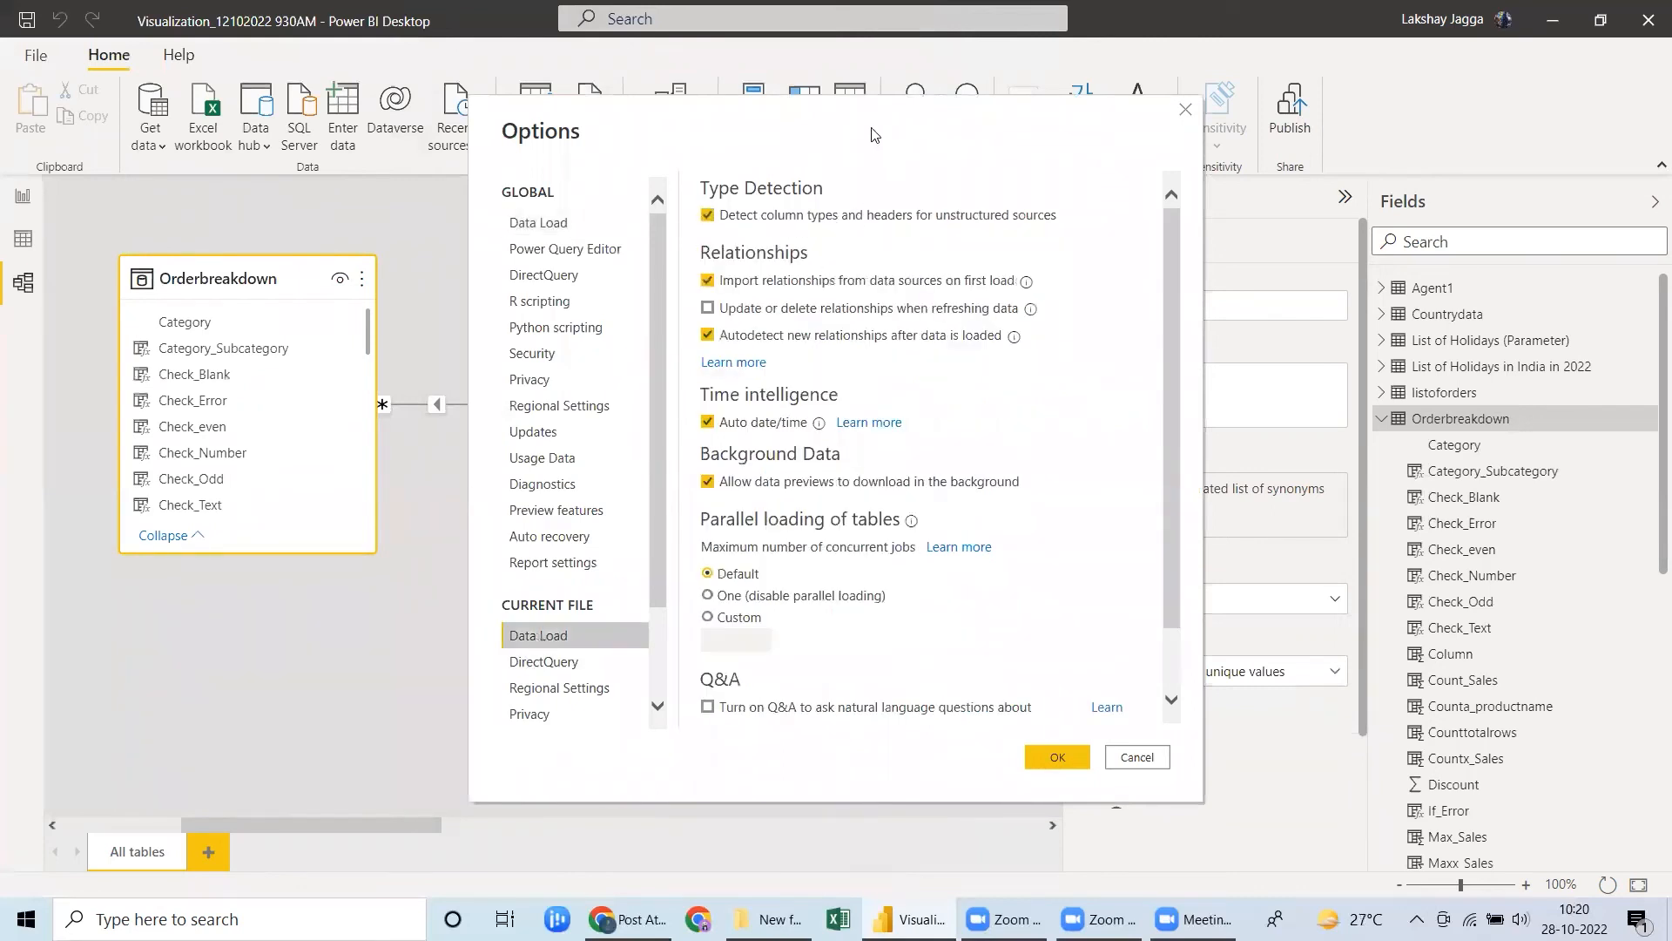
Review the current file's type detection and relationship loading options, and close the options without changing them.
{"action": "scroll", "coordinate": [674, 571], "scroll_direction": "down", "scroll_amount": 1}
{"action": "scroll", "coordinate": [673, 574], "scroll_direction": "up", "scroll_amount": 1}
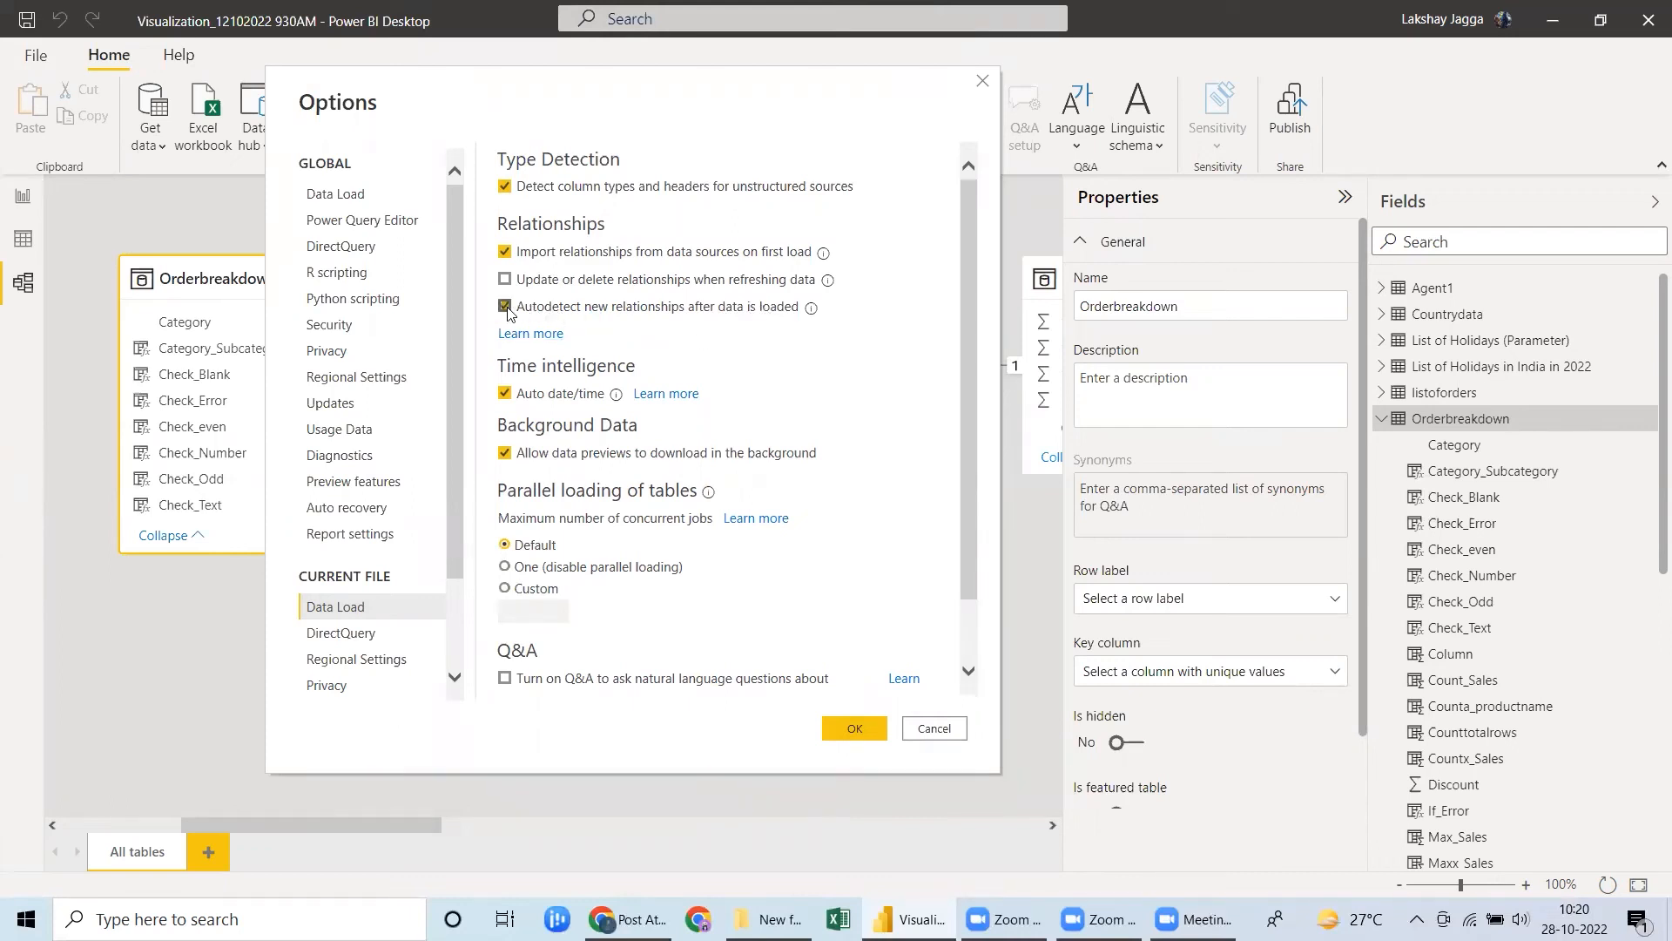
{"action": "left_click", "coordinate": [981, 83]}
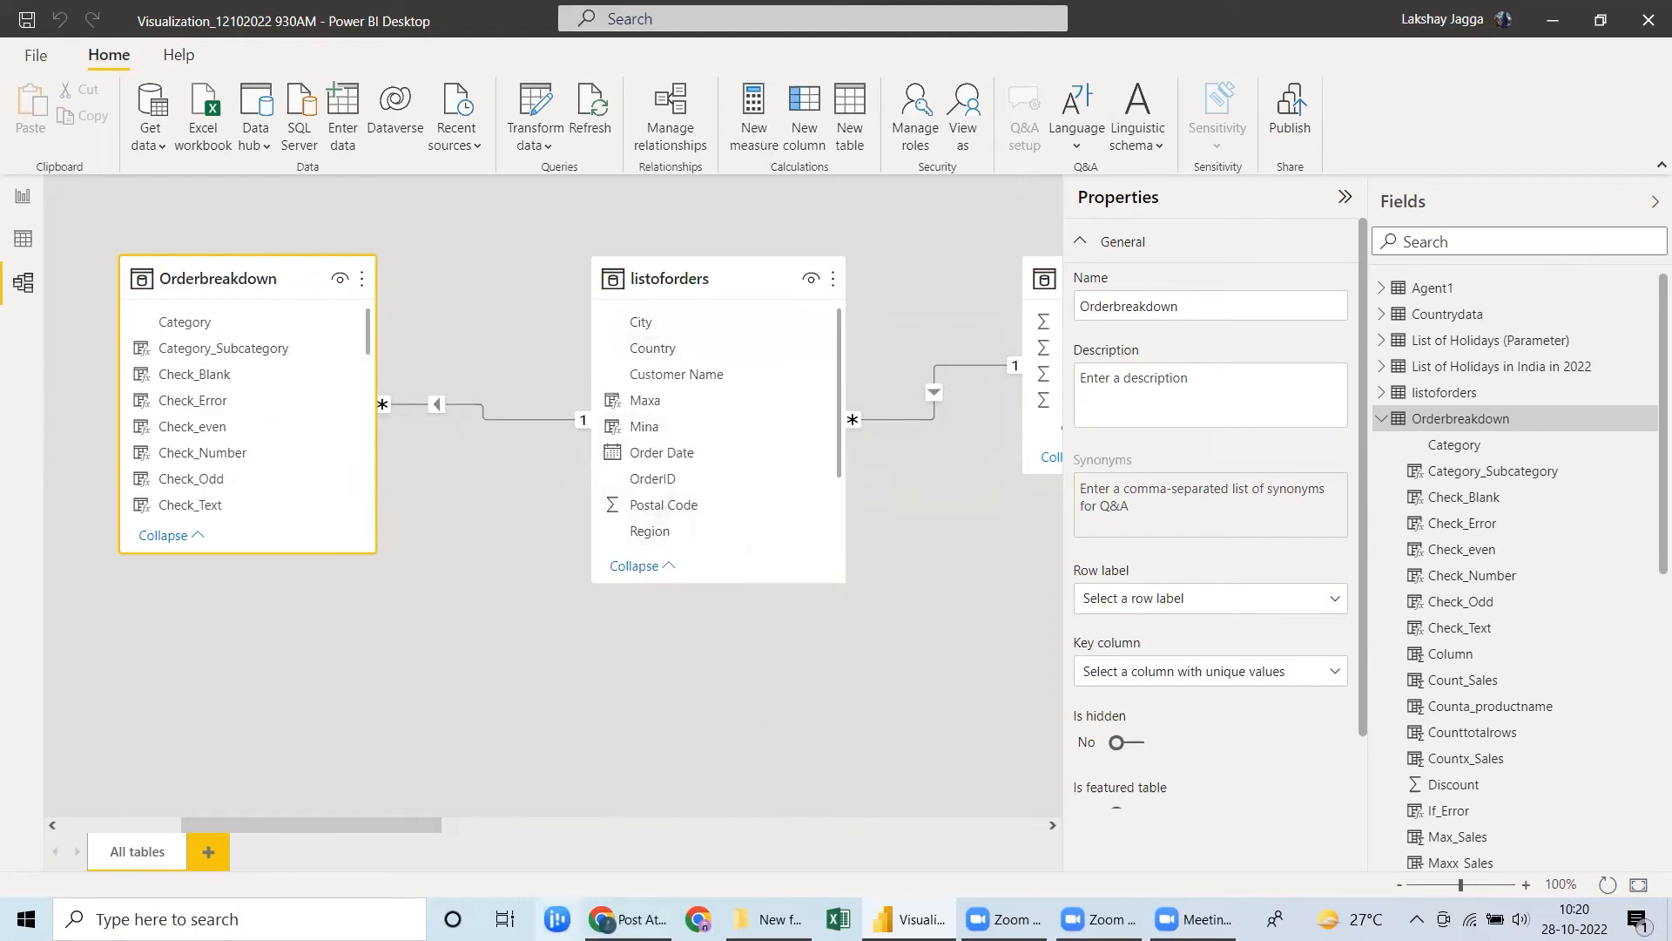
Examine the relationships among all tables across the model diagram, from Orderbreakdown to Countrydata and back.
{"action": "scroll", "coordinate": [362, 512], "scroll_direction": "right", "scroll_amount": 5}
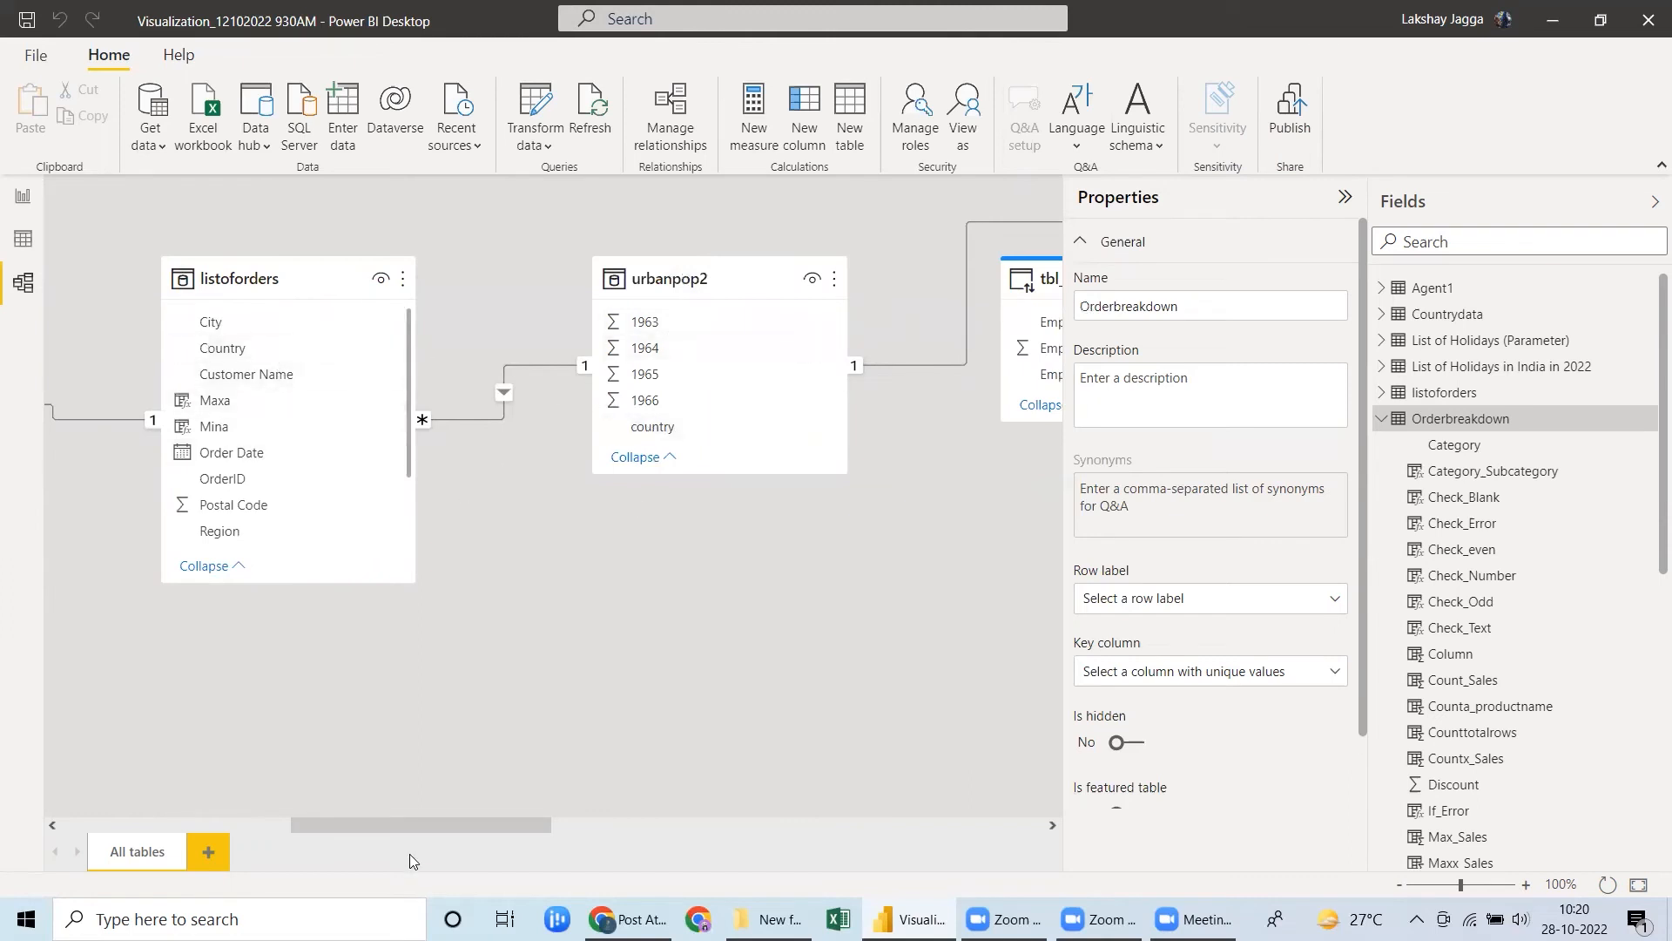
{"action": "left_click_drag", "start_coordinate": [410, 854], "coordinate": [988, 883]}
{"action": "mouse_move", "coordinate": [810, 284]}
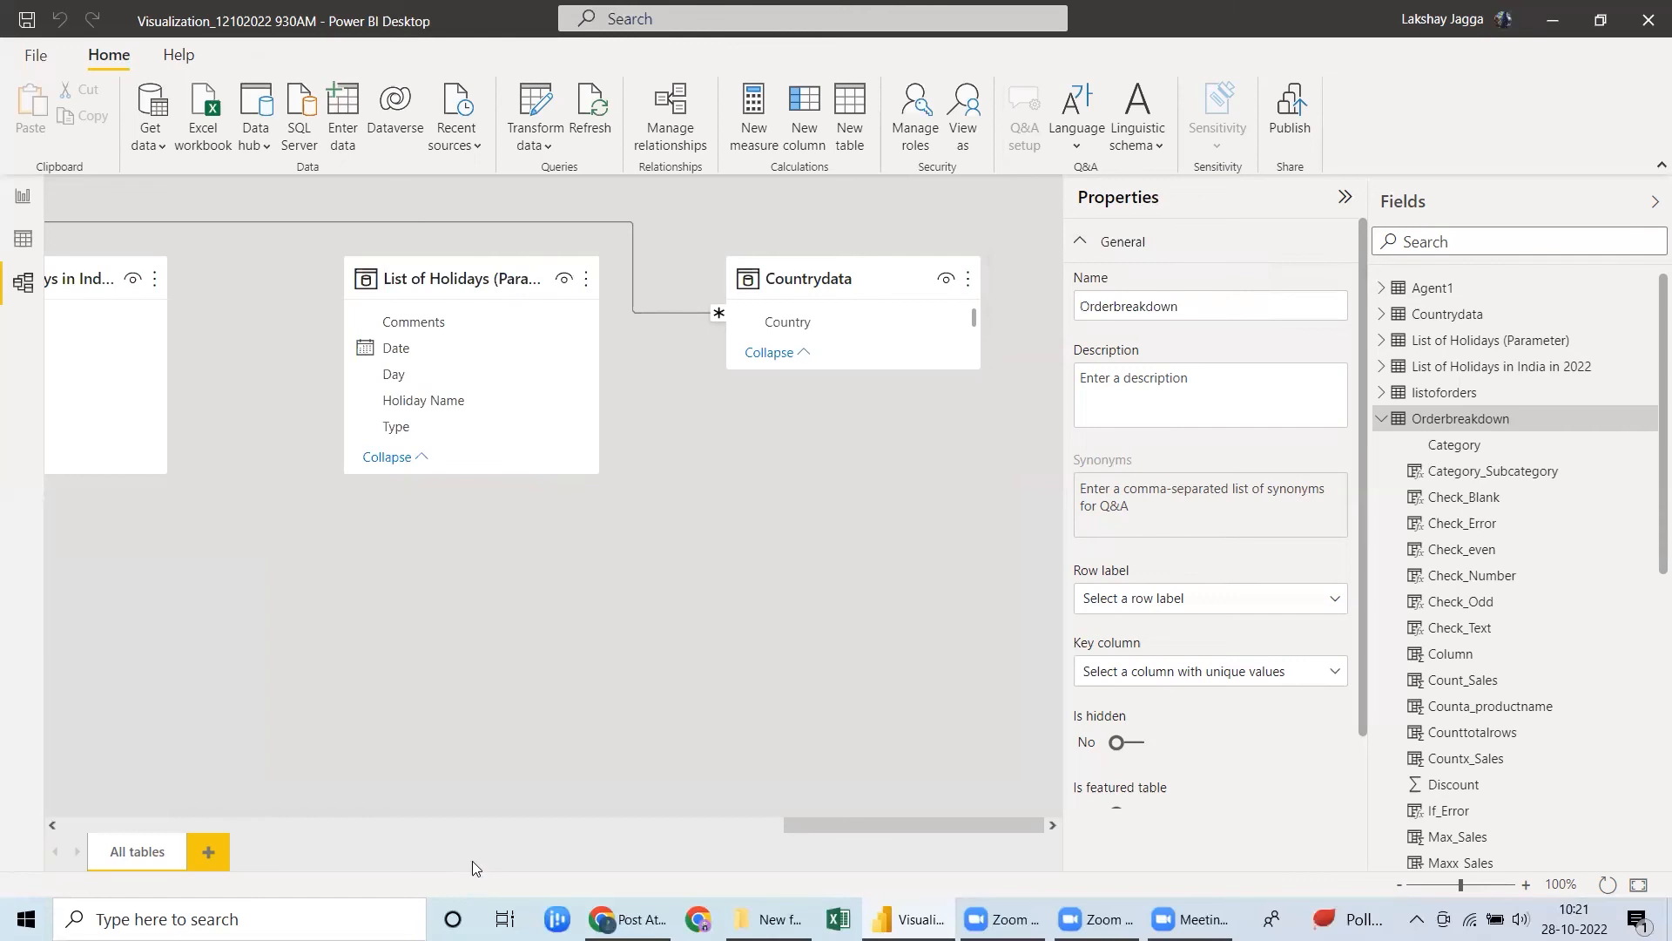
{"action": "scroll", "coordinate": [475, 845], "scroll_direction": "left", "scroll_amount": 10}
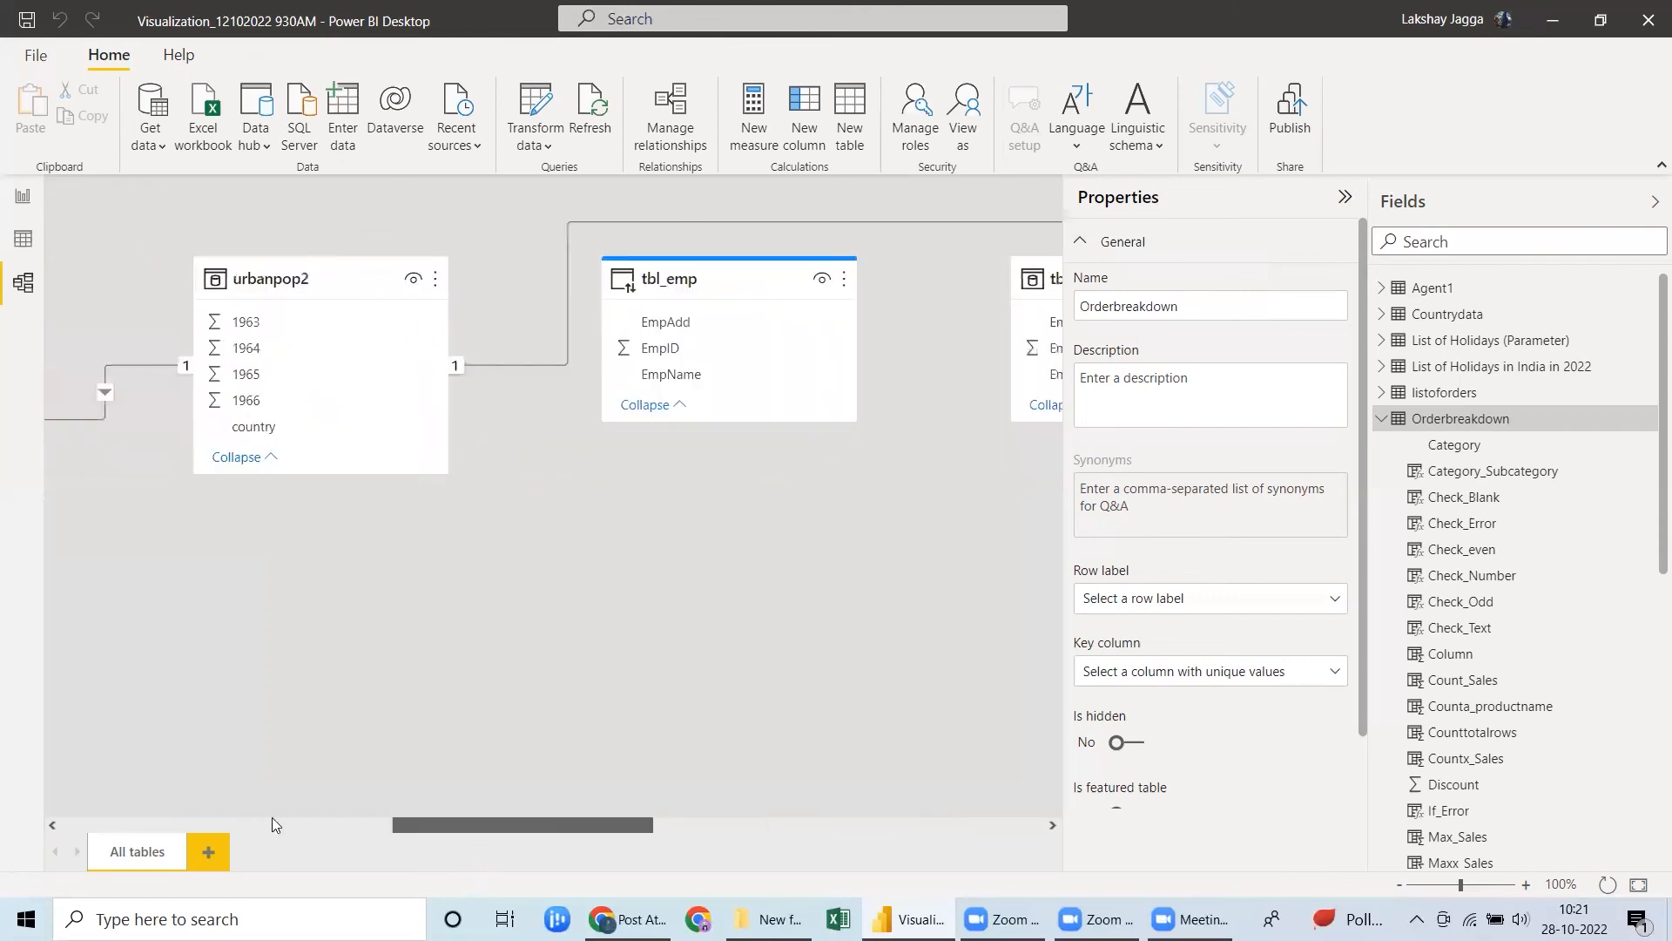
{"action": "scroll", "coordinate": [271, 817], "scroll_direction": "left", "scroll_amount": 5}
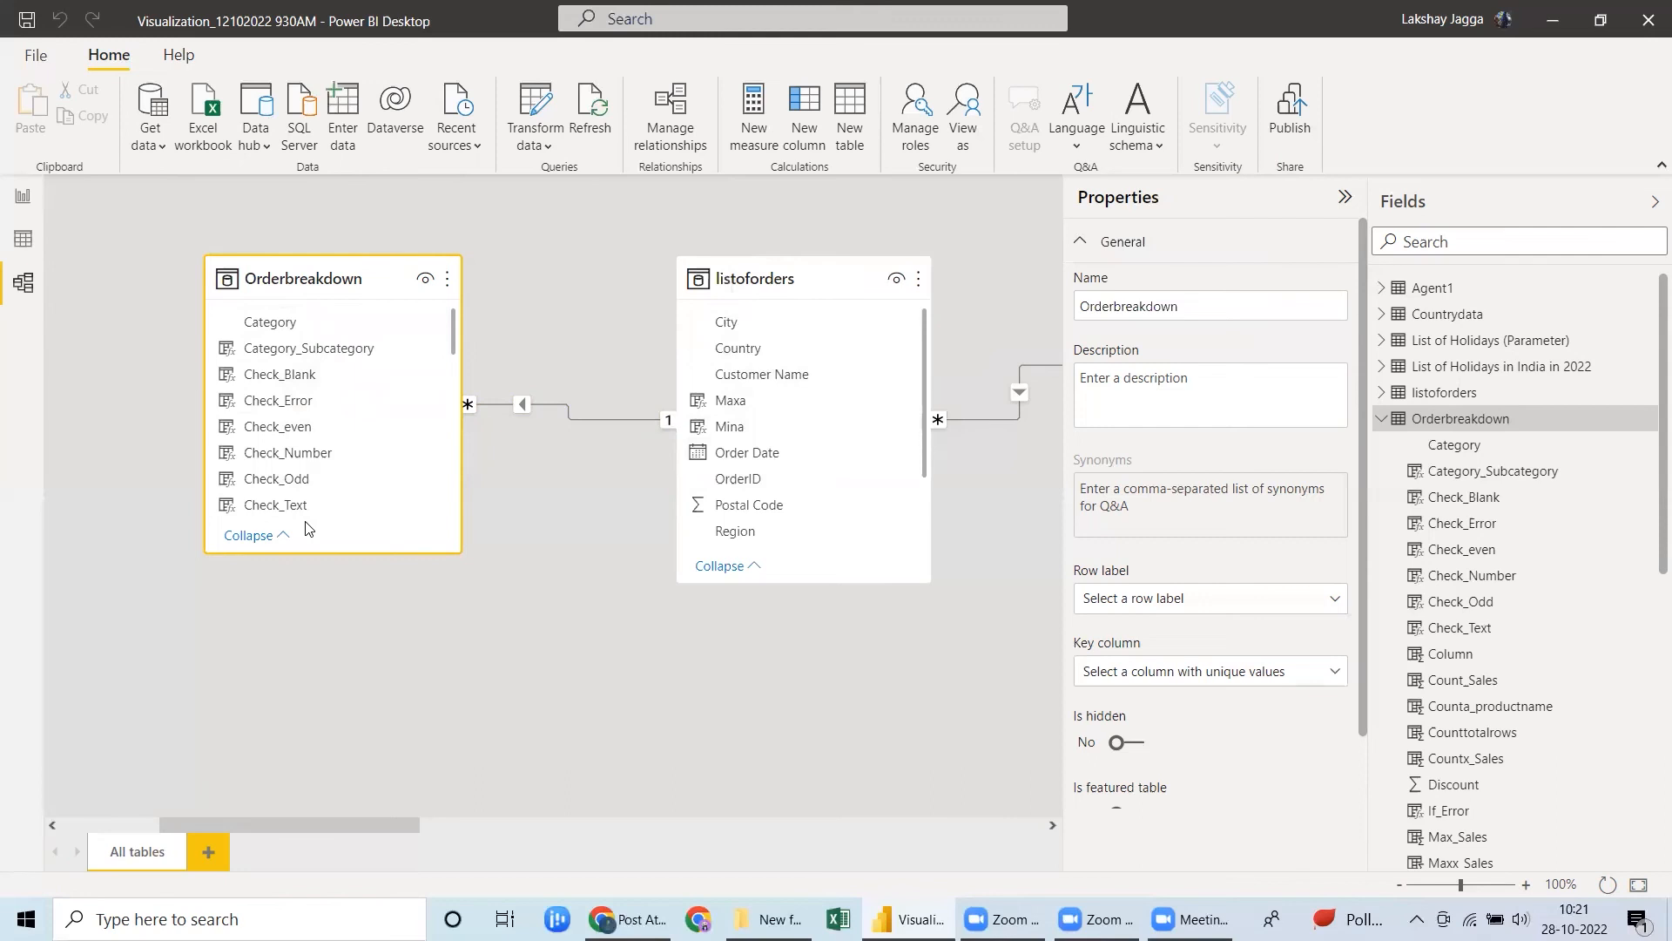
Add a calculated column to the Orderbreakdown table with the formula State_2 = RELATED(listoforders[State]).
{"action": "left_click", "coordinate": [24, 244]}
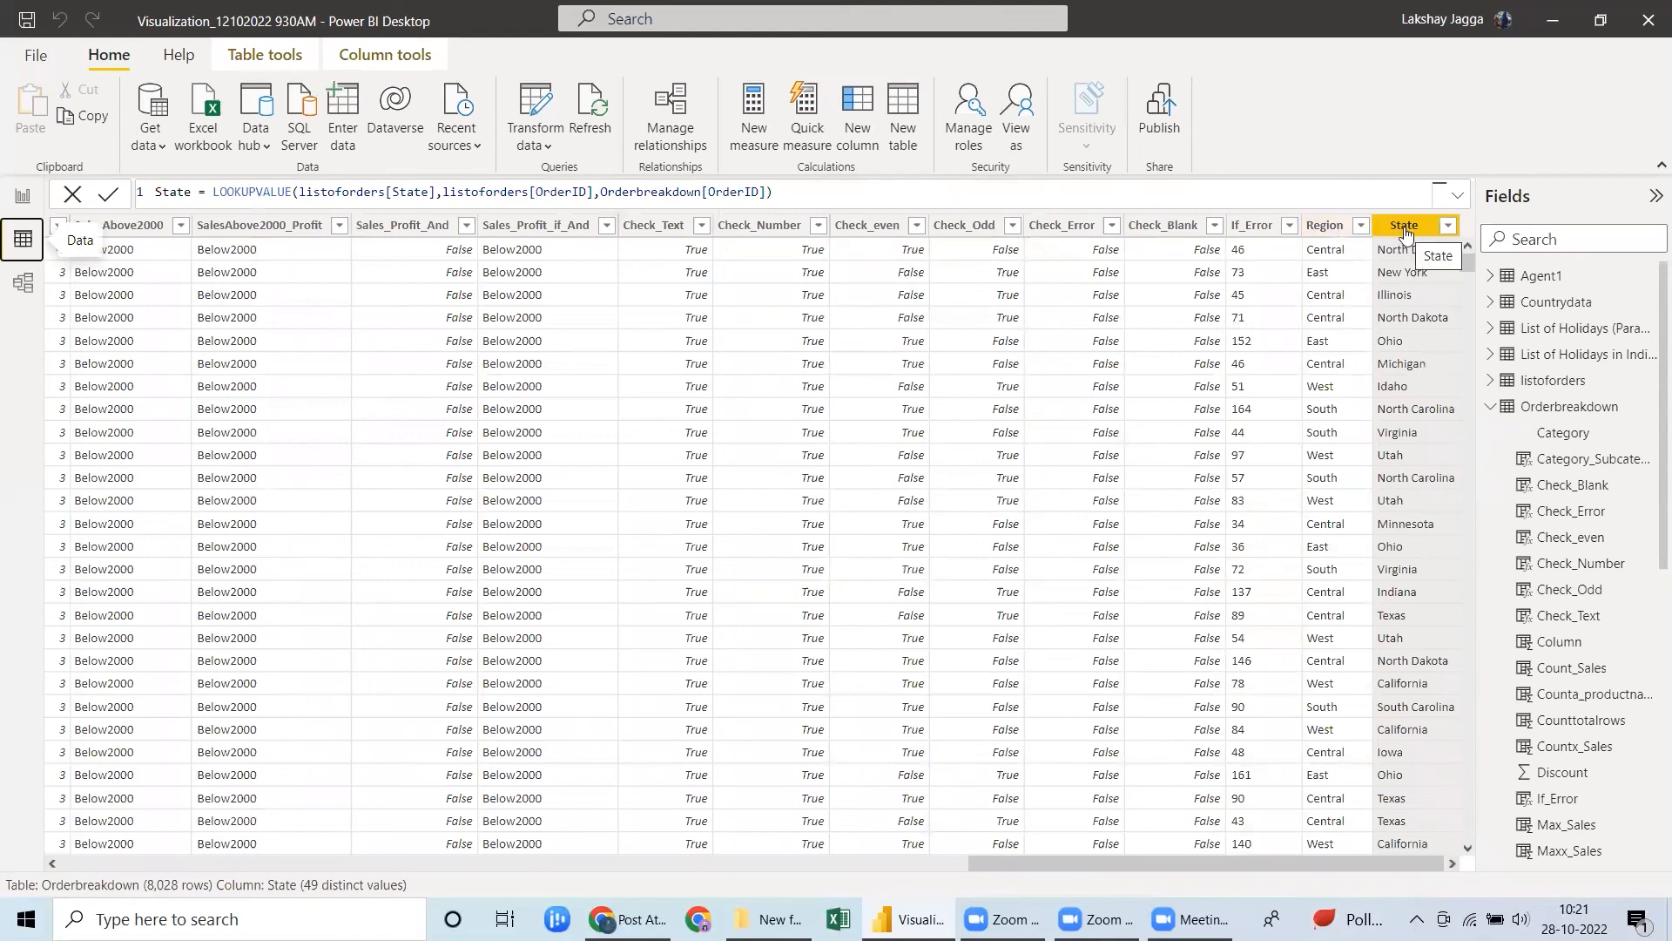
{"action": "left_click", "coordinate": [865, 134]}
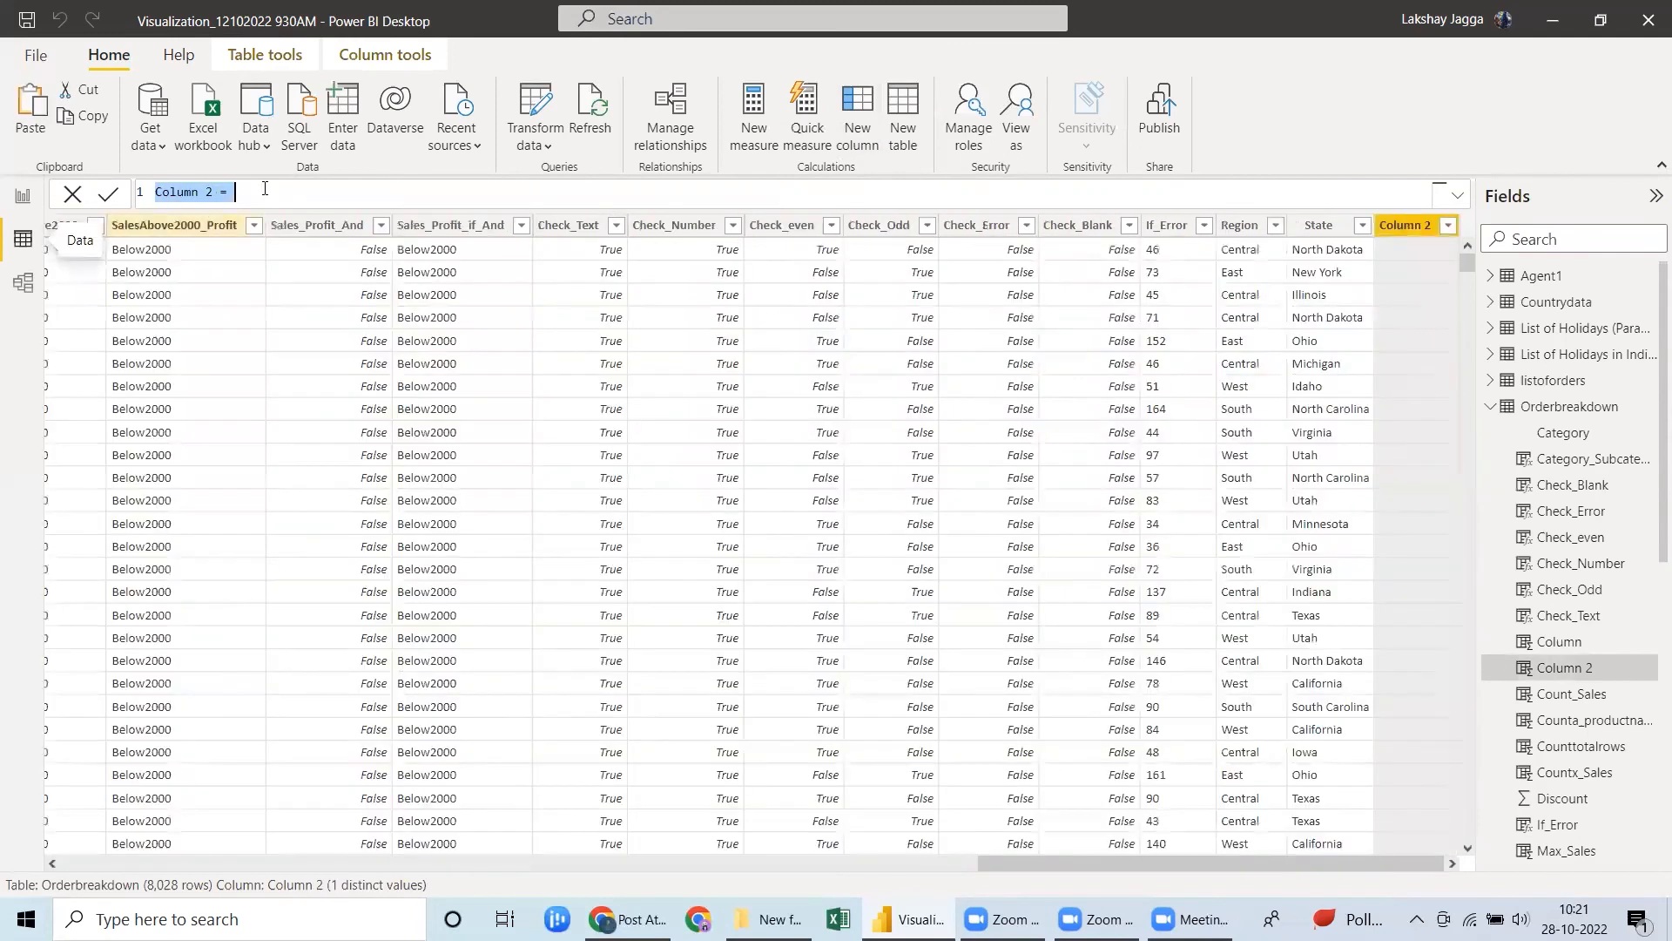
{"action": "type", "text": "S"}
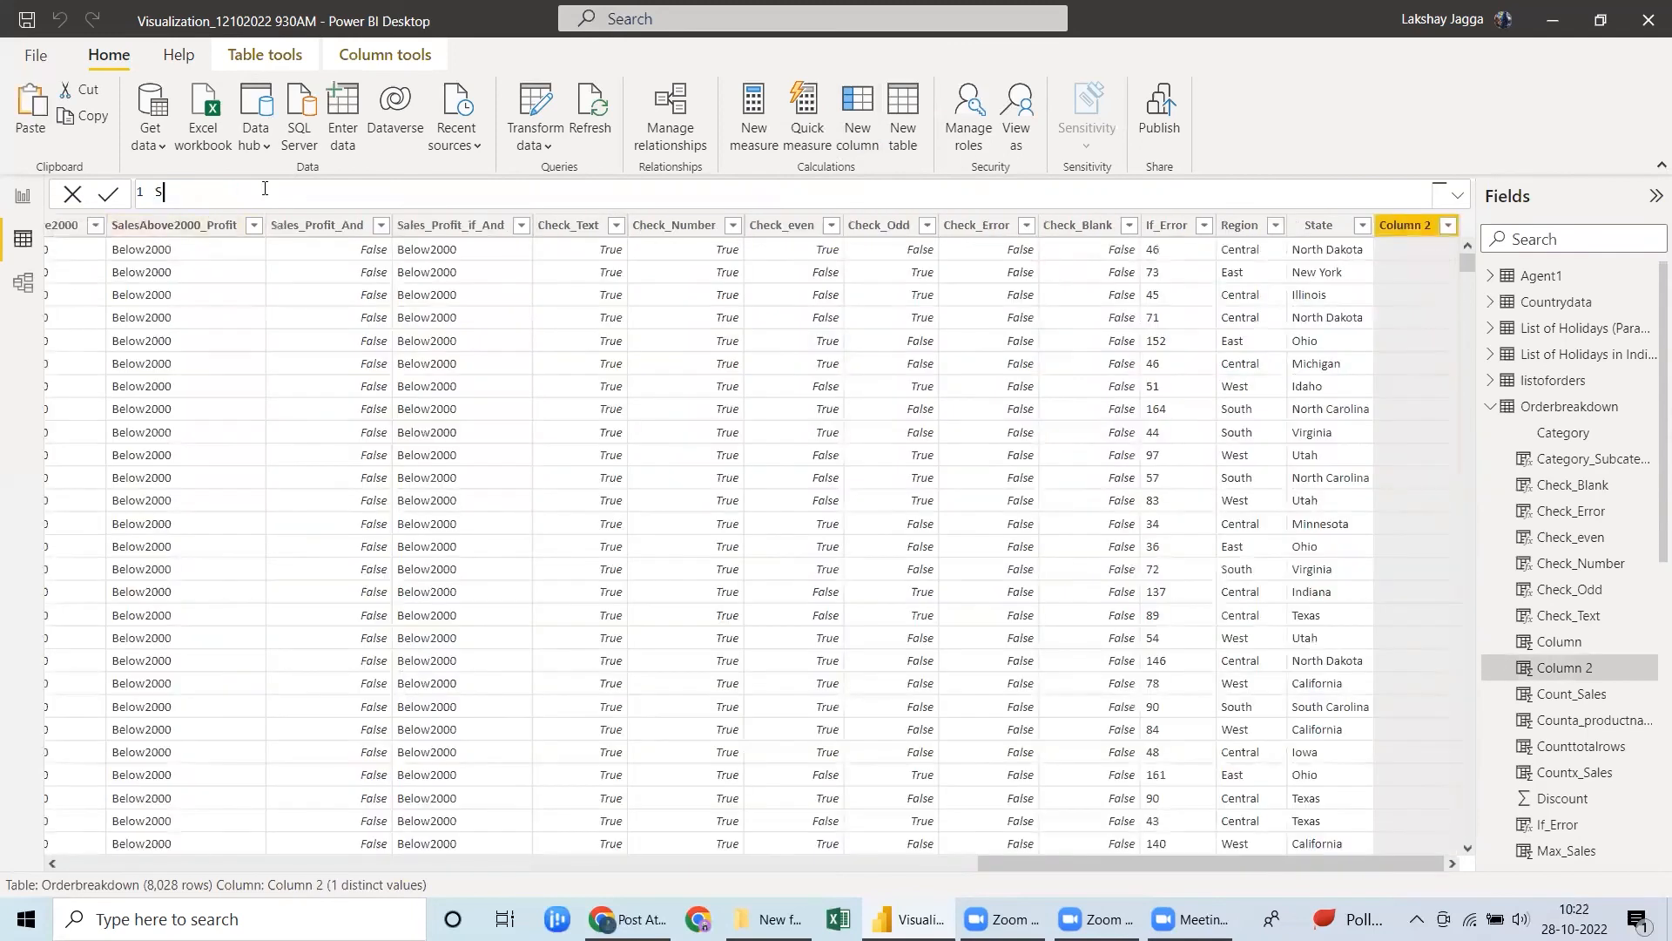
{"action": "type", "text": "tate_2 = relat"}
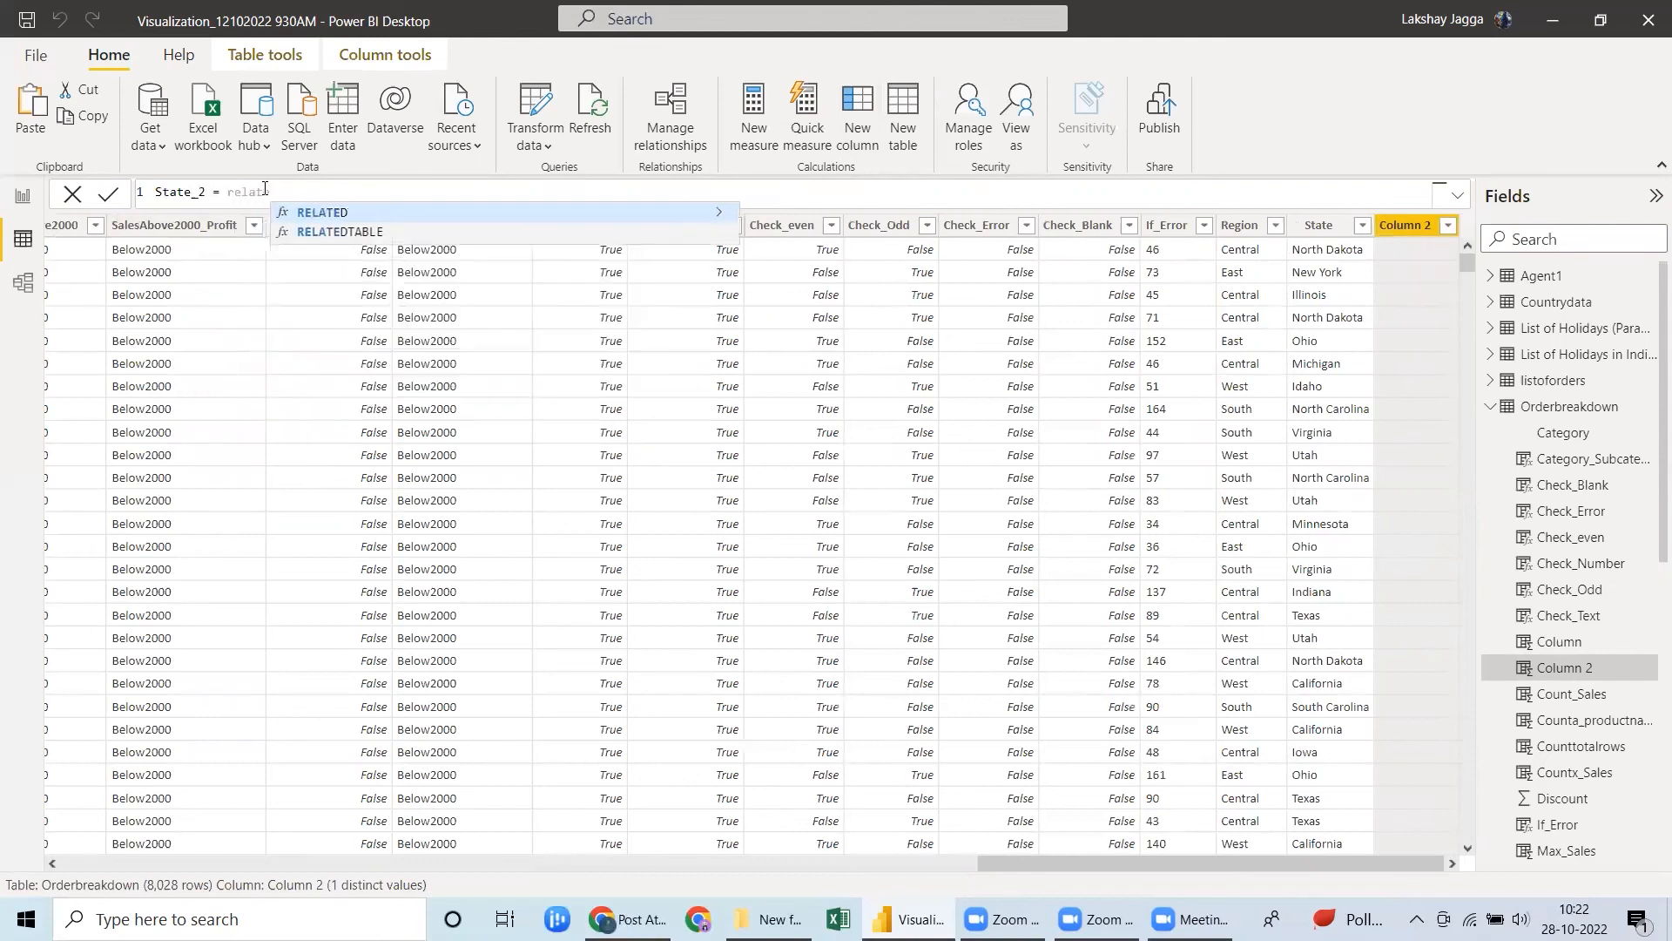
{"action": "key", "text": "Tab"}
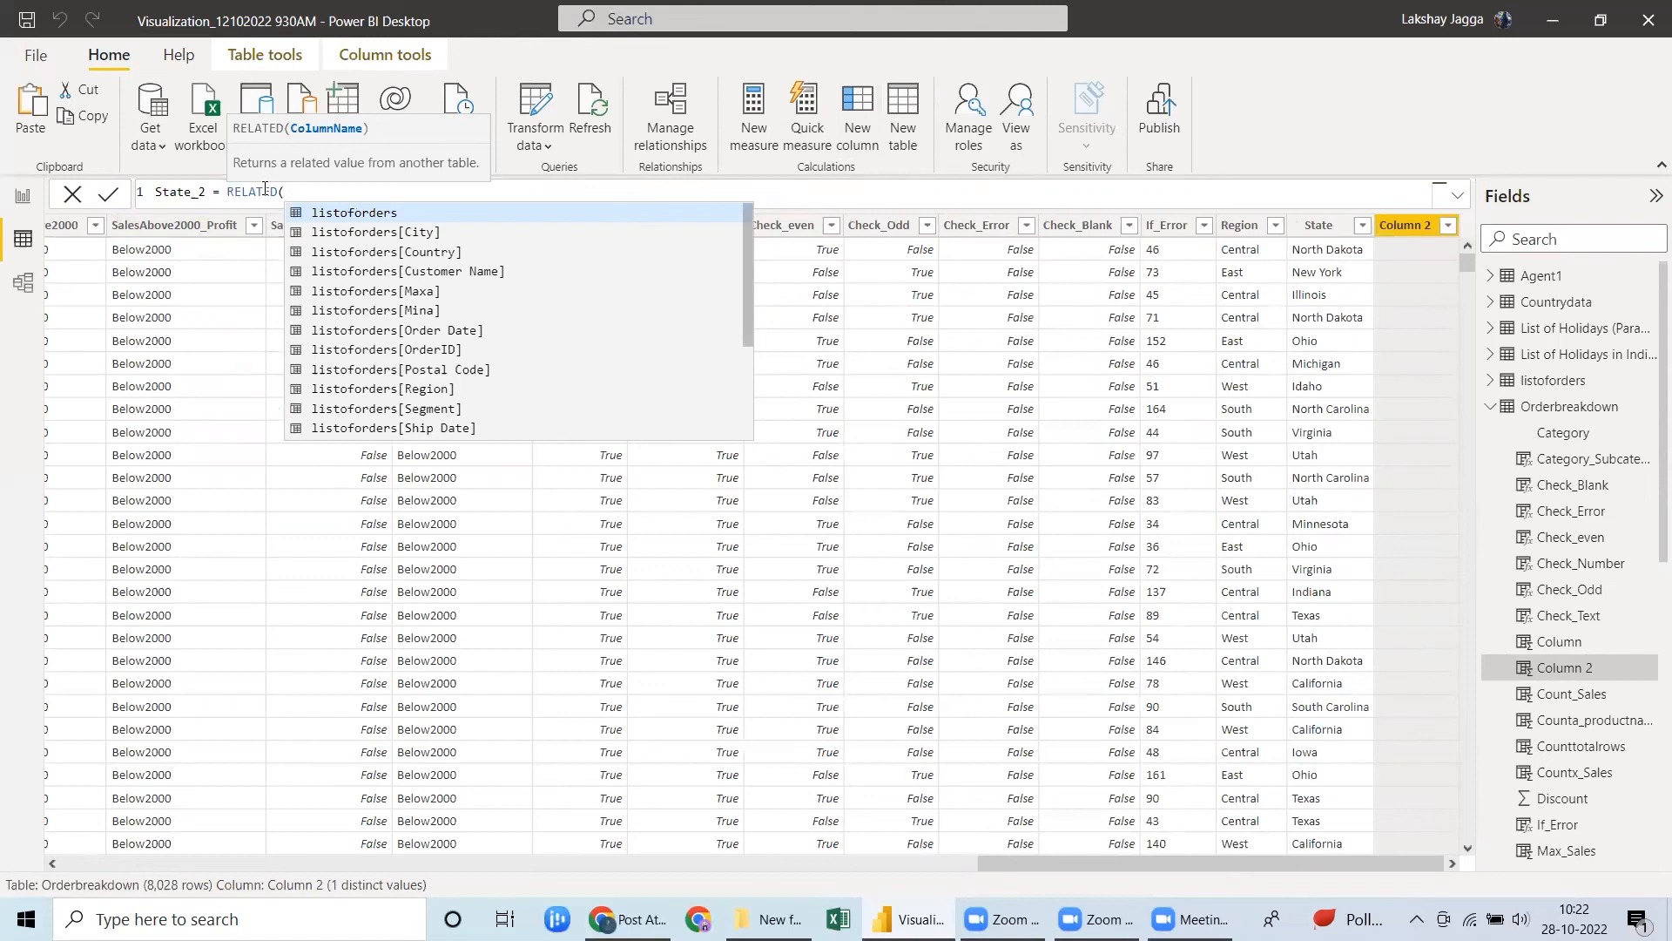
{"action": "type", "text": "stat"}
{"action": "key", "text": "Tab"}
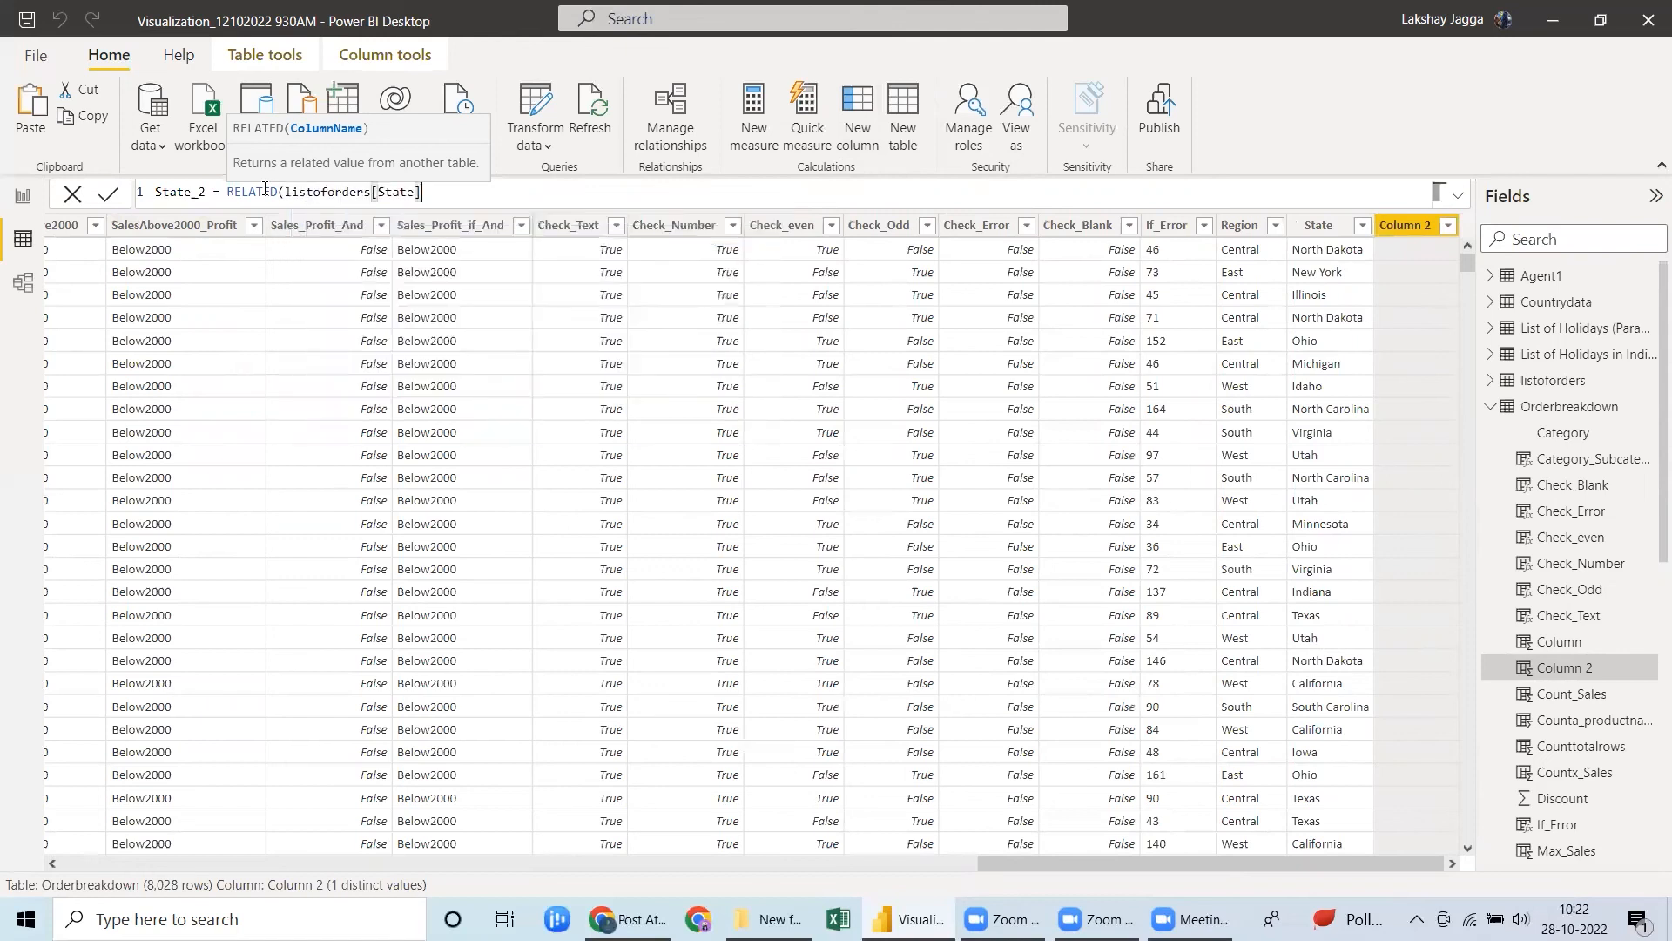
{"action": "type", "text": ")"}
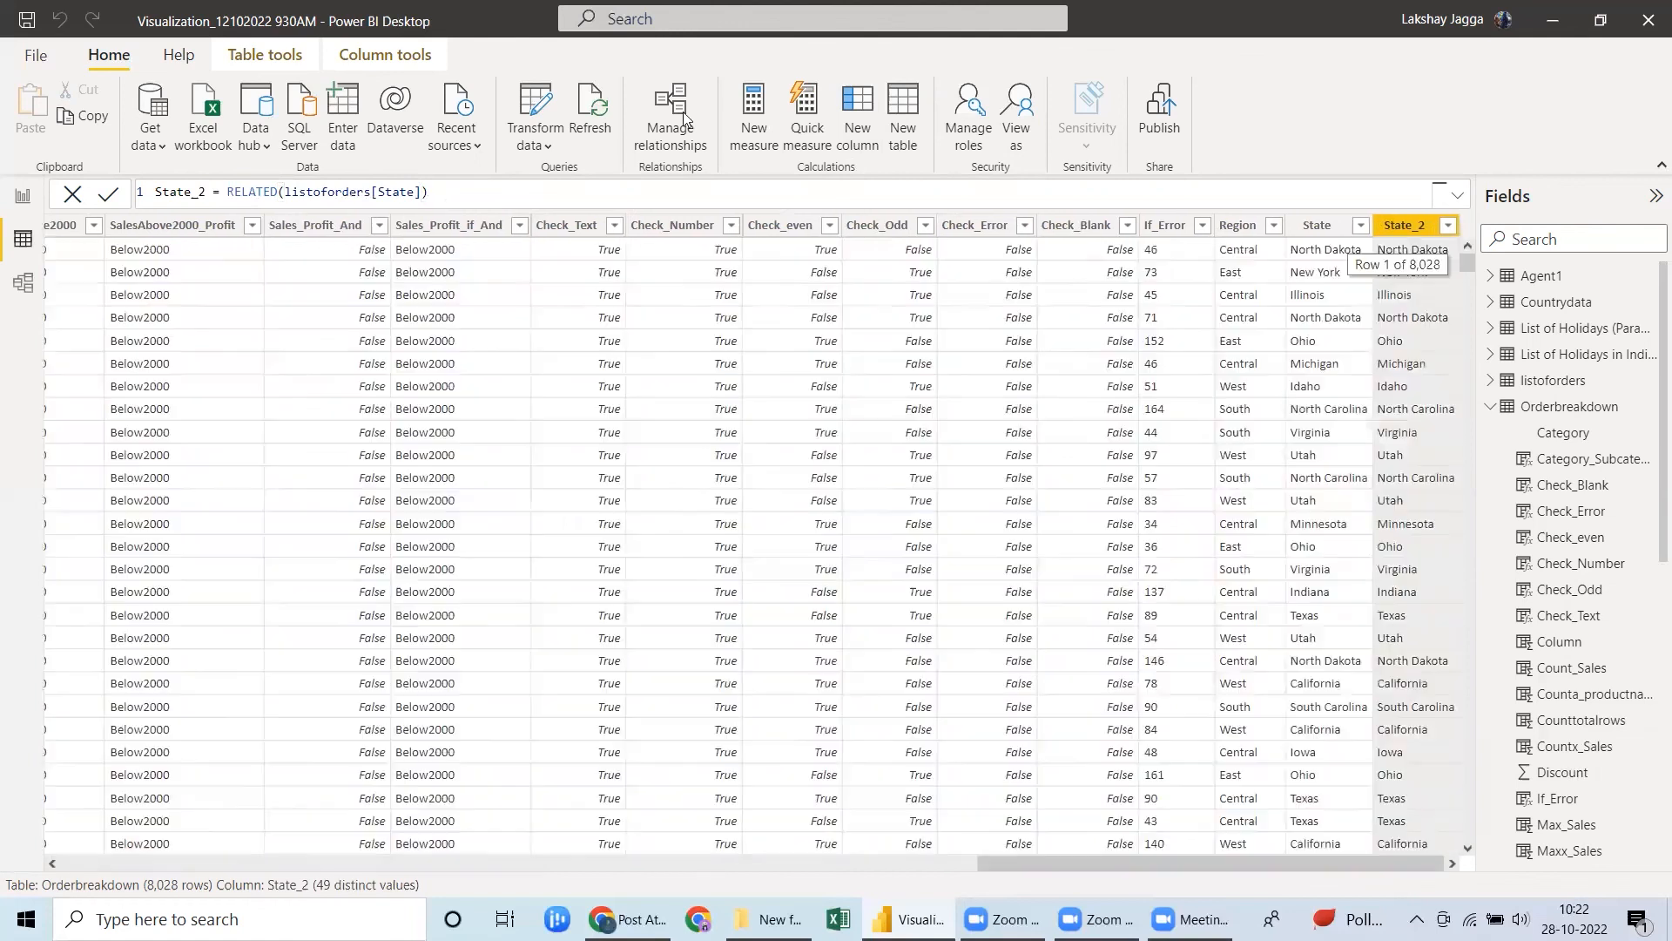
Compare the State and State_2 columns, and check the Orderbreakdown to listoforders relationship in the model diagram.
{"action": "left_click", "coordinate": [1338, 227]}
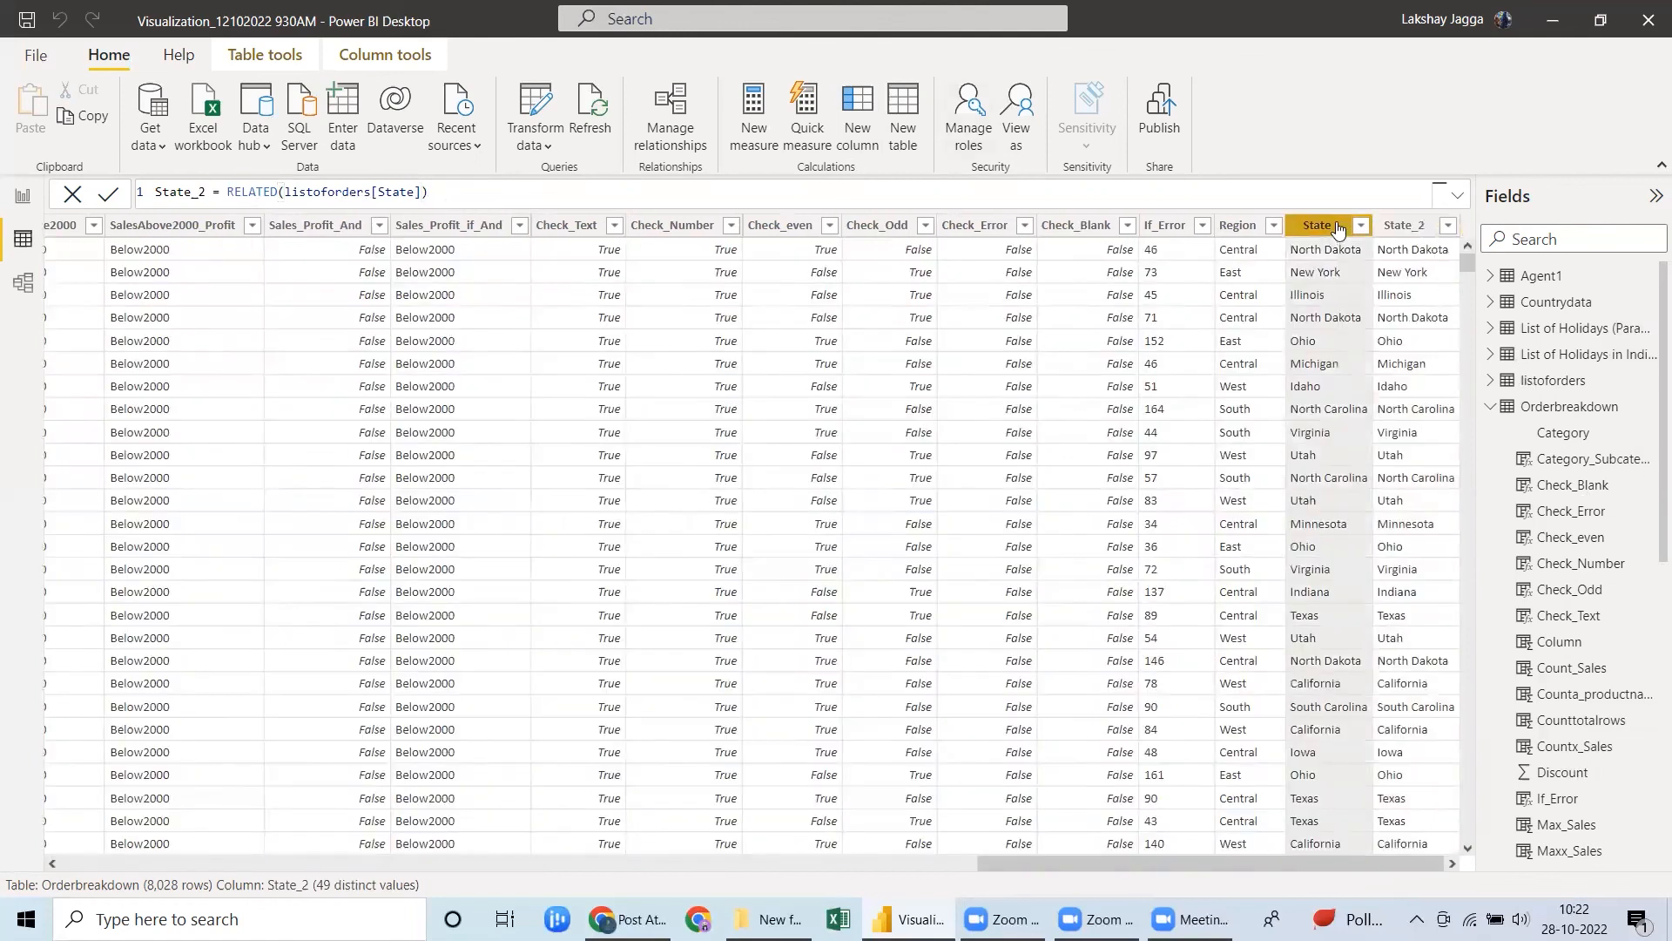
{"action": "left_click", "coordinate": [1396, 228]}
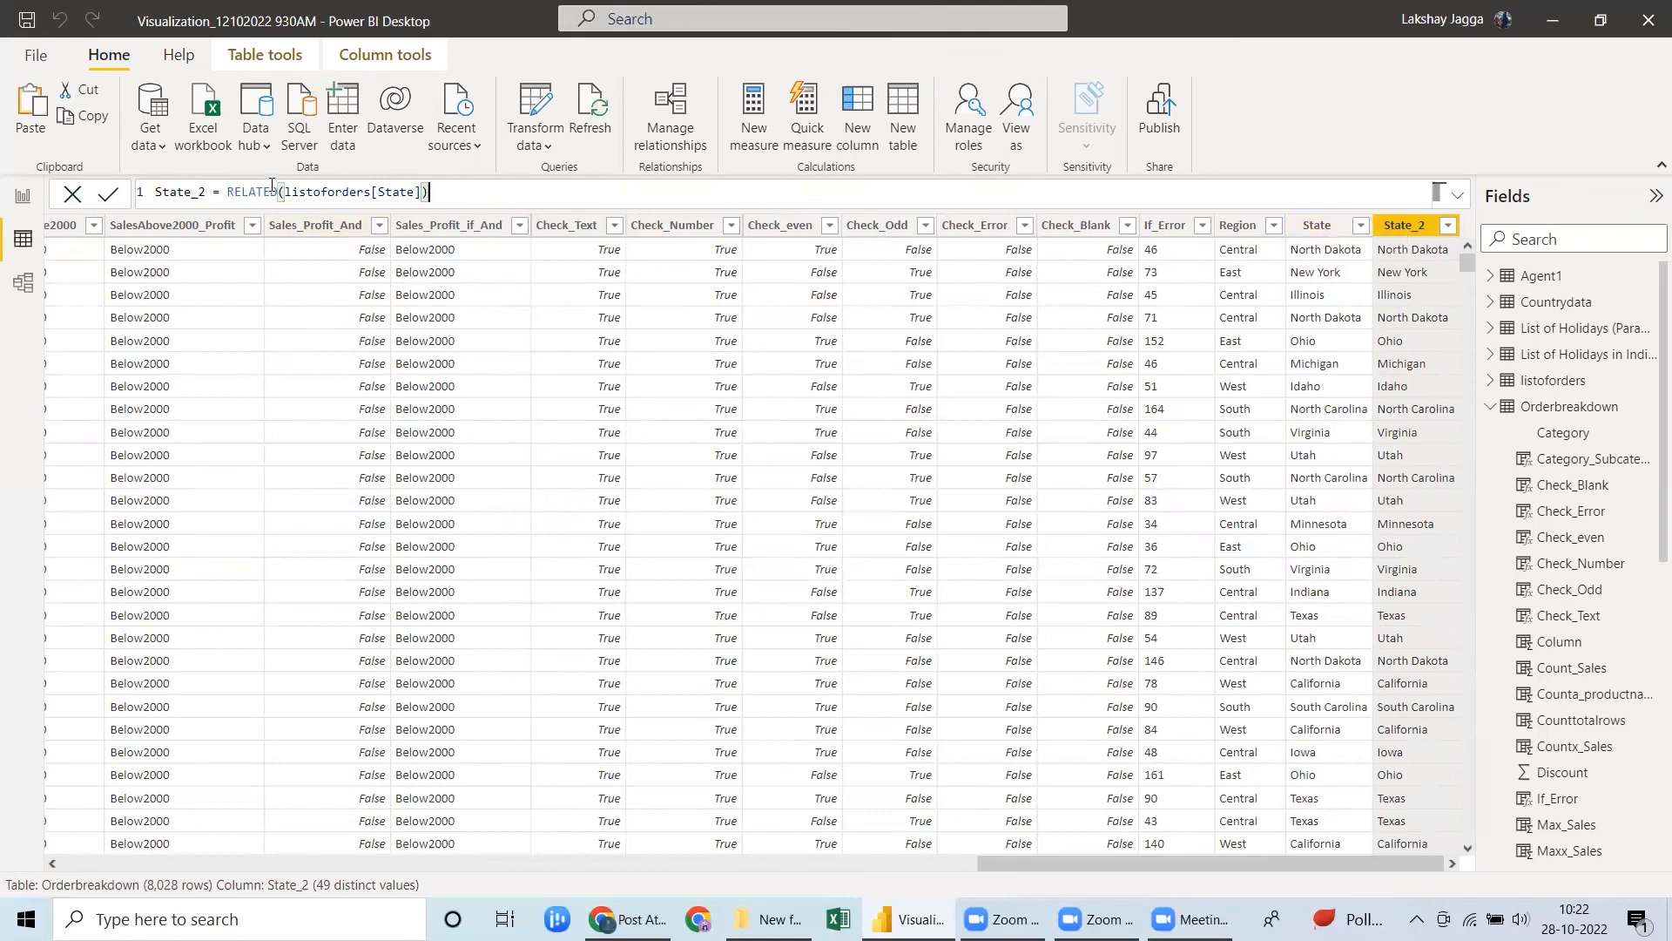
{"action": "left_click", "coordinate": [23, 286]}
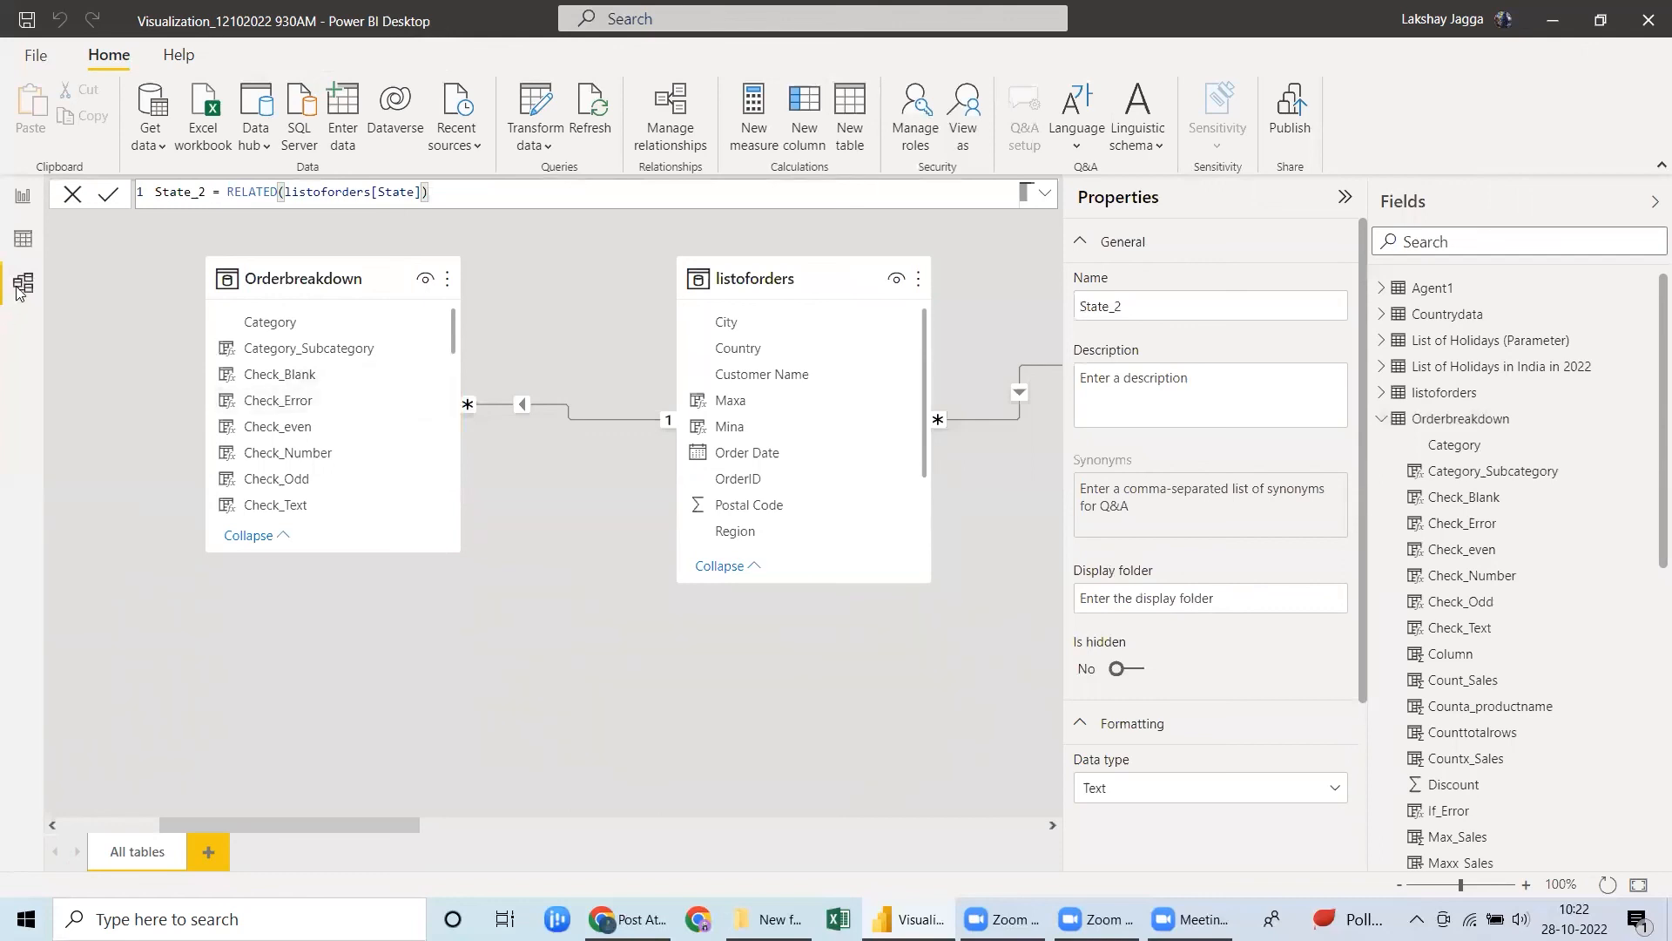
Return to the Orderbreakdown table data and save the report file.
{"action": "left_click", "coordinate": [22, 243]}
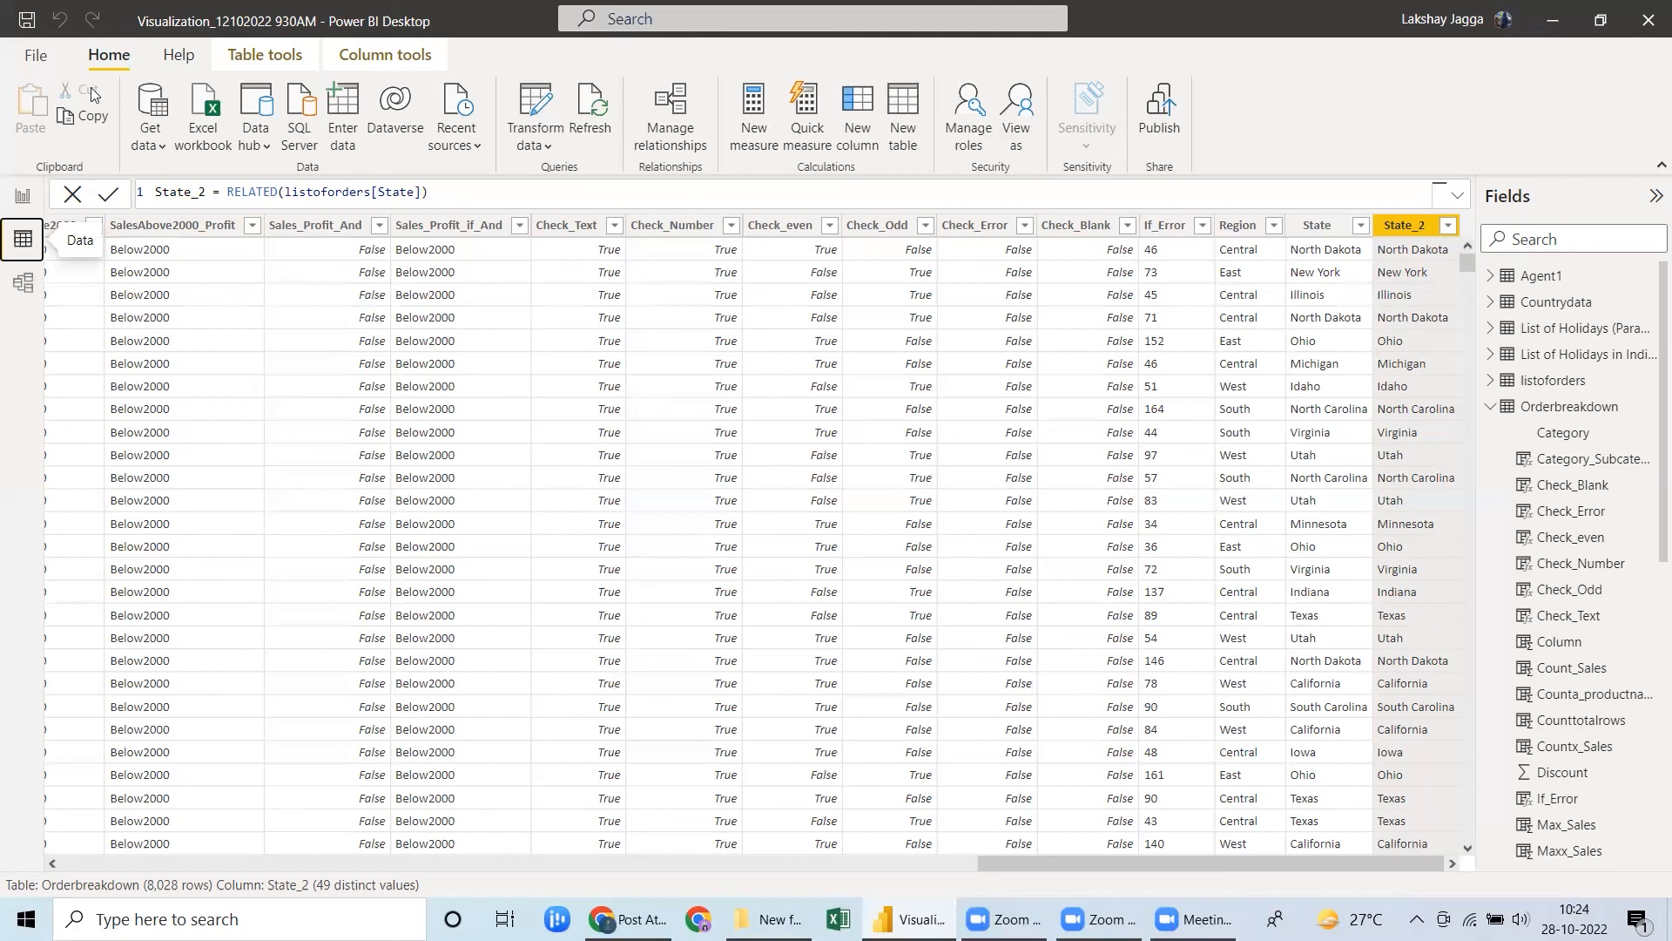
{"action": "left_click", "coordinate": [28, 28]}
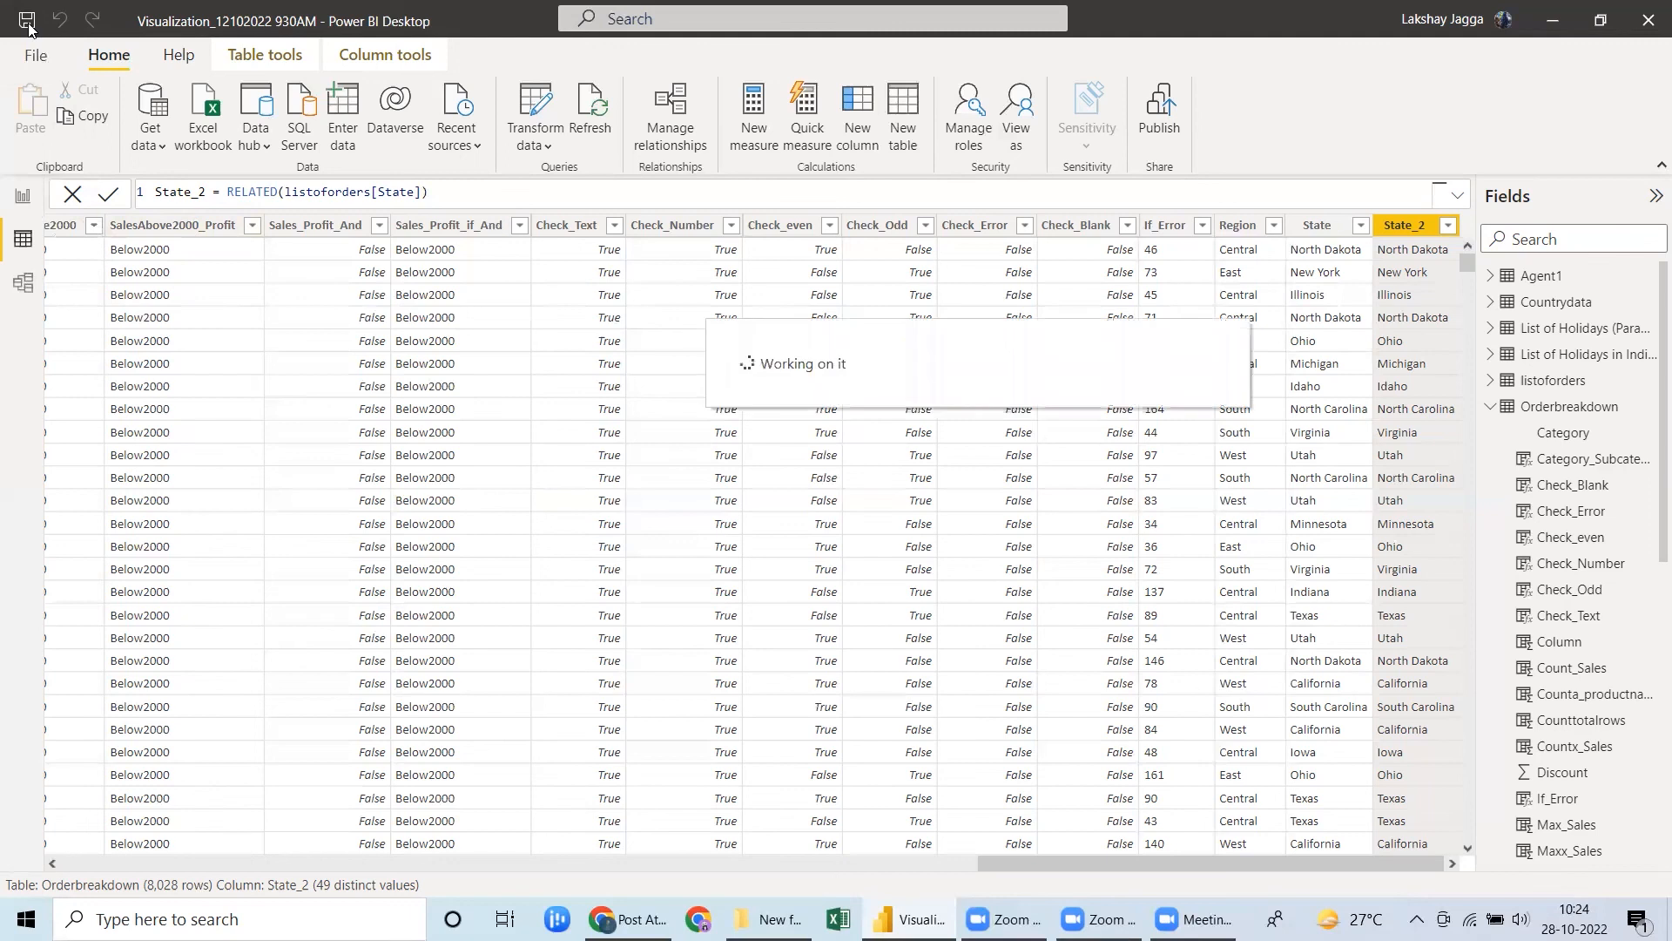